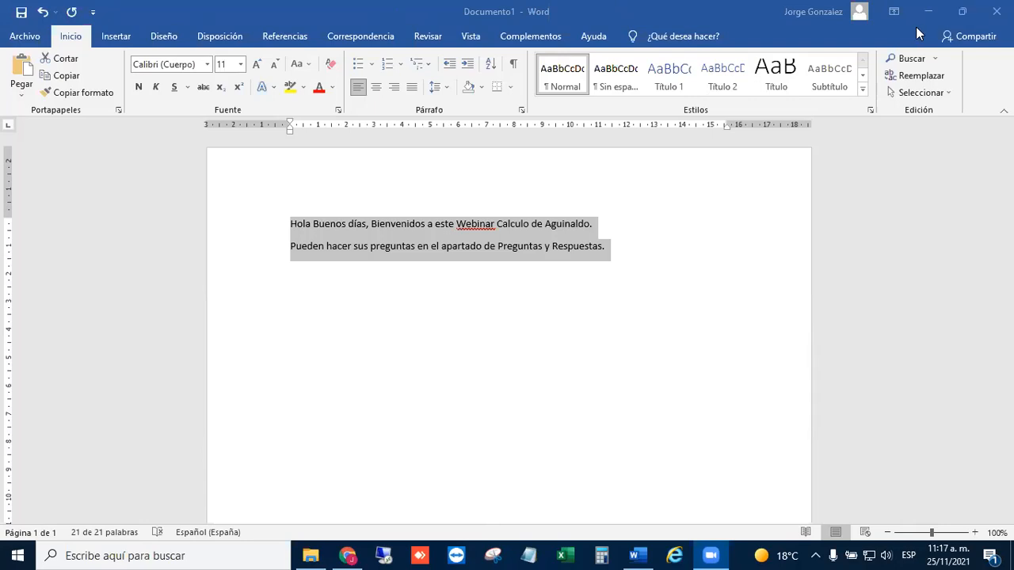
- Close the open Word document
left_click(996, 11)
left_click(498, 306)
left_click(567, 294)
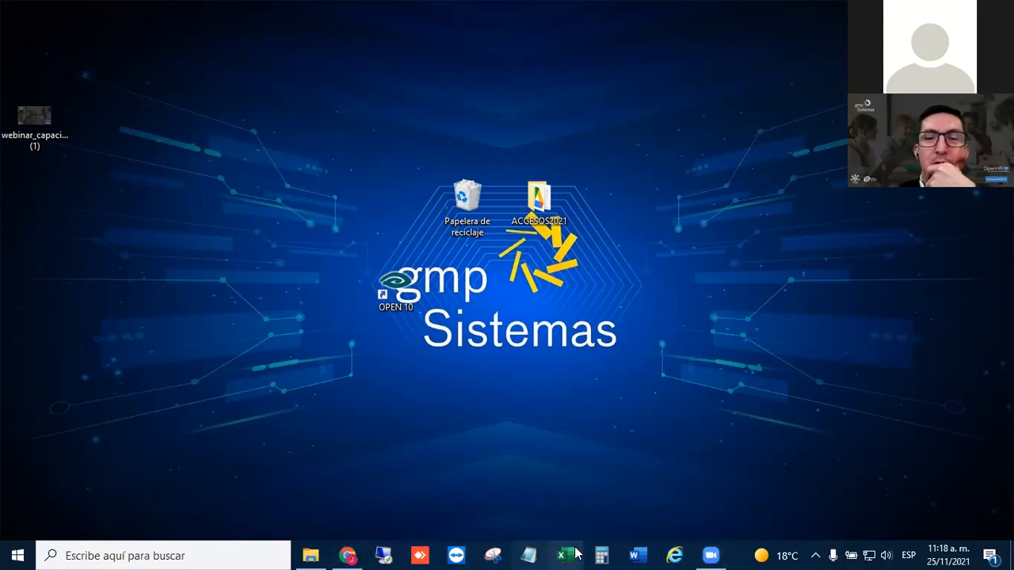
- Launch OpenHR 10 from the desktop and open Parametrización del sistema under Administración del Sistema
double_click(399, 314)
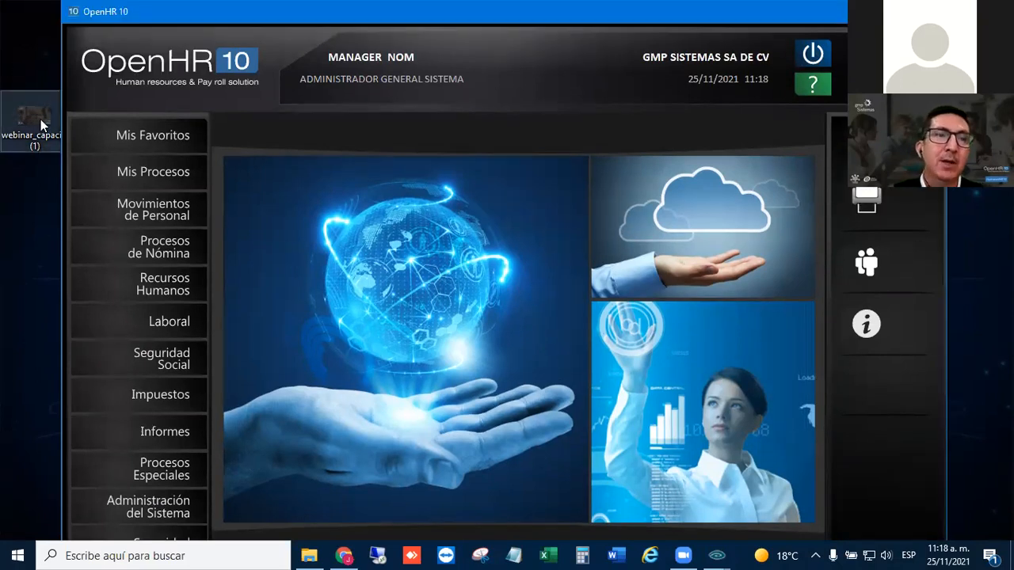
left_click(258, 189)
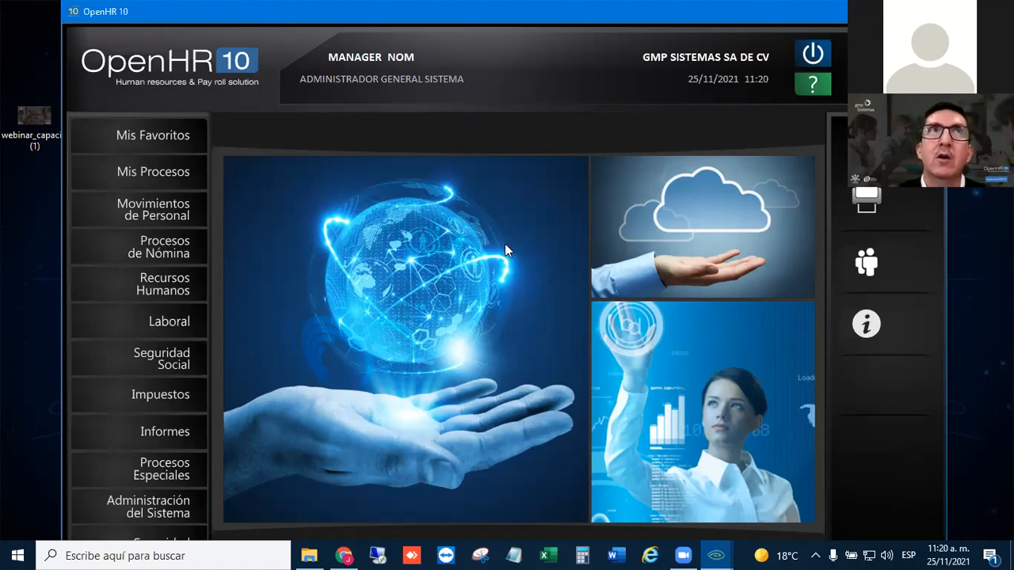
left_click(145, 503)
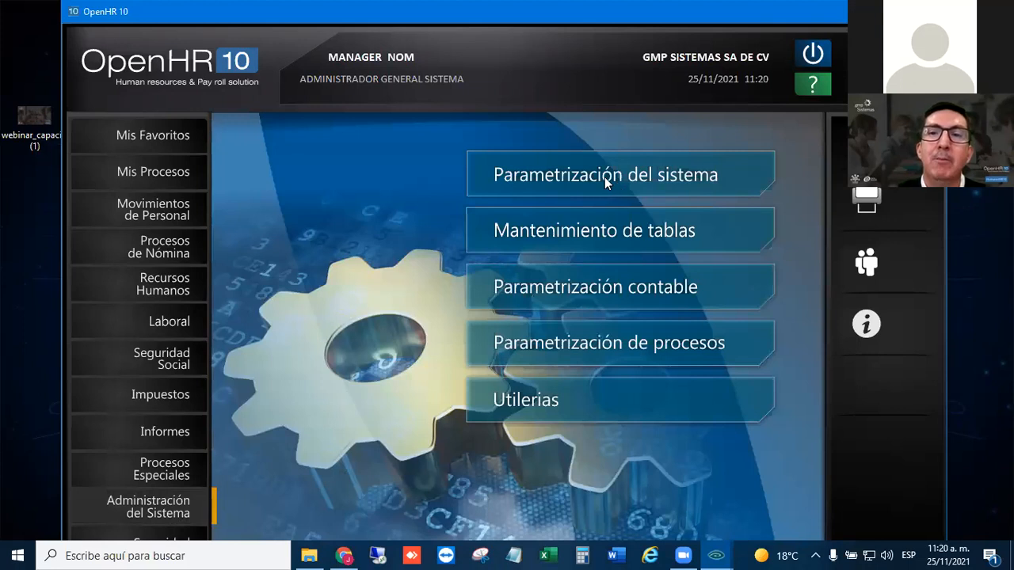
left_click(605, 178)
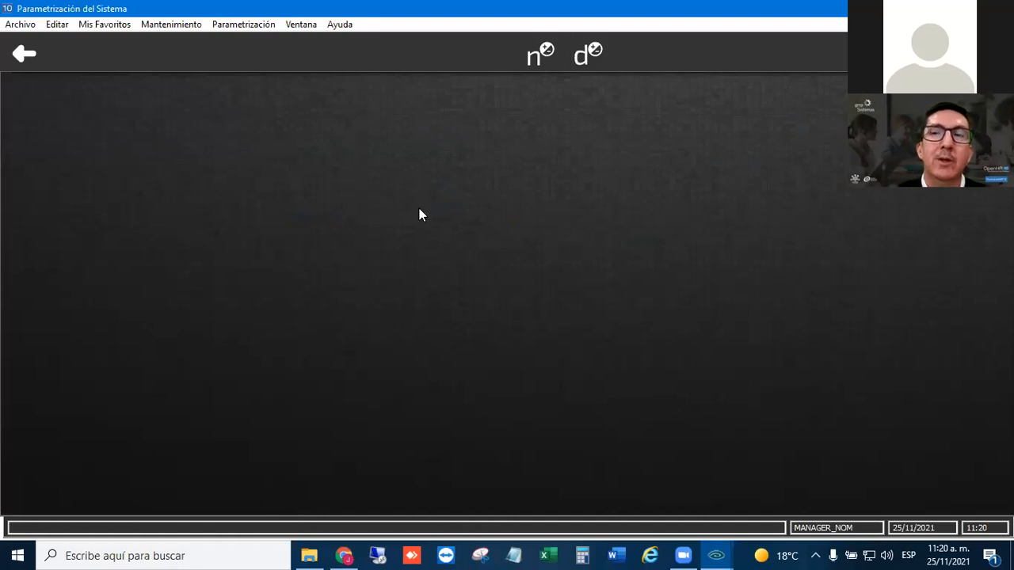
- Open the maintenance form for Tipos de Nómina and load payroll type AG
left_click(161, 24)
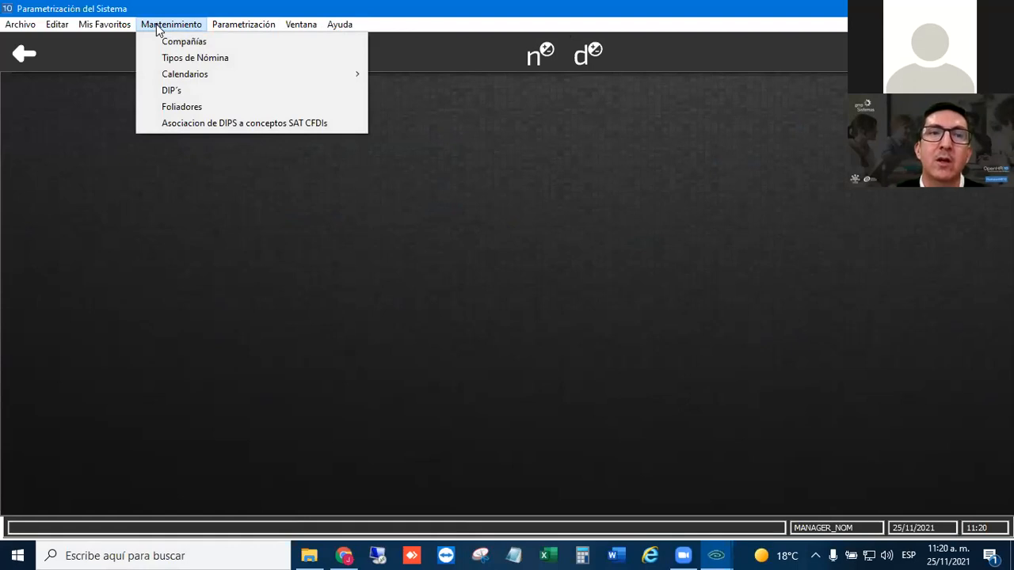
left_click(190, 57)
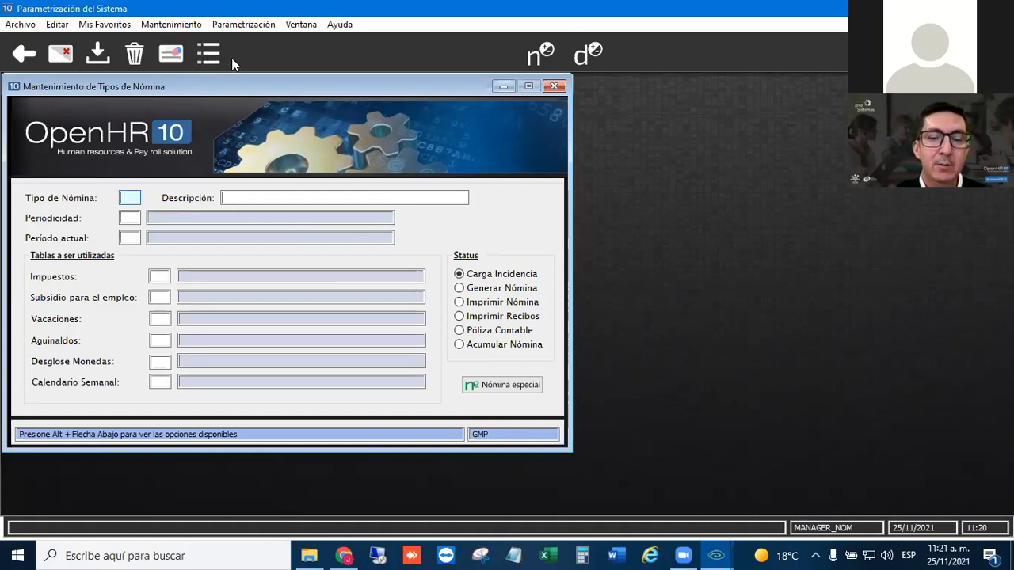
type("N")
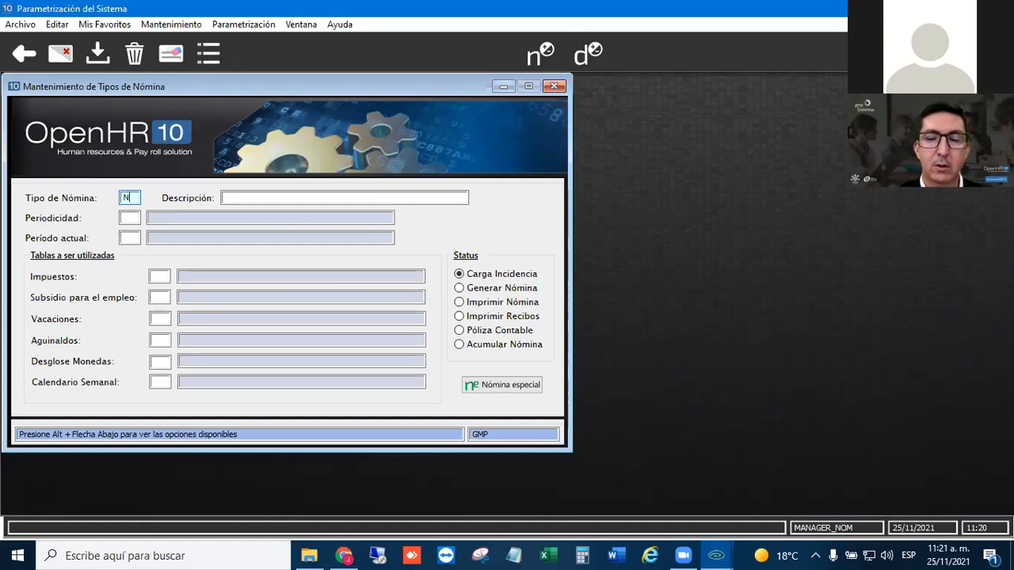
type("G")
key("Tab")
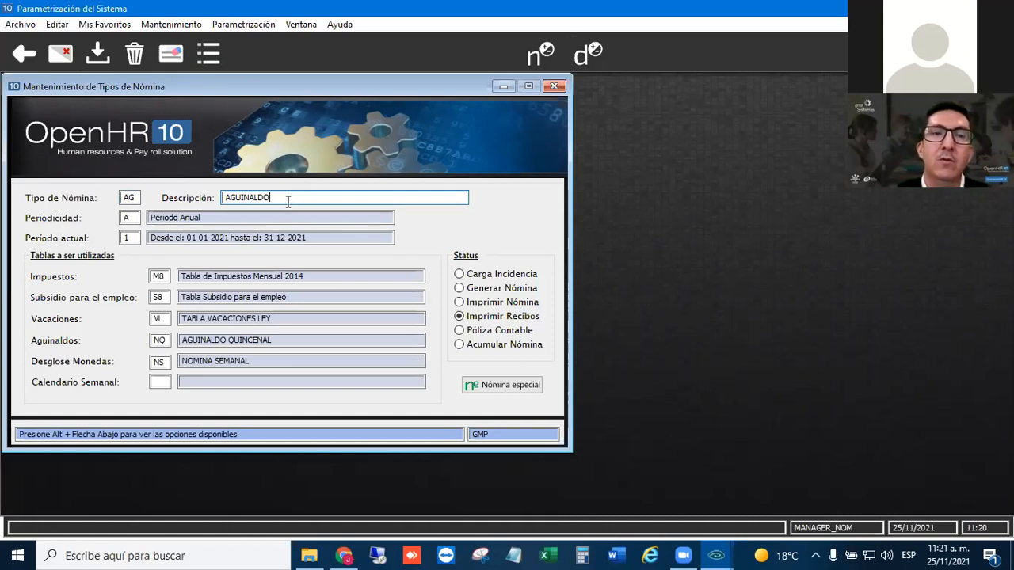
- Review the Periodicidad, Período actual, Impuestos and Subsidio para el empleo settings of payroll type AG
left_click(136, 216)
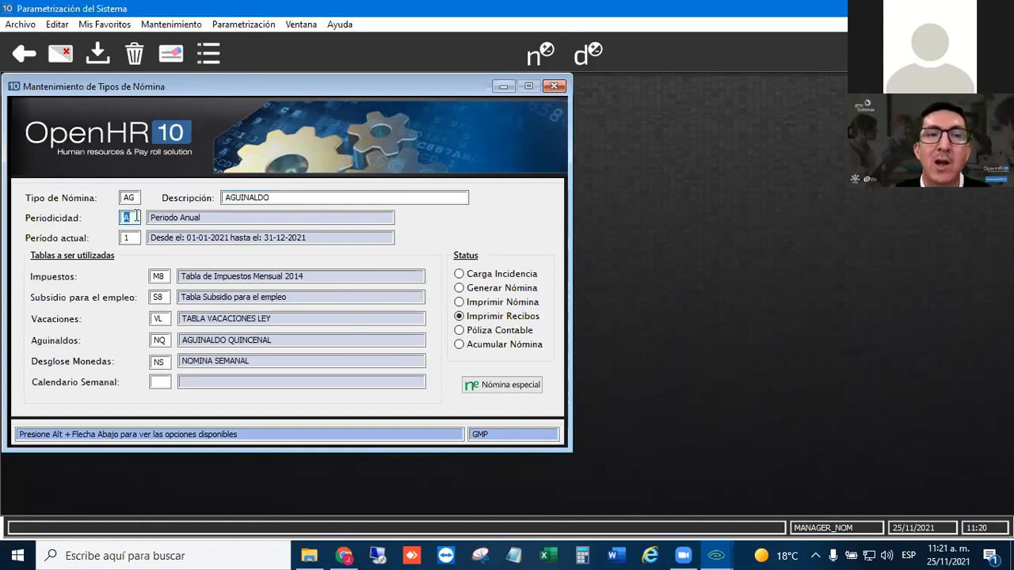
left_click(133, 239)
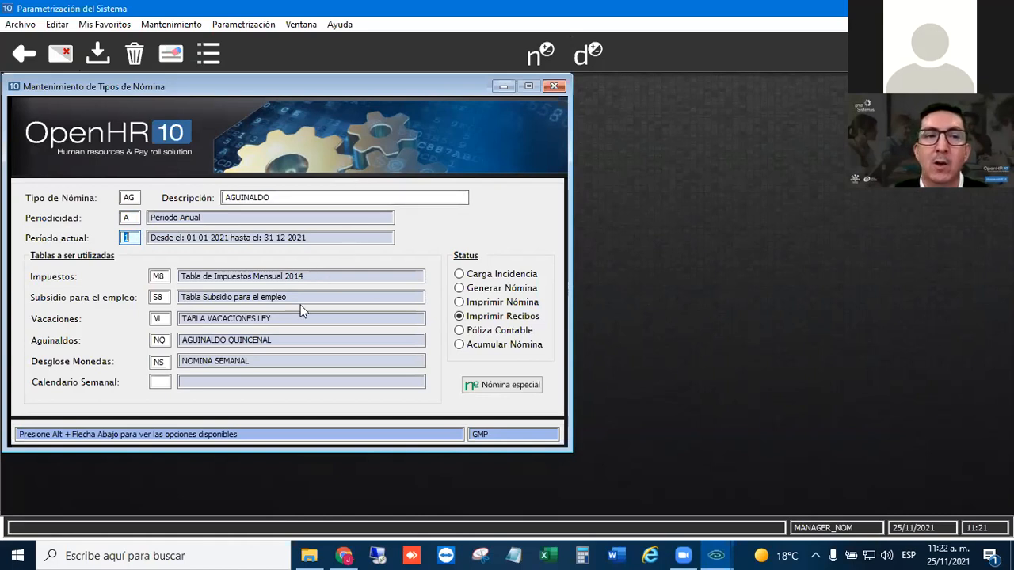
left_click(159, 274)
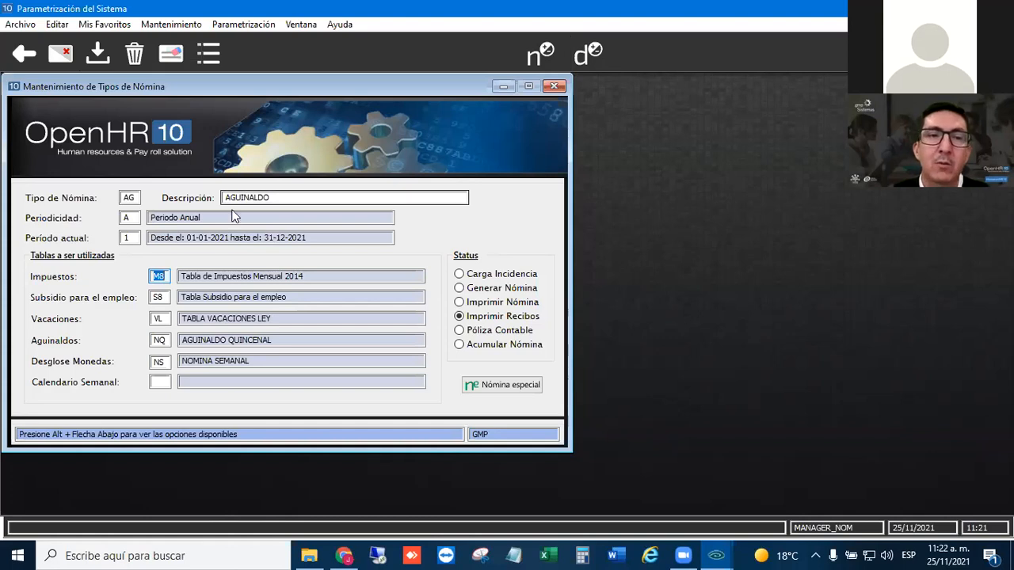
left_click(162, 296)
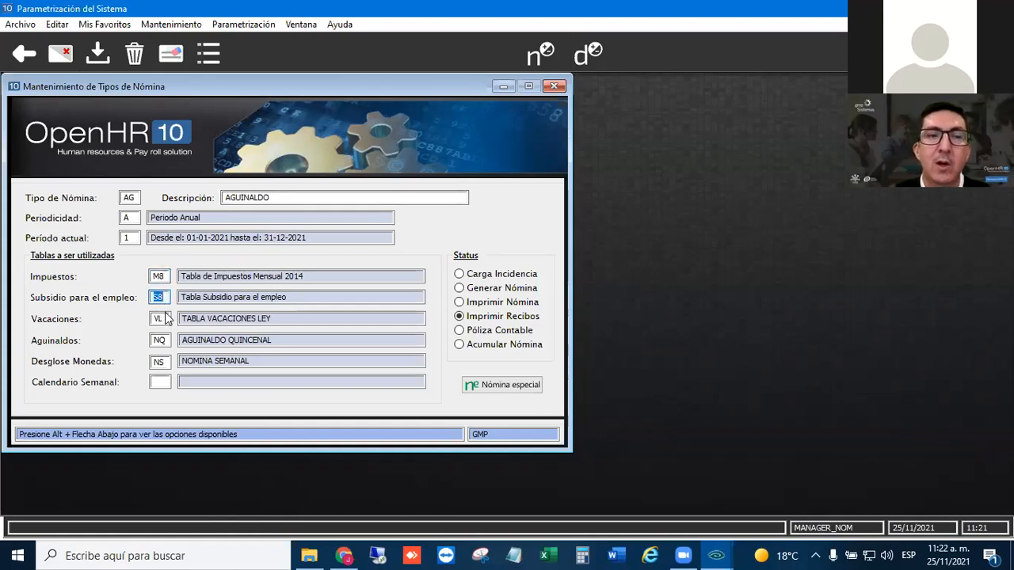
- Examine the tables available for Subsidio para el empleo, including S8, and leave the list without choosing one
left_click(165, 297)
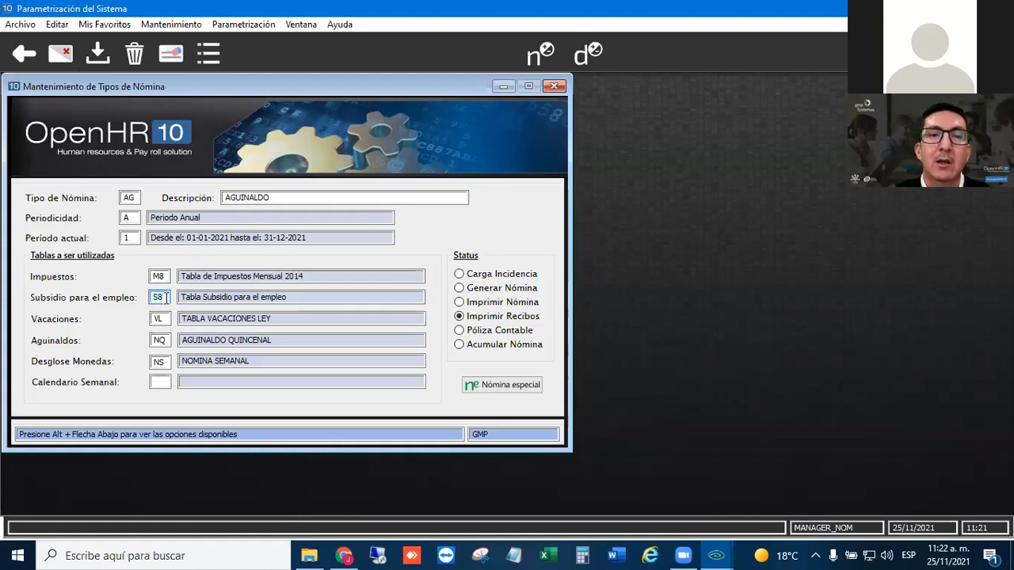
left_click(209, 53)
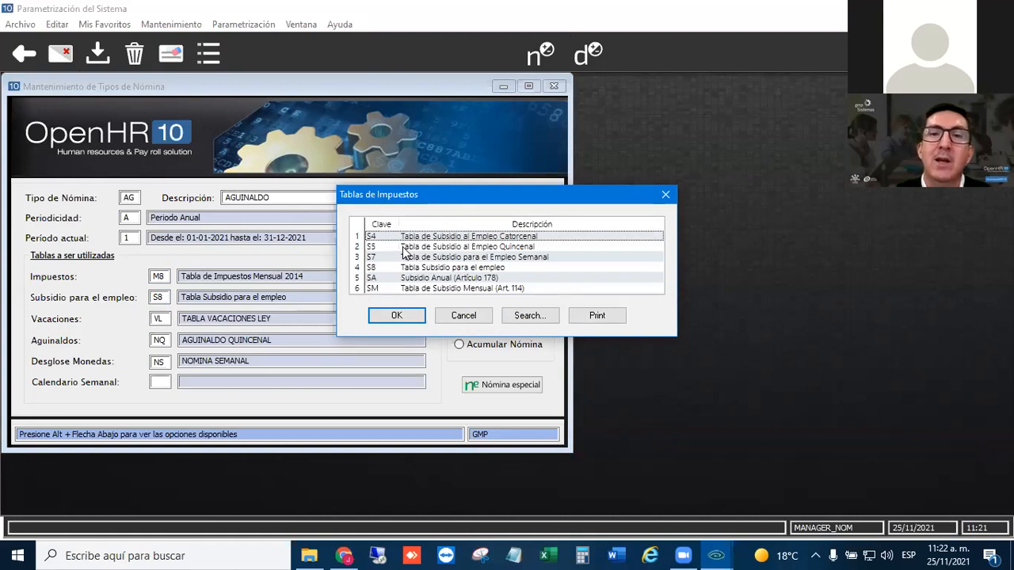
left_click(373, 268)
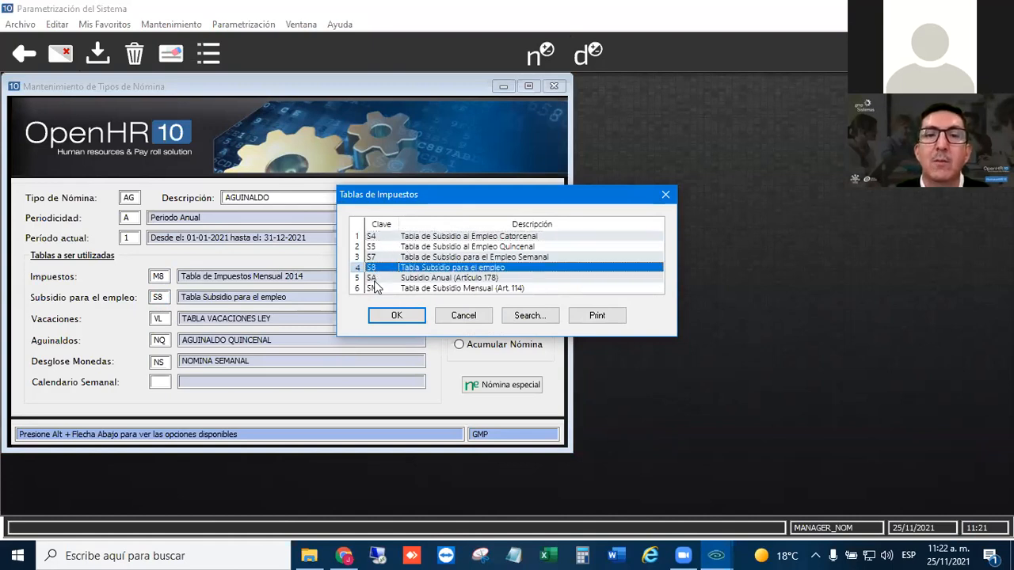
left_click(464, 317)
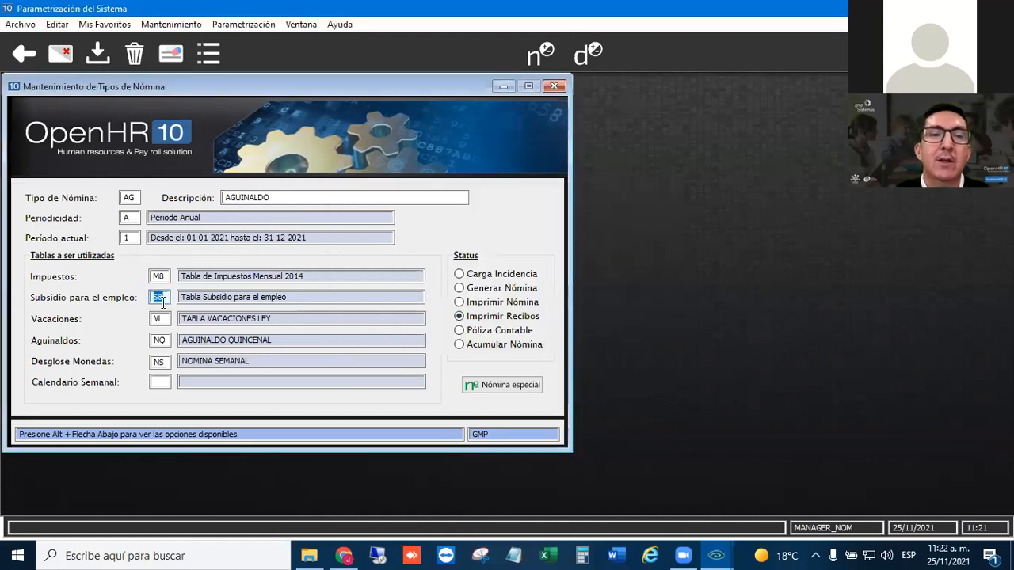
- Review the Vacaciones and Aguinaldos settings, browse the available Gratificación Anual tables, and close the list without choosing one
left_click(159, 319)
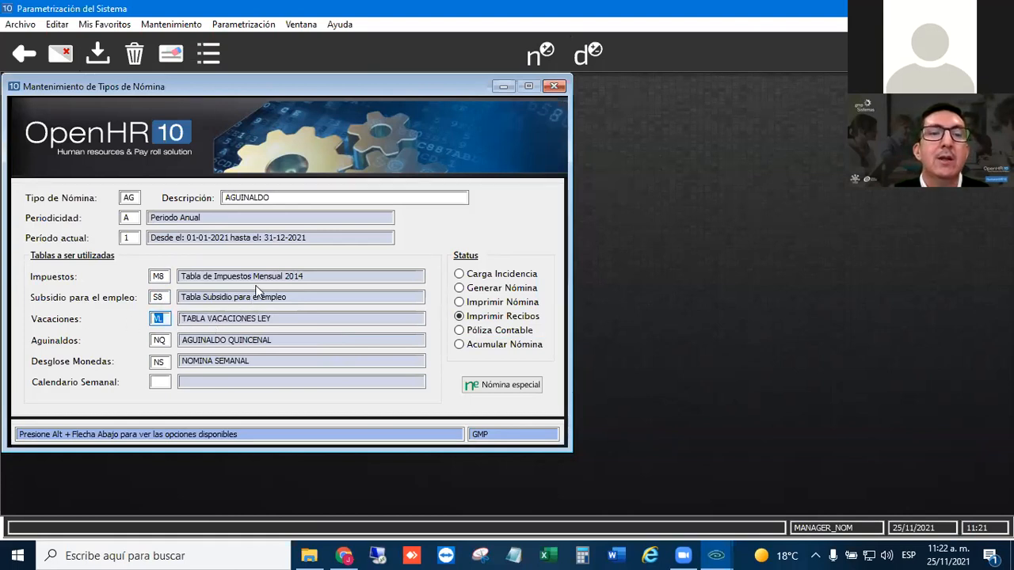
left_click(159, 340)
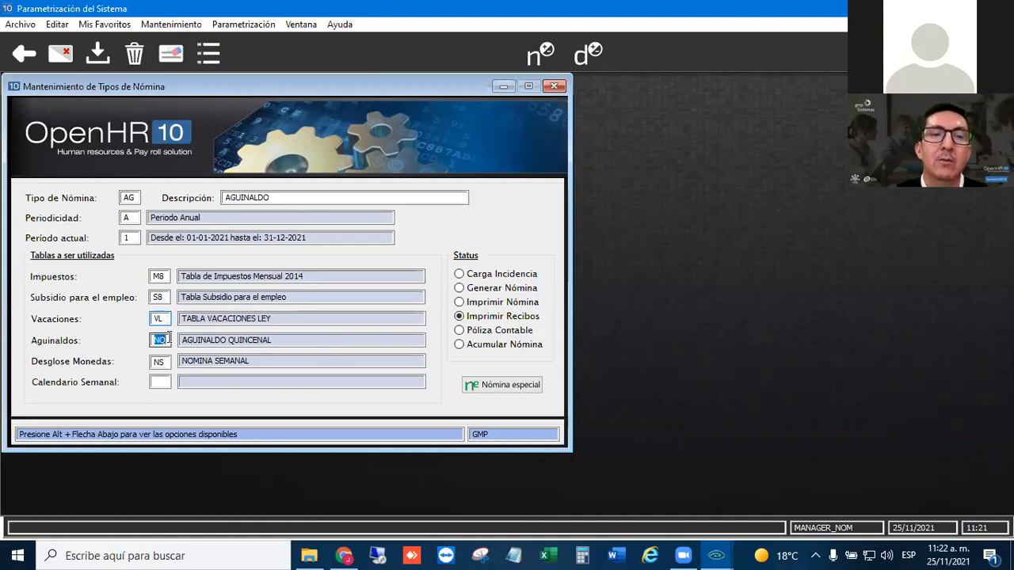
left_click(165, 319)
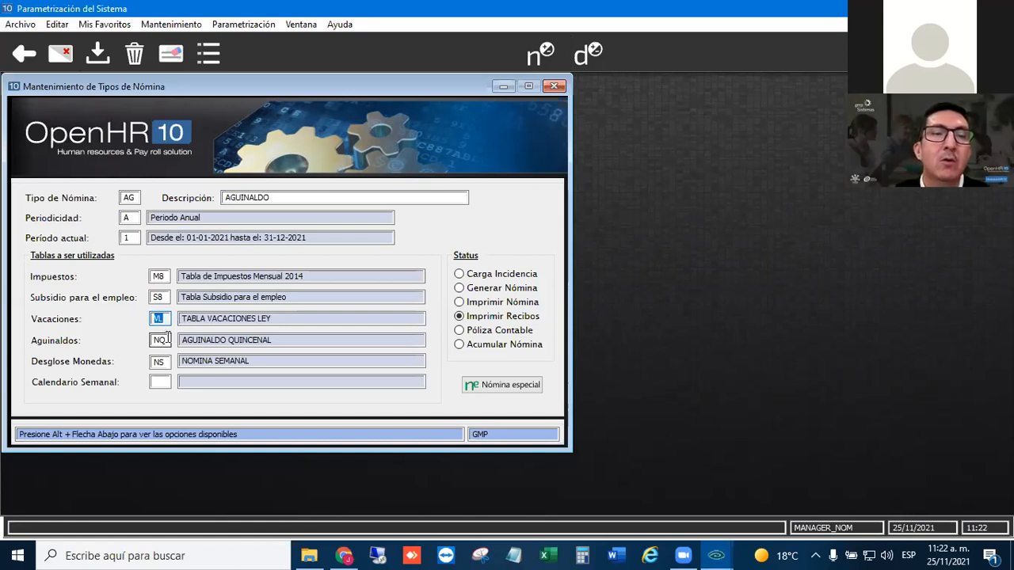
left_click(162, 341)
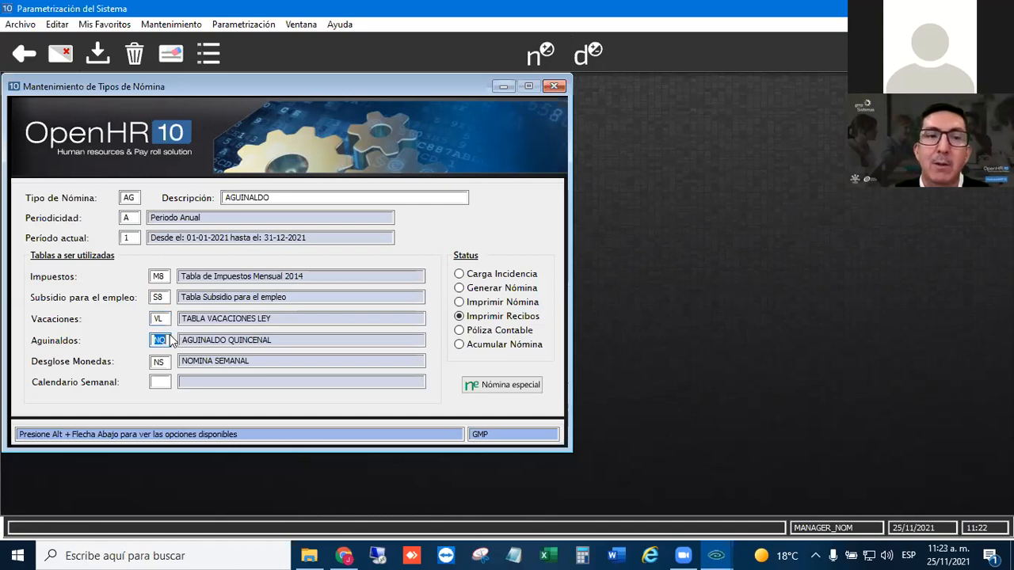
key("alt+Down")
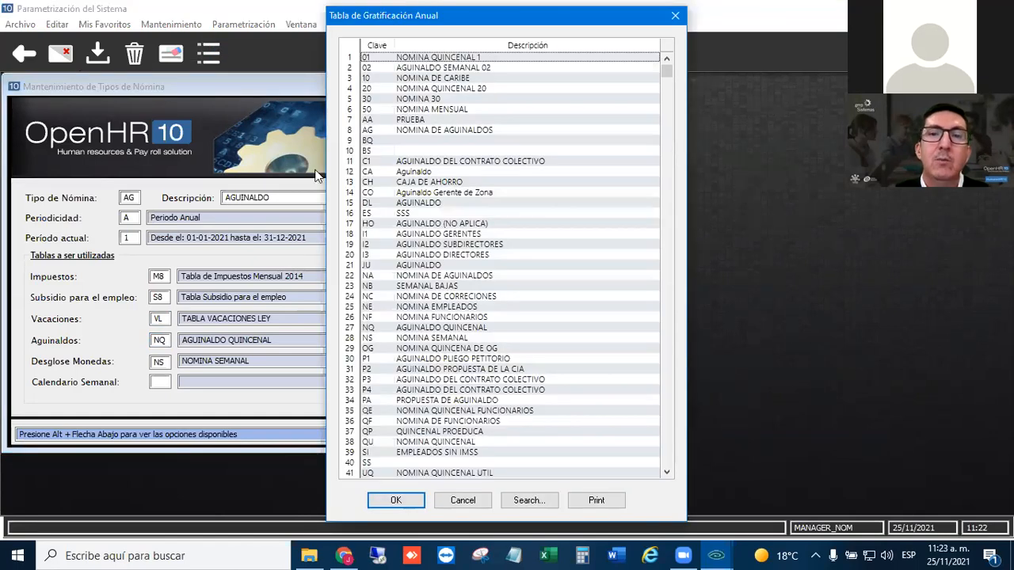
scroll(455, 193, "down", 1)
scroll(454, 210, "up", 1)
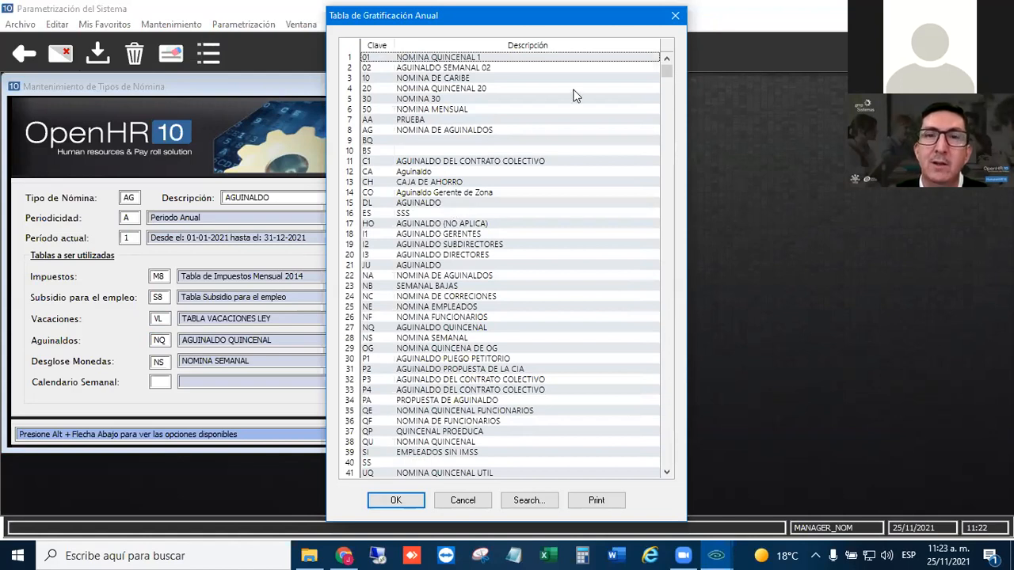
left_click(675, 17)
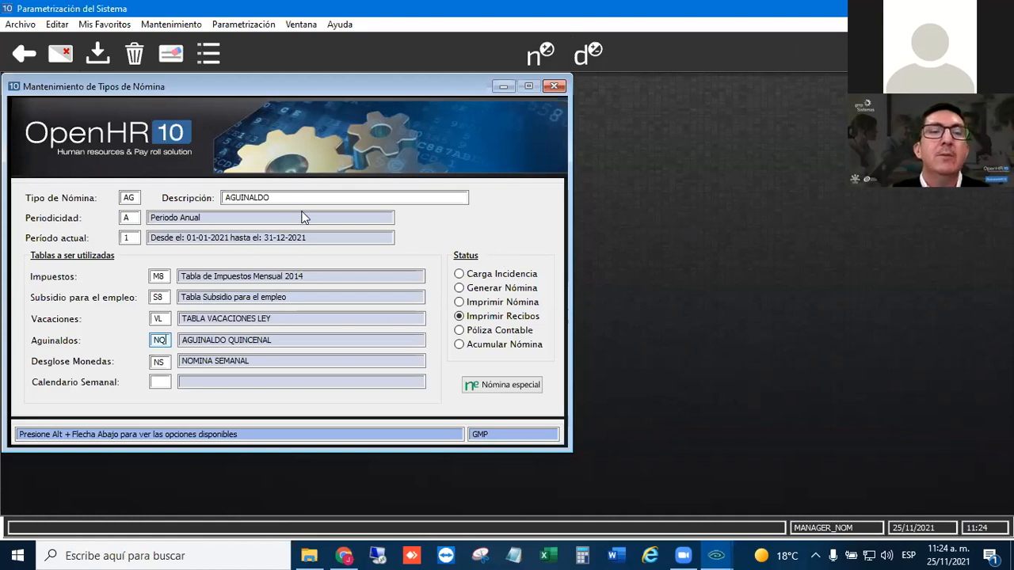
- Set the status of payroll type AG to Carga Incidencia
left_click(464, 277)
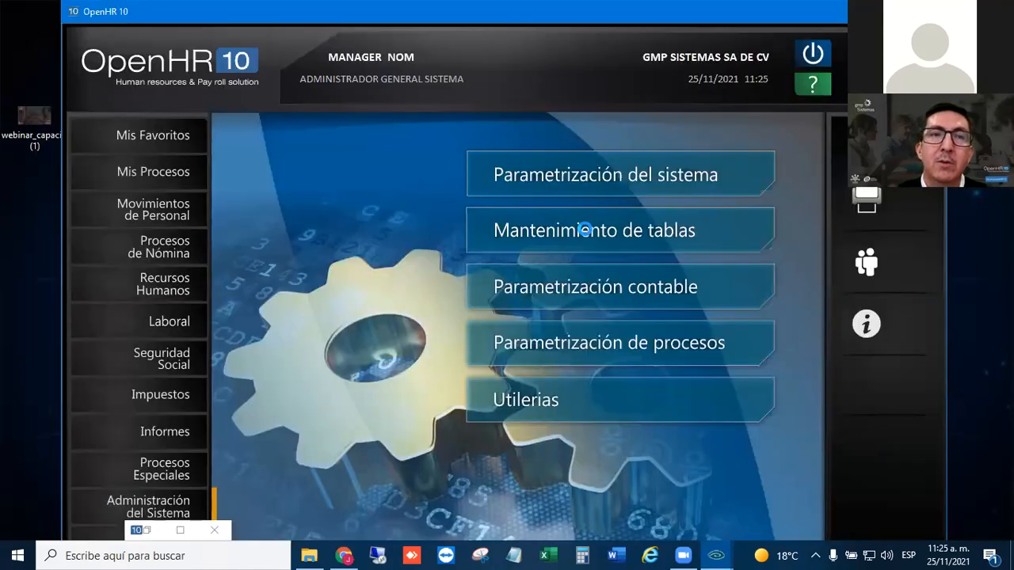
- Open the Gratificación Anual maintenance form in Mantenimiento de tablas and load table NQ
left_click(588, 229)
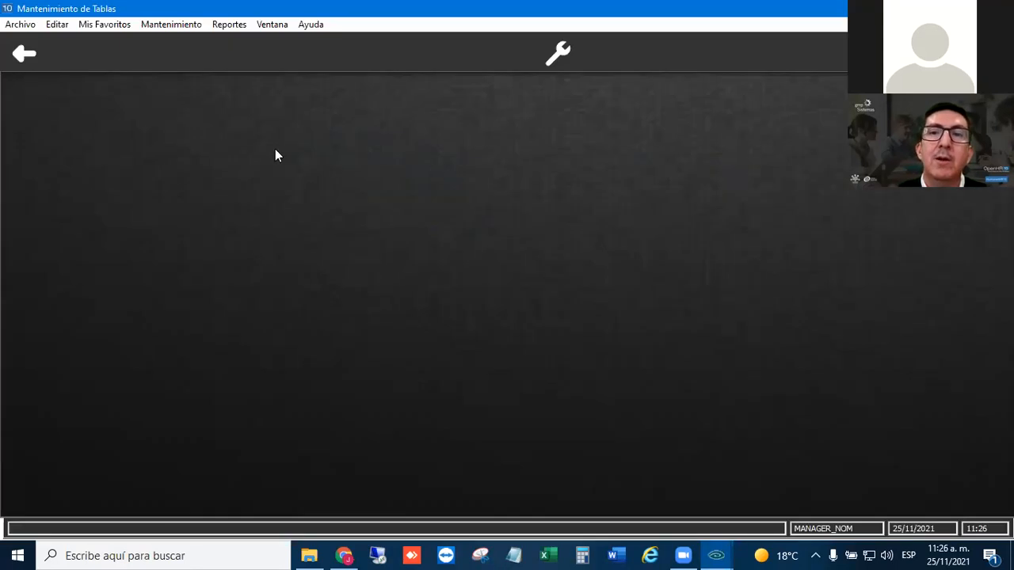
left_click(175, 23)
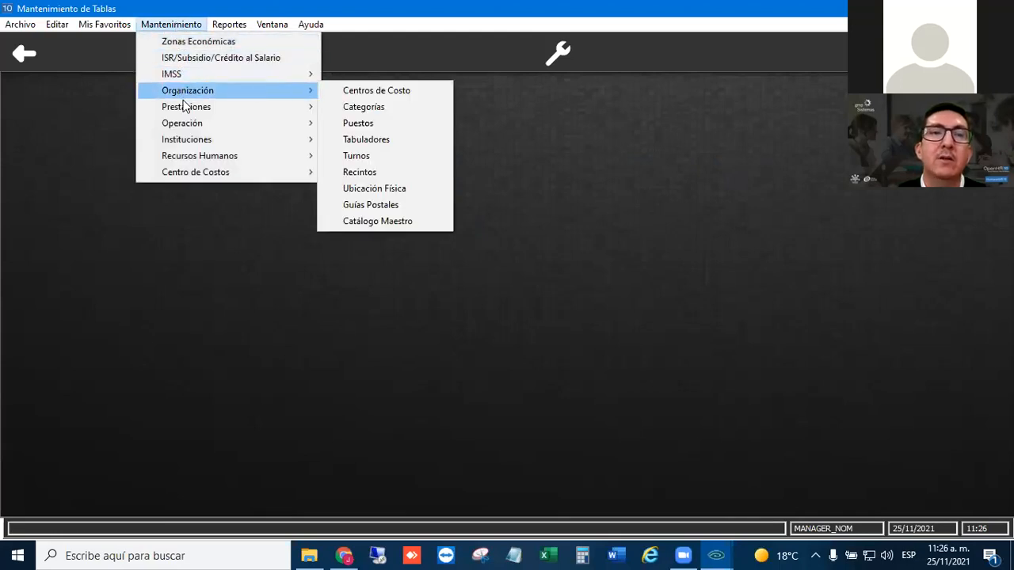
mouse_move(186, 111)
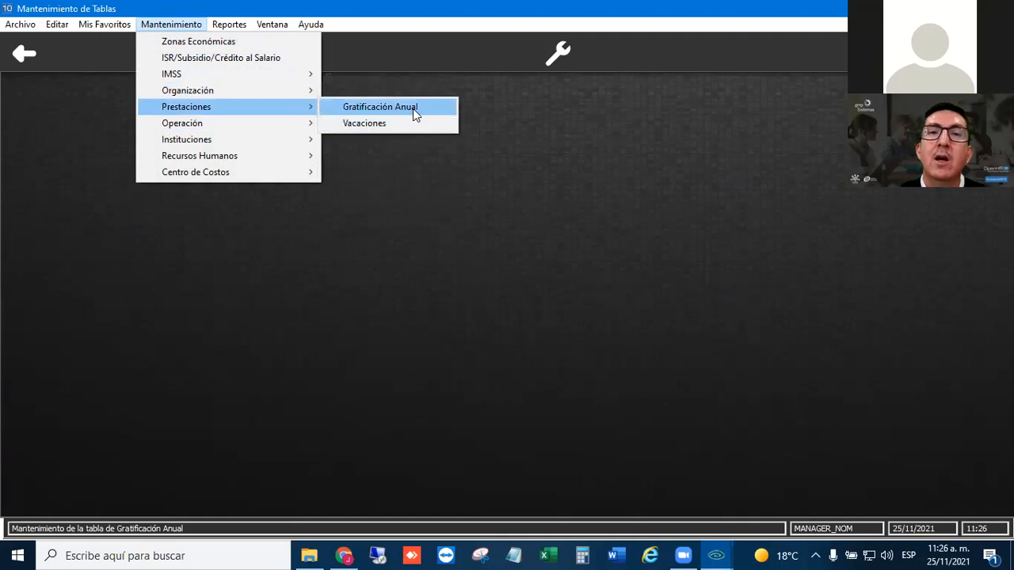
left_click(412, 107)
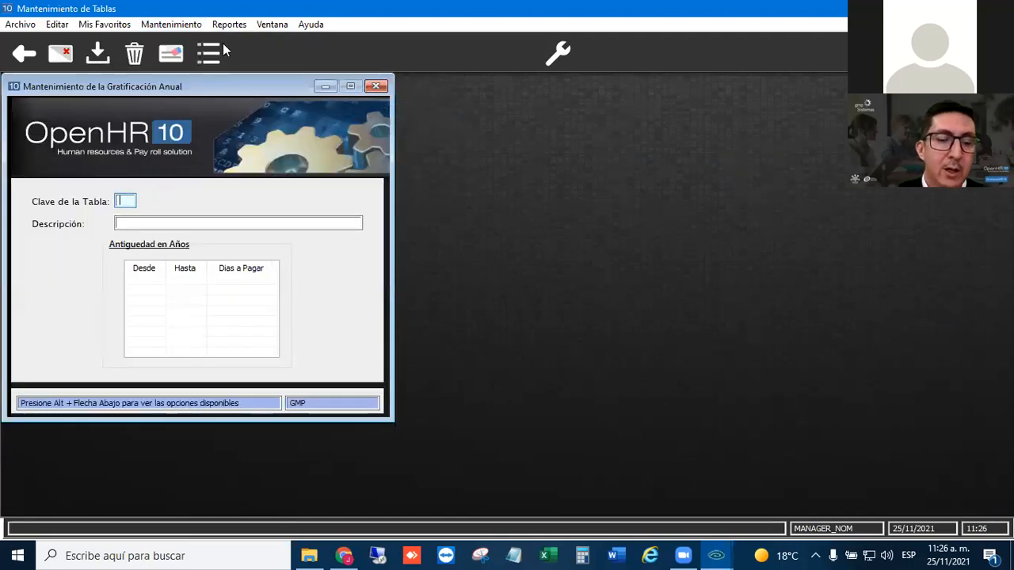
type("NQ")
key("Tab")
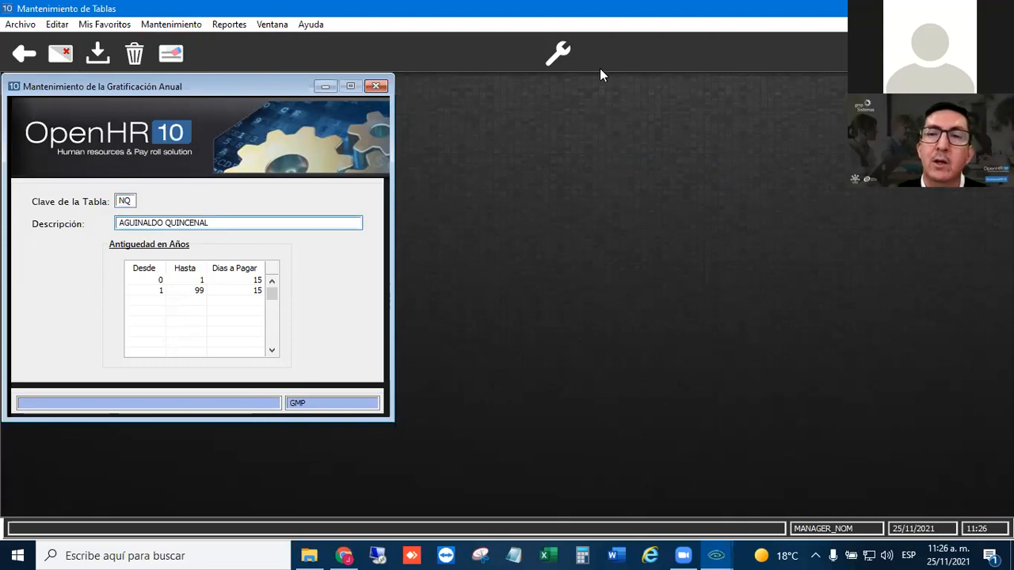
- Review the seniority ranges and the corresponding days to pay in the NQ table
left_click(151, 280)
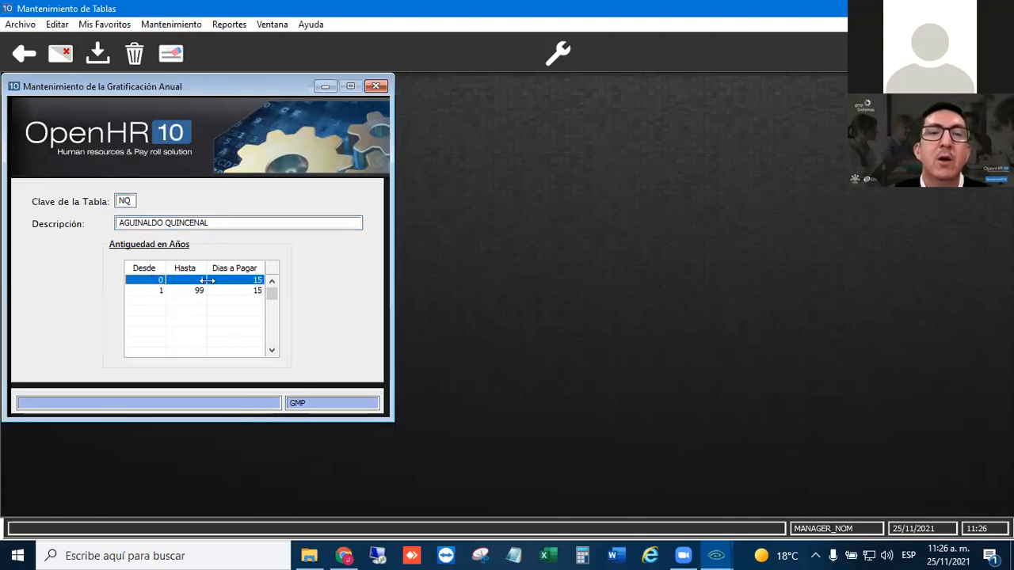
left_click(155, 291)
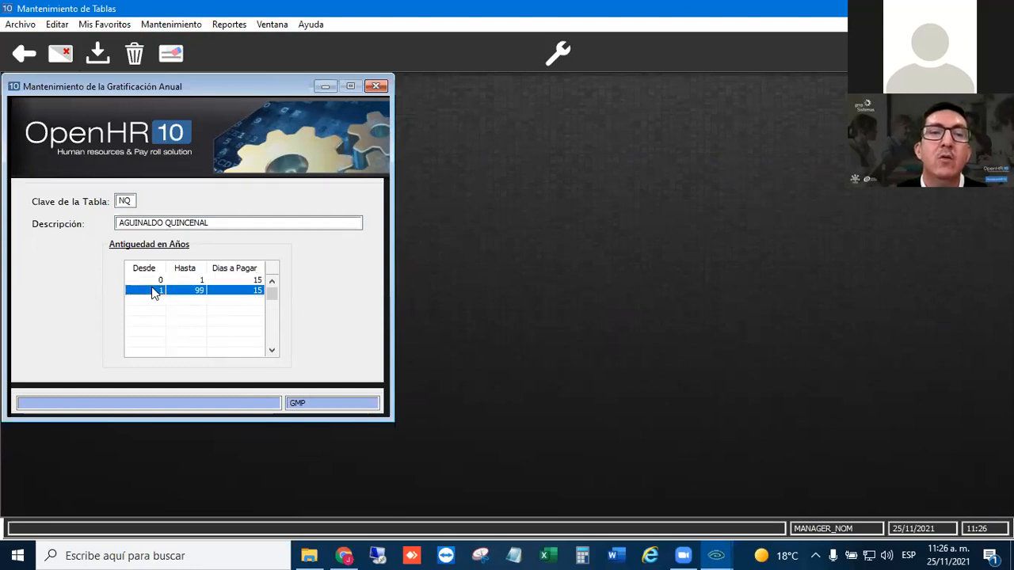
left_click(246, 311)
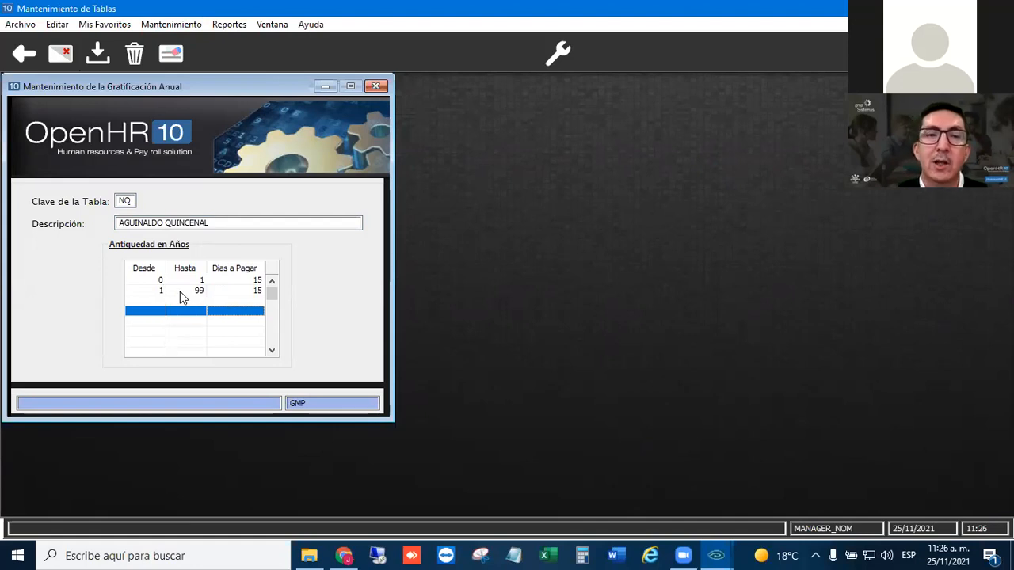
- Insert a seniority range from 1 to 2 years with 16 days to pay above the 99-year range in table NQ
left_click(156, 290)
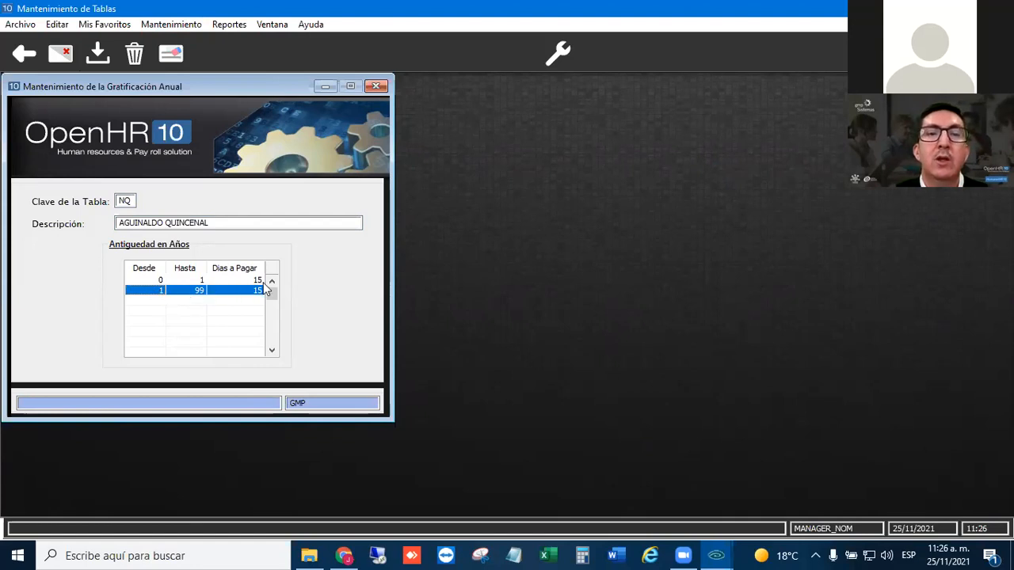
key("Insert")
type("1")
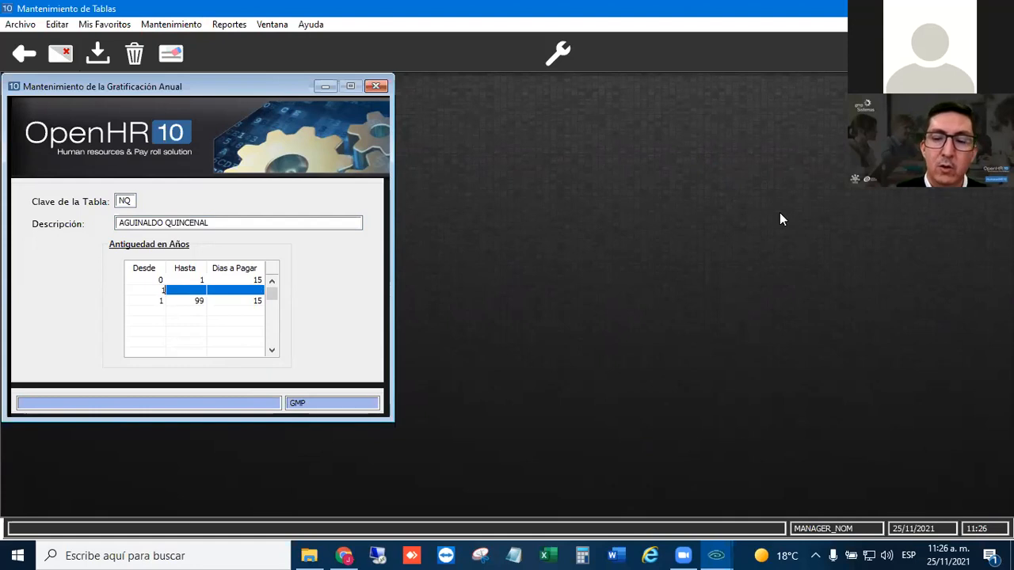
key("Tab")
type("2")
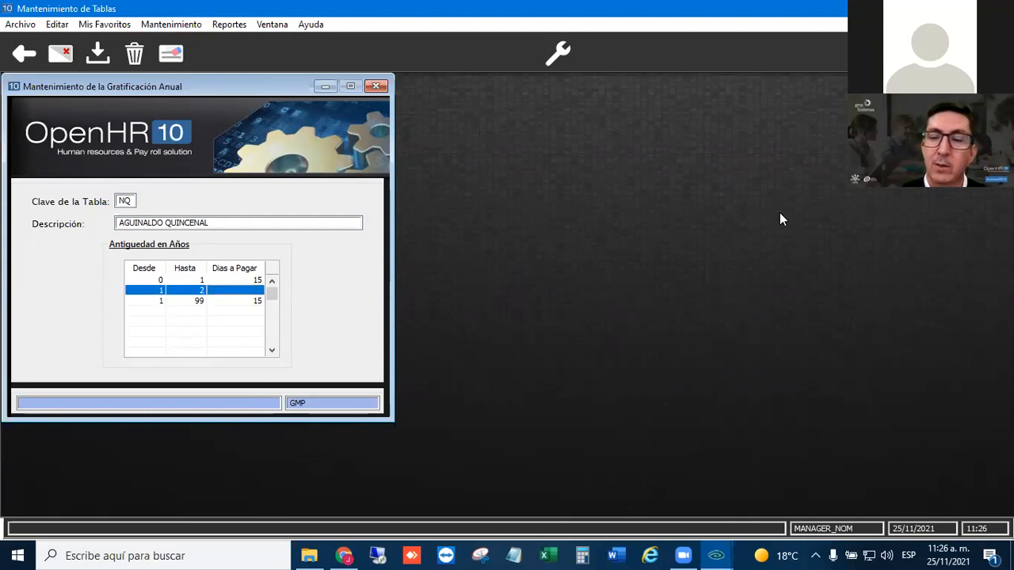
key("Tab")
type("16")
key("Down")
- Insert a seniority range from 2 to 3 years with 17 days to pay above the 99-year range
key("Insert")
type("2")
key("Tab")
type("3")
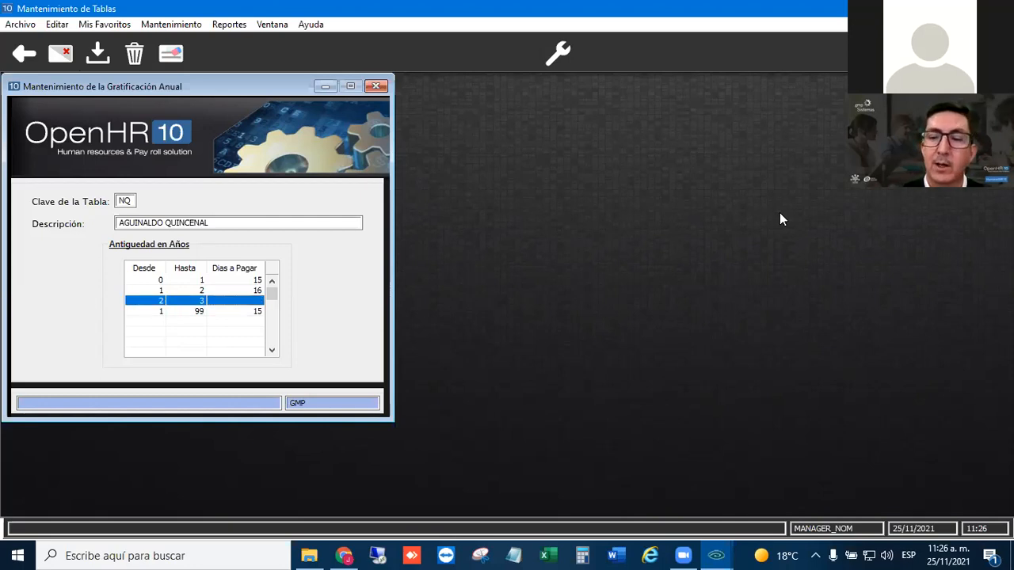
key("Tab")
type("17")
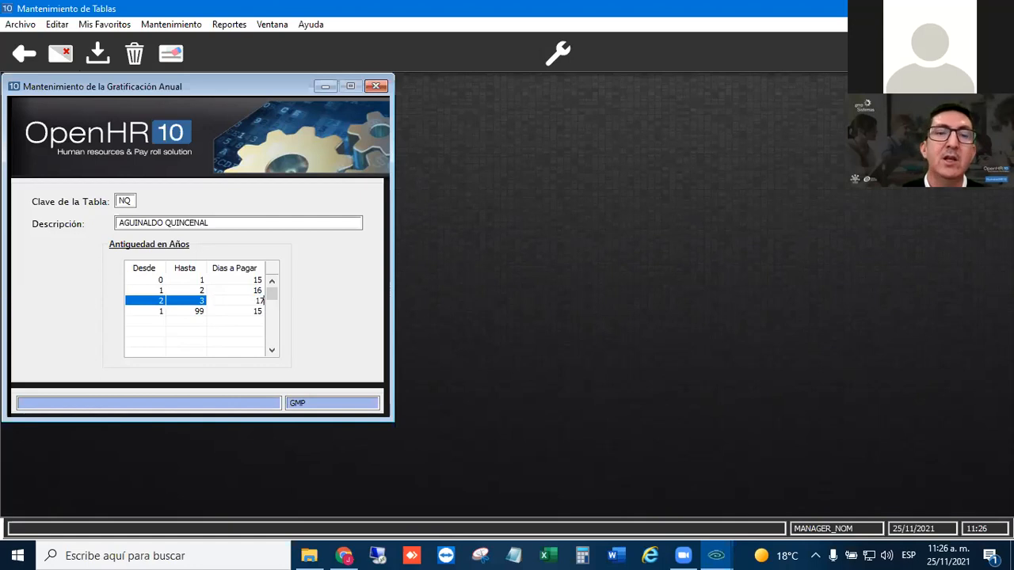
key("Down")
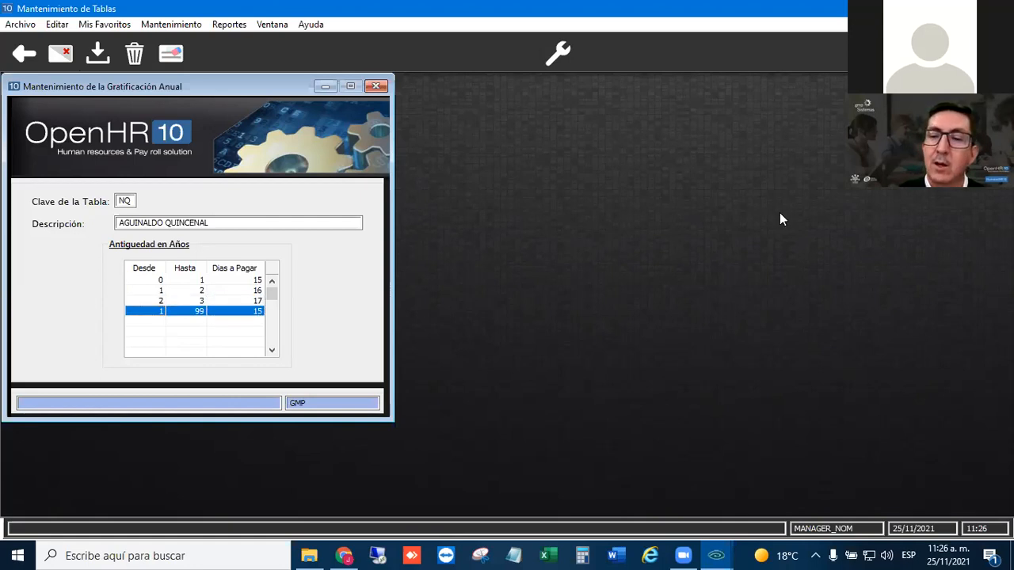
- Insert a seniority range from 3 to 4 years with 18 days to pay above the 99-year range
key("Insert")
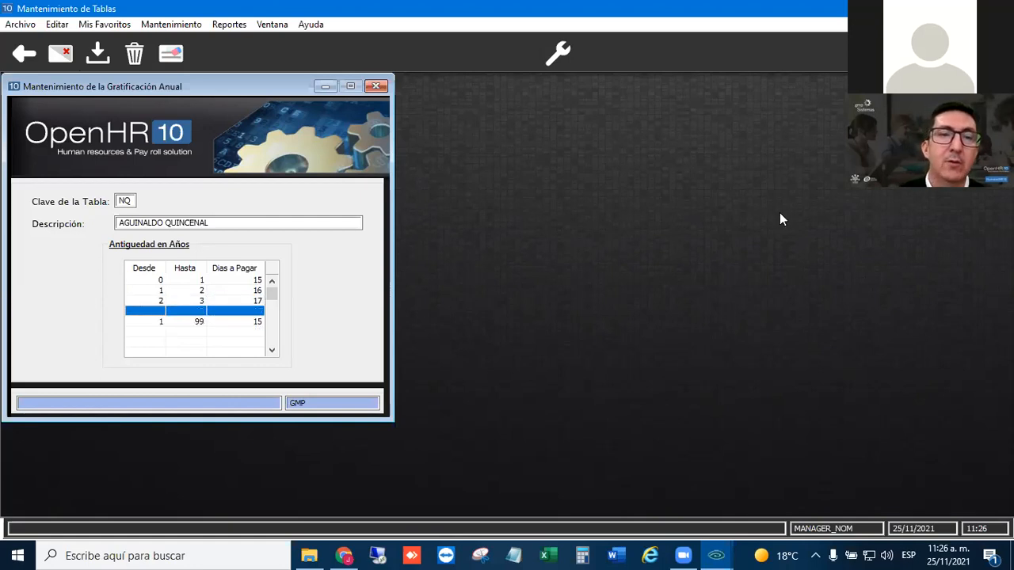
type("3")
key("Tab")
type("4")
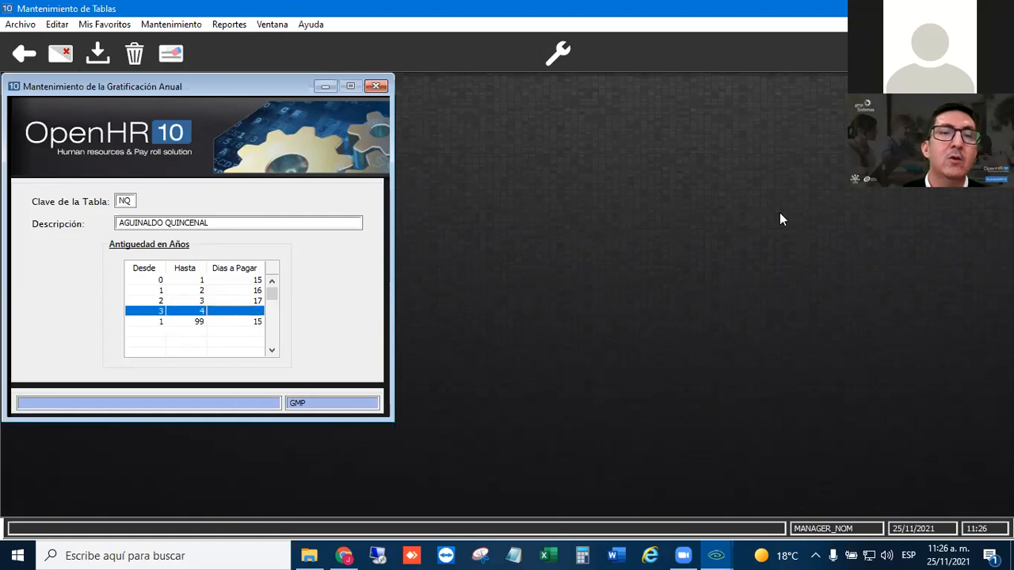
key("Tab")
type("18")
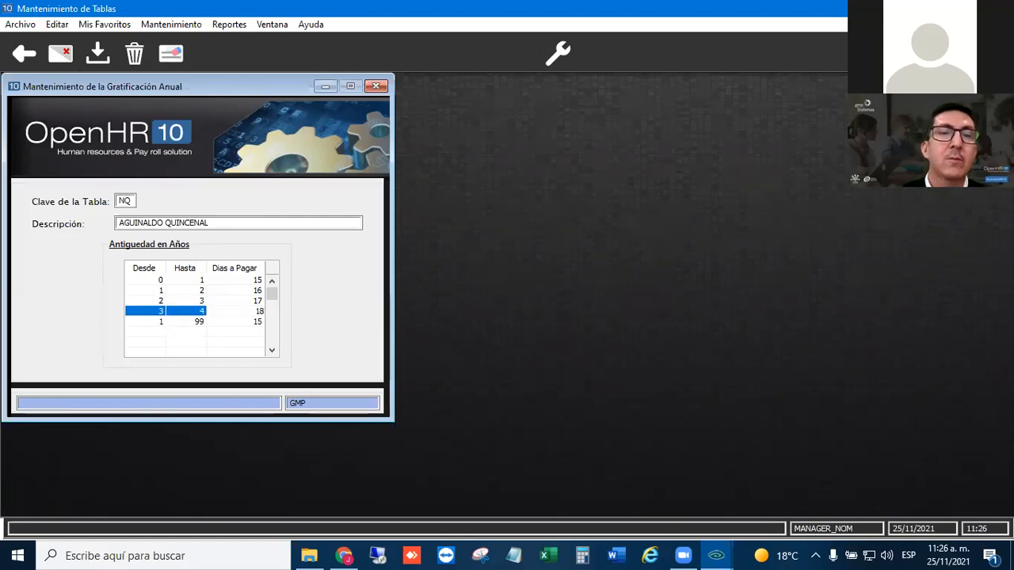
key("Down")
key("Up")
type("4")
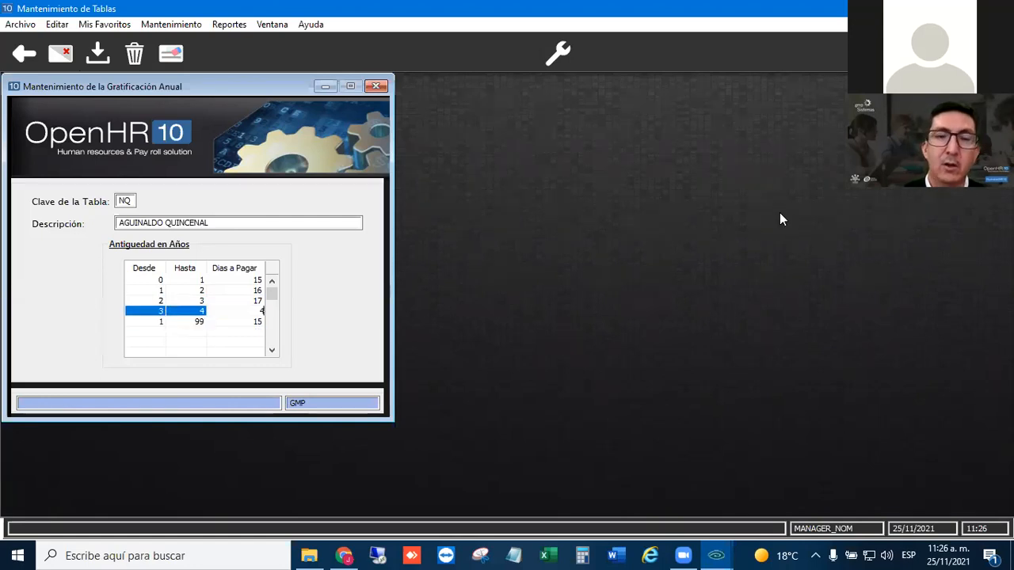
key("Escape")
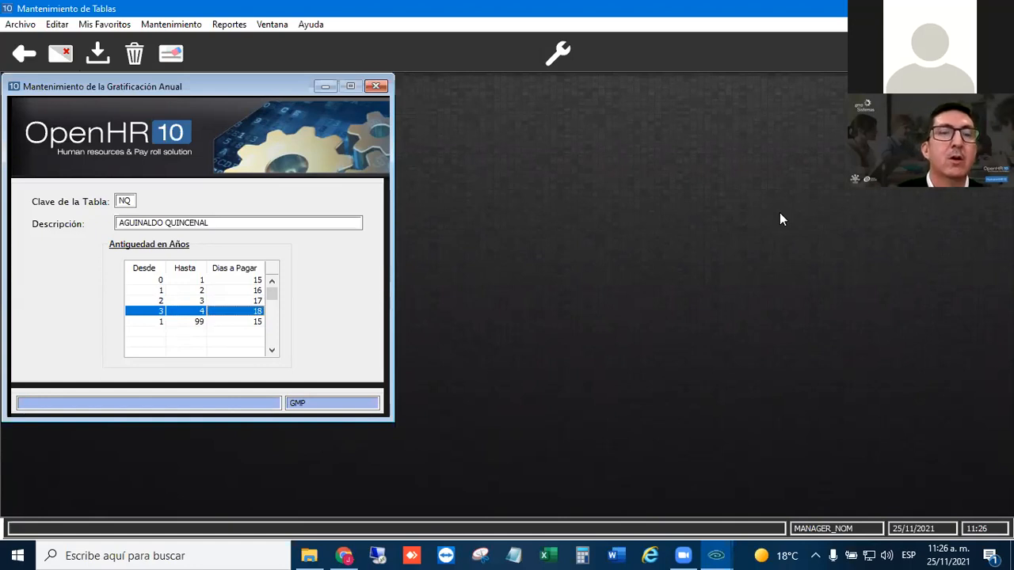
- Make the final range ending at 99 start at 4 years and pay 18 days, then save table NQ and close its form
key("Down")
type("4")
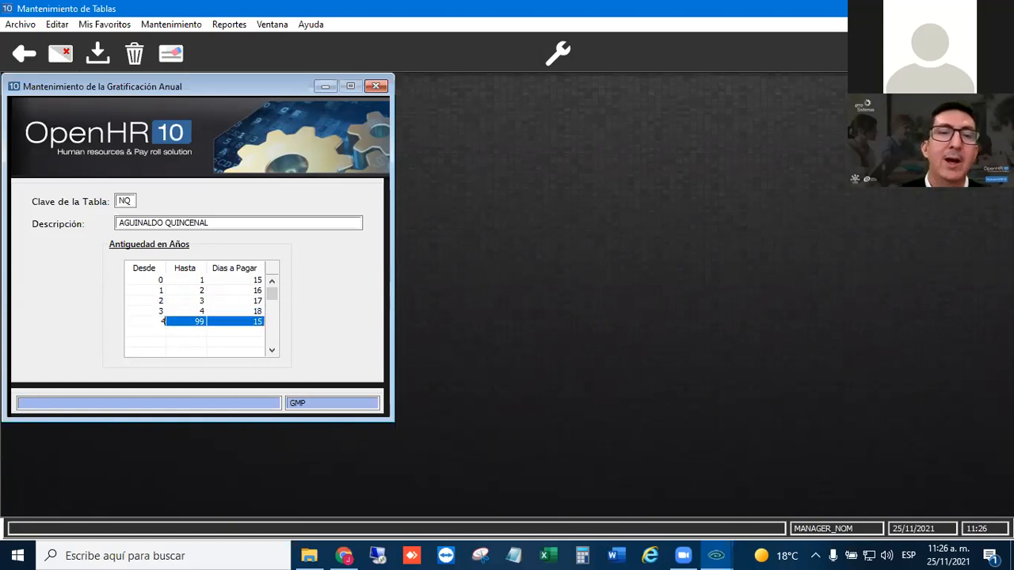
key("Return")
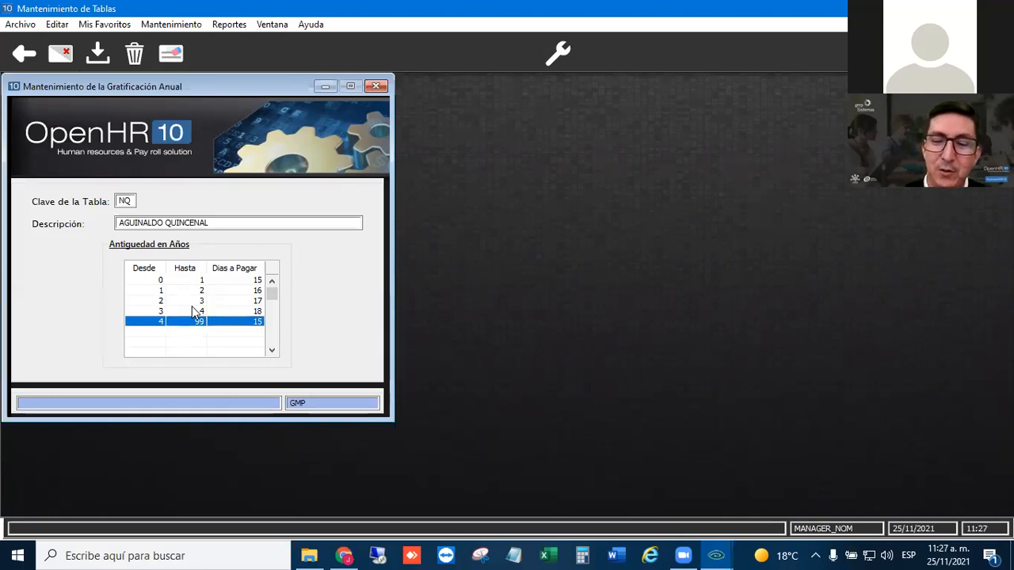
type("18")
key("Down")
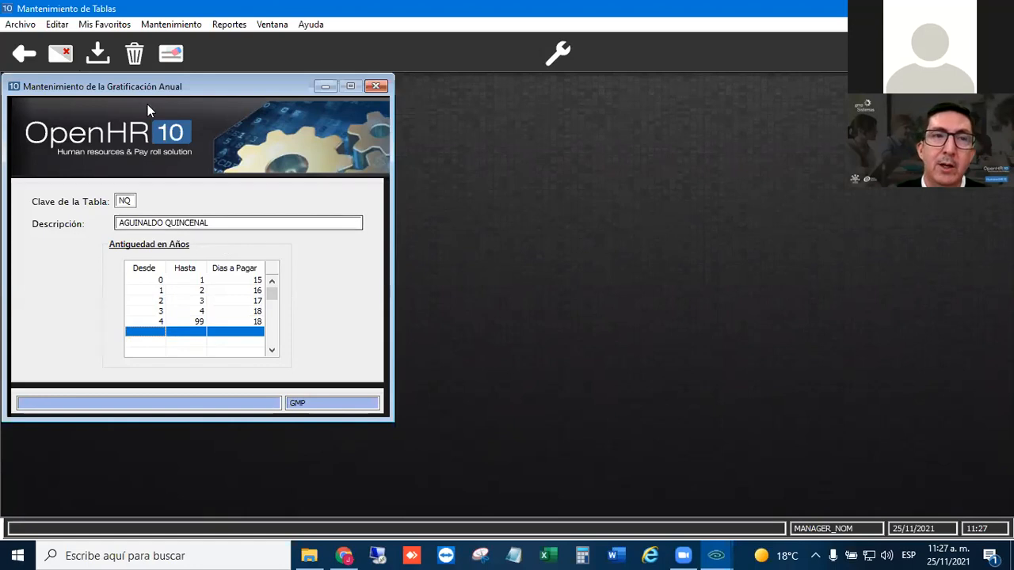
left_click(97, 52)
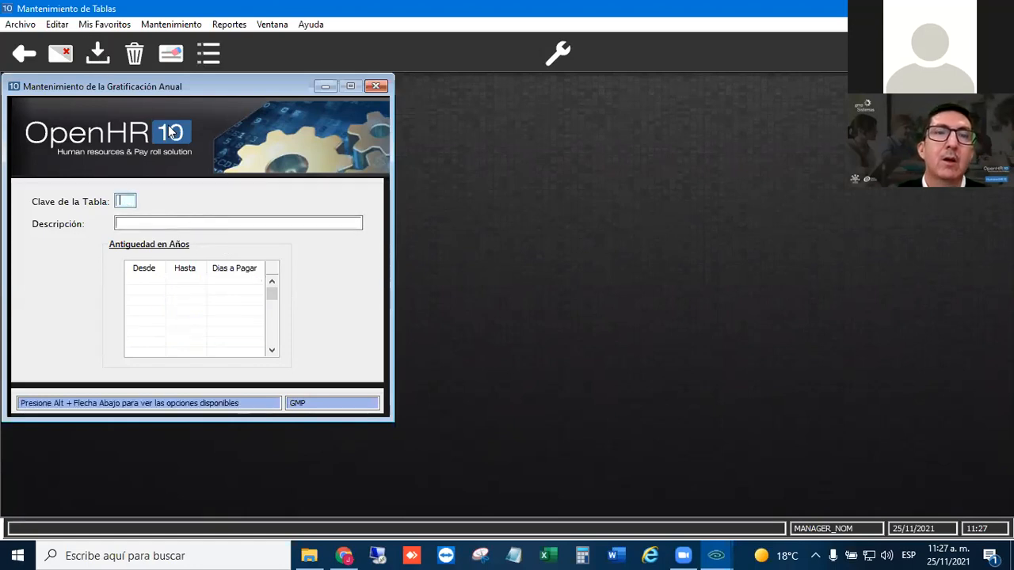
left_click(376, 86)
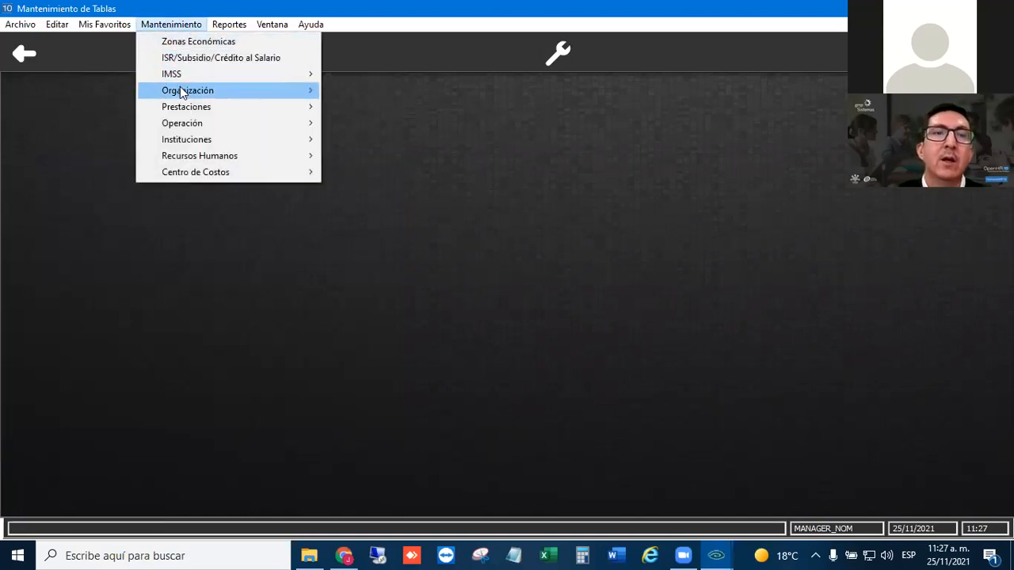
- Open the Desglose de Monedas maintenance form and load table NS to review its denominations
mouse_move(183, 127)
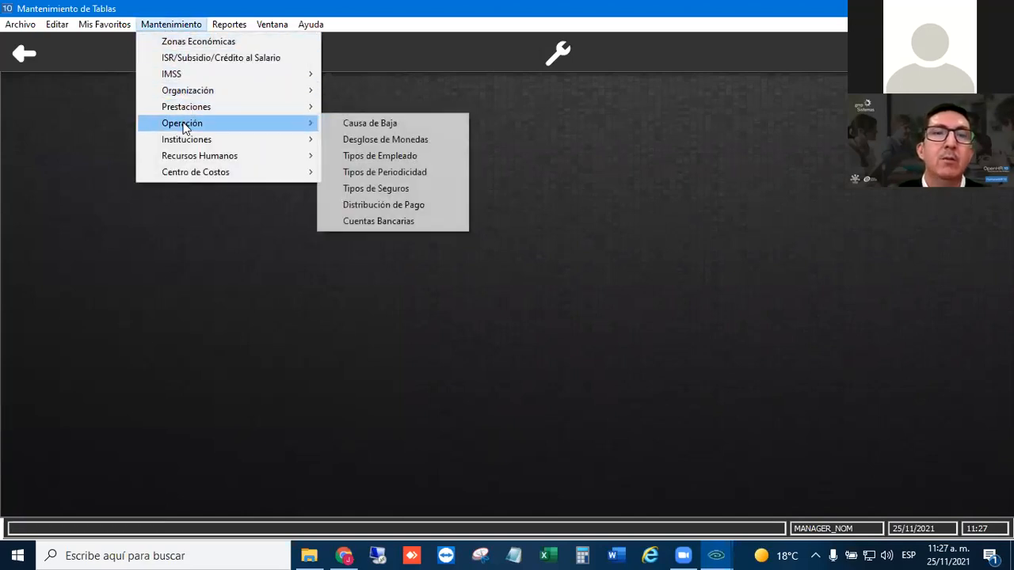
left_click(388, 140)
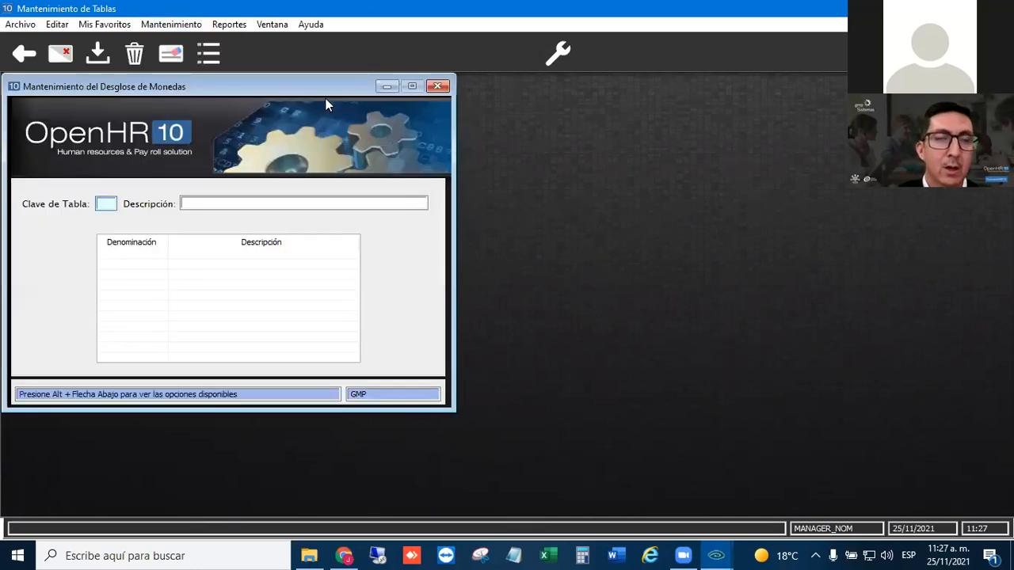
left_click(210, 60)
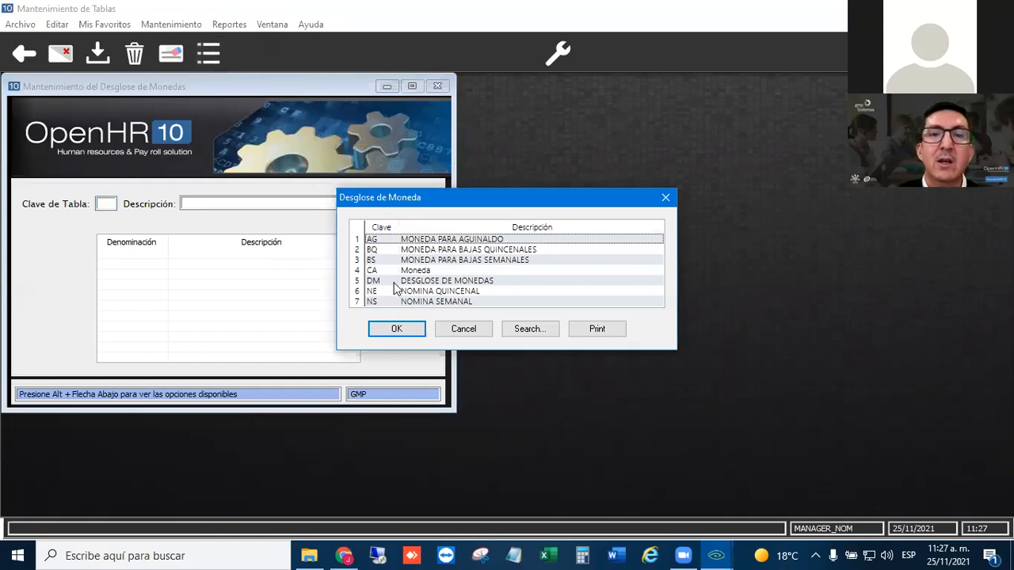
double_click(378, 300)
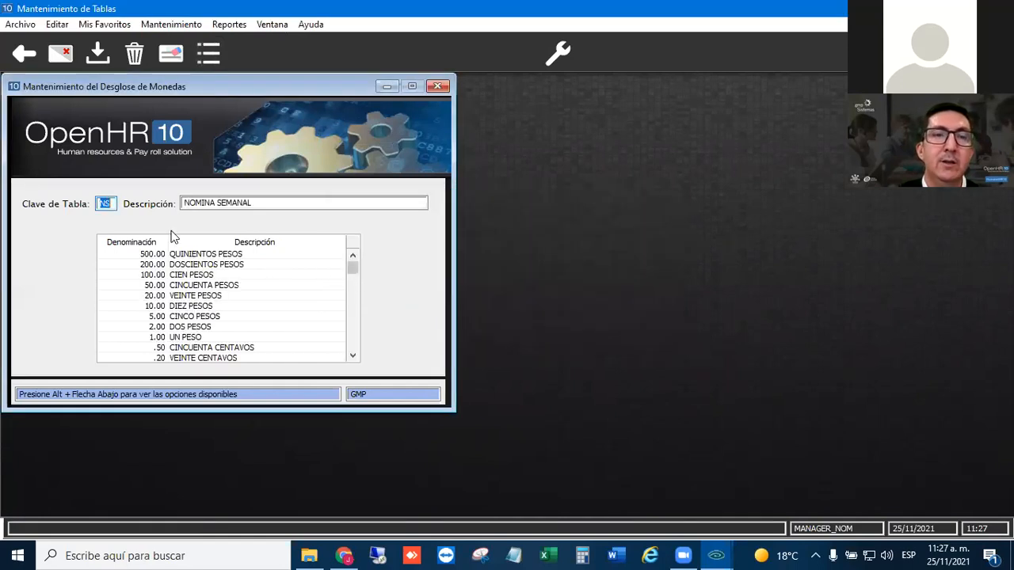
left_click(203, 278)
scroll(221, 292, "down", 1)
scroll(222, 291, "up", 1)
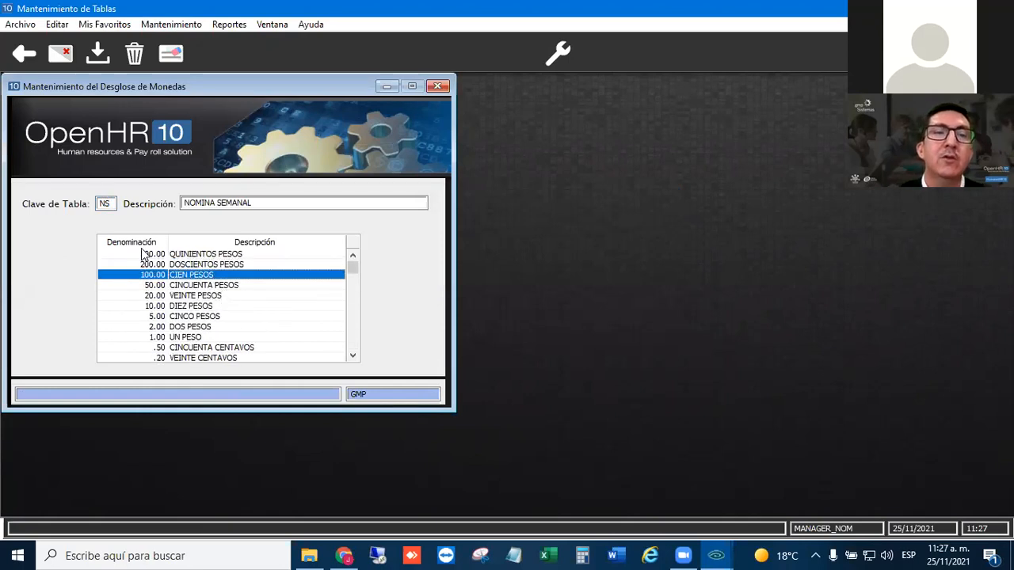
scroll(173, 301, "down", 2)
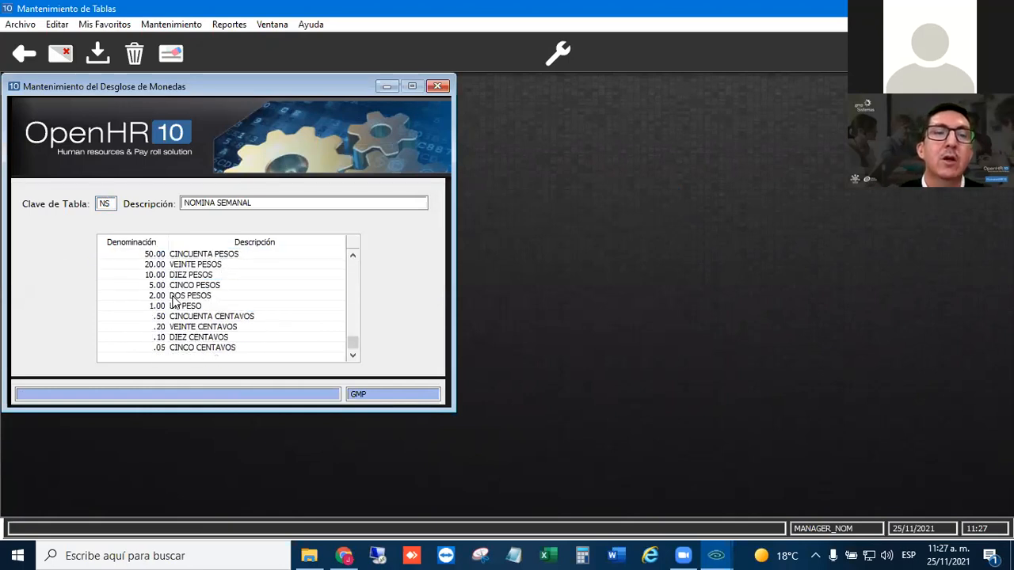
- Add a .01 denomination described as UN CENTAVO at the end of table NS, then save the table and close its form
left_click(142, 348)
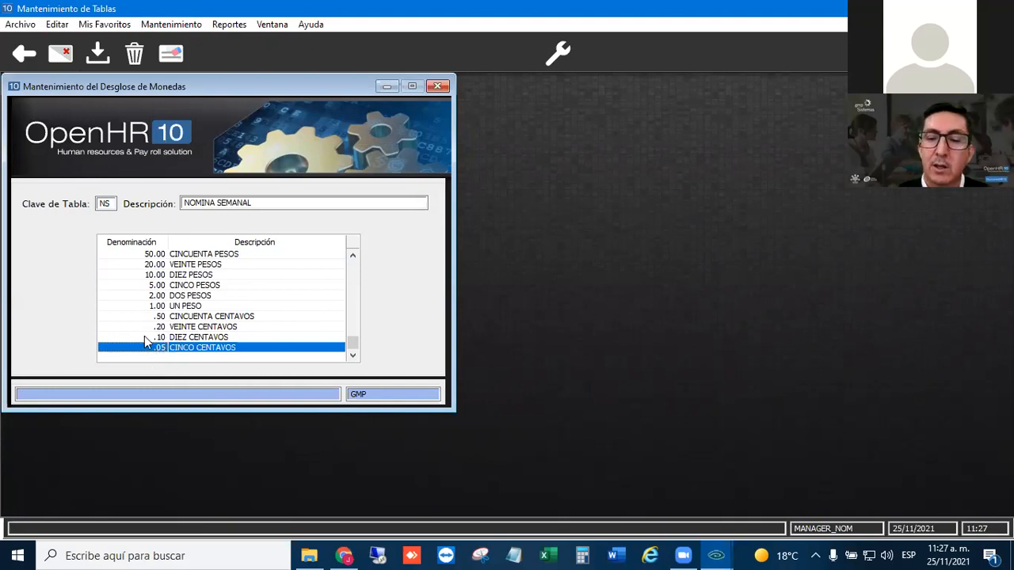
key("Down")
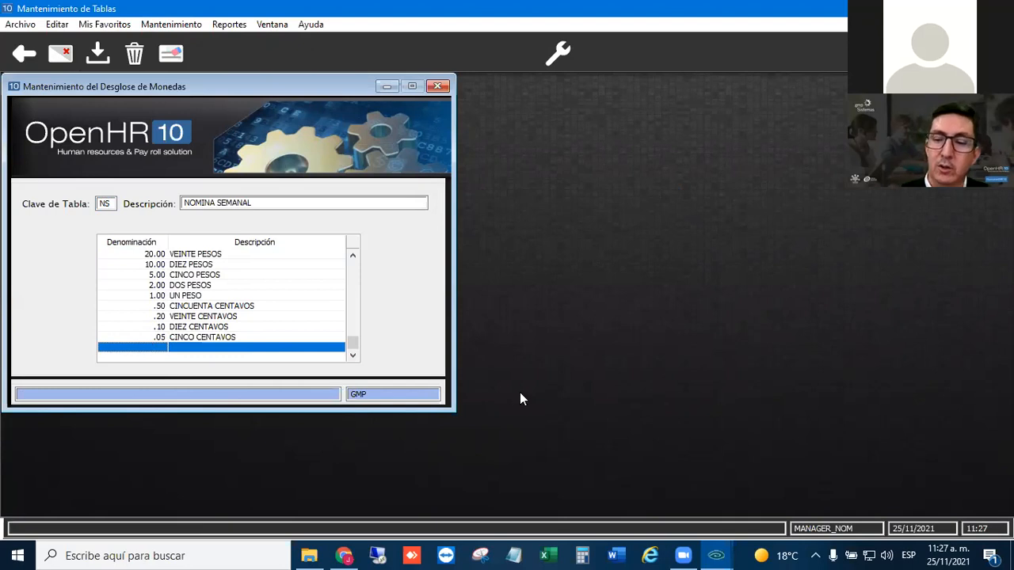
type(".01")
key("Return")
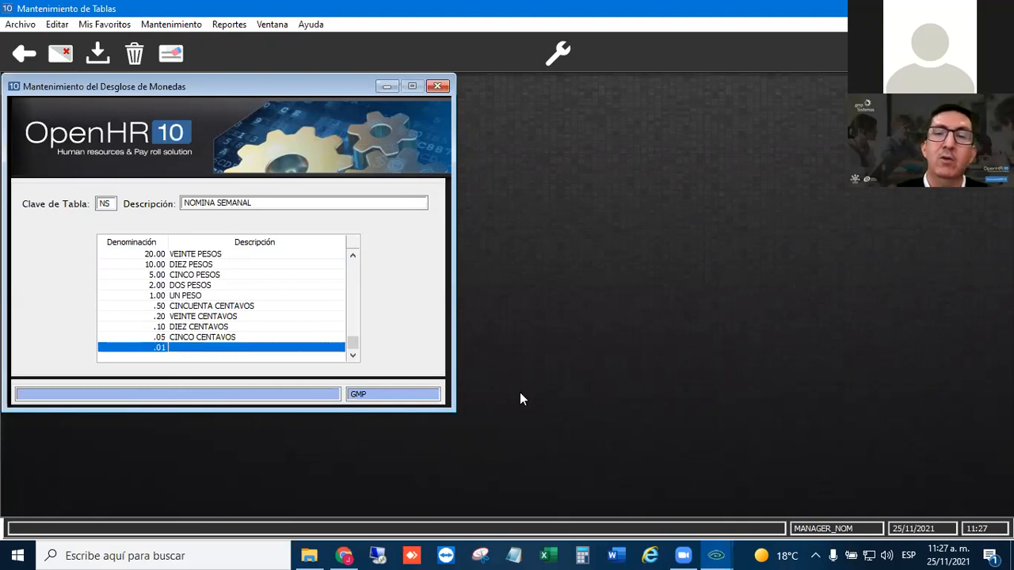
type("un")
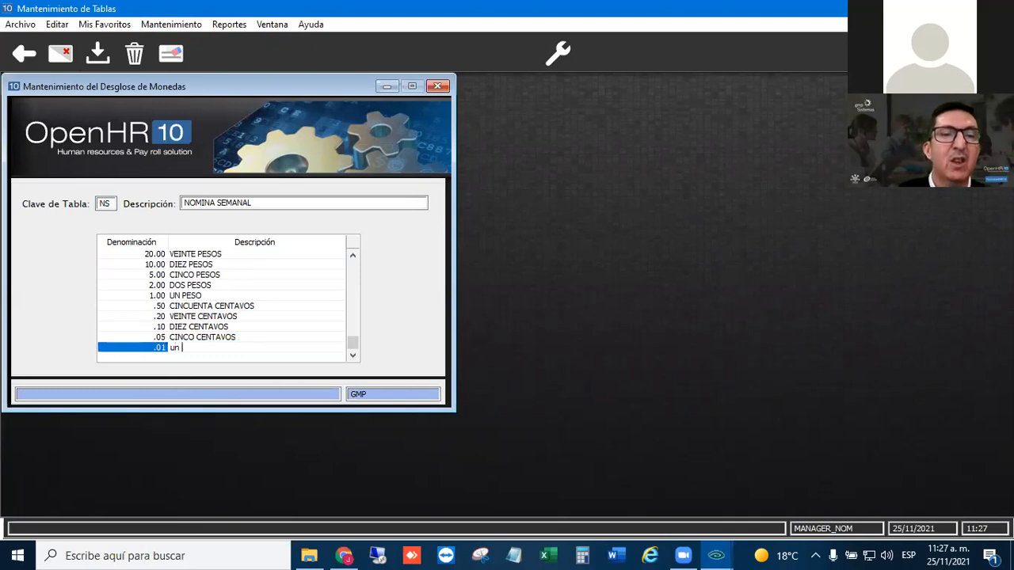
key("BackSpace")
key("BackSpace")
key("BackSpace")
type("UN ")
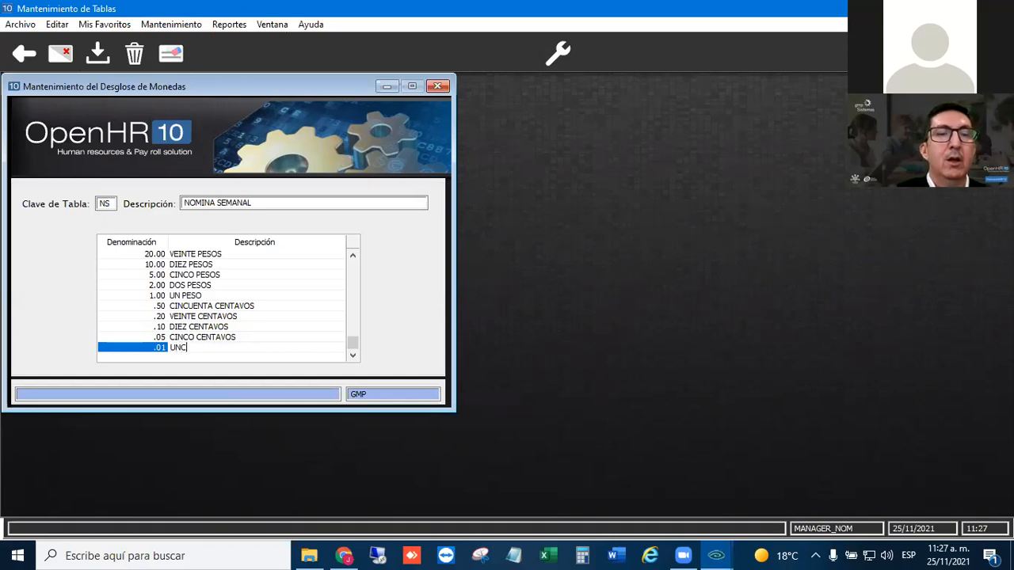
type("CENTA")
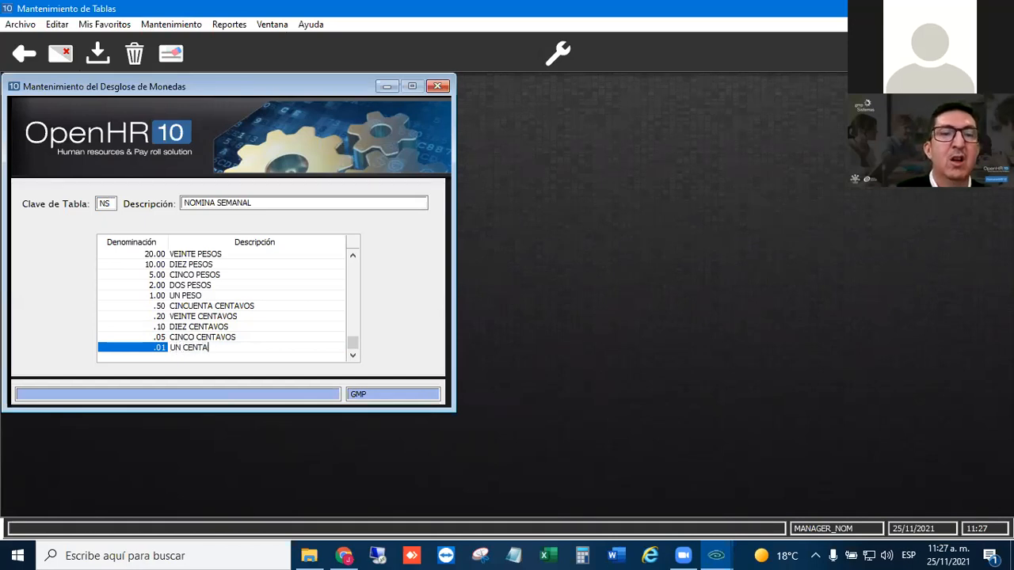
type("VO")
key("Return")
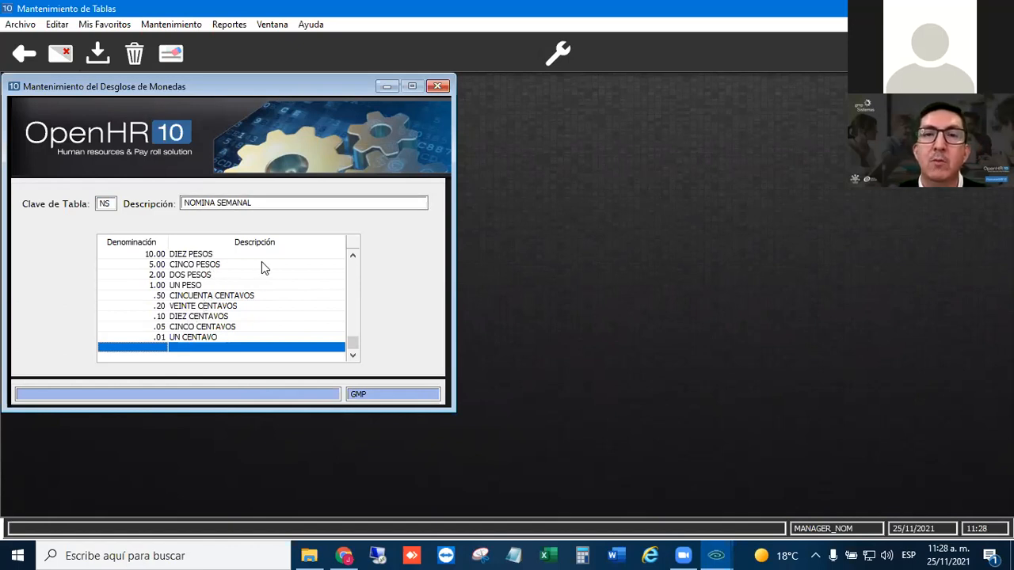
left_click(96, 55)
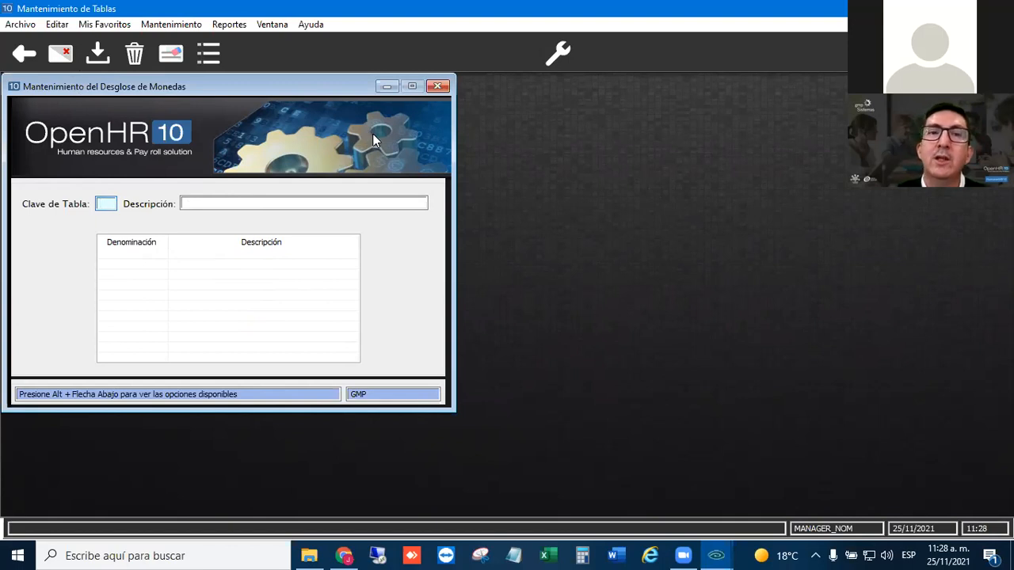
left_click(437, 86)
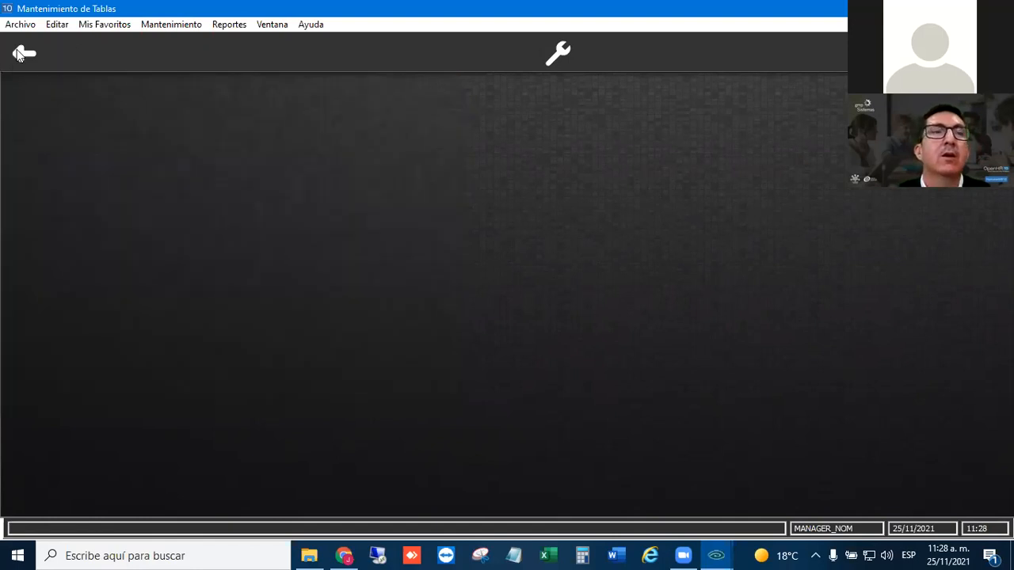
- Leave Mantenimiento de Tablas, return to the Tipos de Nómina form in Parametrización del Sistema, and save payroll type AG
left_click(23, 54)
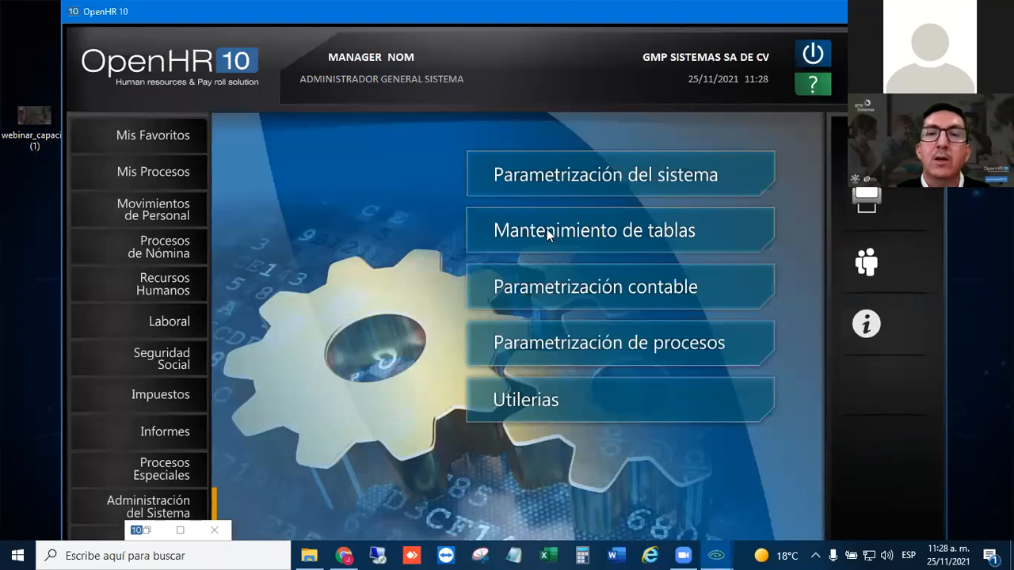
left_click(147, 533)
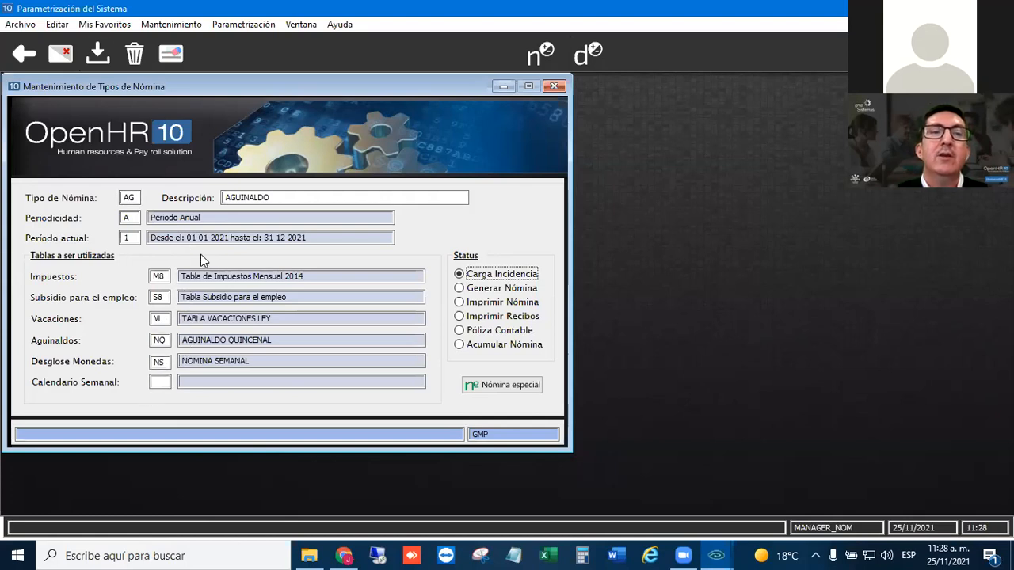
left_click(97, 53)
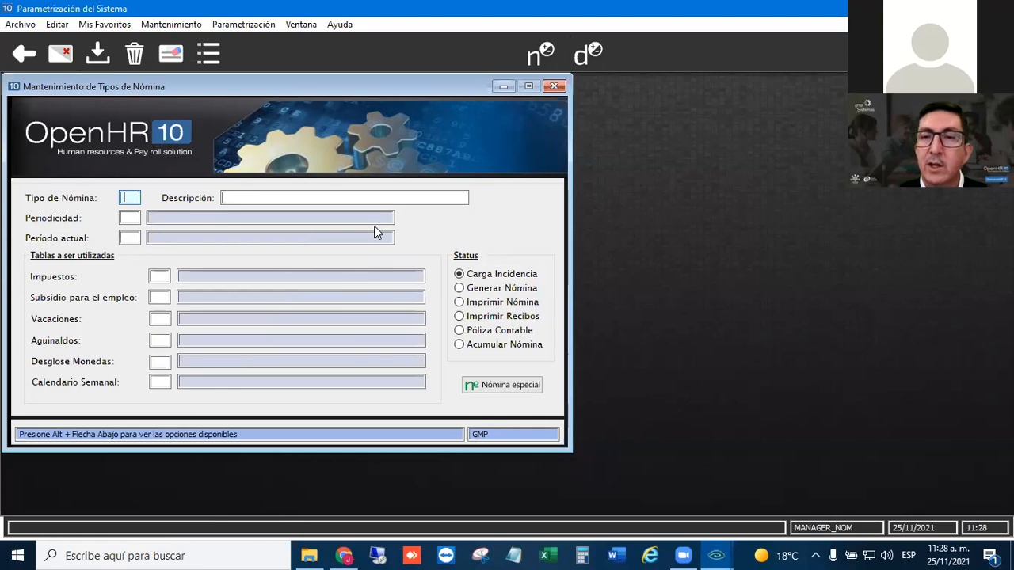
- Load payroll type NQ in the Tipos de Nómina form and open its list of special payrolls
type("NQ")
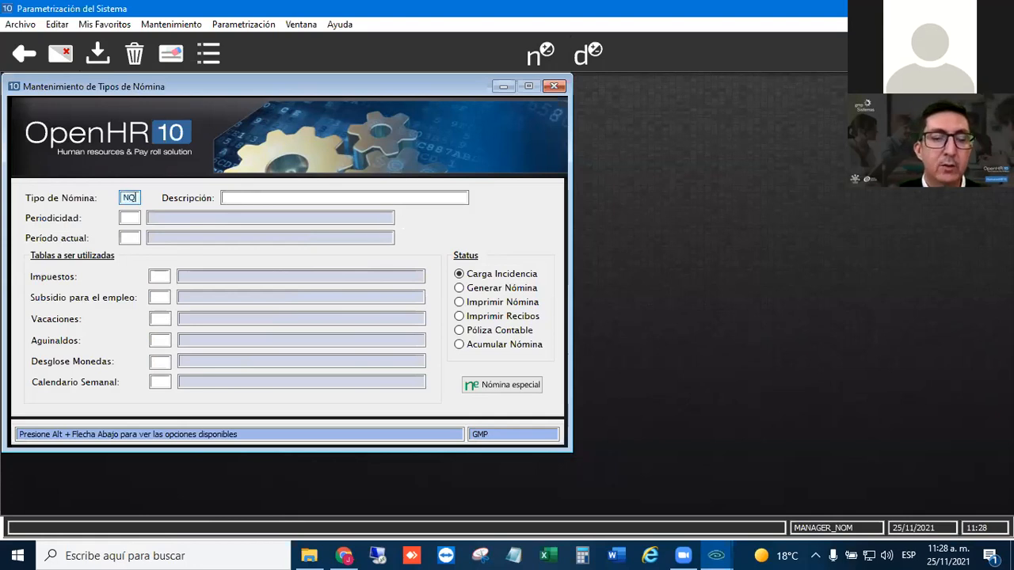
key("Tab")
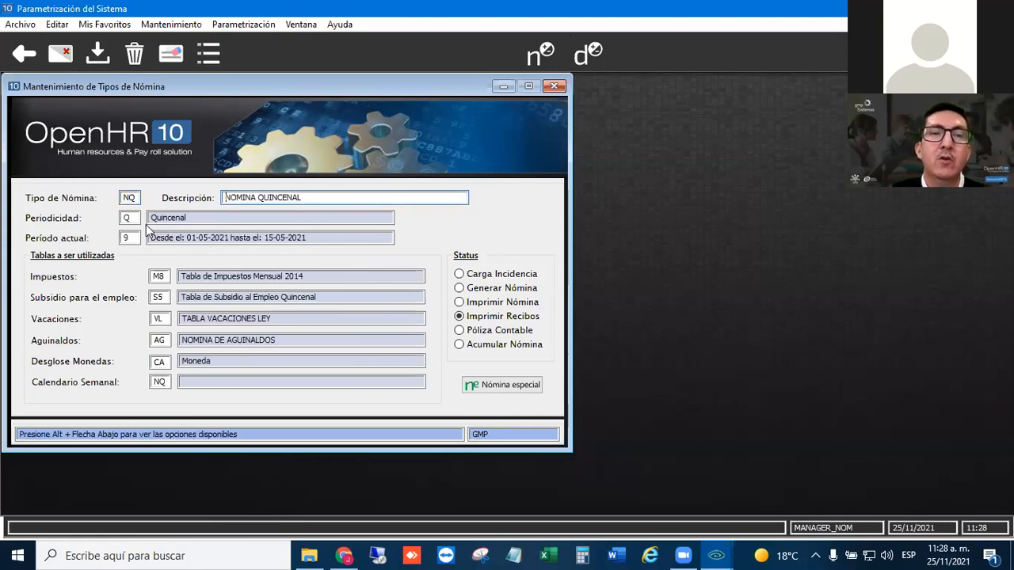
left_click(499, 384)
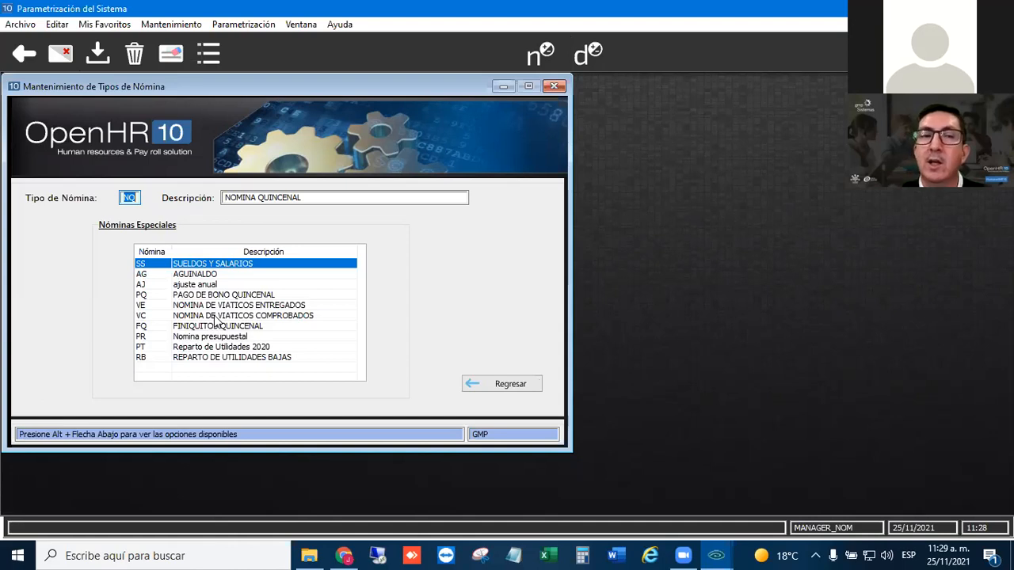
- Delete the AG AGUINALDO row from the special payrolls of payroll type NQ
left_click(150, 274)
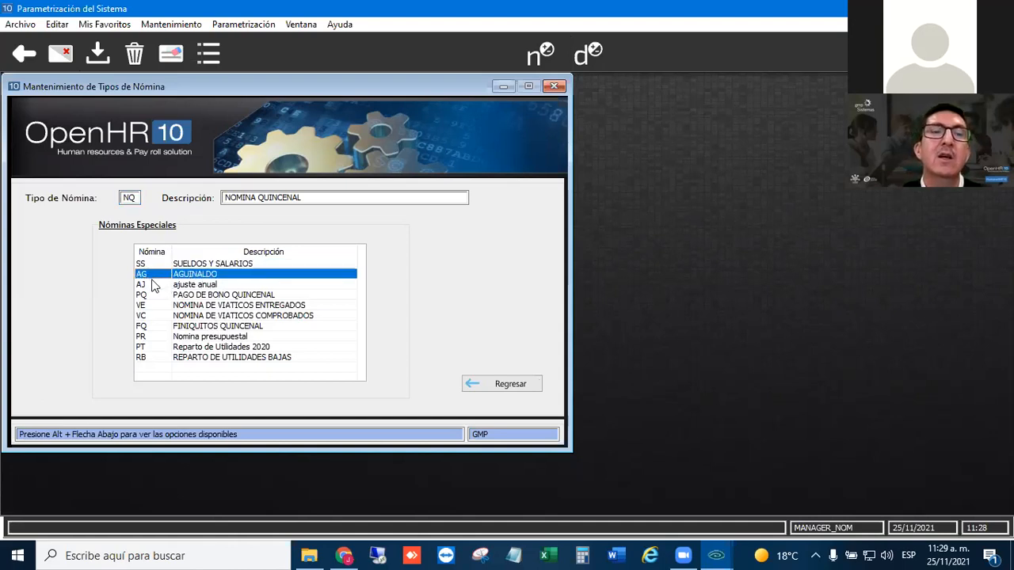
left_click(207, 284)
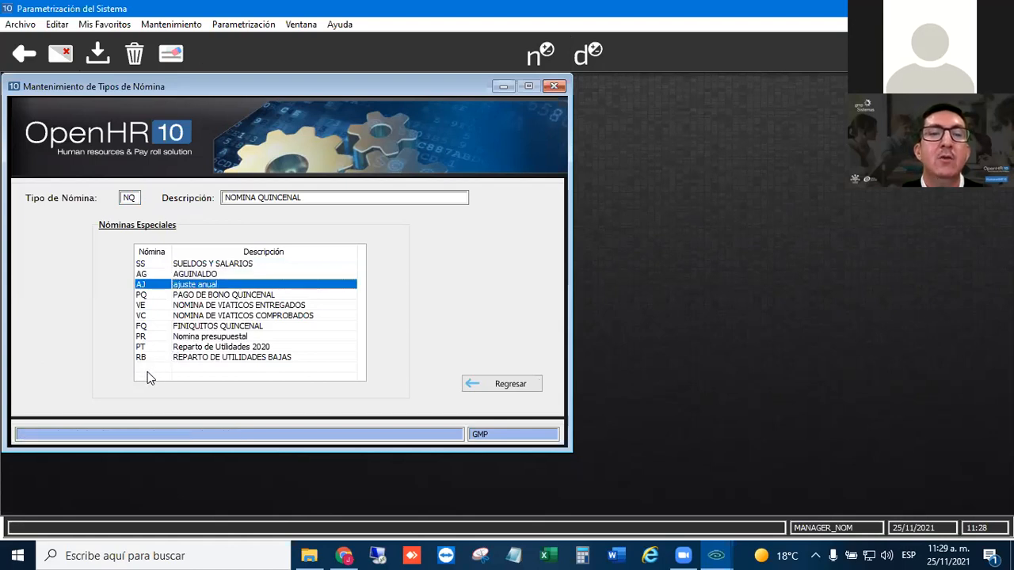
left_click(180, 275)
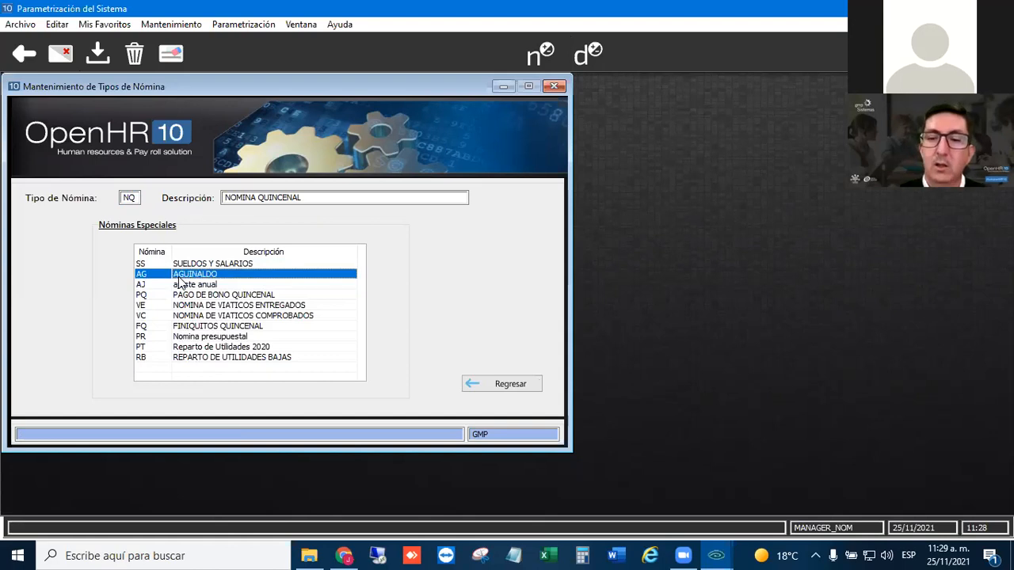
key("Delete")
- Add special payroll AG at the end of the NQ list, then save the payroll type and close its form
left_click(154, 349)
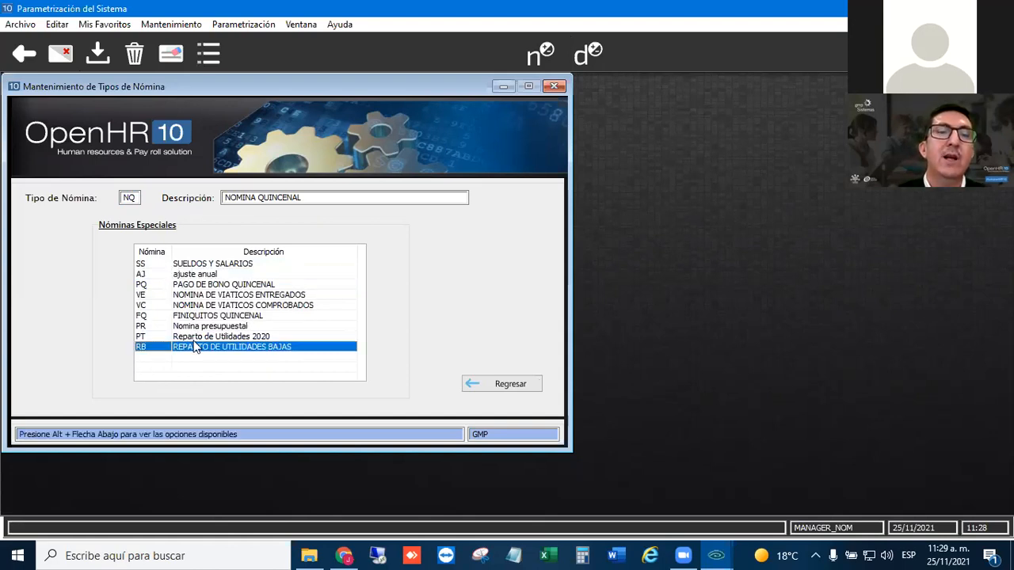
key("Down")
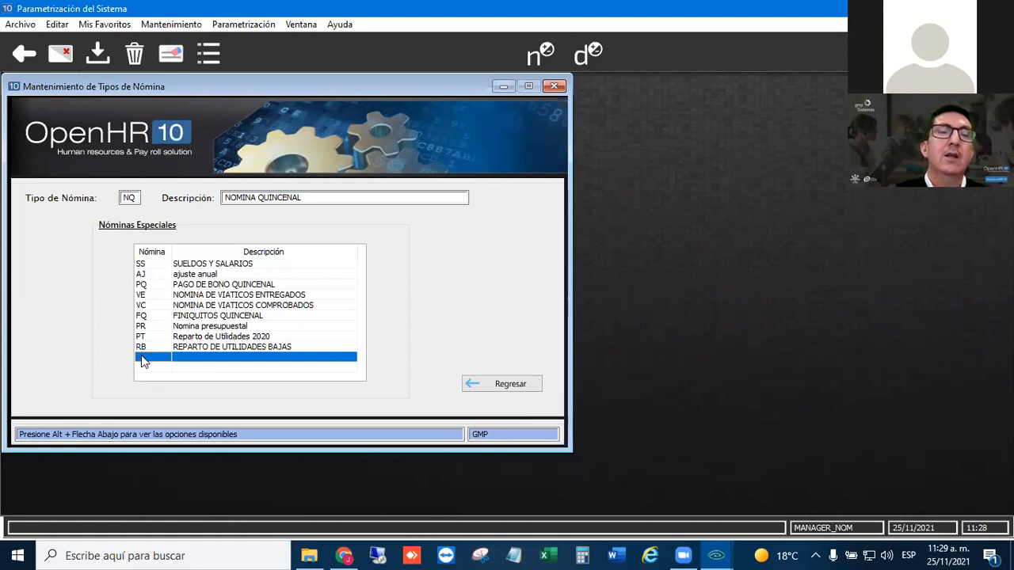
type("AG")
key("Return")
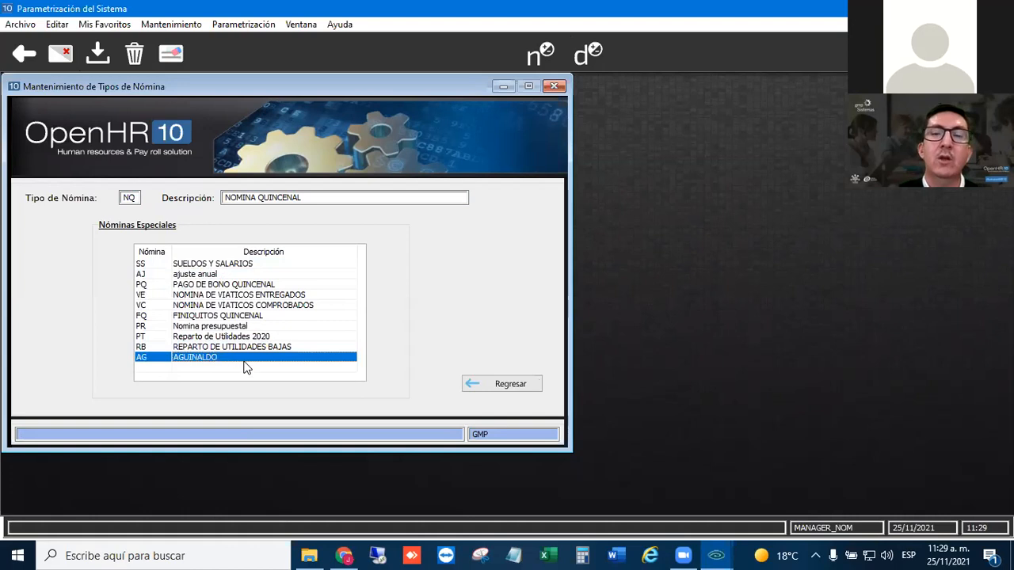
left_click(151, 358)
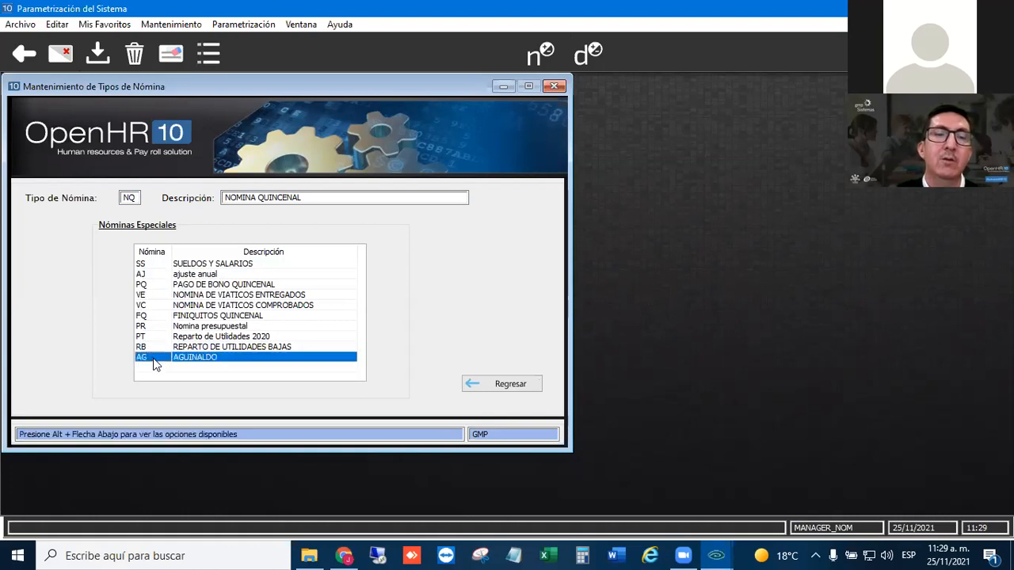
left_click(97, 54)
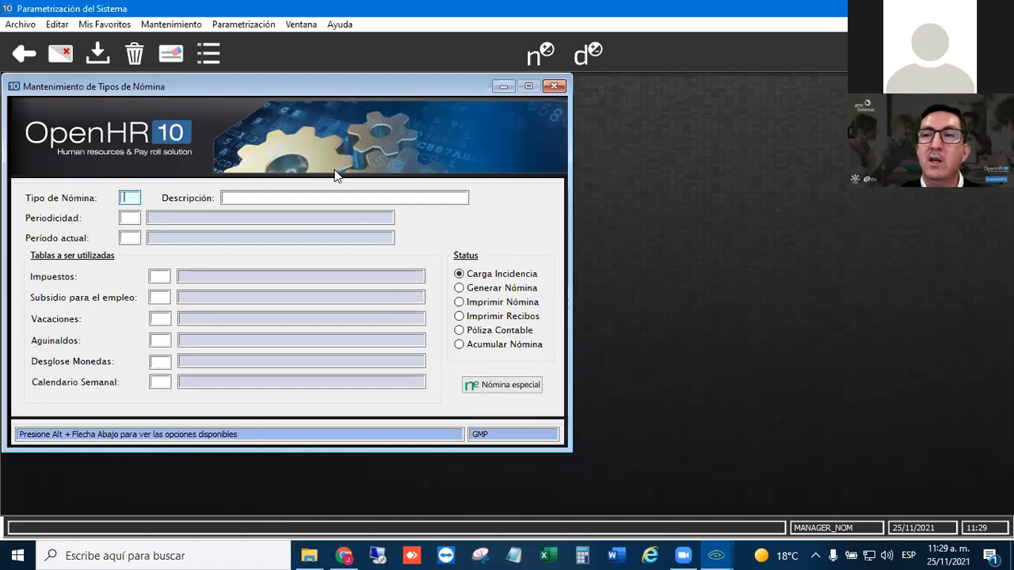
left_click(555, 86)
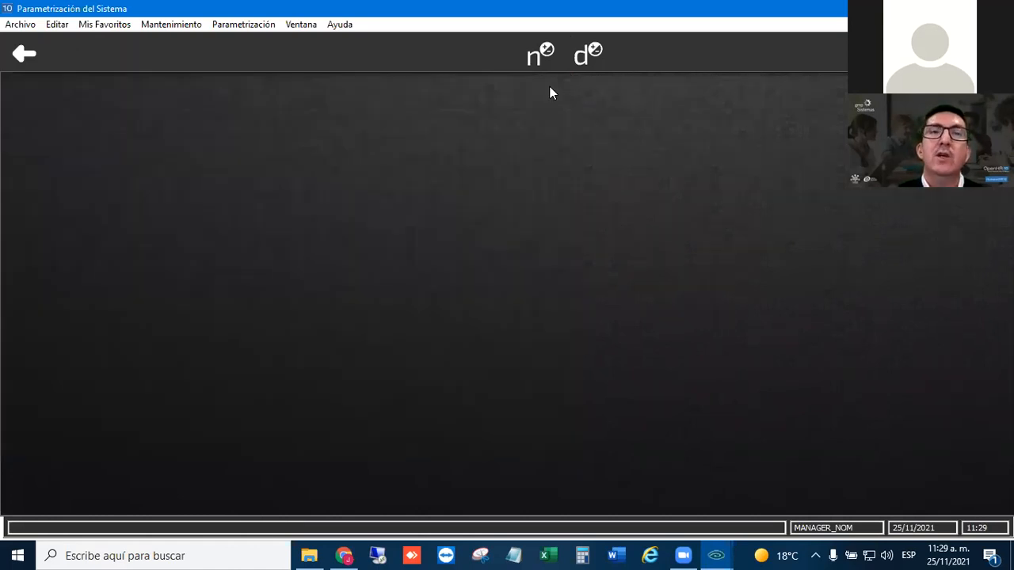
- Switch to Mantenimiento de Tablas, open the Zonas Económicas form and load zone UM to review its latest value
left_click(27, 57)
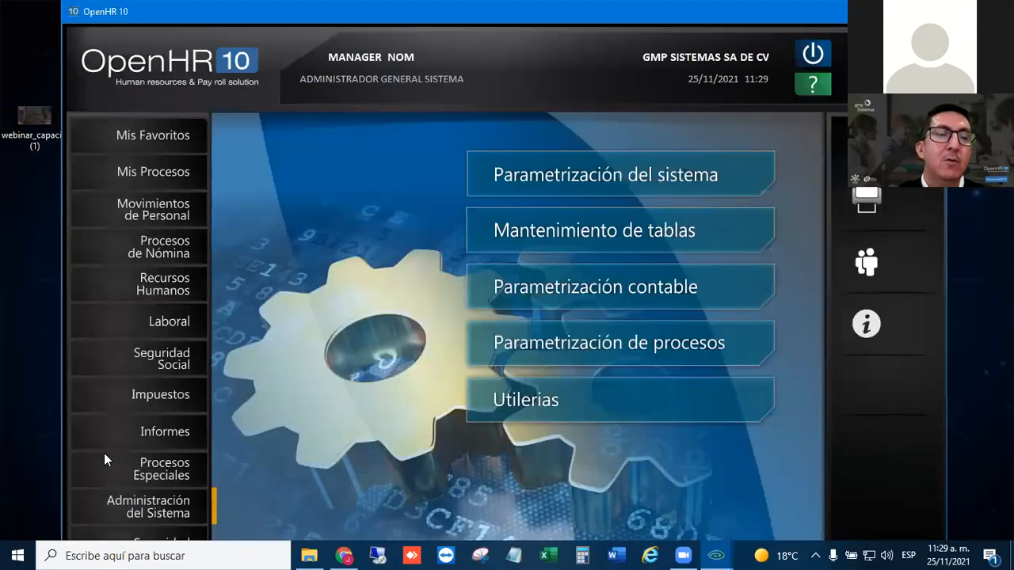
left_click(608, 225)
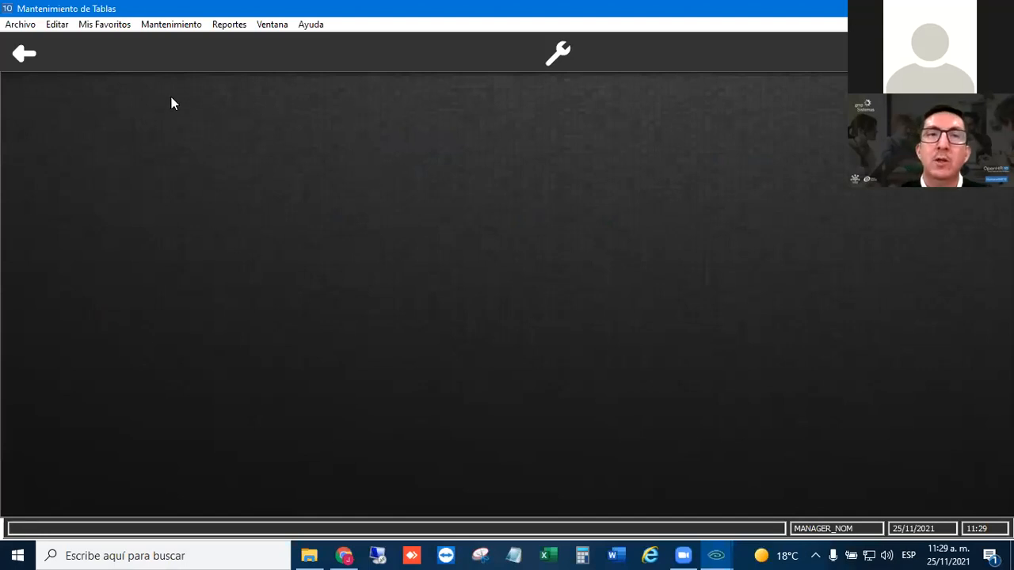
left_click(166, 25)
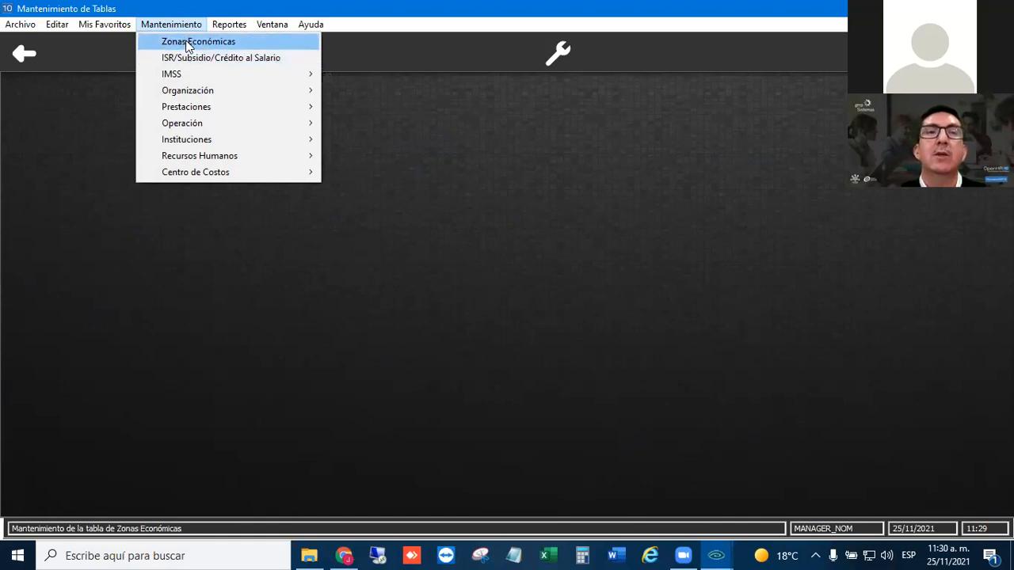
left_click(188, 46)
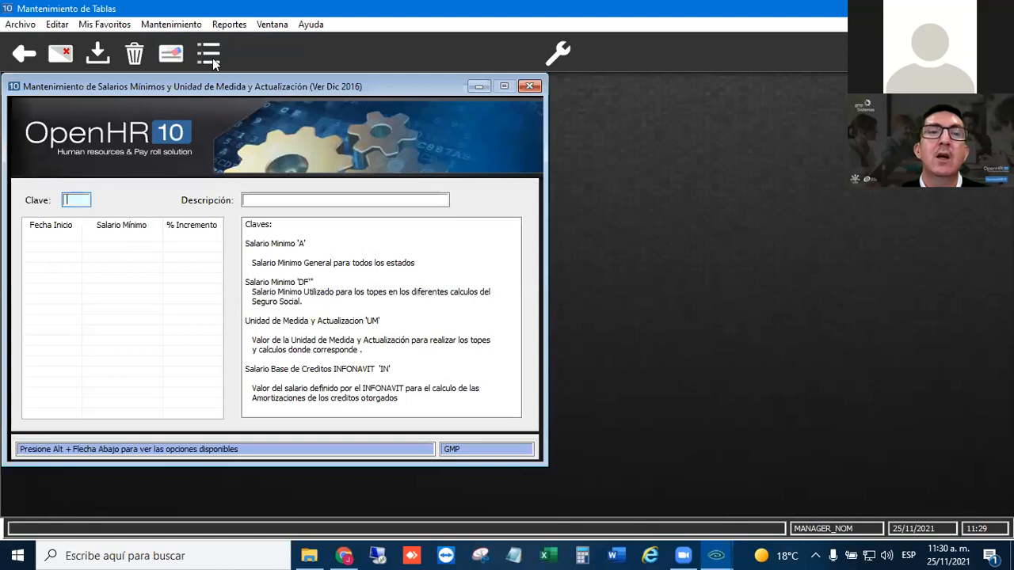
left_click(210, 55)
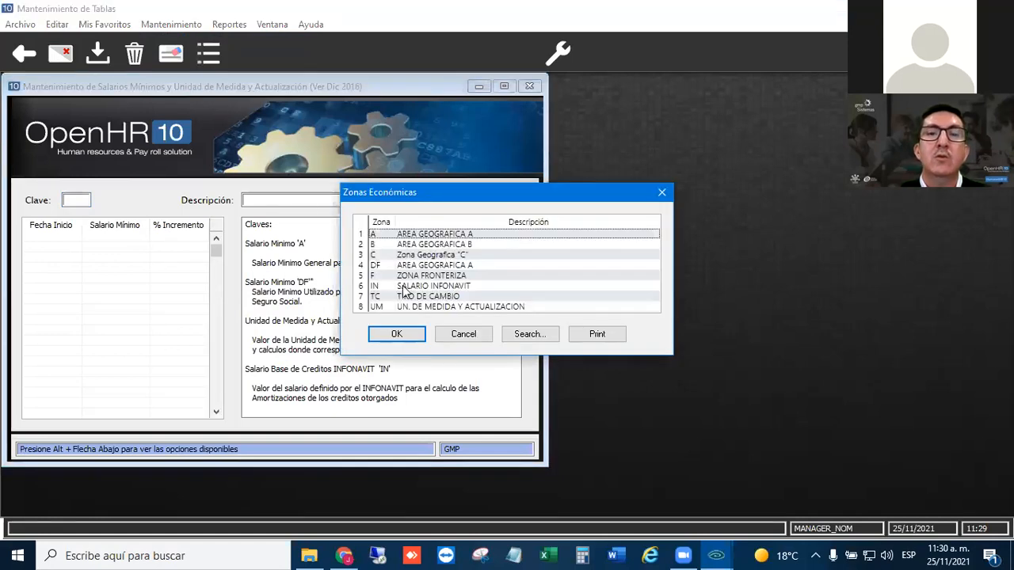
left_click(381, 307)
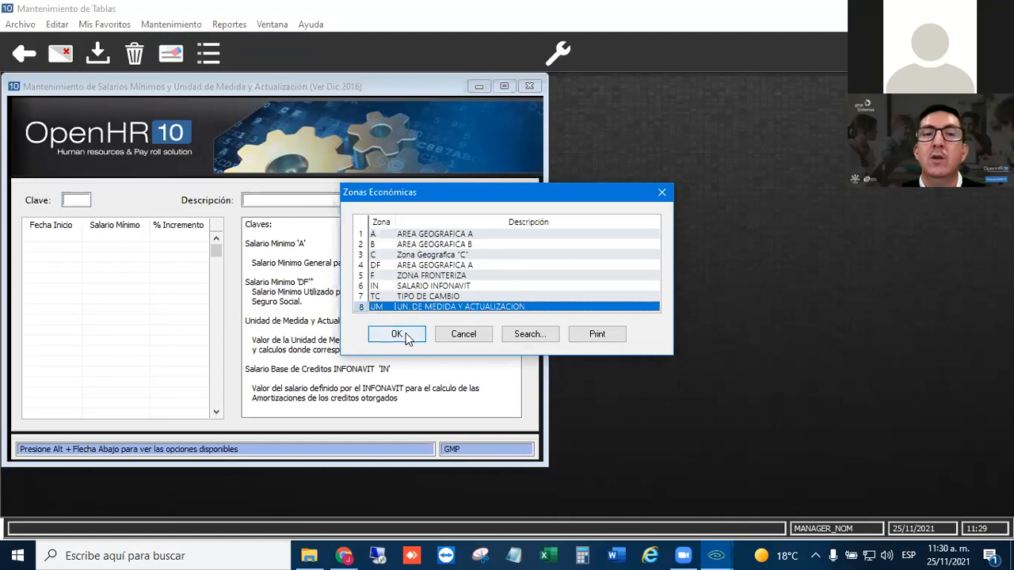
left_click(402, 334)
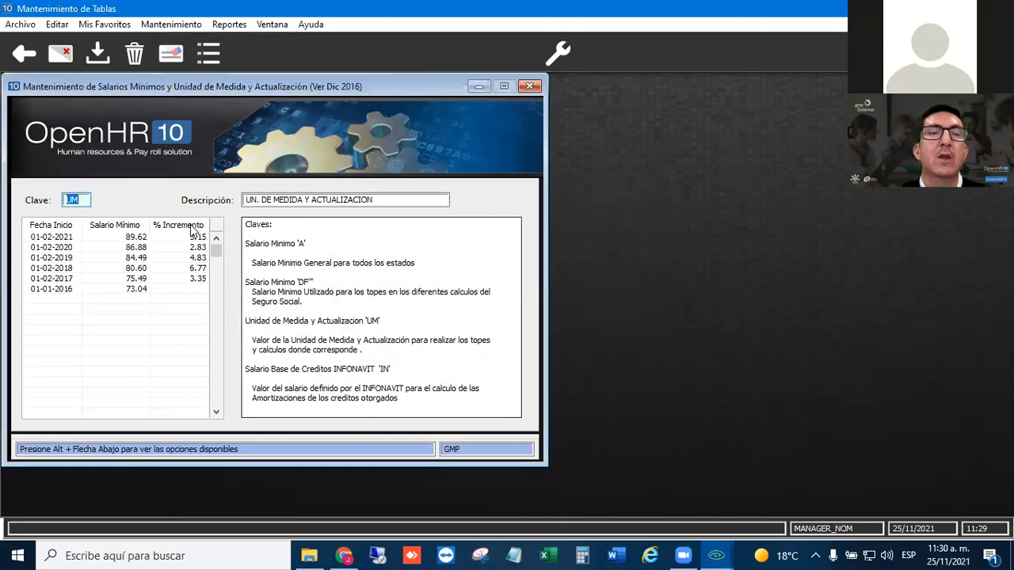
left_click(58, 242)
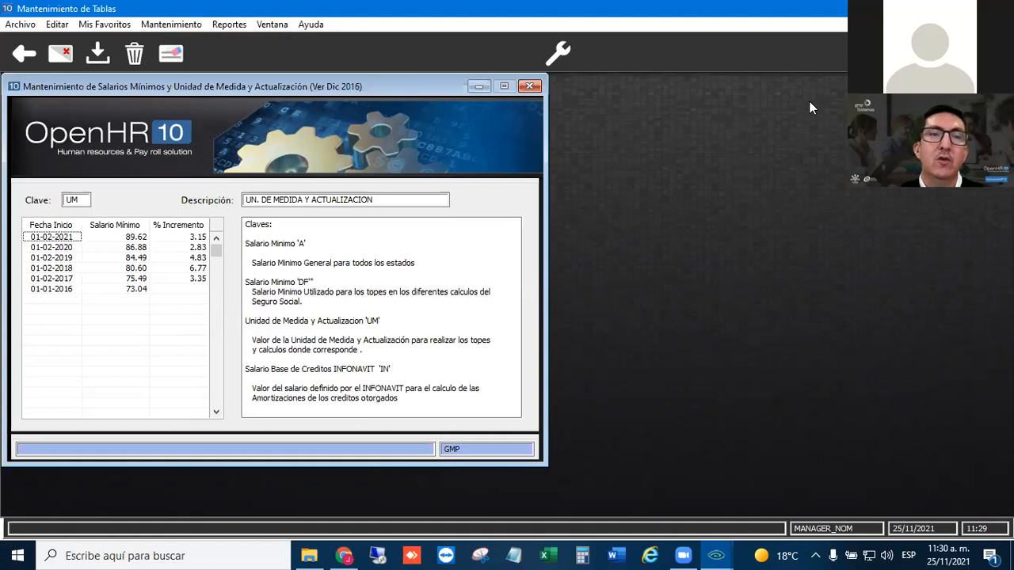
- Switch to the Windows calculator, multiply the UM value 89.62 by 30, and close the calculator
left_click(809, 288)
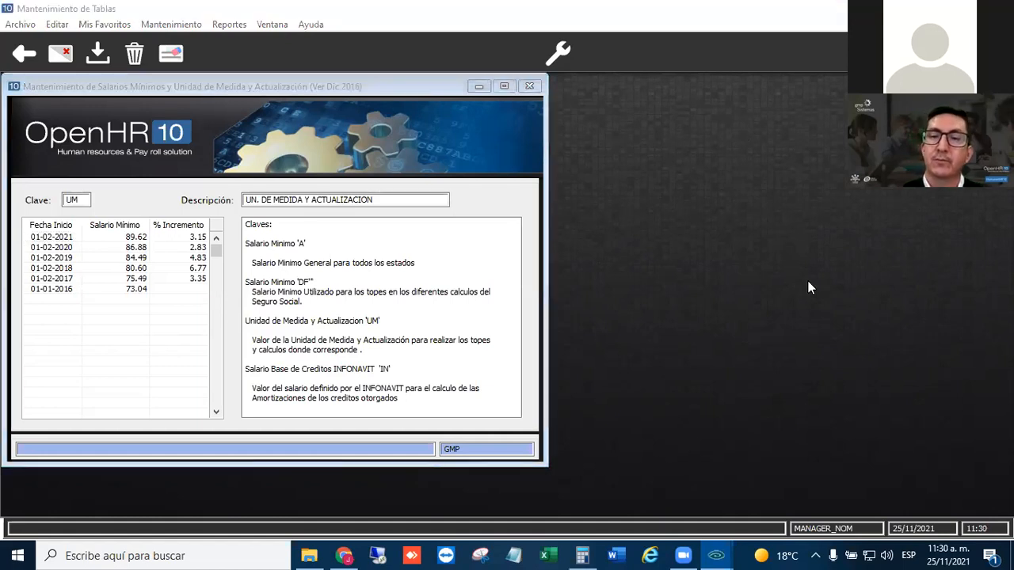
type("89.6")
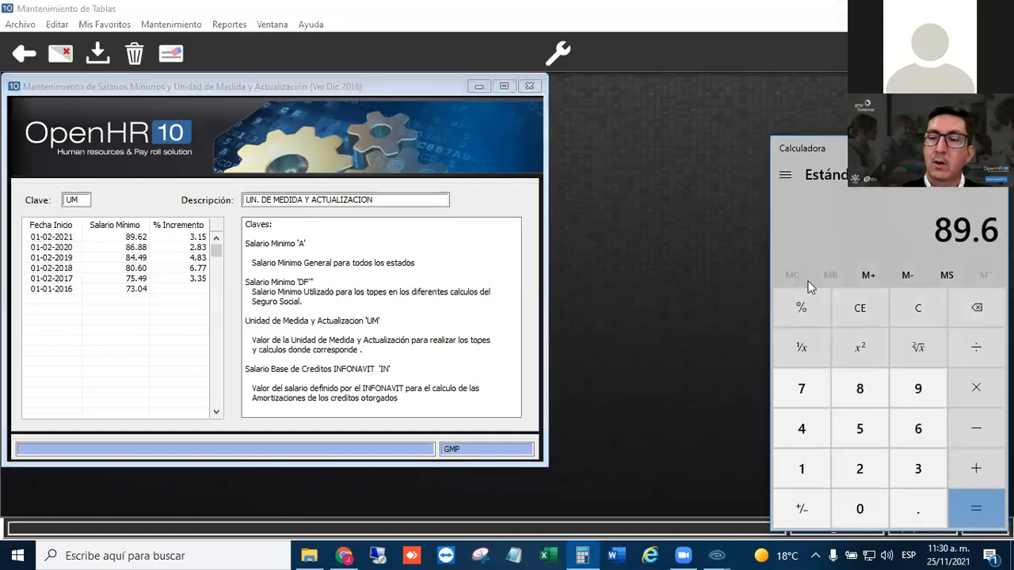
type("2")
type("0")
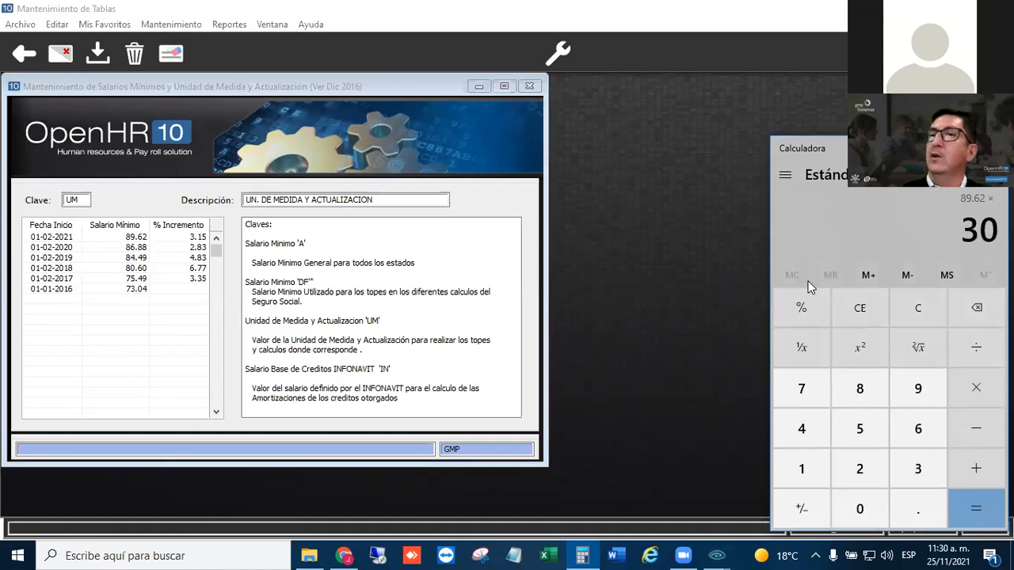
key("Return")
left_click_drag(845, 147, 625, 80)
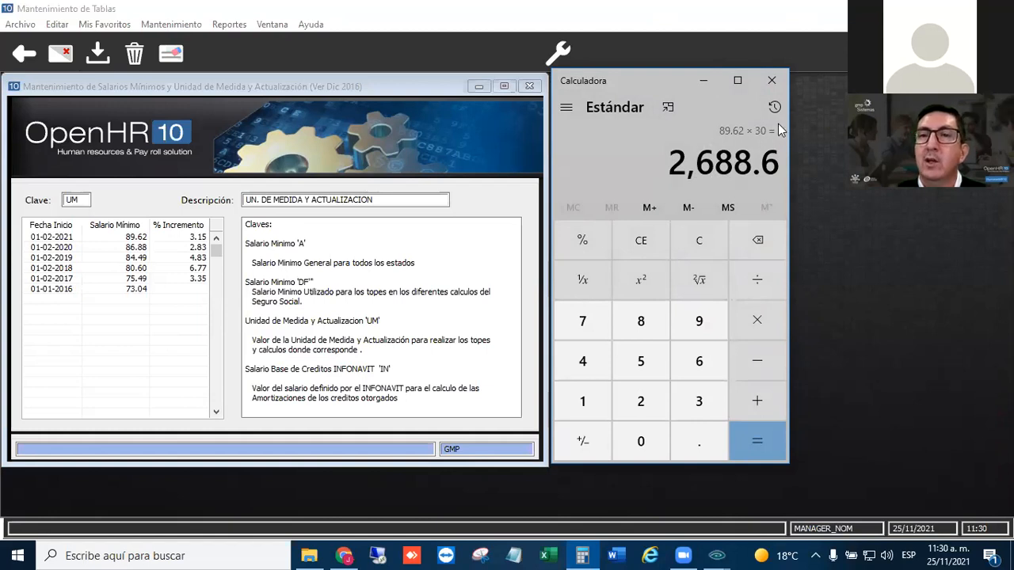
left_click(772, 80)
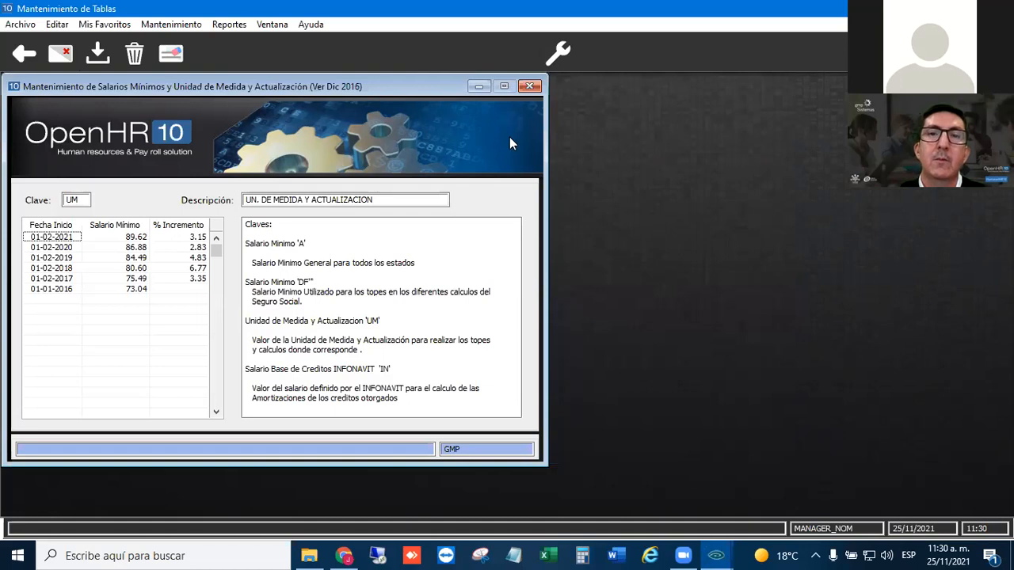
- Close the Zonas Económicas form, leave Mantenimiento de Tablas and open the DIP's maintenance form in Parametrización del Sistema
left_click(525, 86)
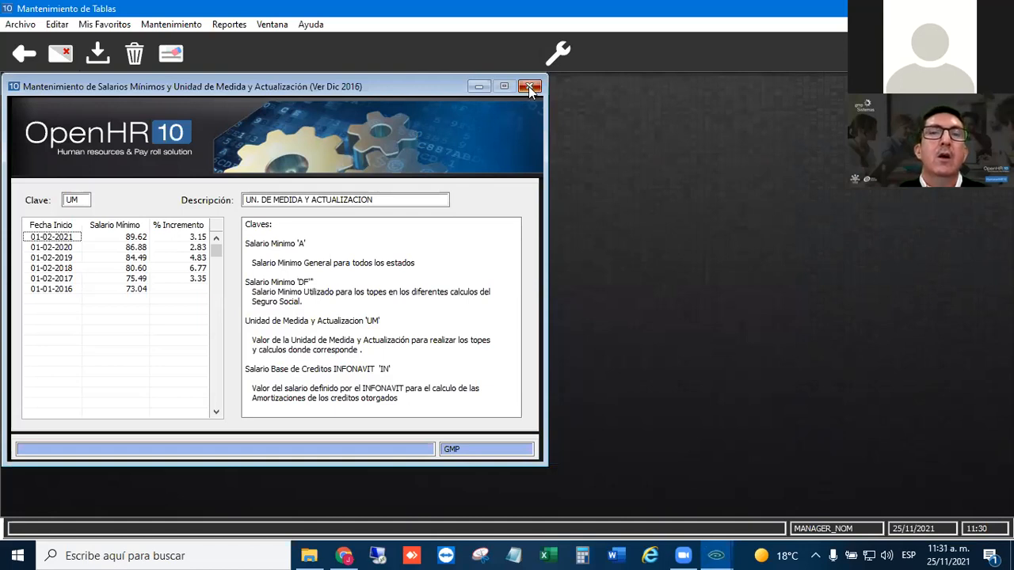
left_click(27, 47)
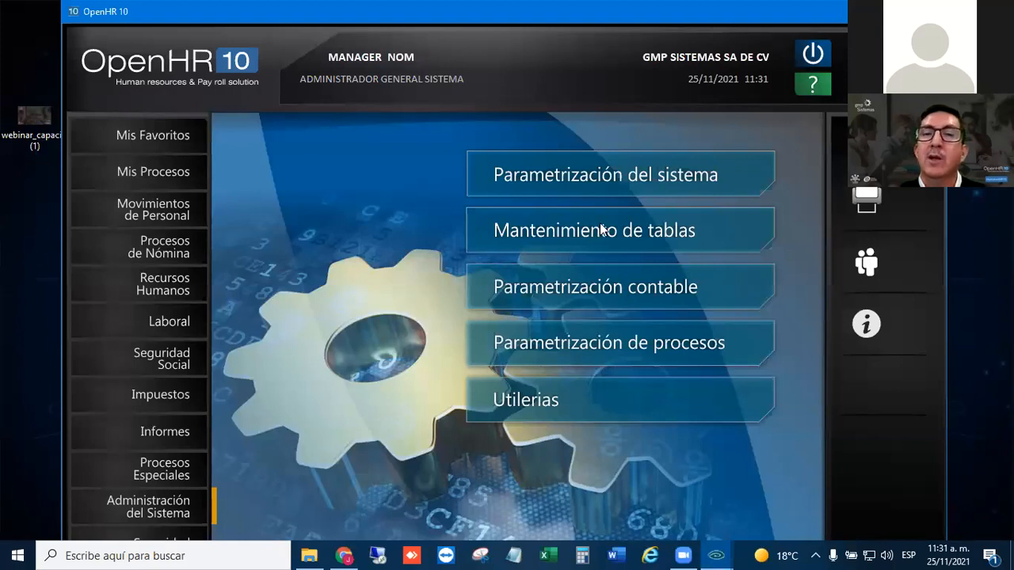
left_click(604, 181)
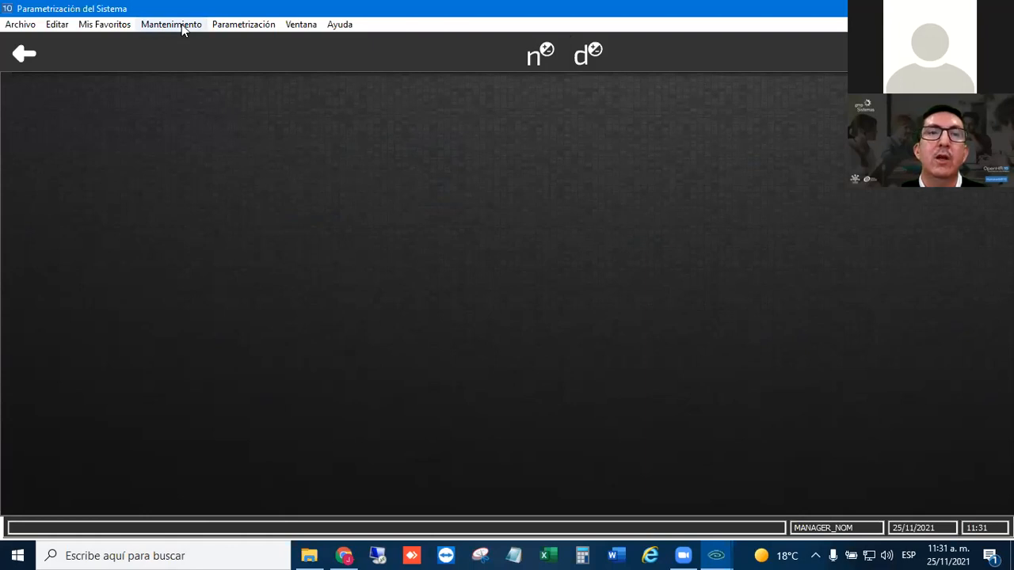
left_click(241, 27)
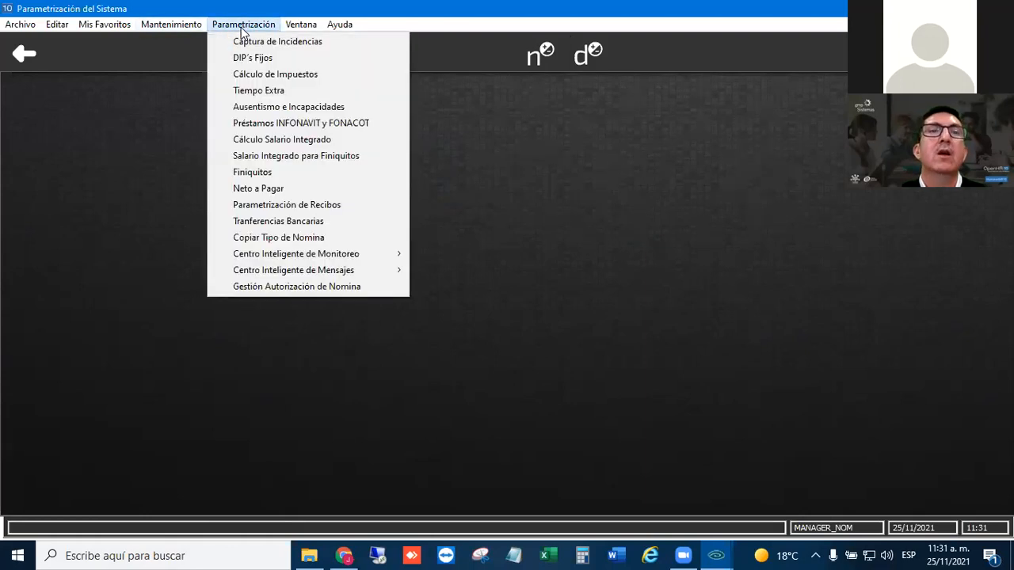
mouse_move(182, 27)
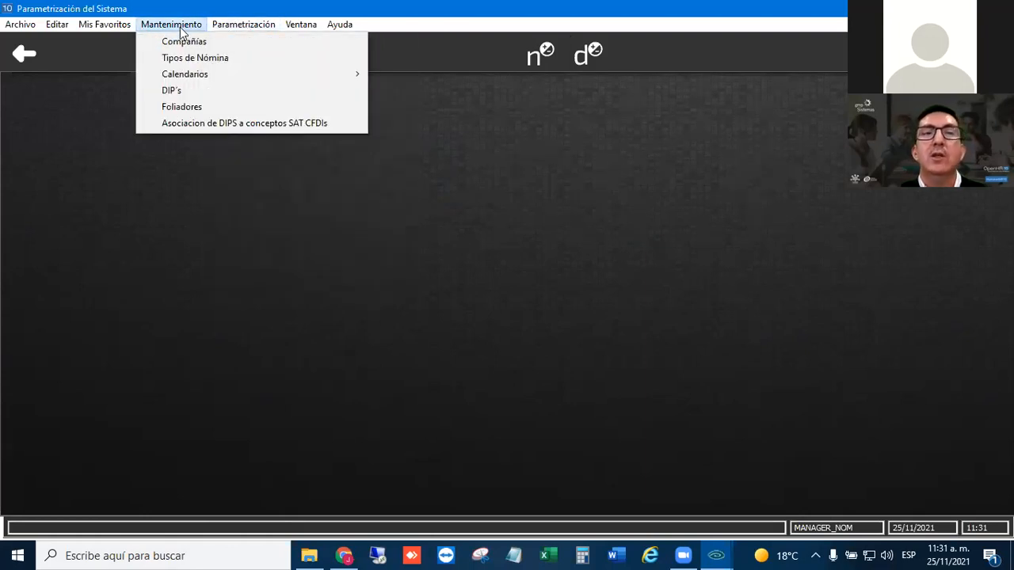
left_click(180, 89)
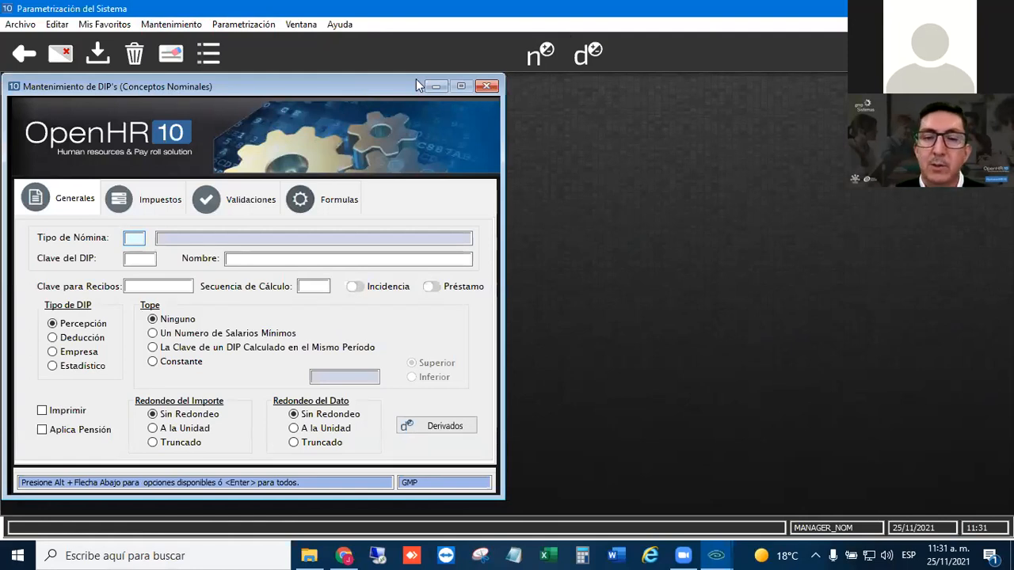
key("Return")
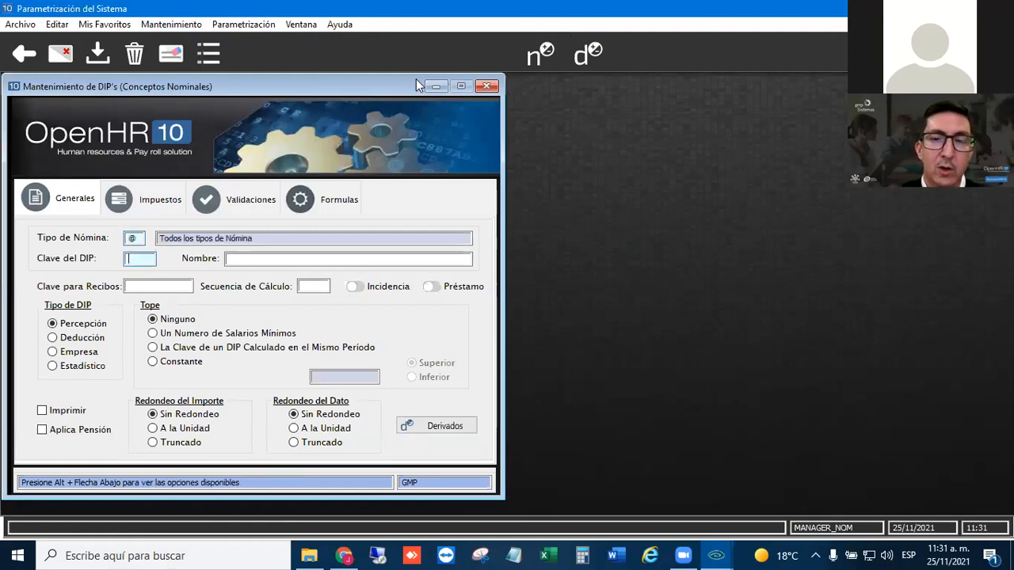
type("@GRA")
key("Return")
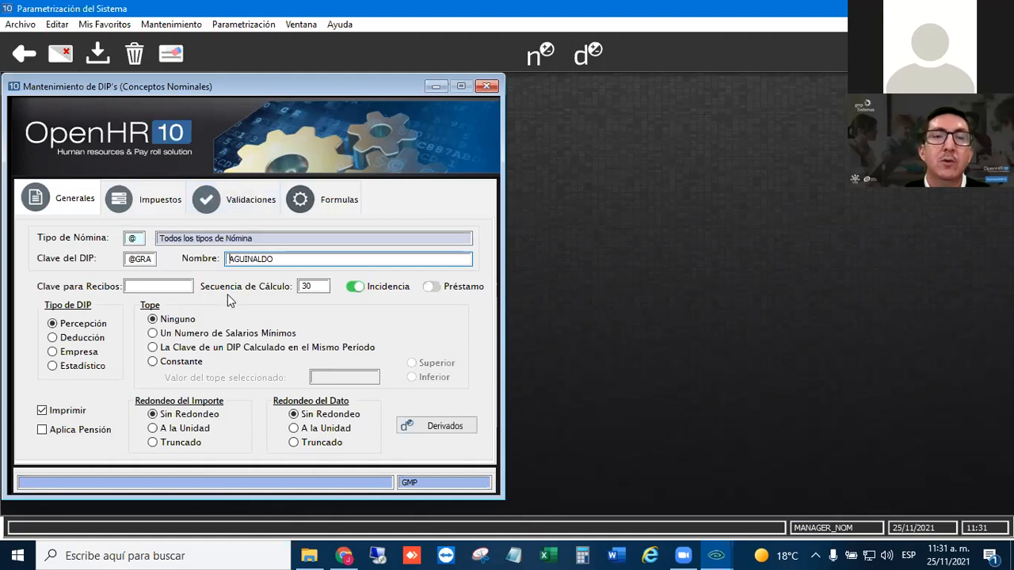
left_click_drag(229, 259, 282, 261)
left_click(317, 261)
left_click(166, 286)
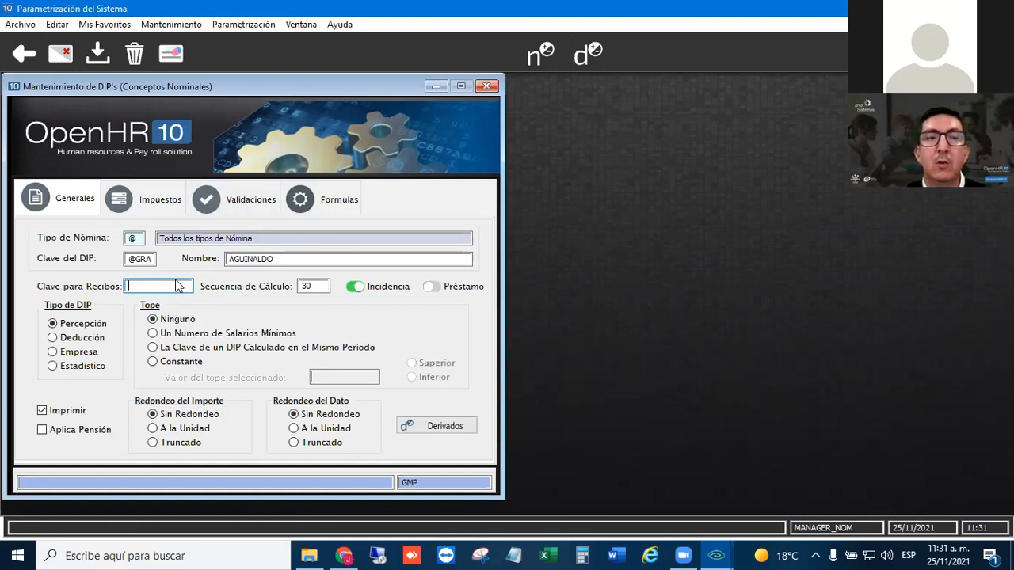
left_click(155, 259)
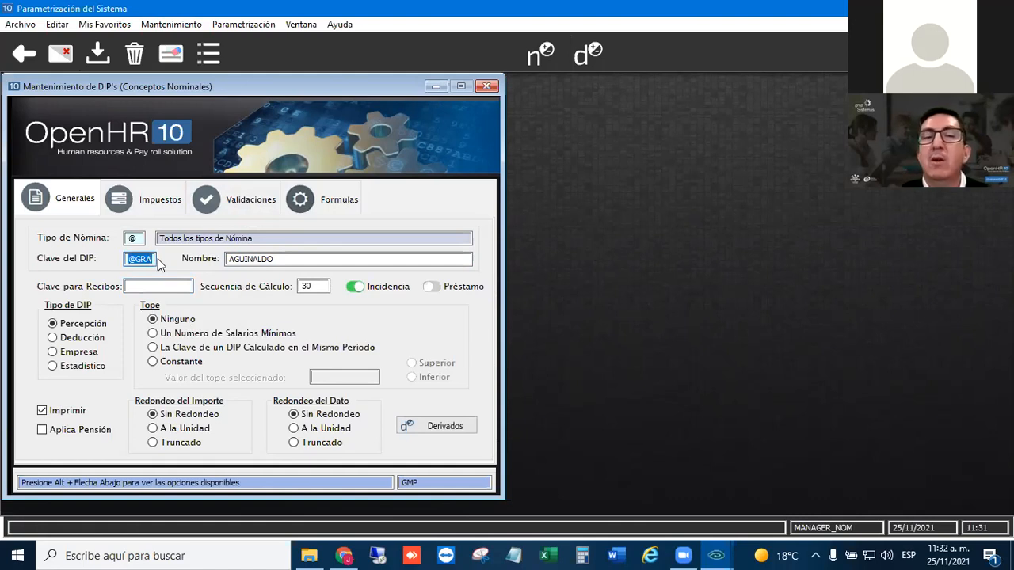
left_click(190, 286)
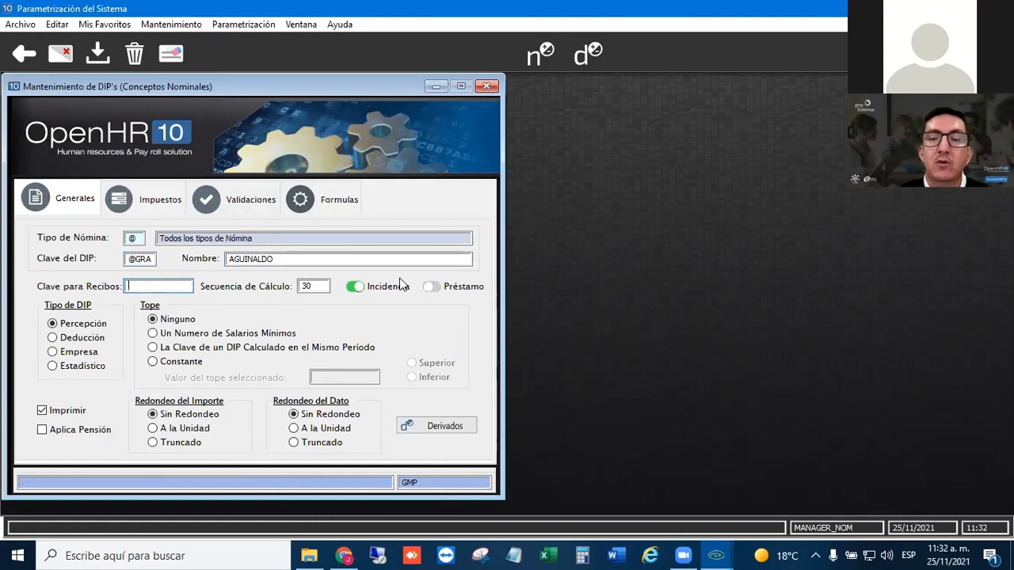
type("00")
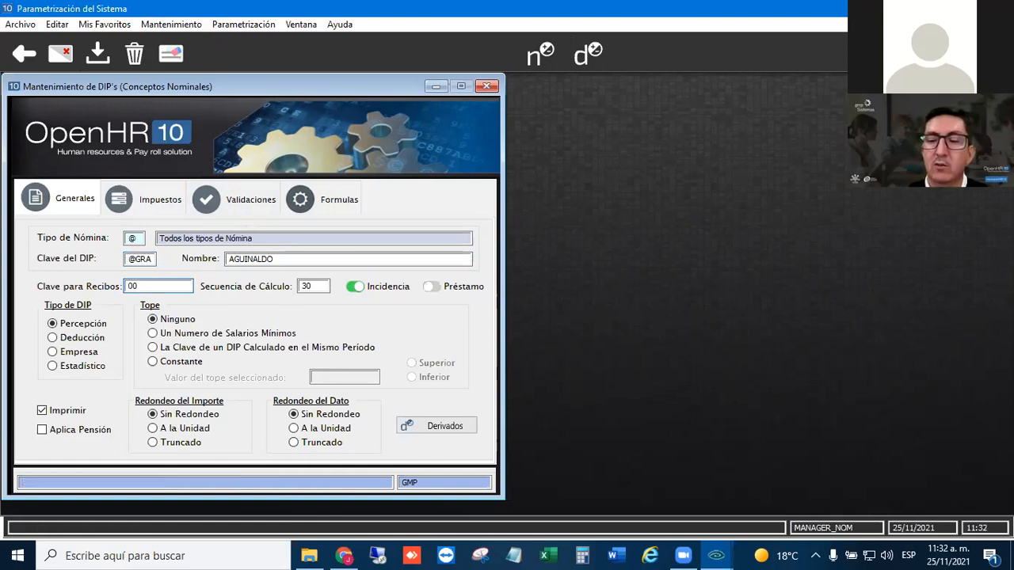
type("15")
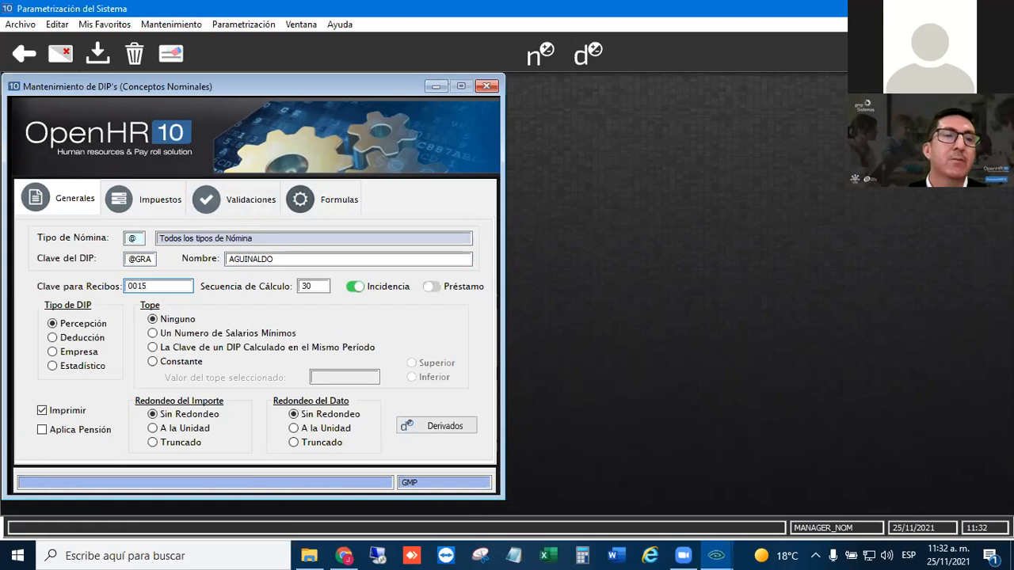
key("Tab")
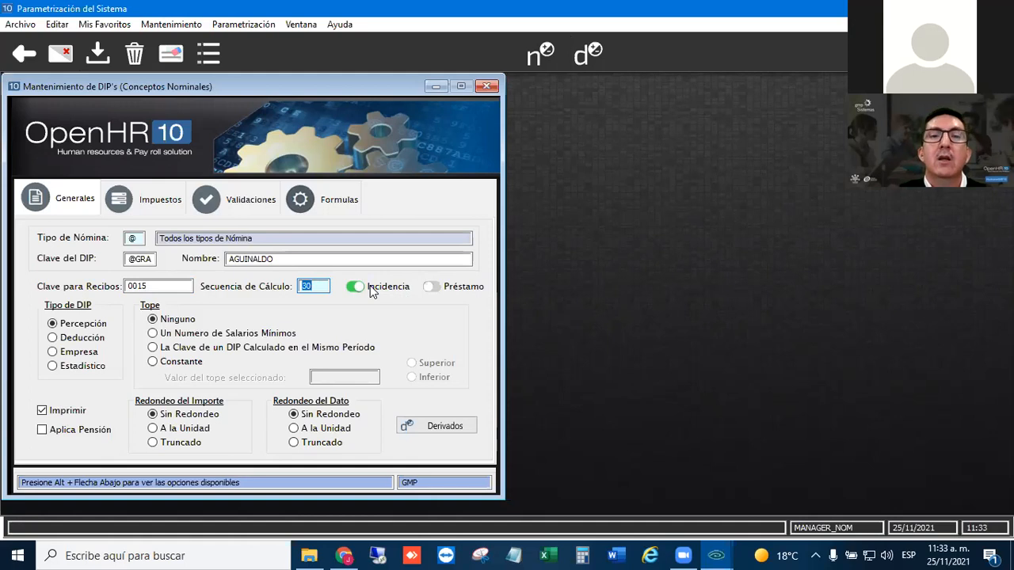
left_click(320, 286)
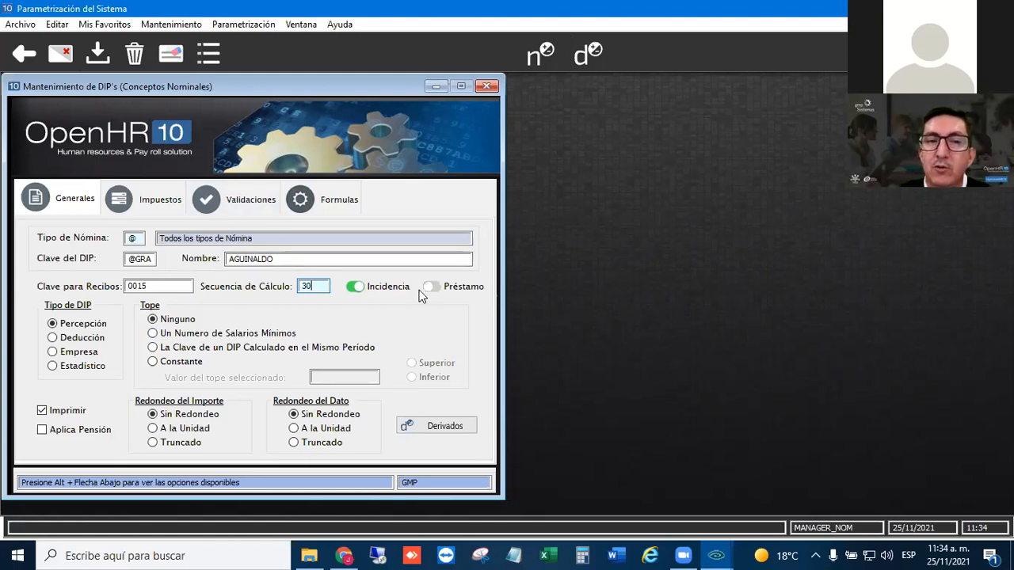
left_click(61, 326)
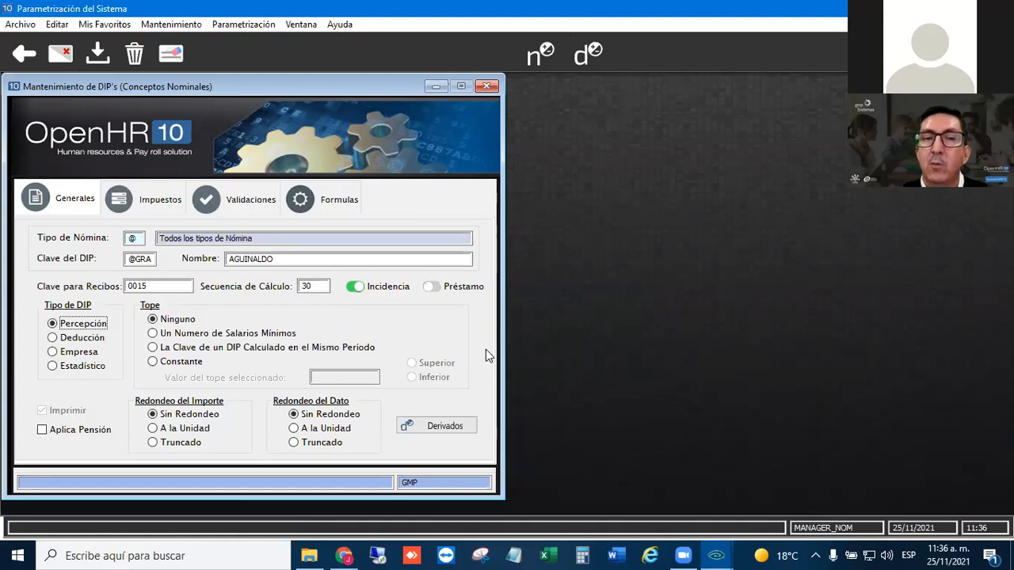
left_click(424, 426)
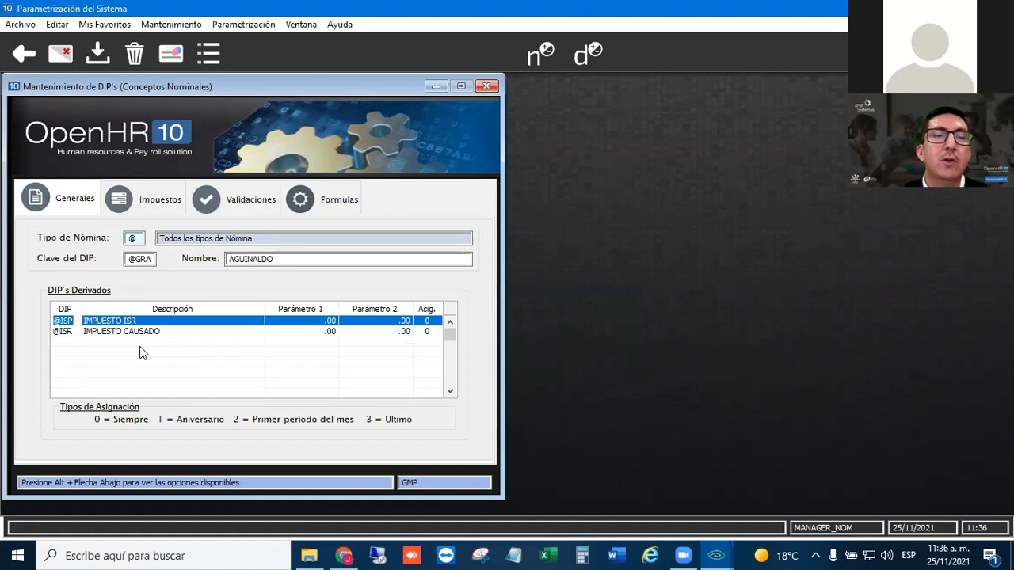
left_click(99, 340)
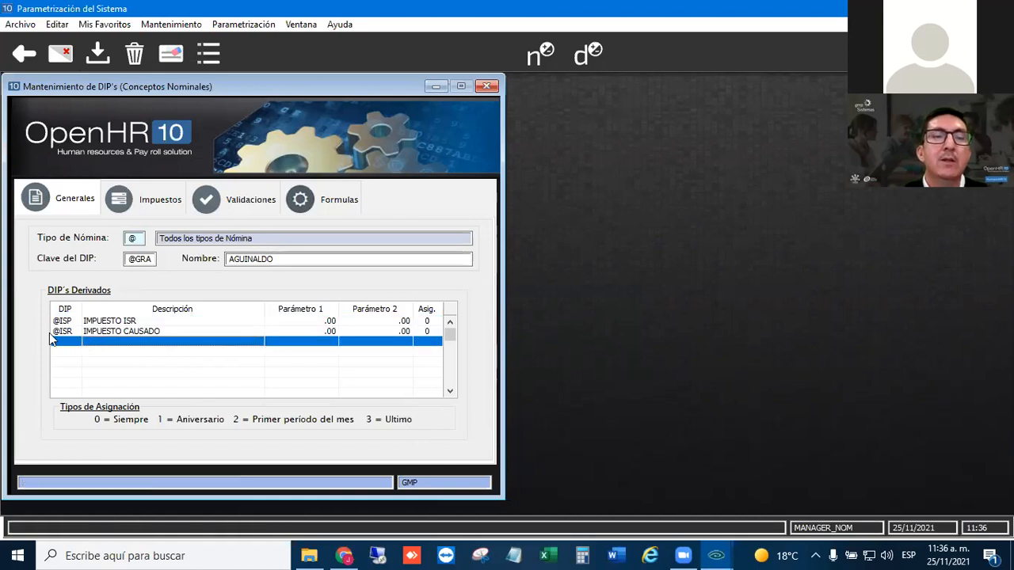
left_click(104, 321)
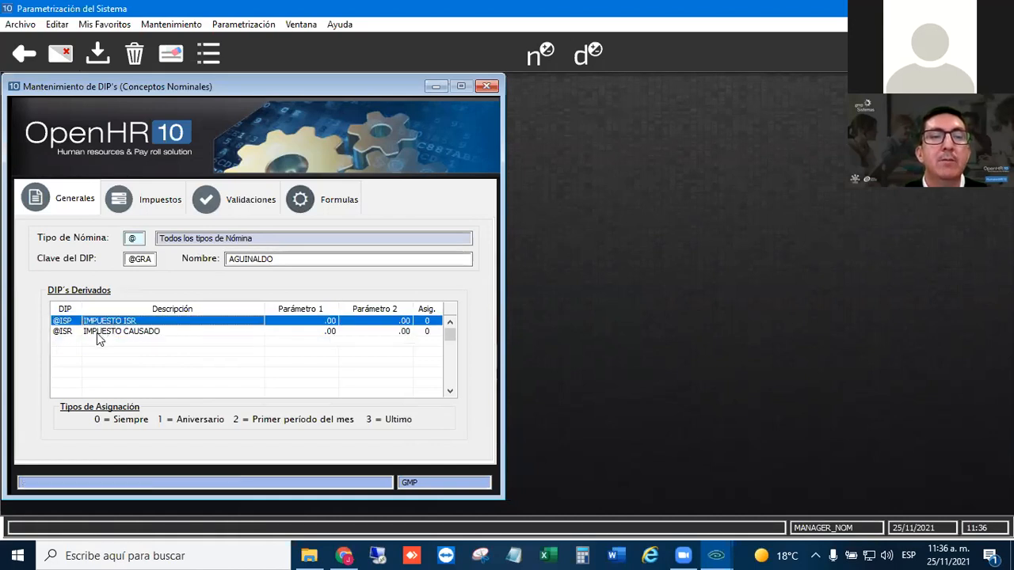
left_click(98, 331)
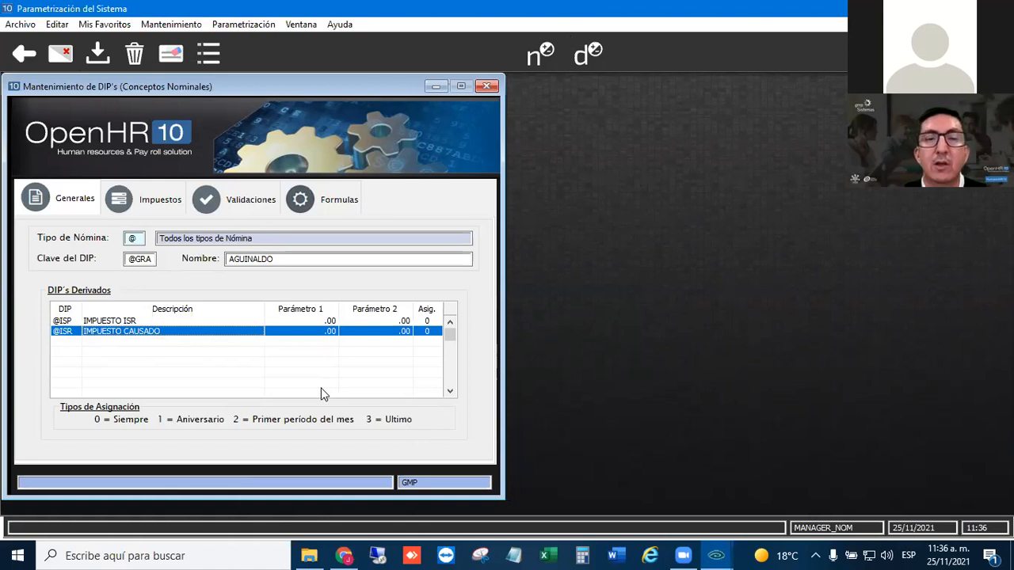
key("Delete")
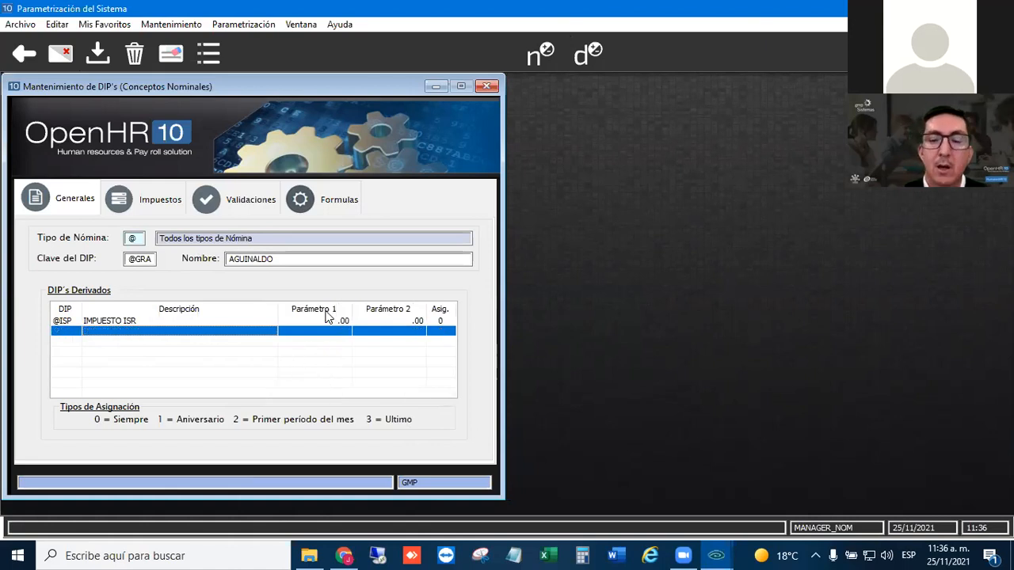
key("Down")
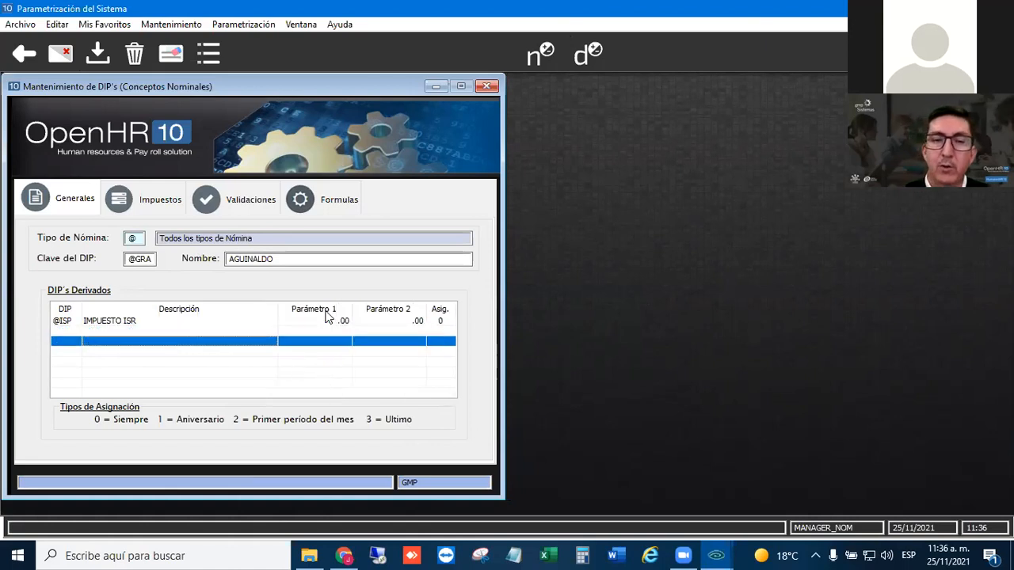
left_click(72, 324)
left_click(69, 332)
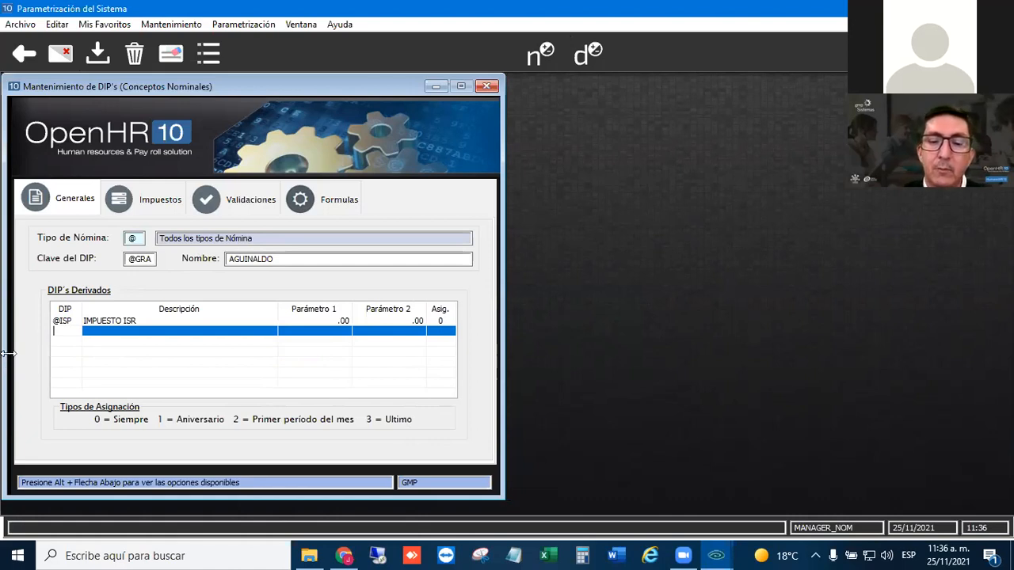
type("@IME")
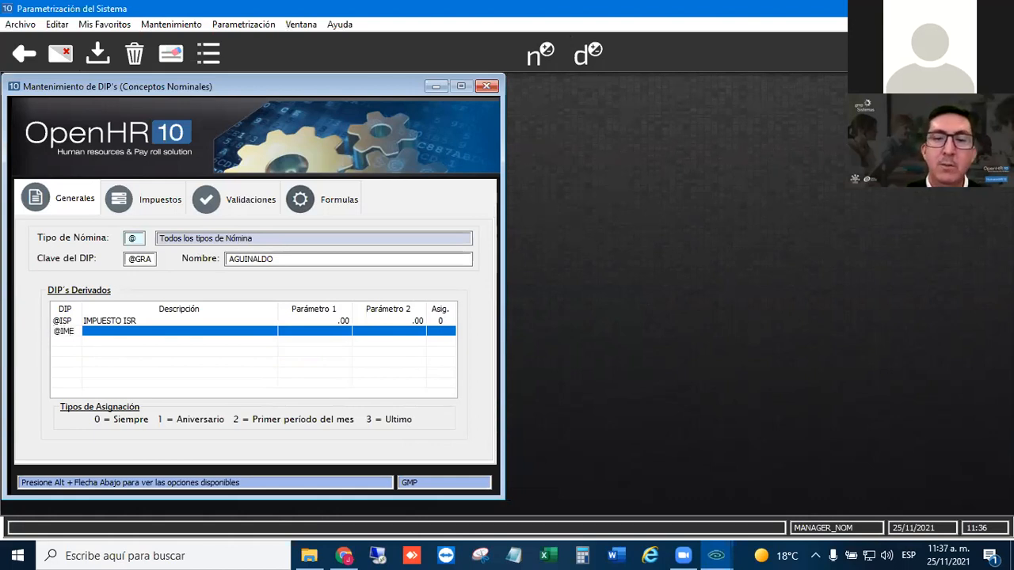
key("Return")
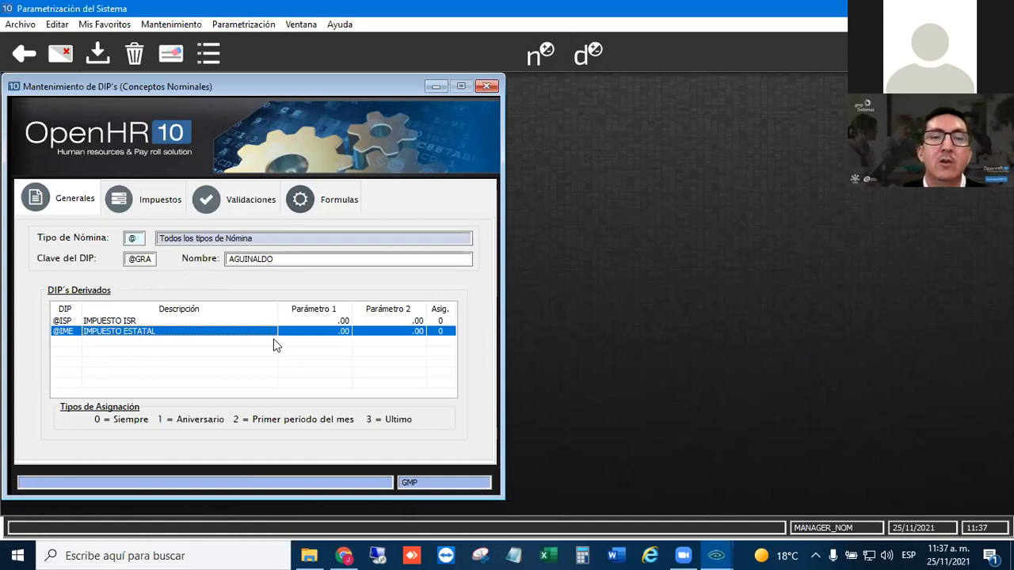
left_click(71, 342)
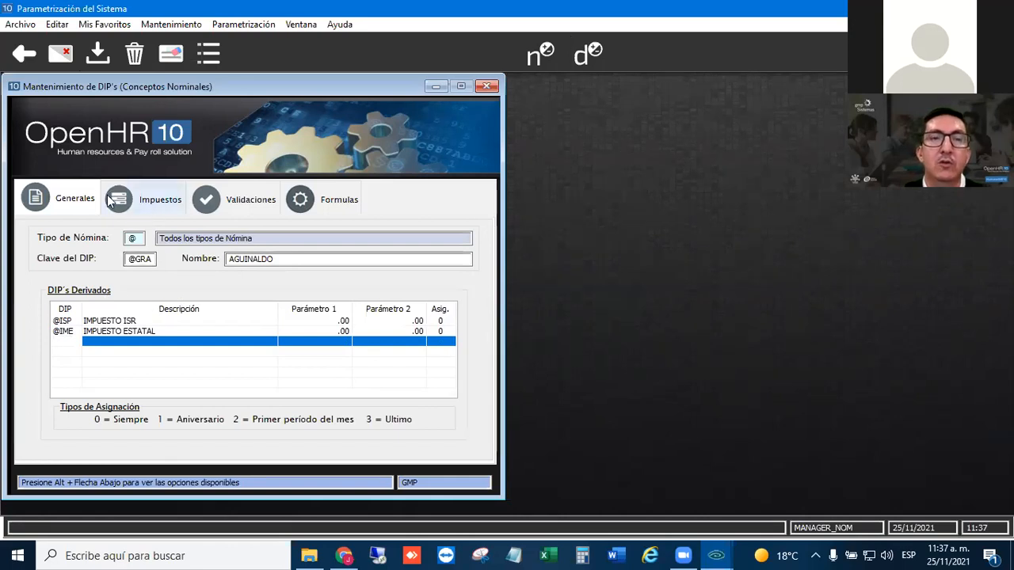
left_click(75, 204)
left_click(163, 204)
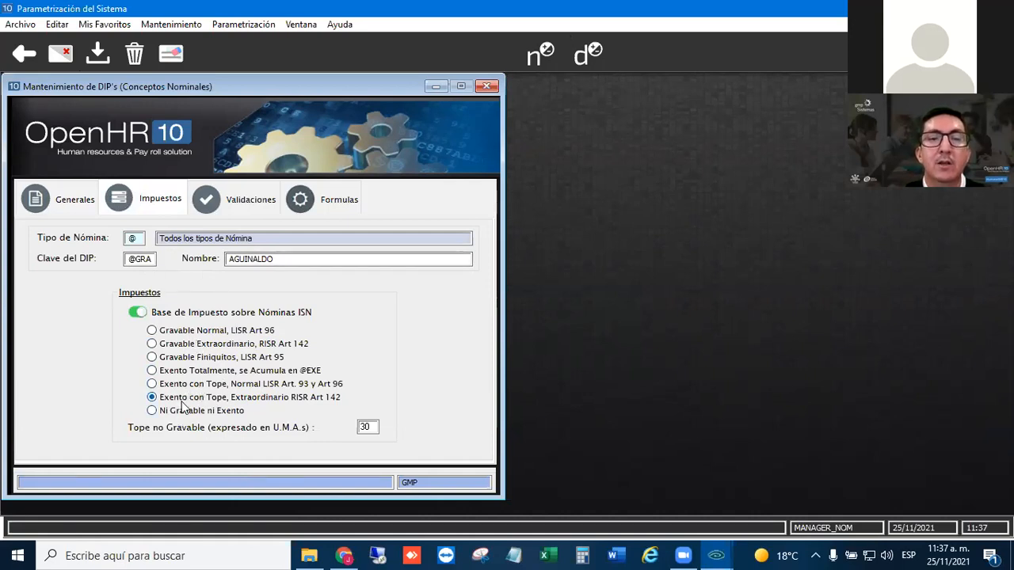
left_click(153, 400)
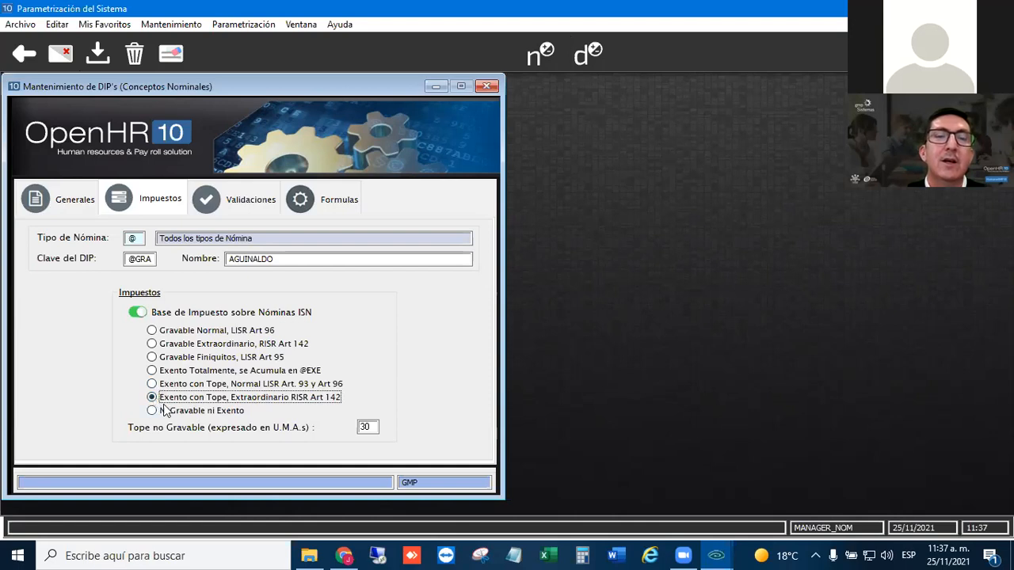
left_click(376, 428)
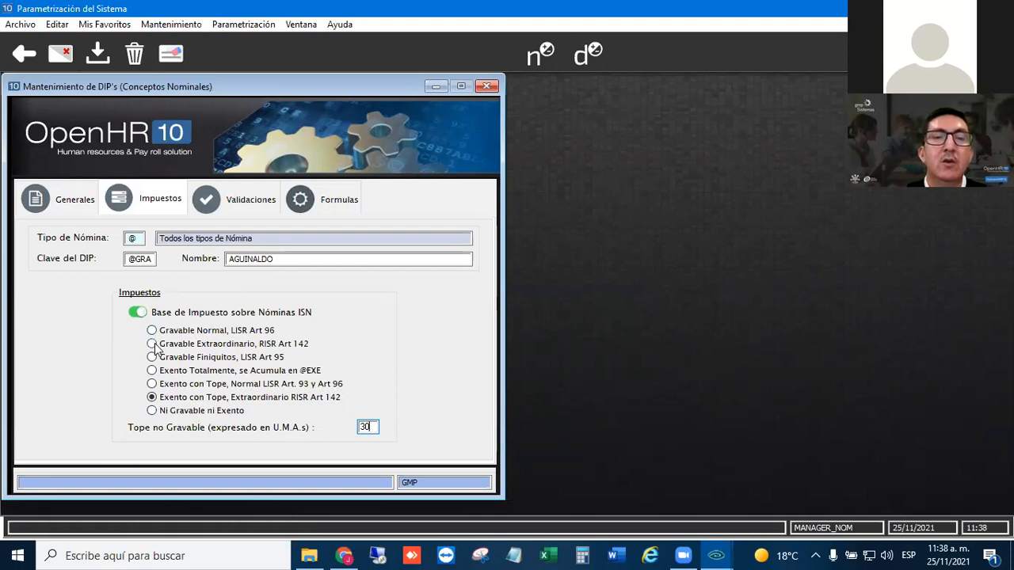
left_click(152, 384)
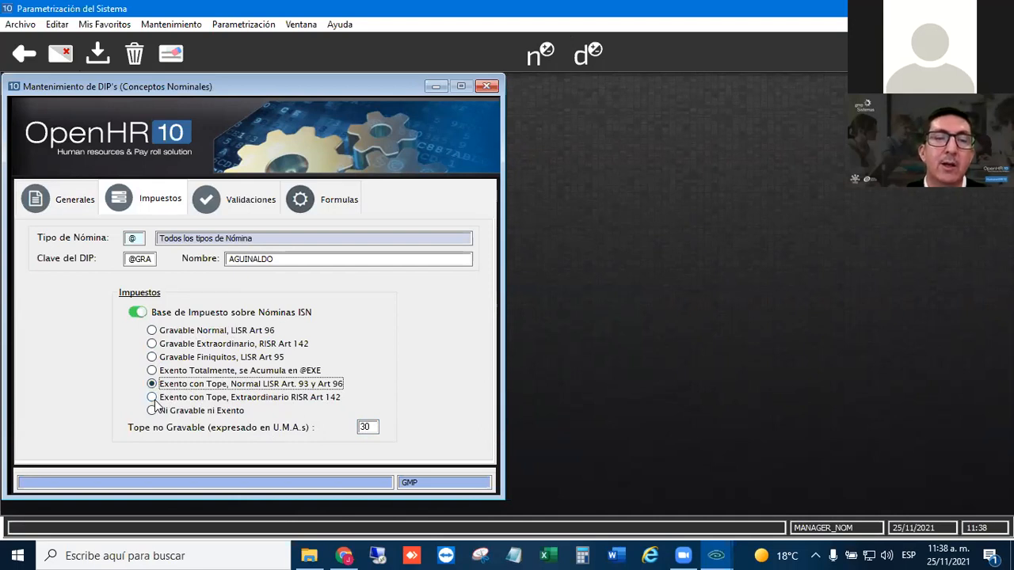
left_click(152, 398)
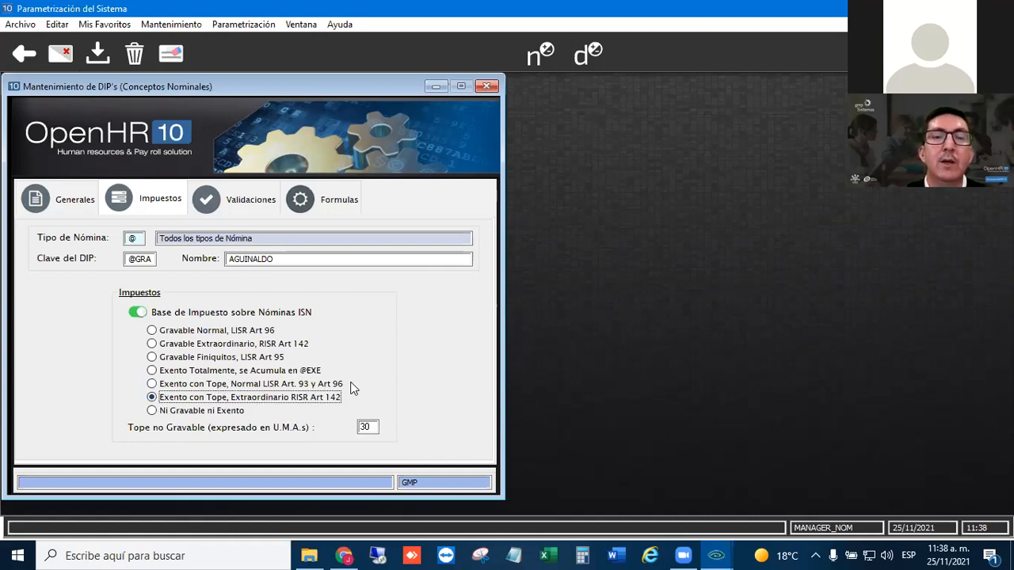
left_click(245, 204)
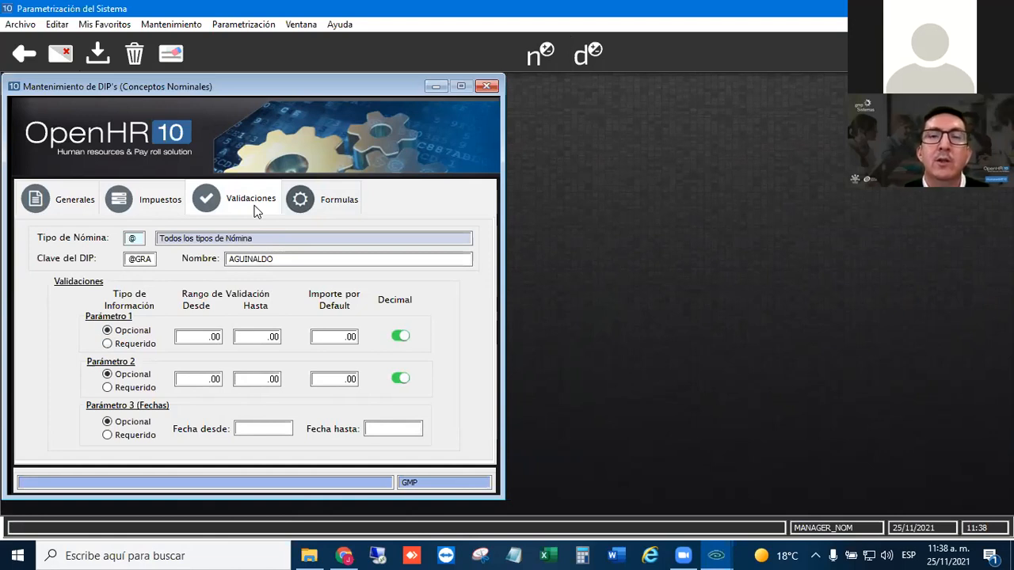
left_click(336, 204)
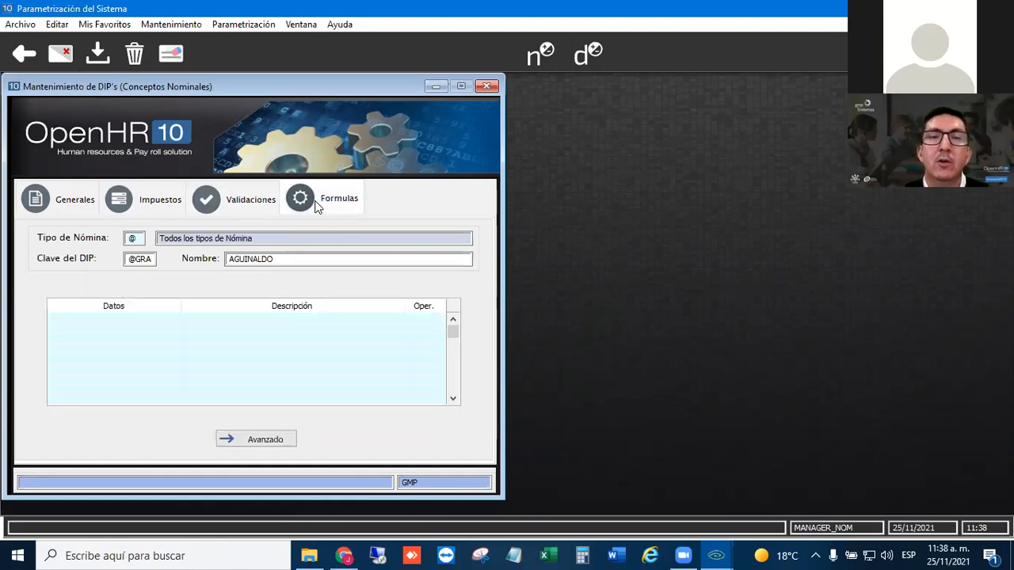
left_click(275, 440)
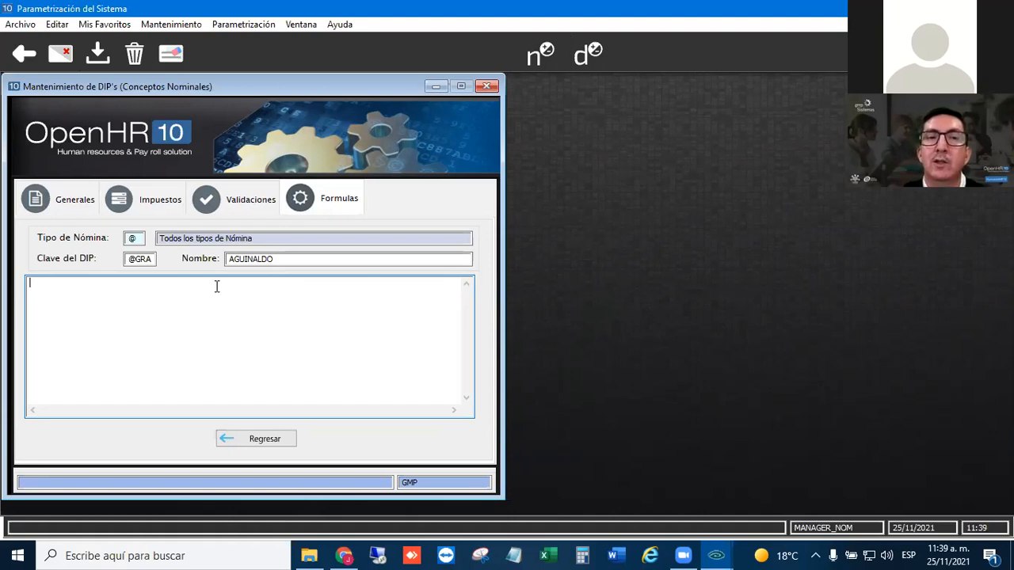
left_click(240, 212)
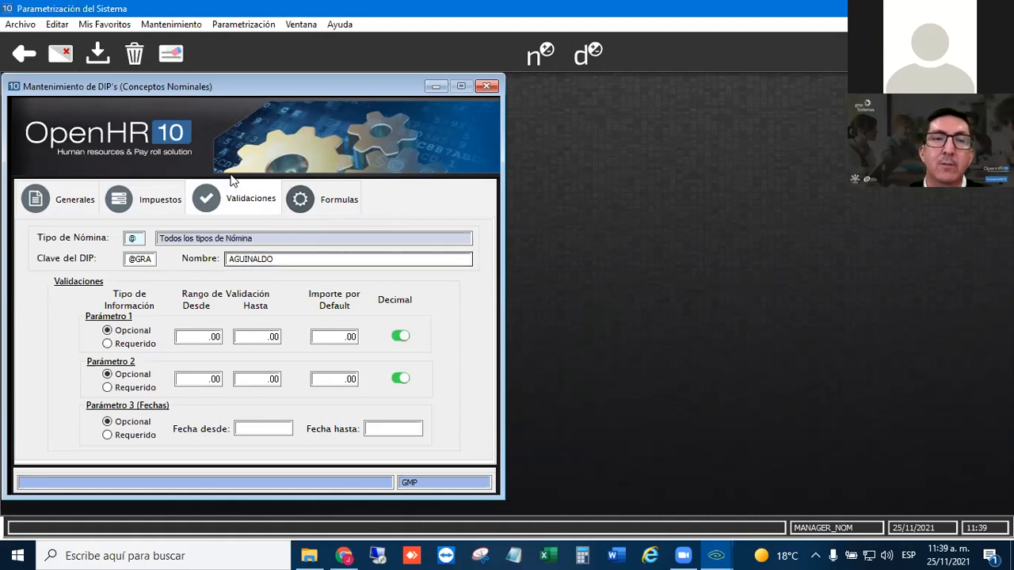
left_click(333, 202)
left_click(229, 206)
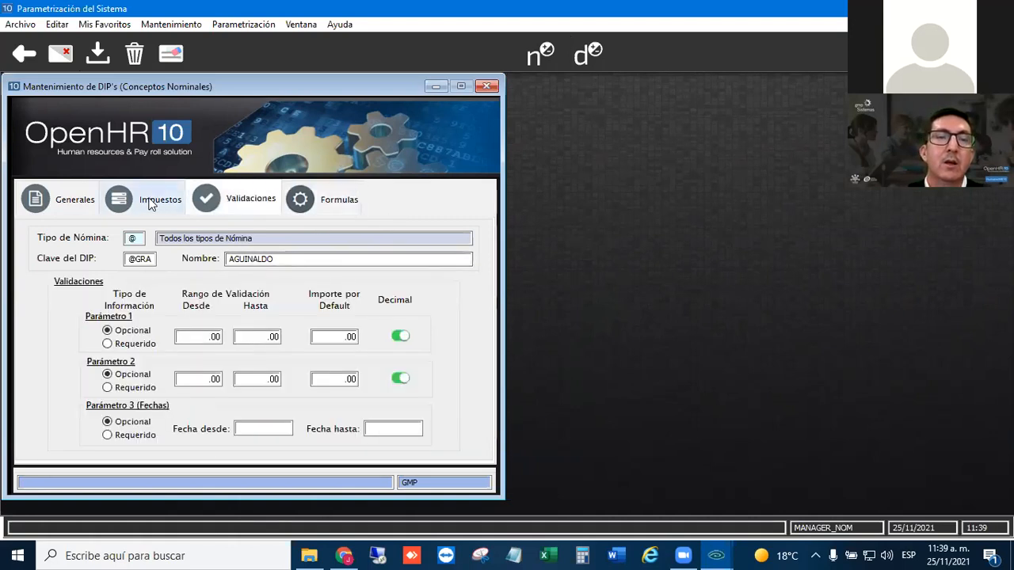
left_click(147, 202)
left_click(32, 203)
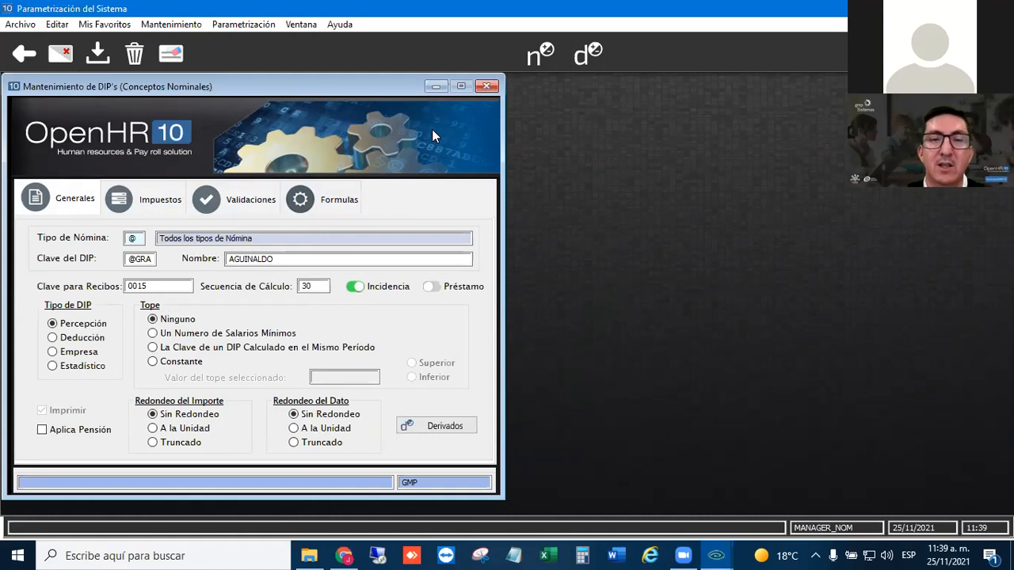
left_click(489, 88)
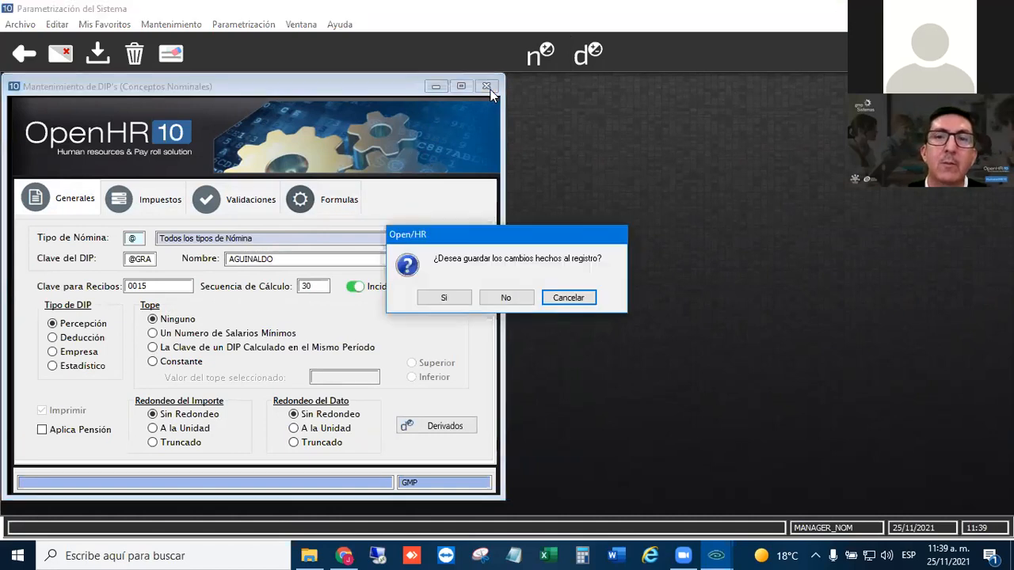
left_click(506, 297)
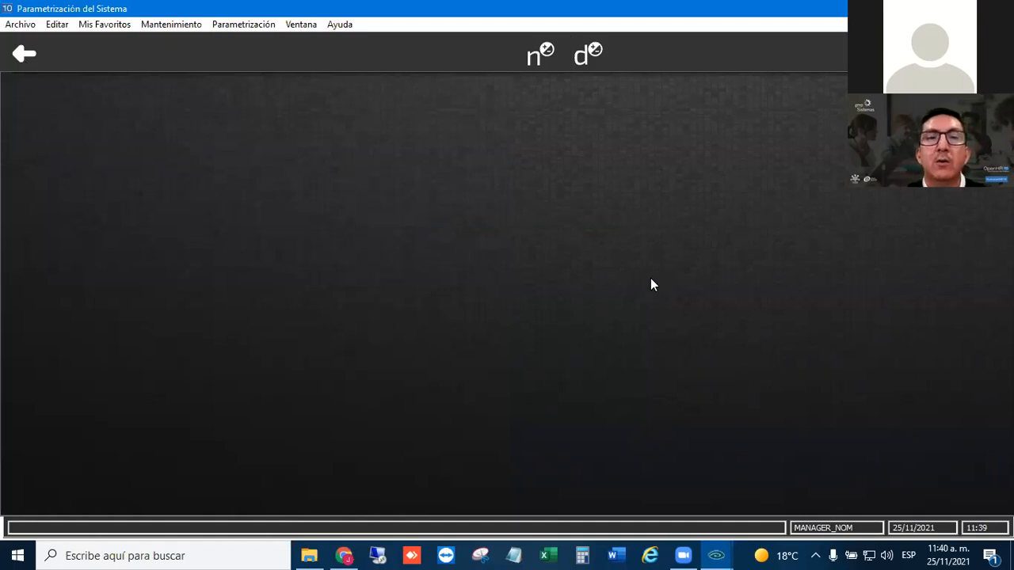
- Open the payroll period calendar and load period 1 of 2021 for payroll type AG
left_click(165, 25)
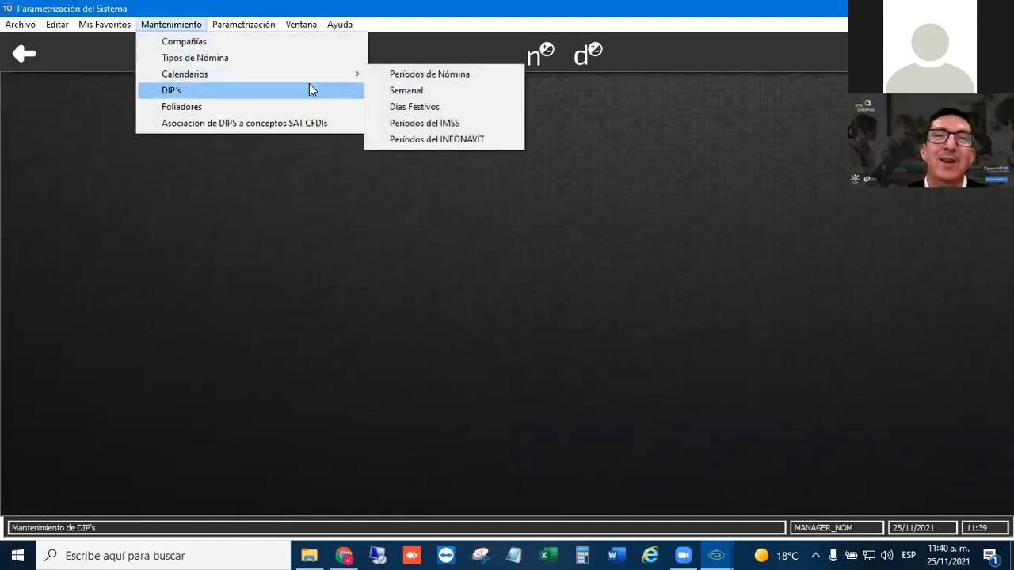
left_click(413, 76)
type("AG")
key("Tab")
key("Tab")
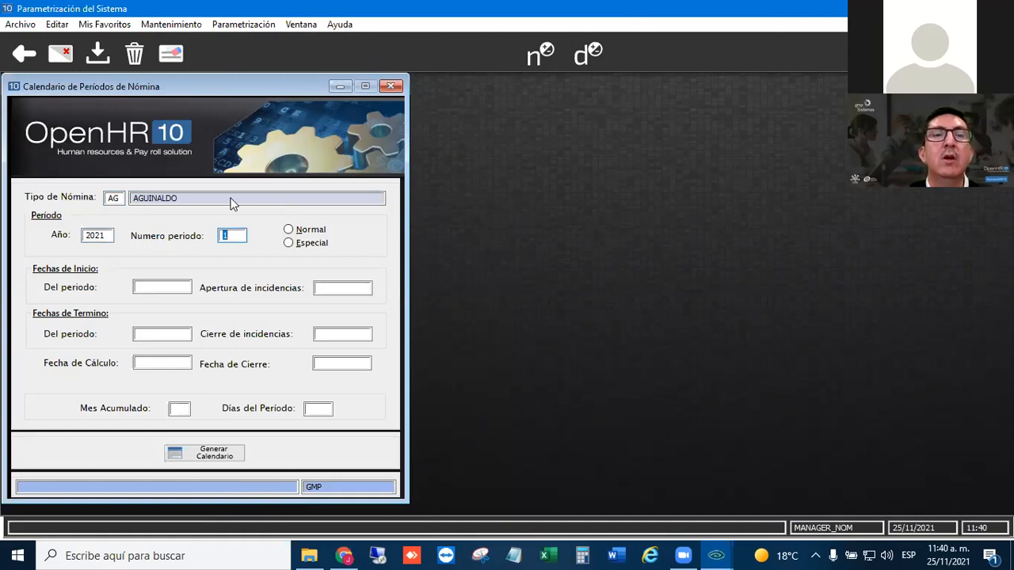
key("Tab")
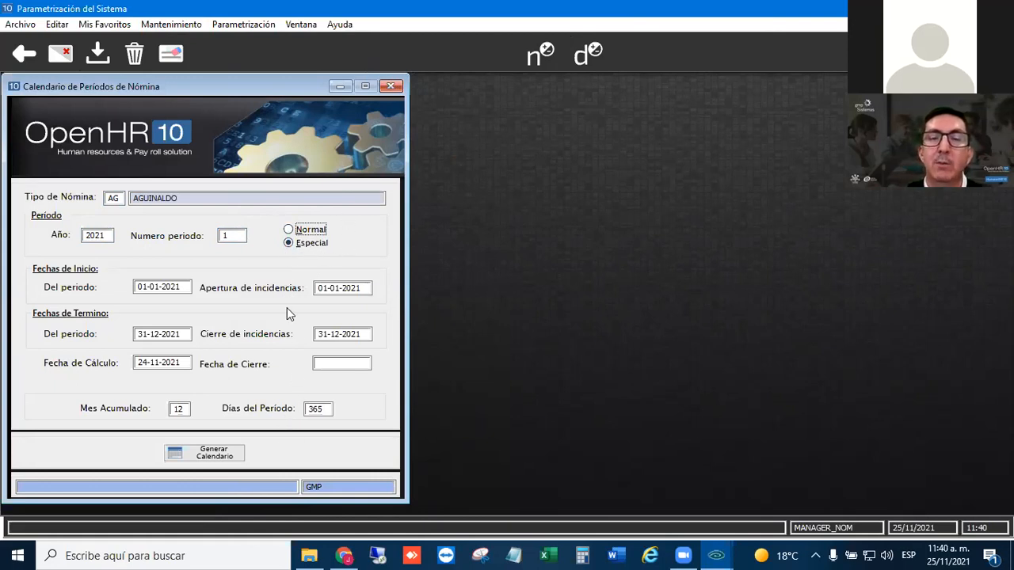
- Review the Especial period type and the period start date of the AG calendar
left_click(298, 243)
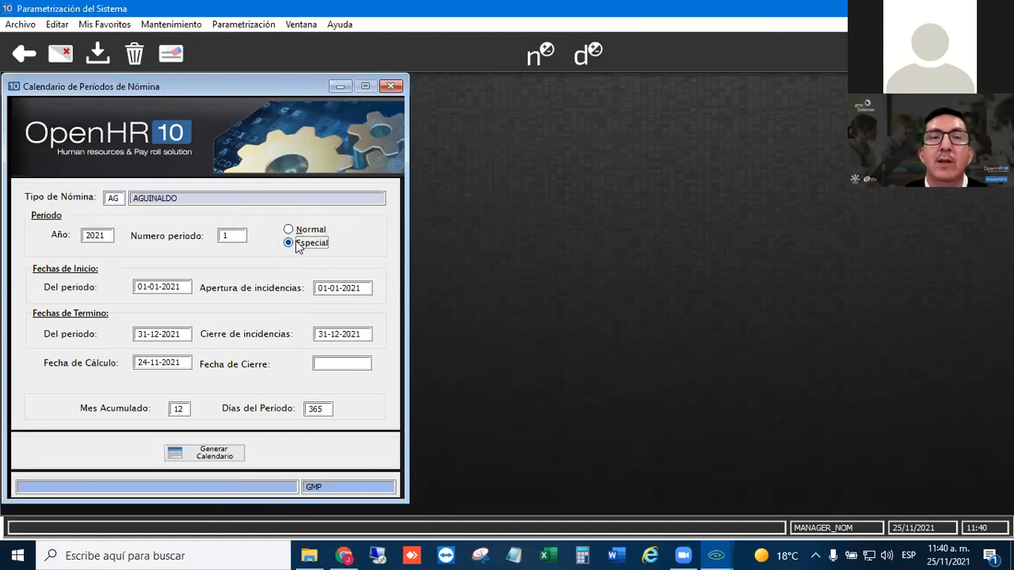
left_click(185, 287)
left_click(185, 287)
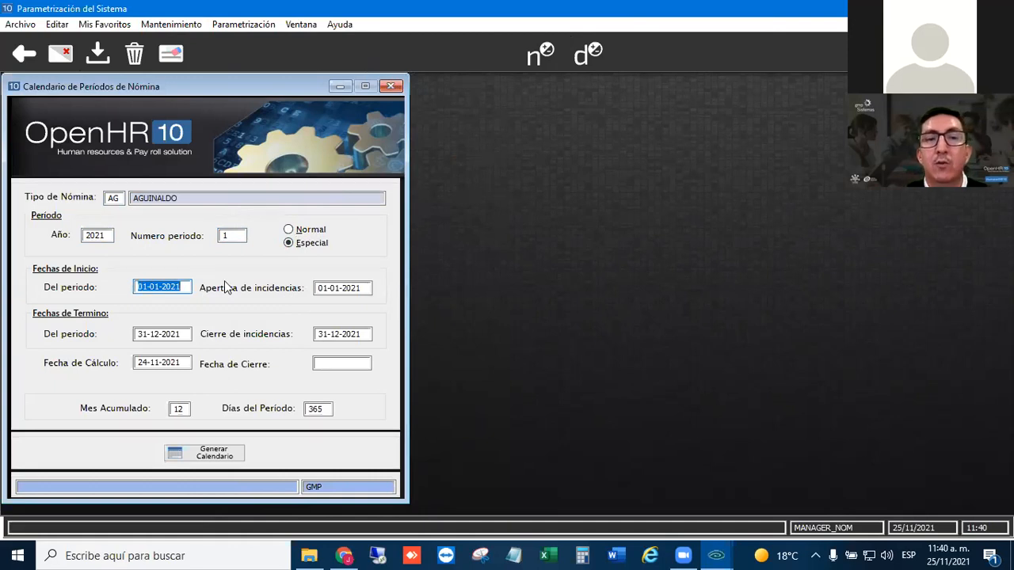
left_click(182, 287)
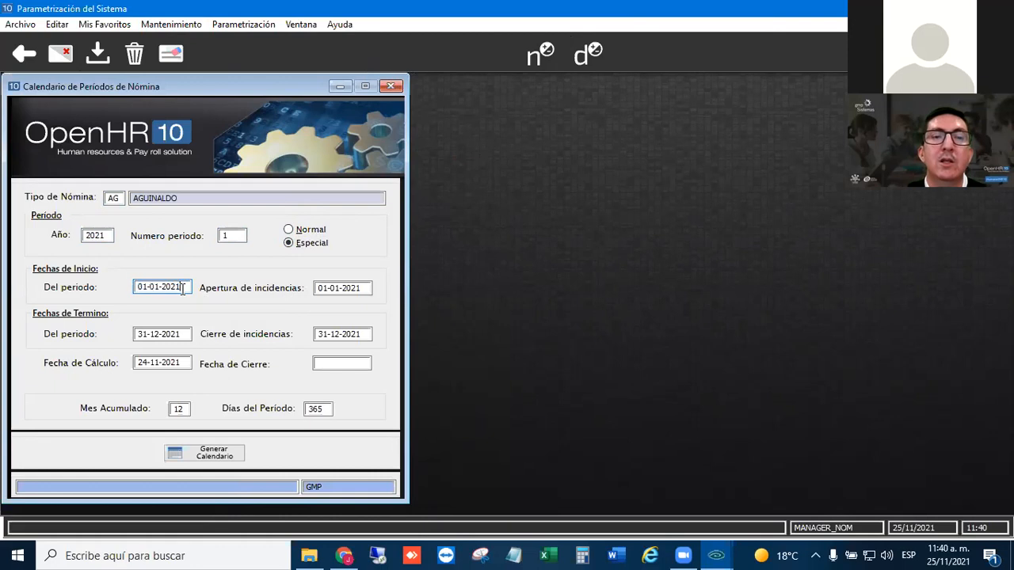
- Delete the existing period 1 of 2021 from the AG payroll calendar
left_click(365, 288)
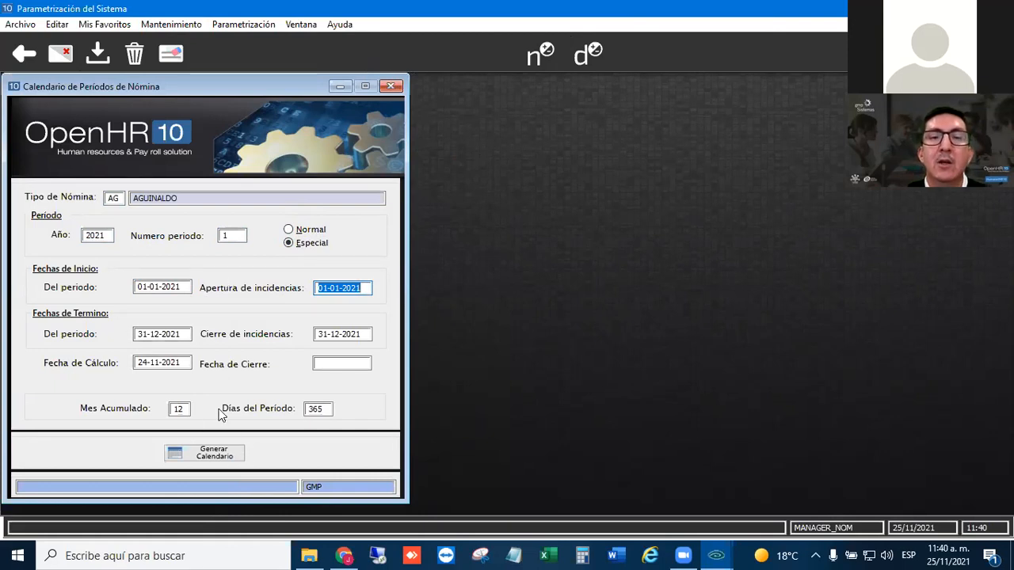
left_click(135, 54)
left_click(473, 297)
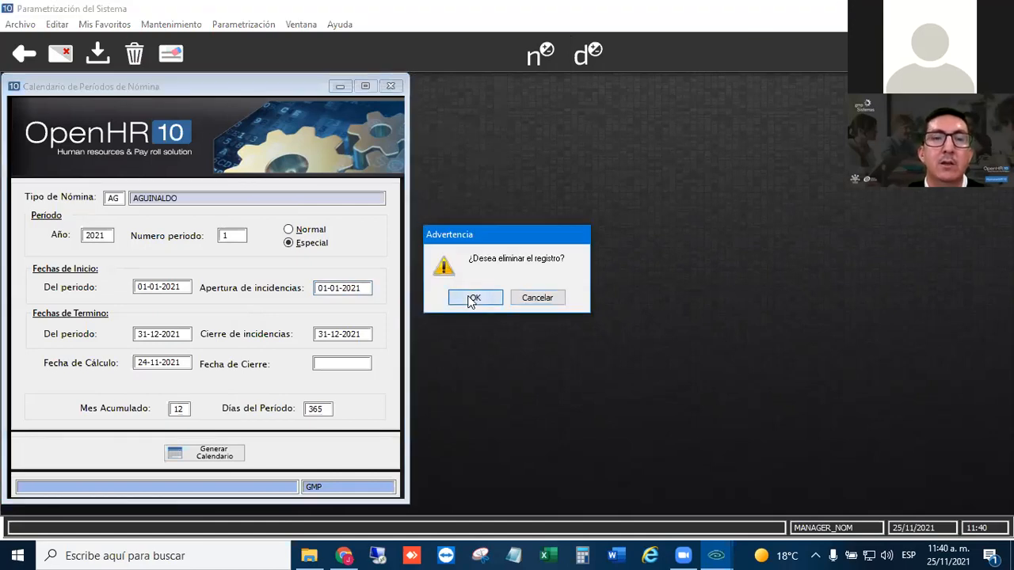
- Start a new calendar entry for payroll type AG, year 2021, period 1, with the period type Especial
type("AG")
key("Tab")
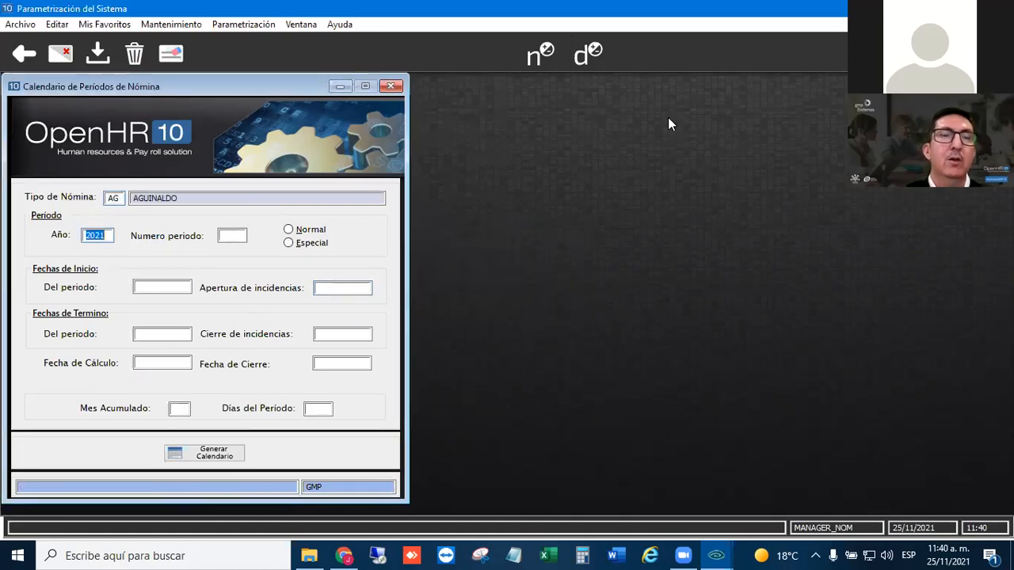
key("Tab")
type("1")
key("Tab")
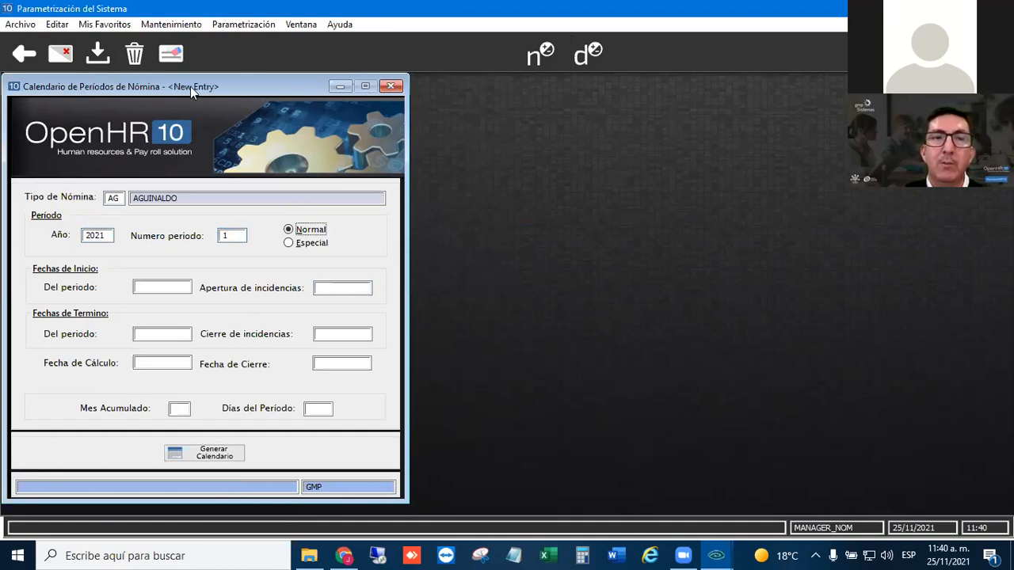
left_click(288, 243)
- Set the period start and the incident opening dates to 01-01-2021, and generate the full period calendar
left_click(161, 289)
type("0")
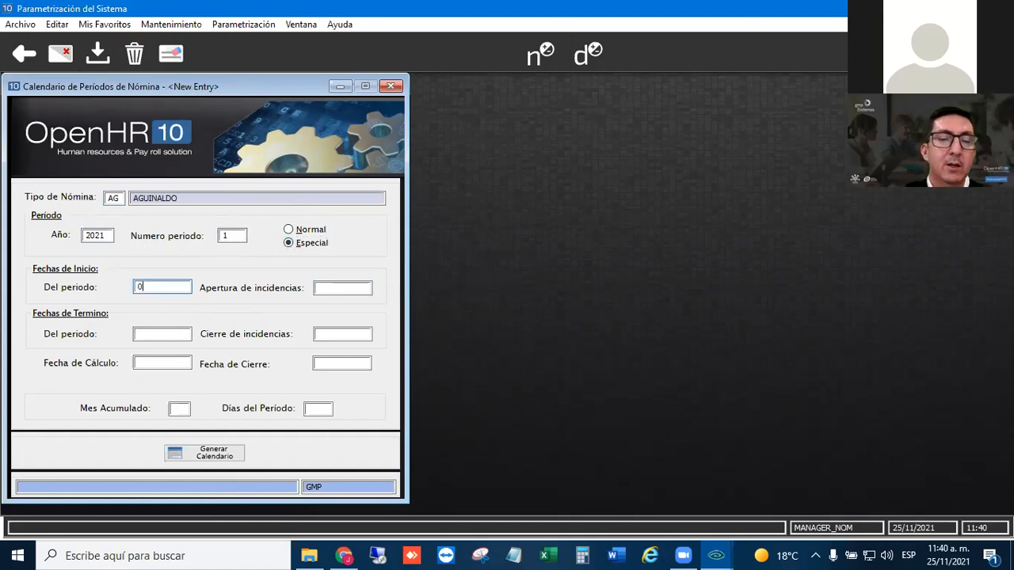
type("10121")
key("Tab")
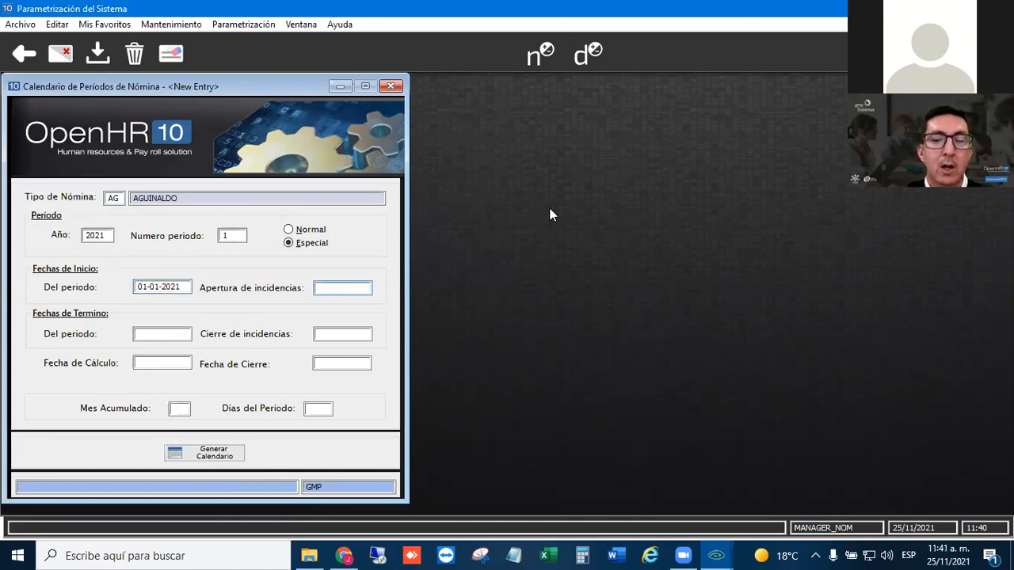
type("010")
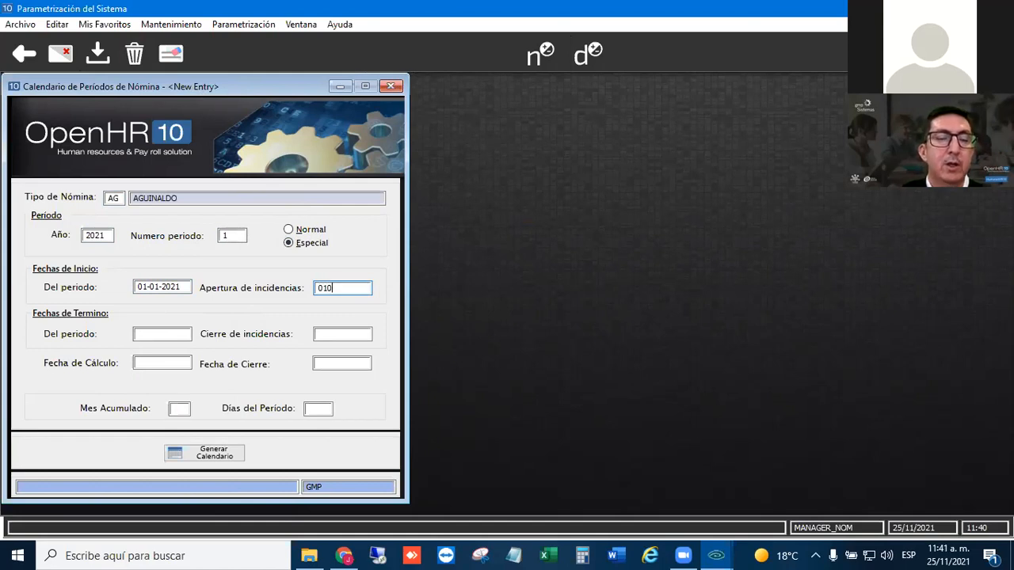
type("121")
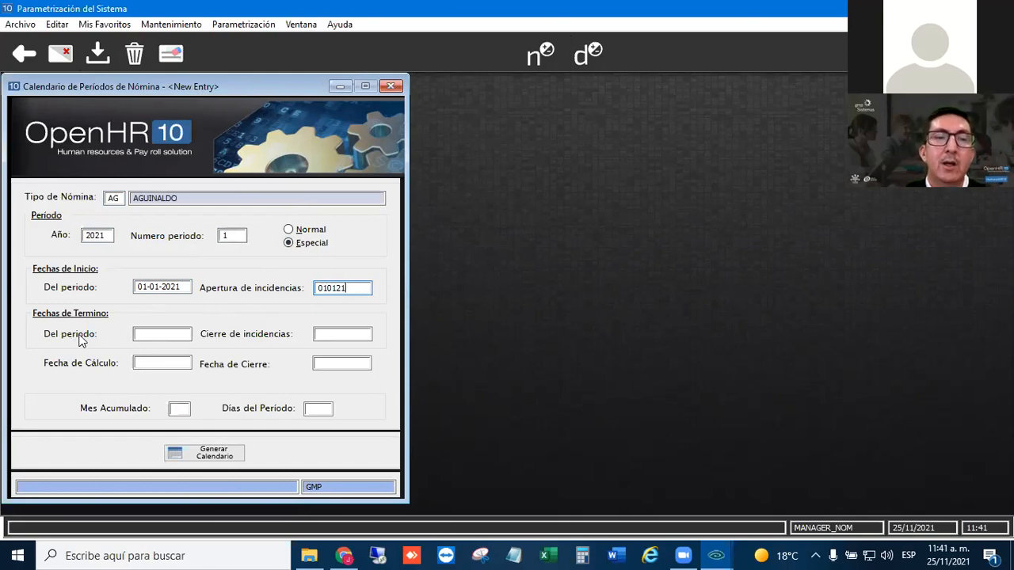
left_click(217, 454)
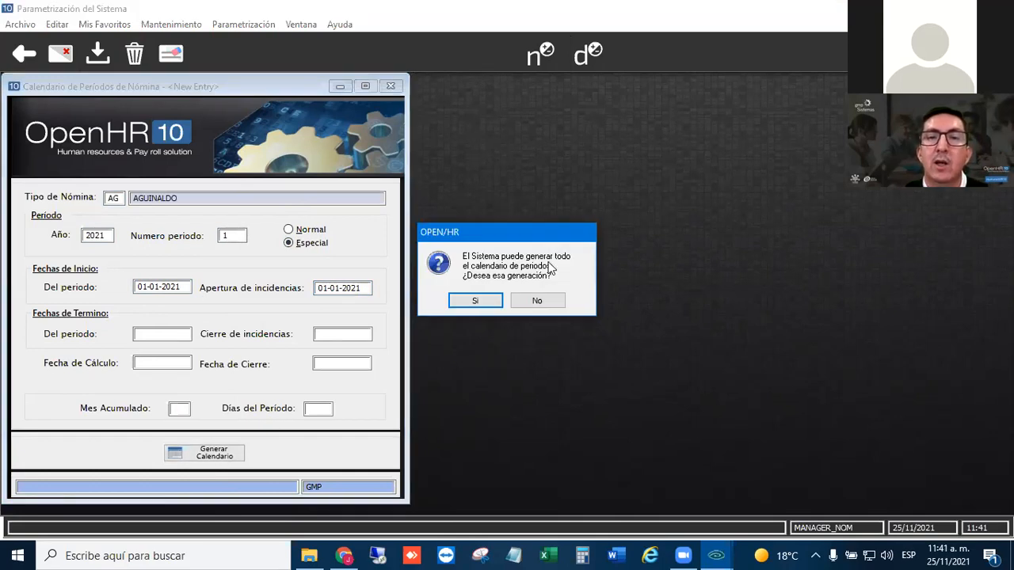
left_click(475, 300)
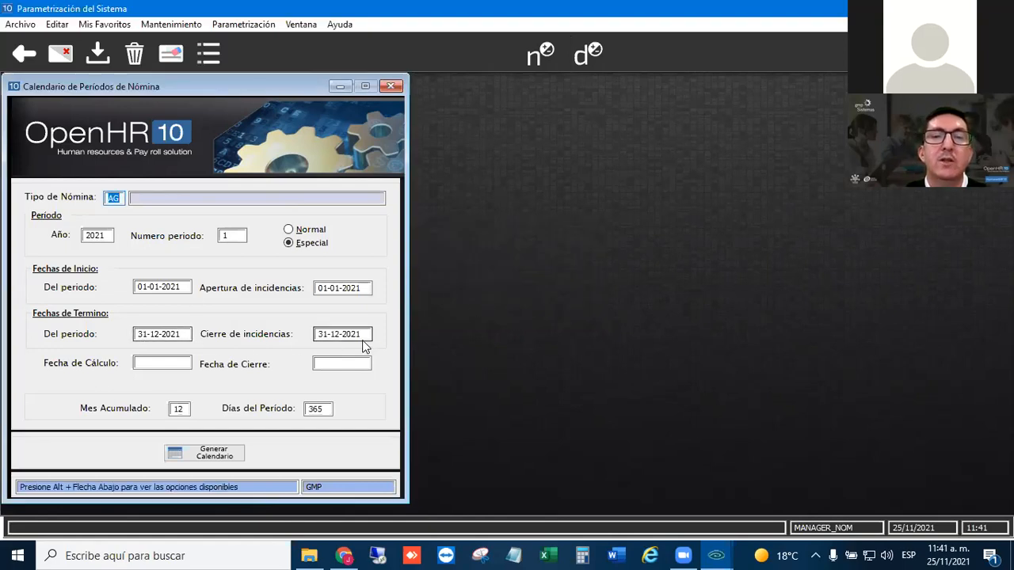
- Review the accumulated month and period days of the generated AG period, and re-enter 12 as the accumulated month
left_click(181, 410)
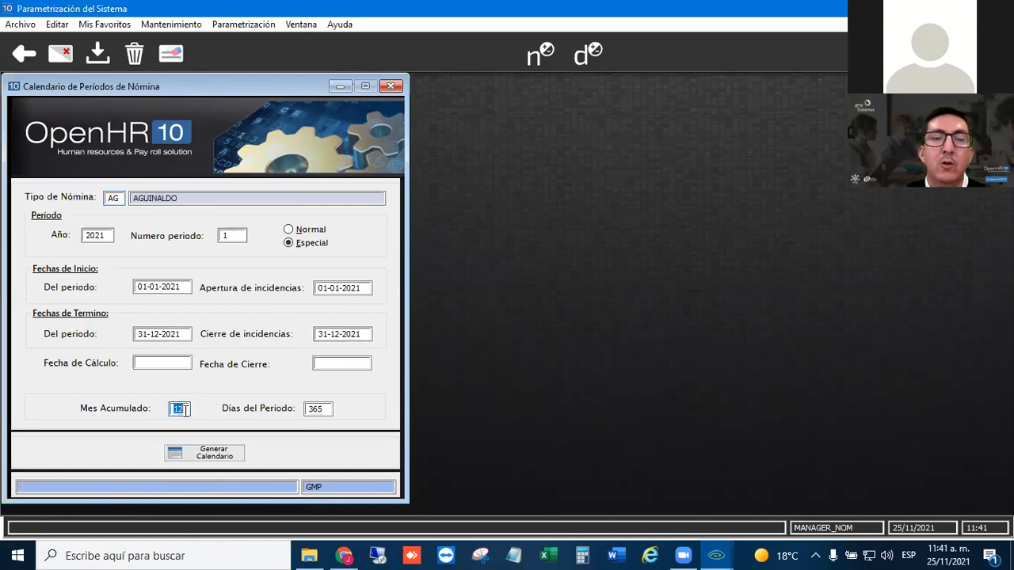
left_click(325, 410)
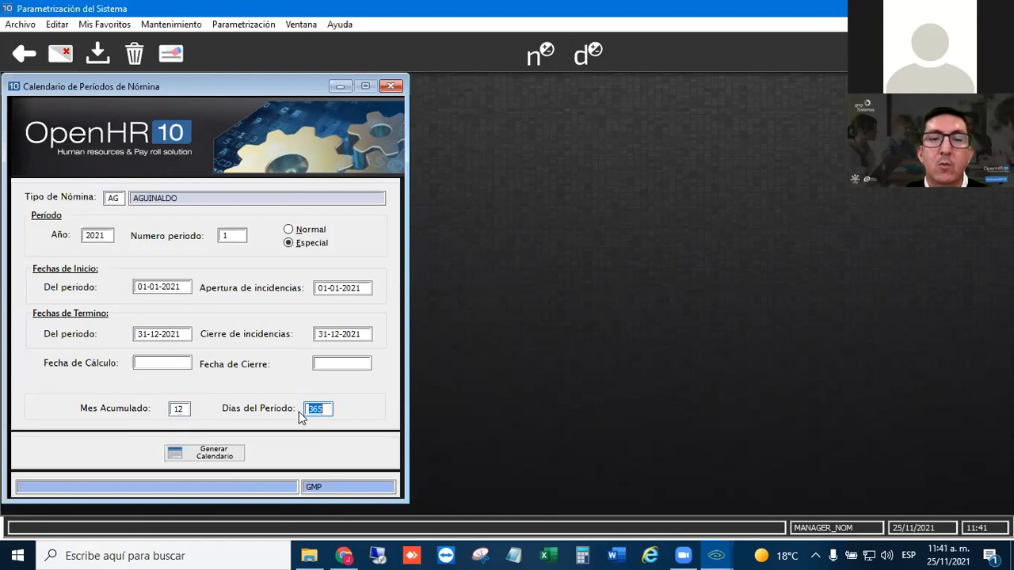
left_click(181, 409)
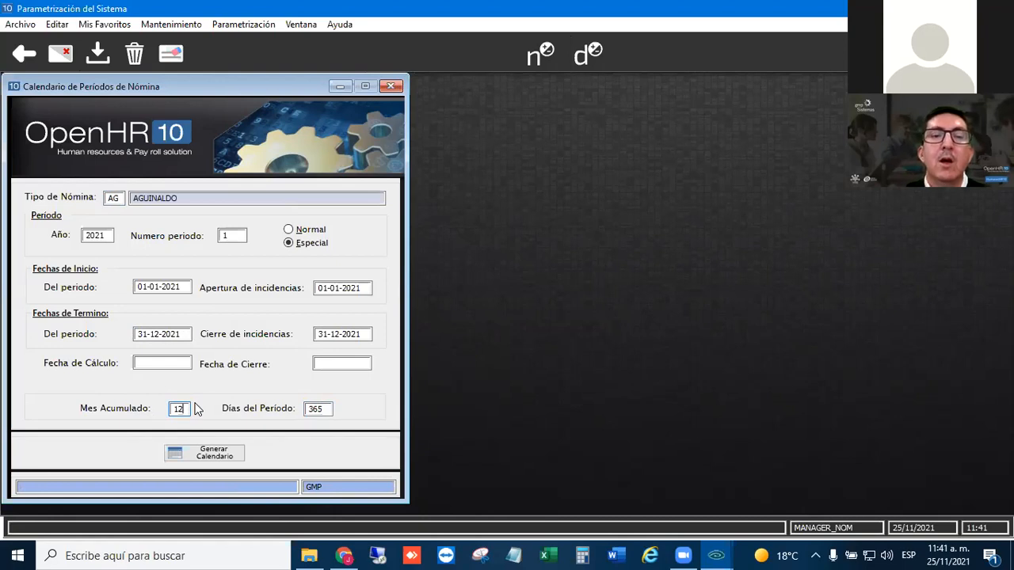
key("BackSpace")
type("1")
key("BackSpace")
key("BackSpace")
type("12")
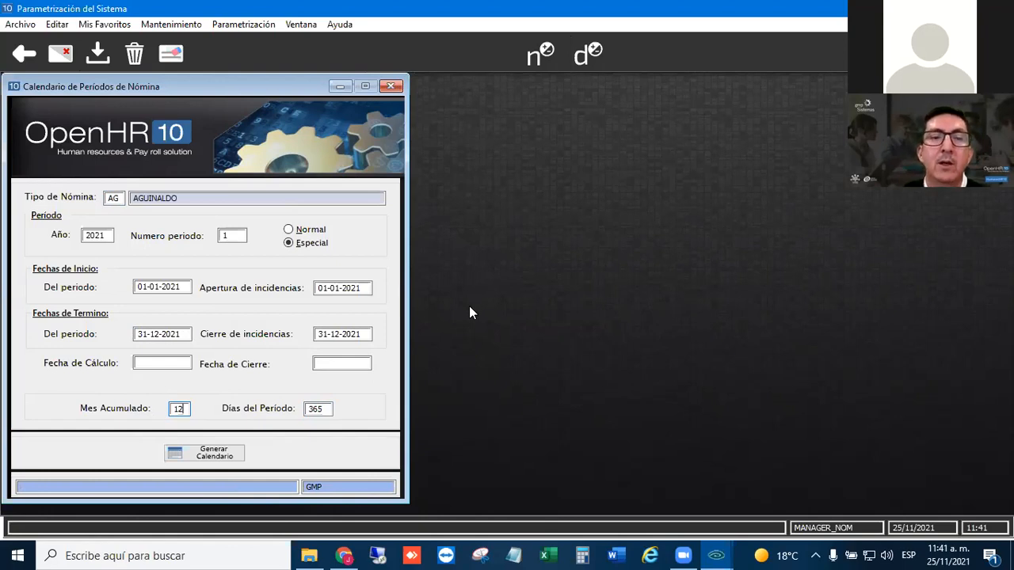
double_click(177, 409)
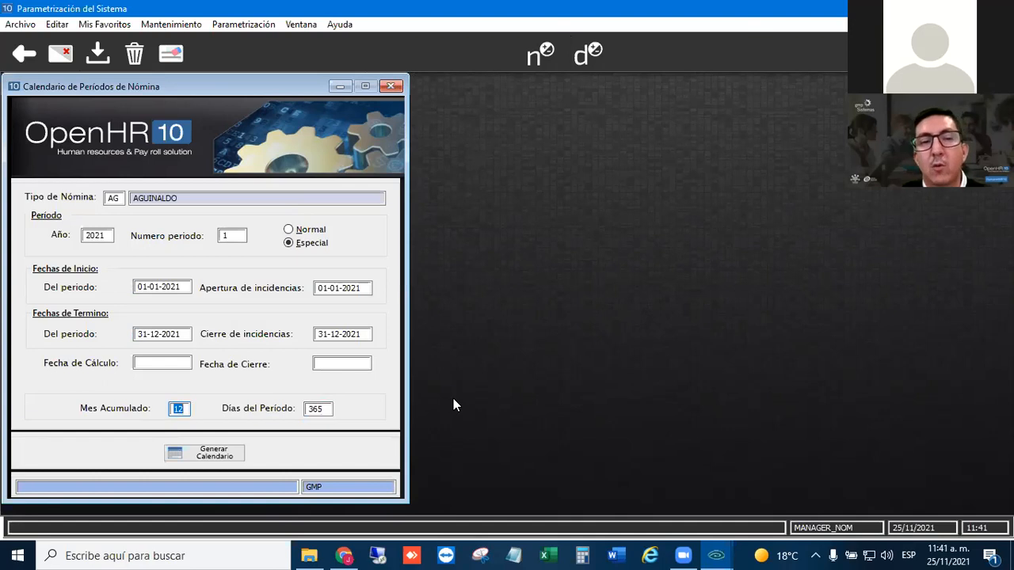
- Set the days of the AG period to 0 and save the calendar record
left_click(330, 408)
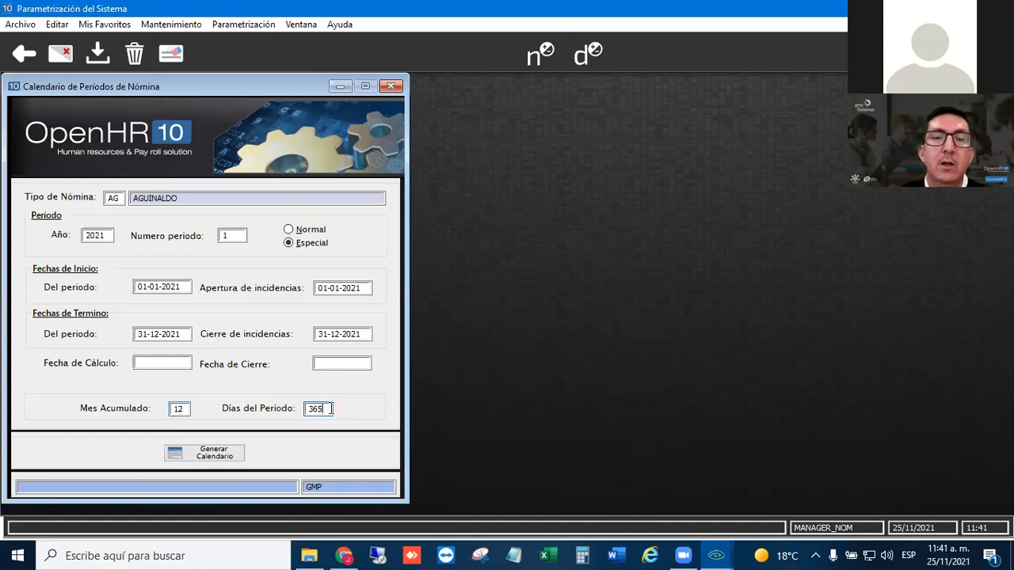
double_click(321, 409)
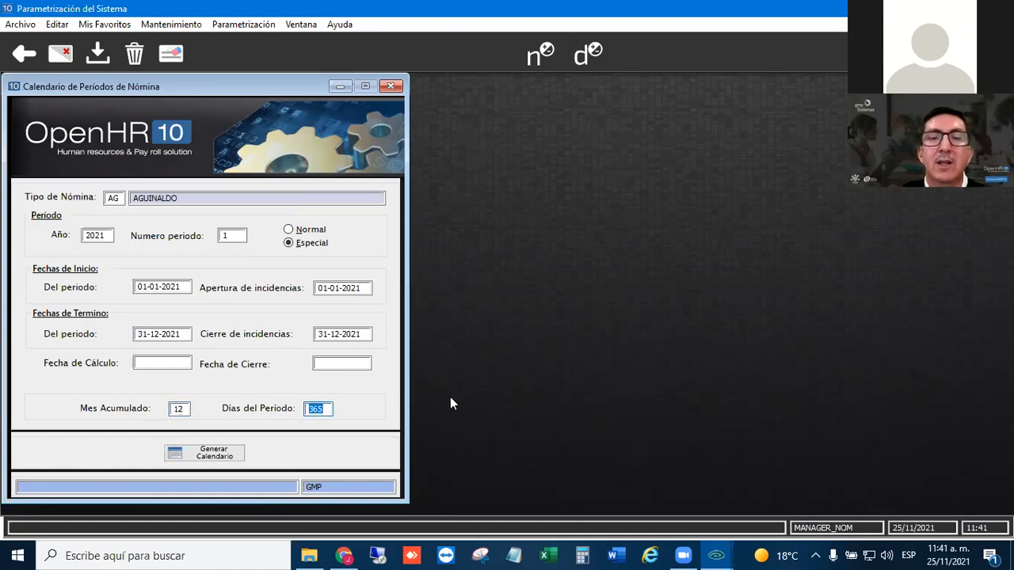
type("0")
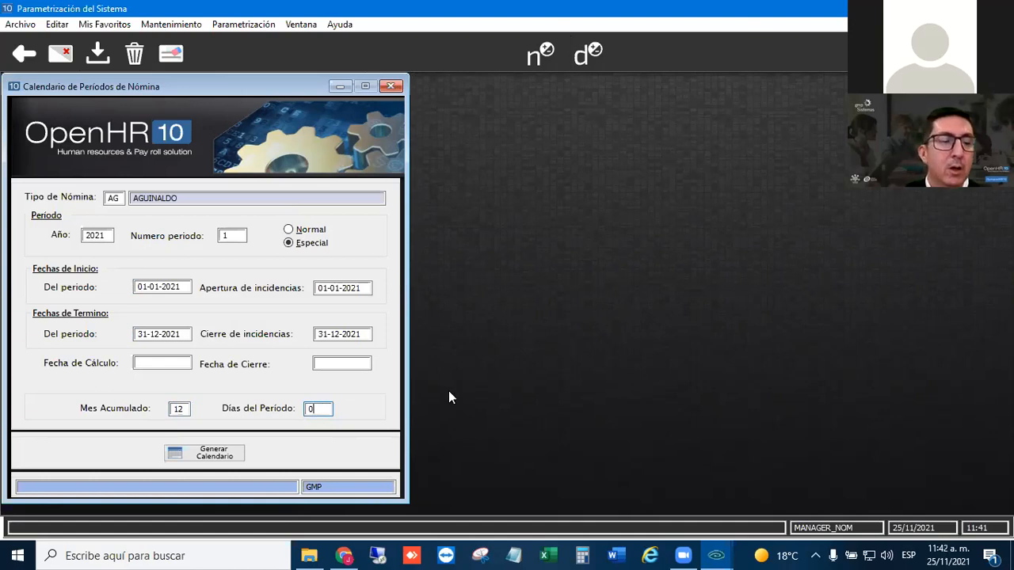
key("Tab")
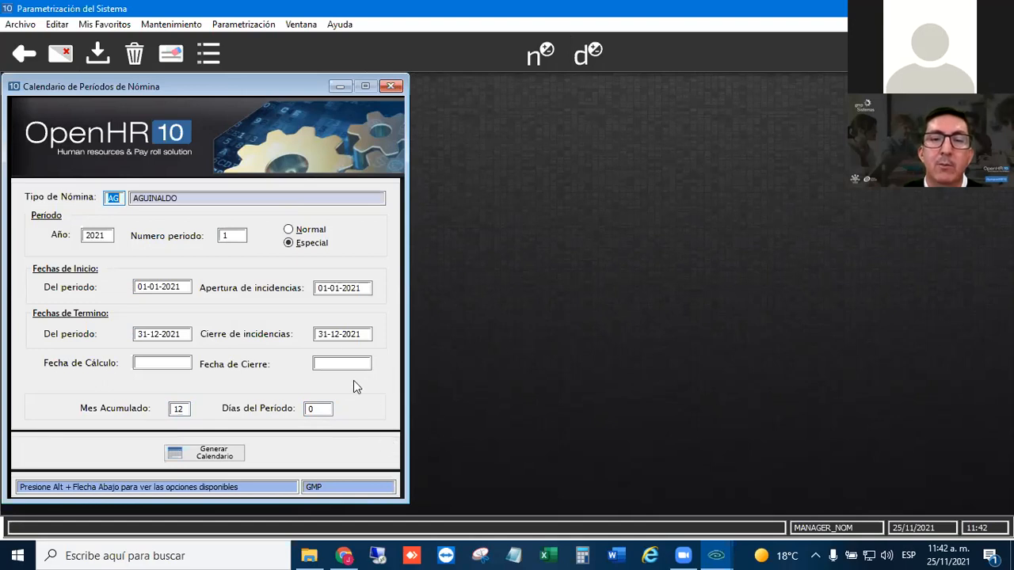
left_click(99, 56)
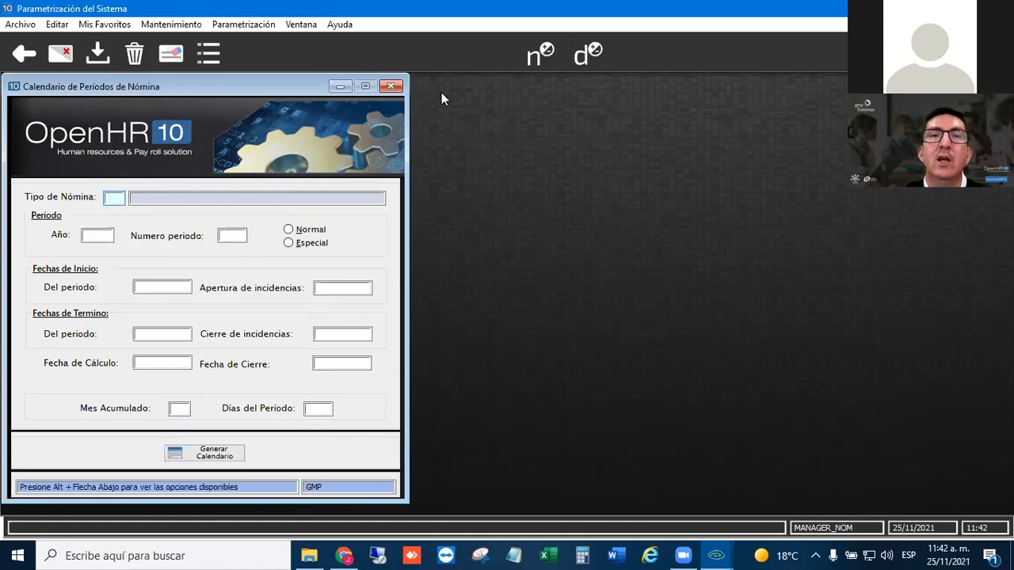
- Close the period calendar, leave system parametrization and open the group incident assignment under the payroll processes' Incidencias module
left_click(390, 85)
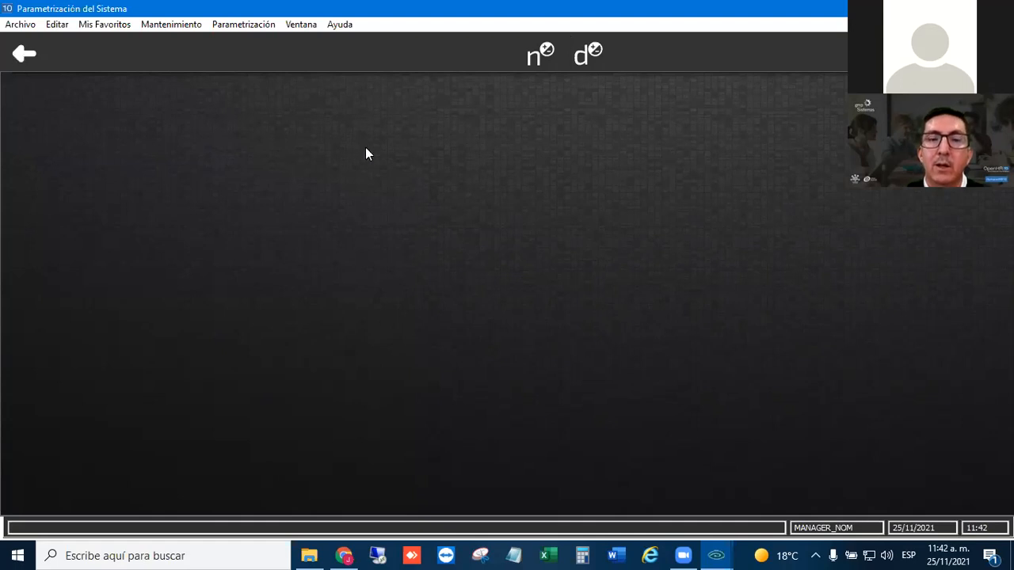
left_click(25, 54)
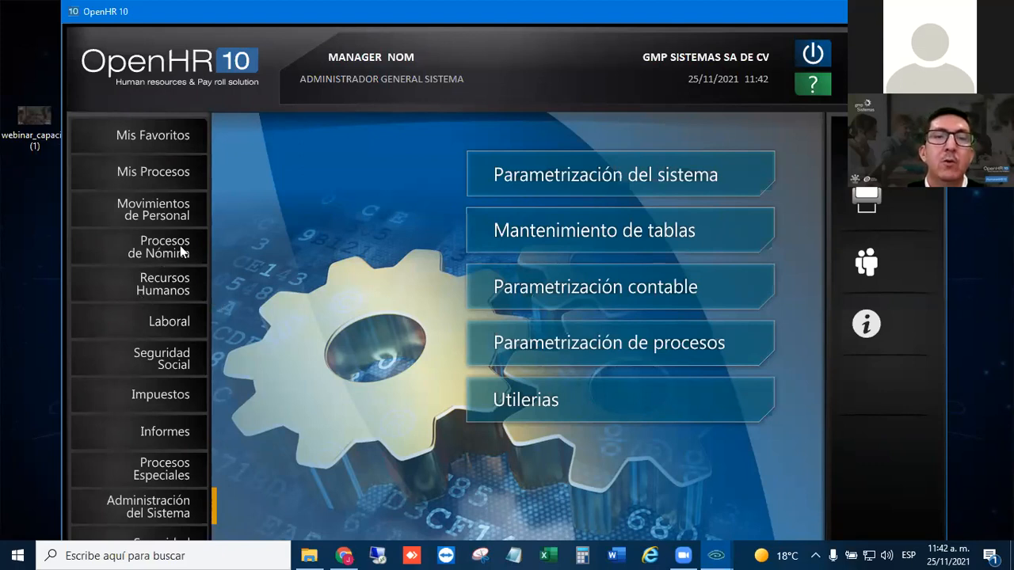
left_click(153, 243)
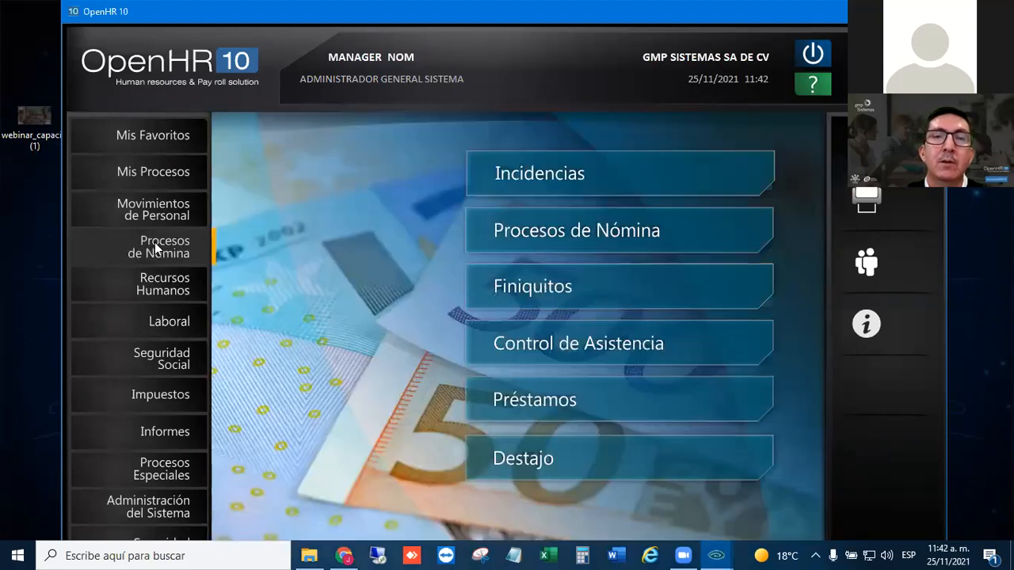
left_click(567, 172)
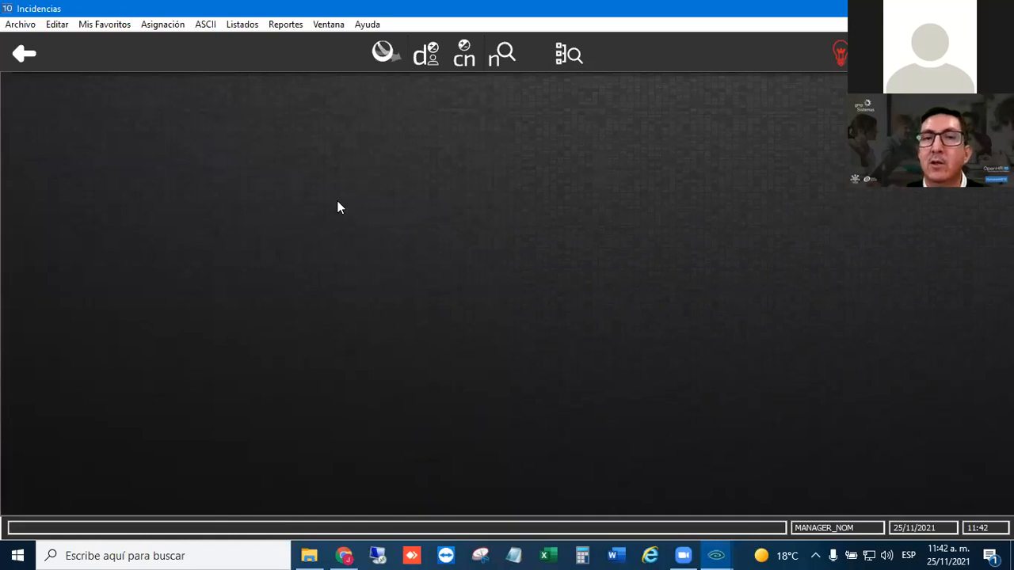
left_click(162, 25)
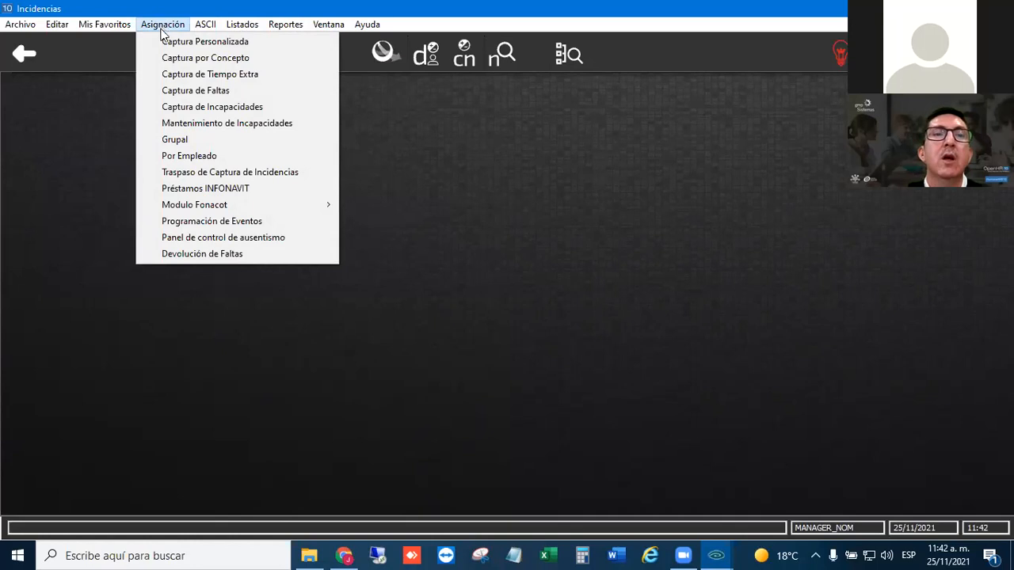
left_click(192, 139)
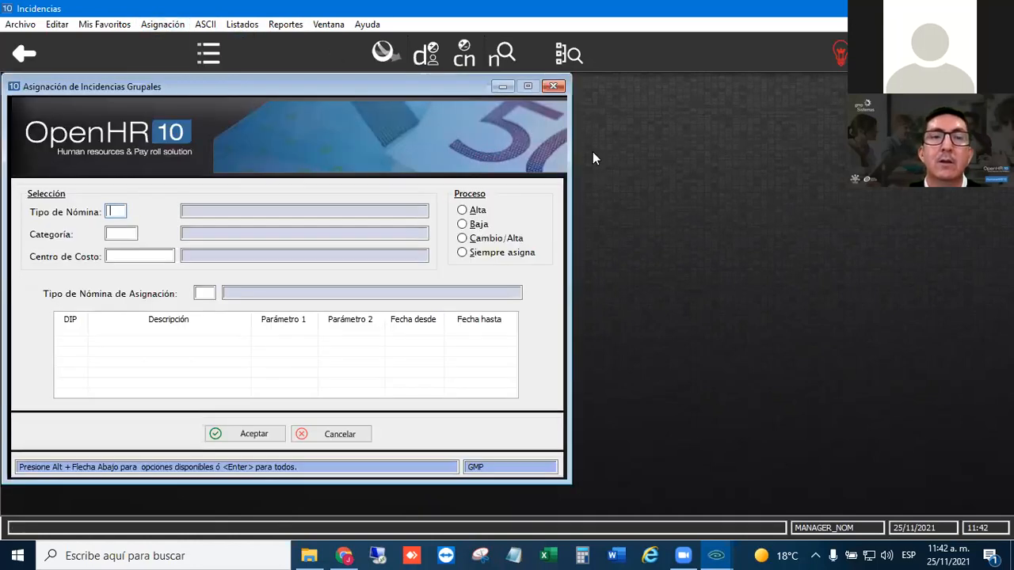
- Set the group assignment to payroll type NQ, all categories and cost centers, assignment payroll type AG and process Alta
type("NQ")
key("Return")
key("Return")
key("Return")
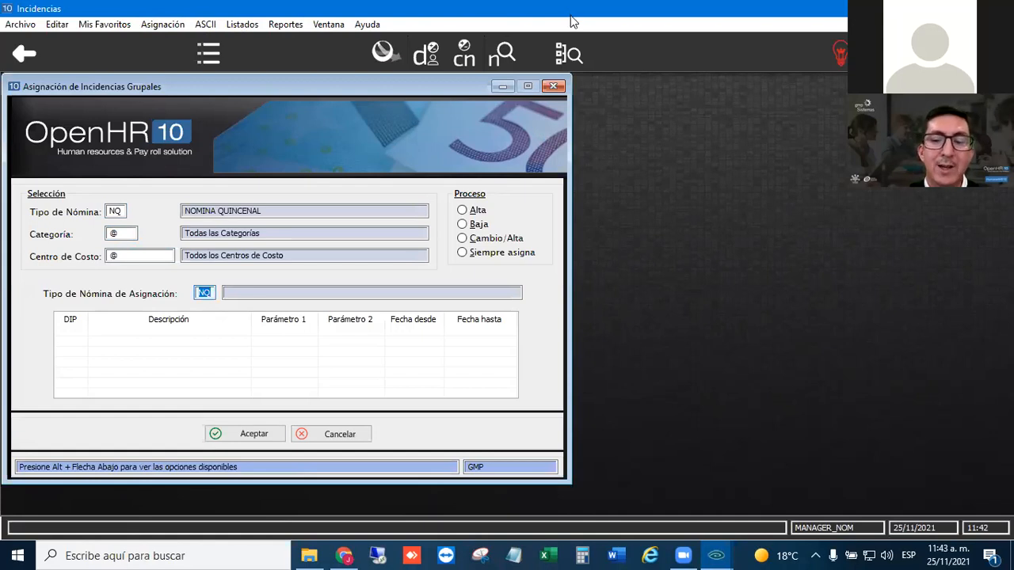
type("AG")
key("Return")
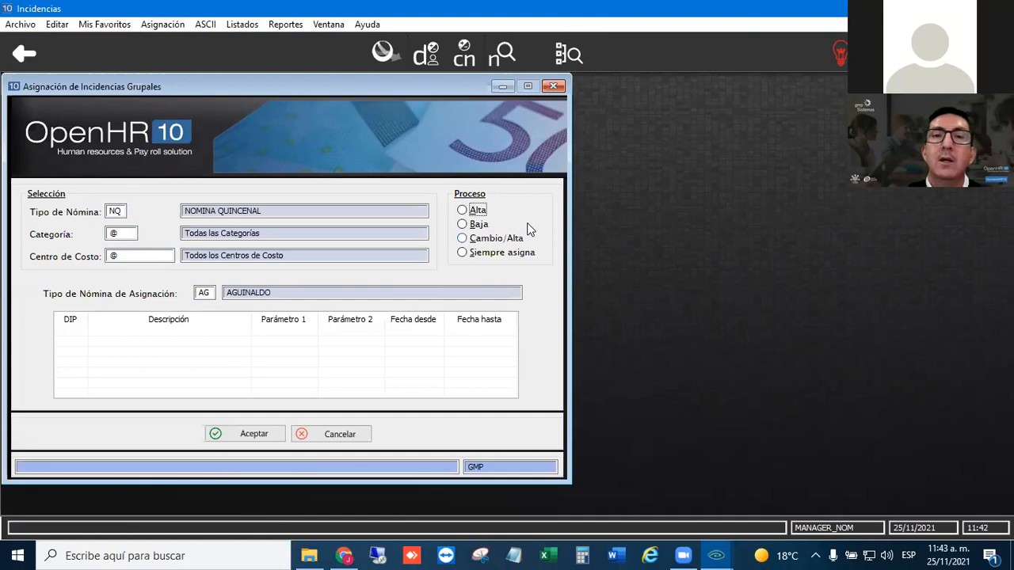
left_click(463, 239)
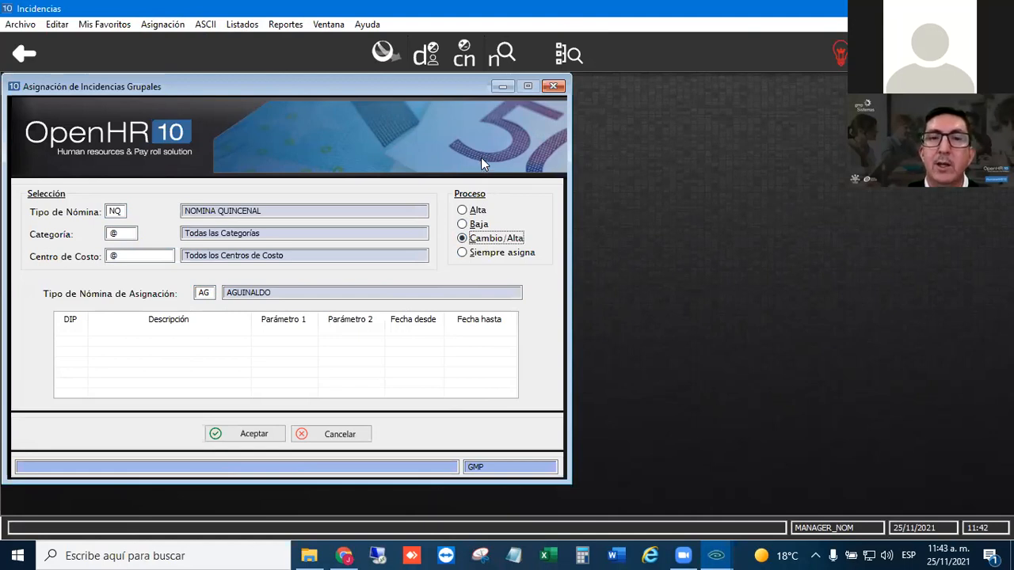
left_click(463, 211)
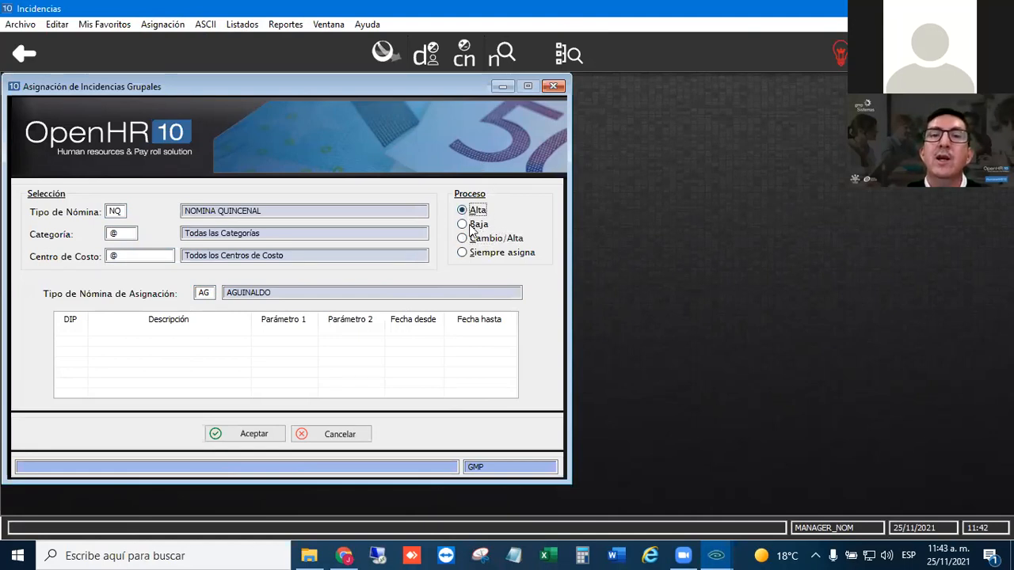
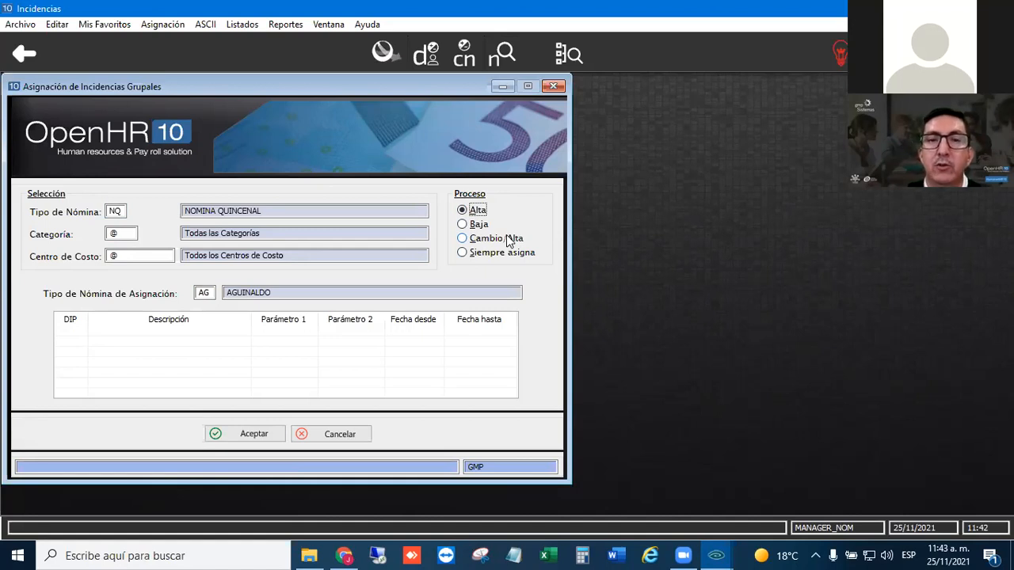
- Go through the Baja, Cambio/Alta and Siempre asigna processes of the group assignment and set it to Cambio/Alta
left_click(462, 225)
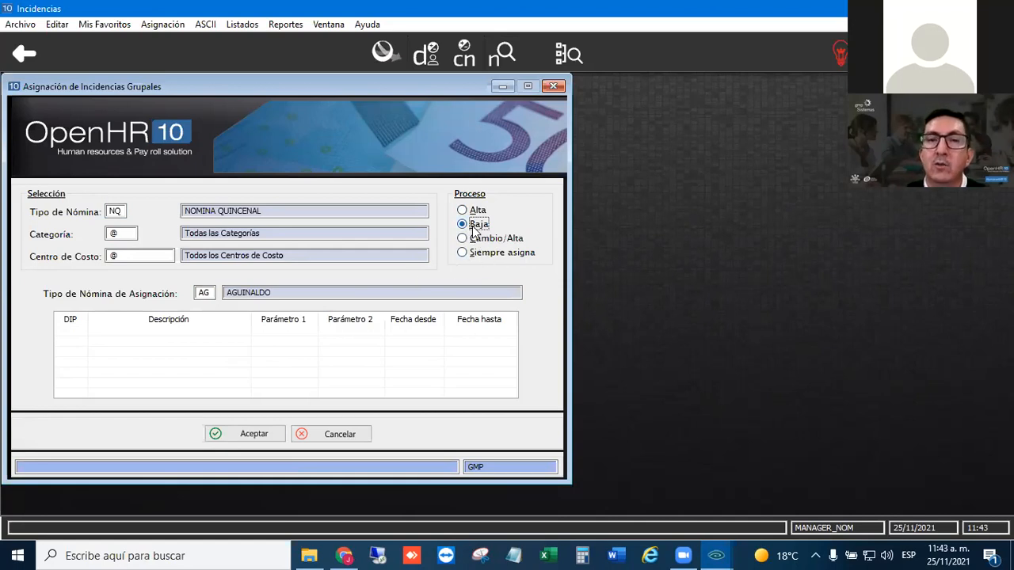
left_click(467, 244)
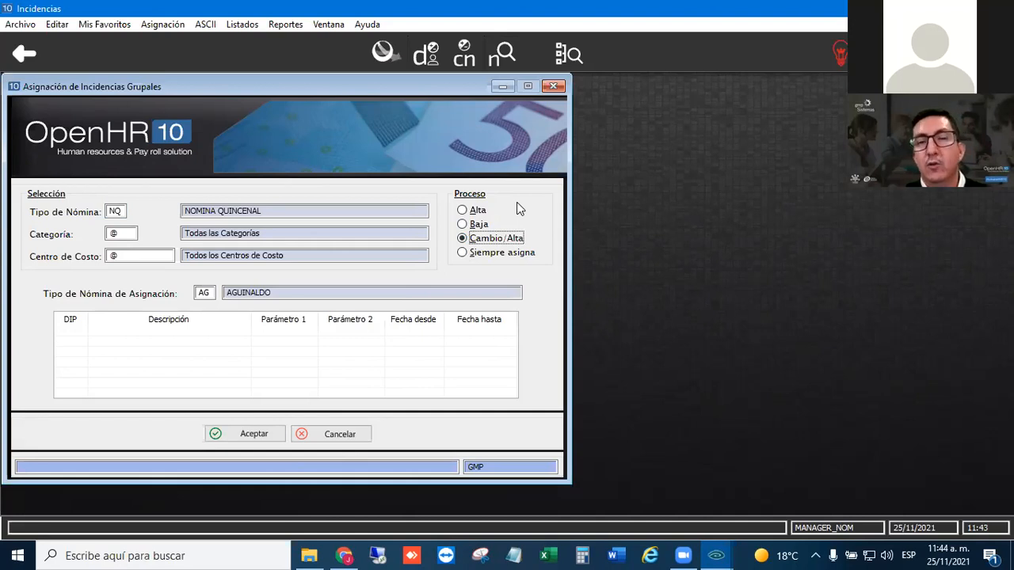
left_click(463, 252)
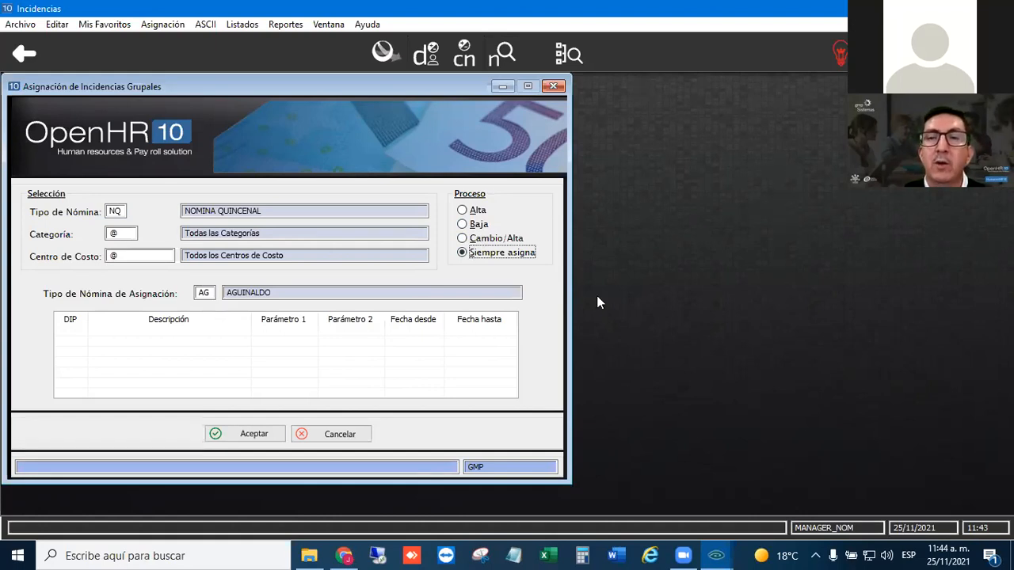
left_click(465, 255)
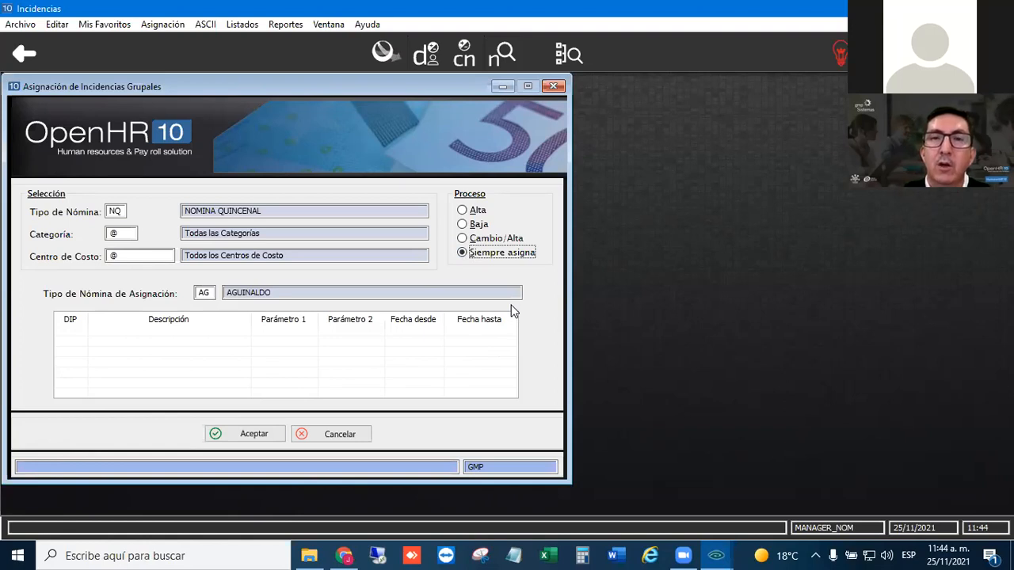
left_click(467, 239)
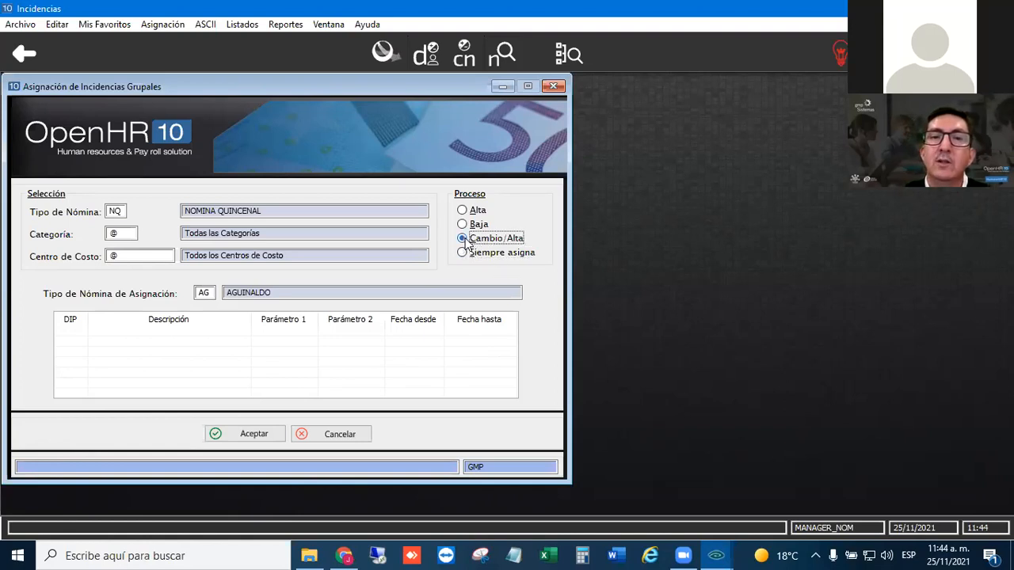
left_click(69, 333)
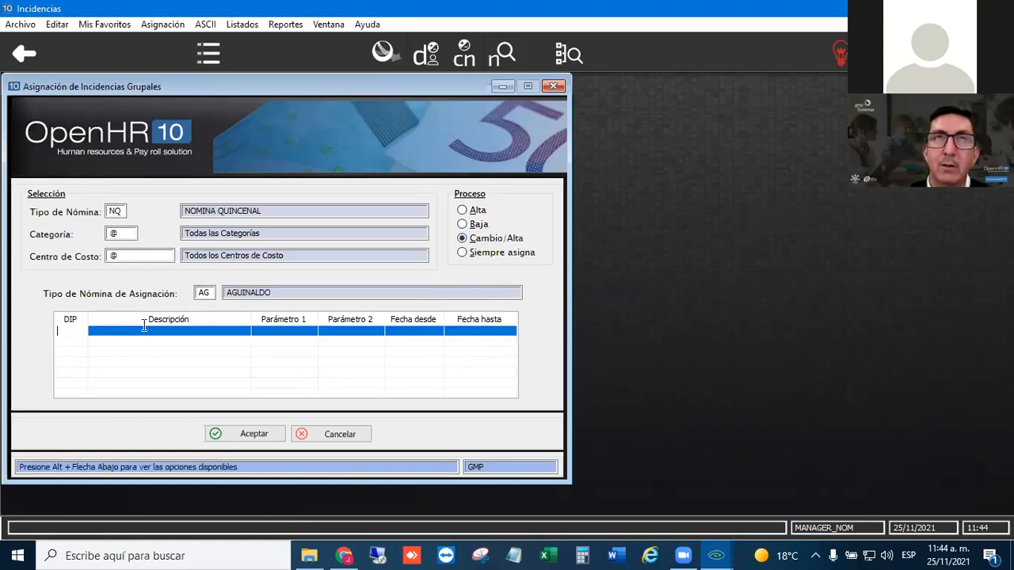
type("@GRA")
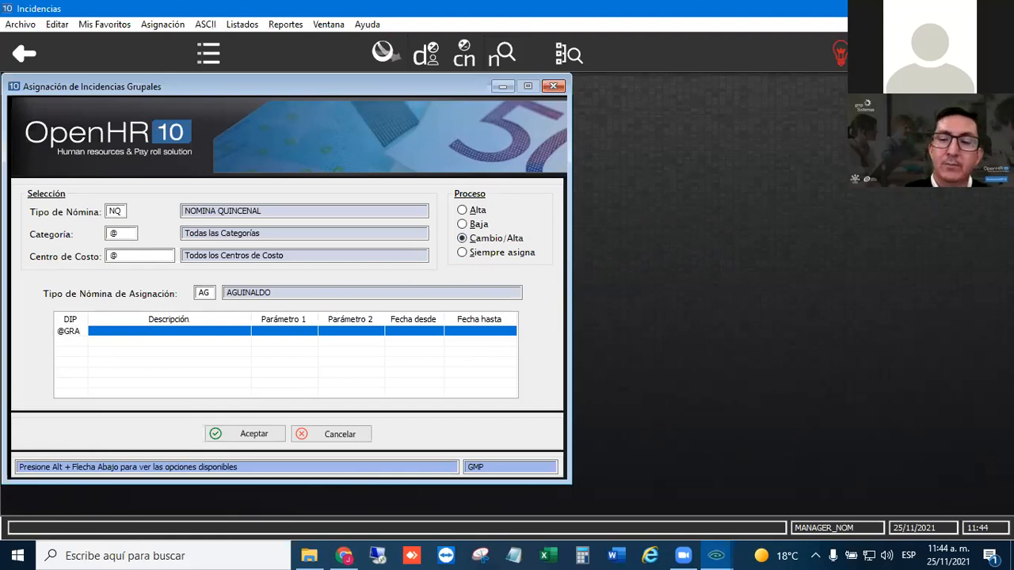
key("Return")
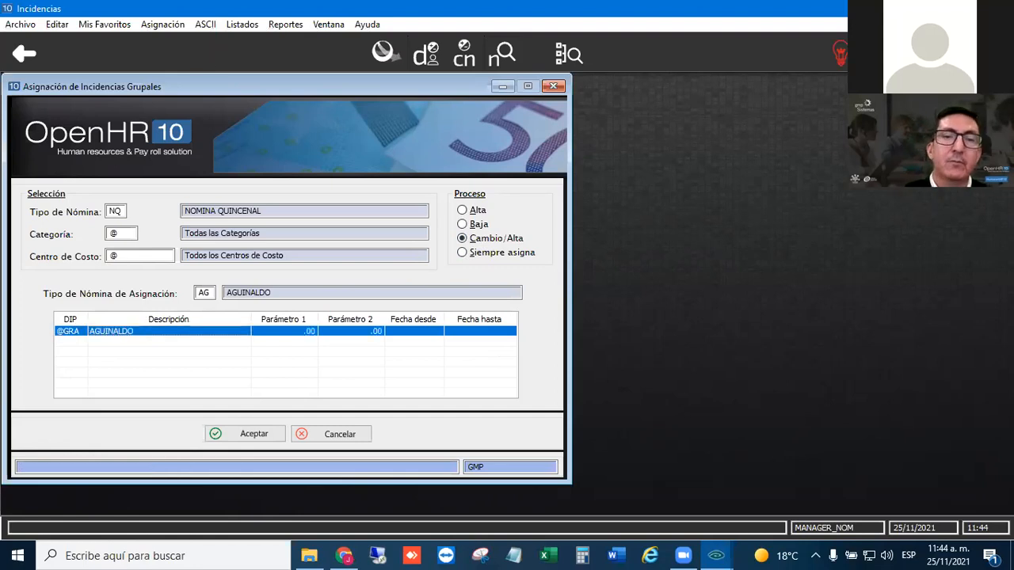
left_click(287, 342)
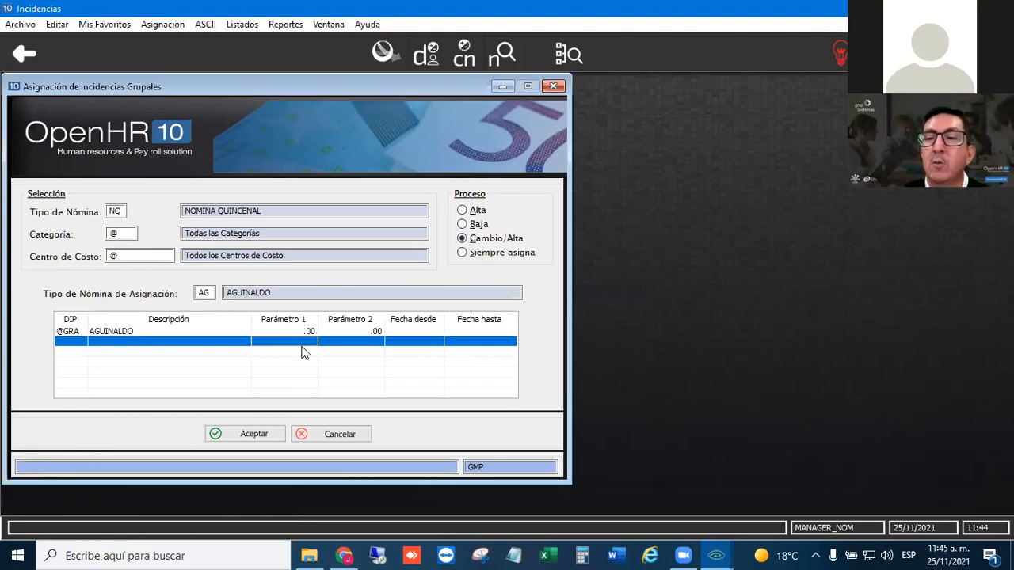
left_click(246, 431)
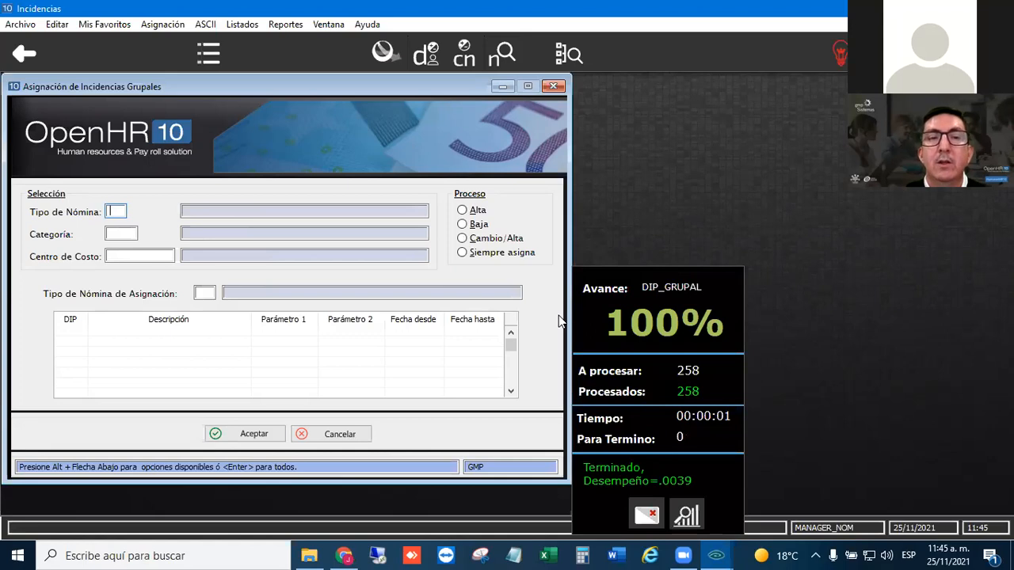
left_click(613, 456)
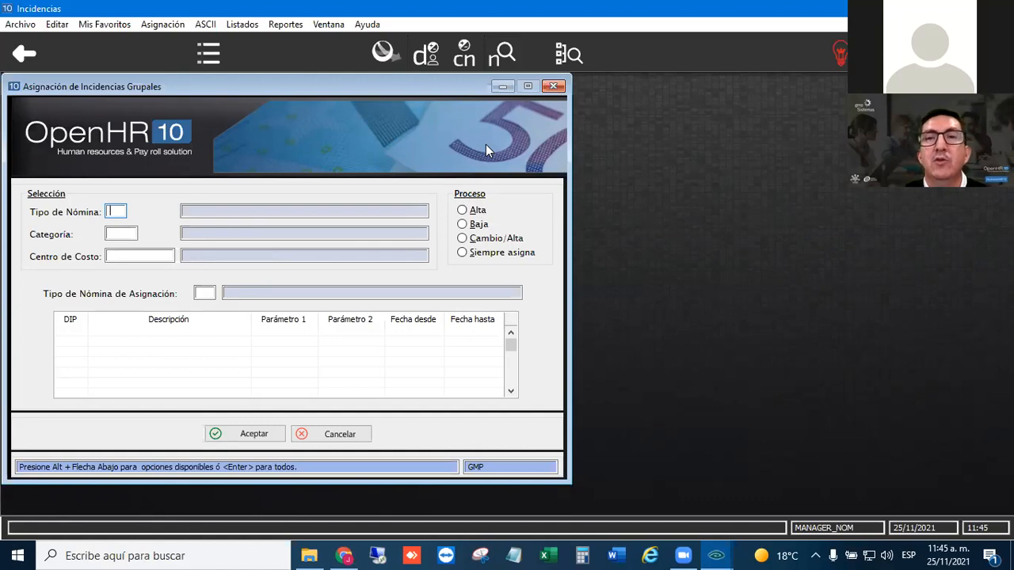
left_click(553, 86)
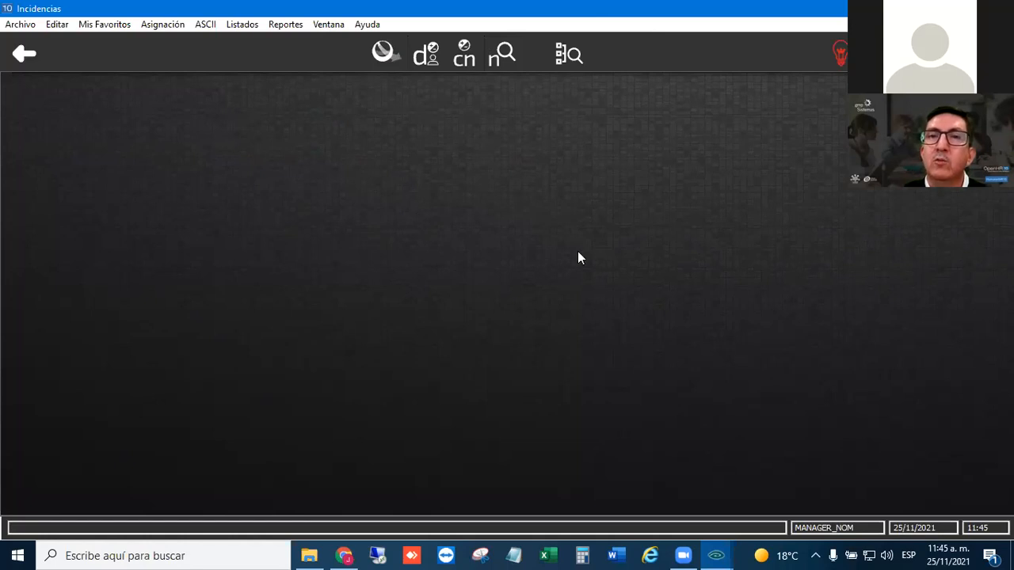
- Define the default payroll parameters with payroll type NQ and process payroll type AG
left_click(839, 53)
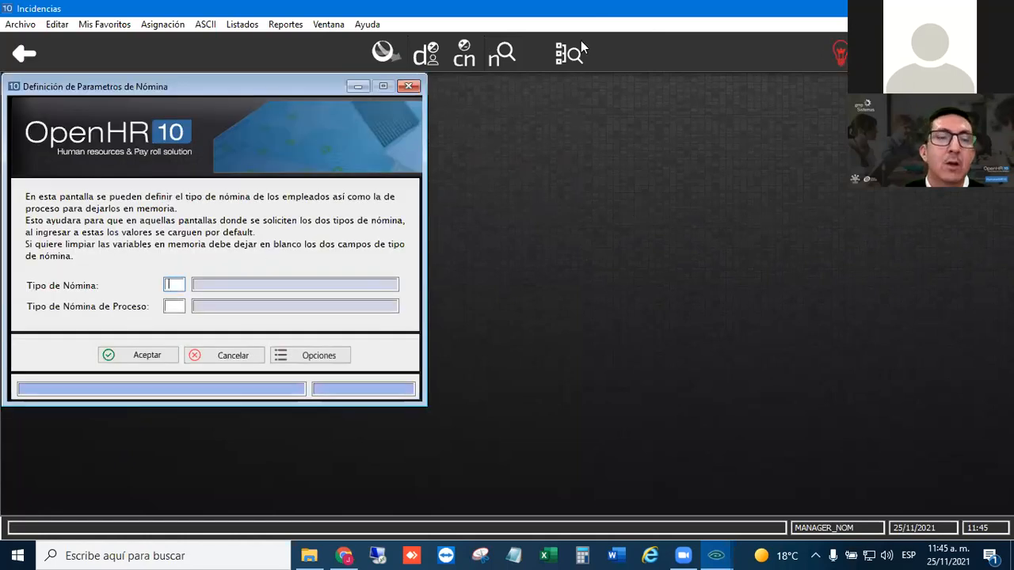
type("NO")
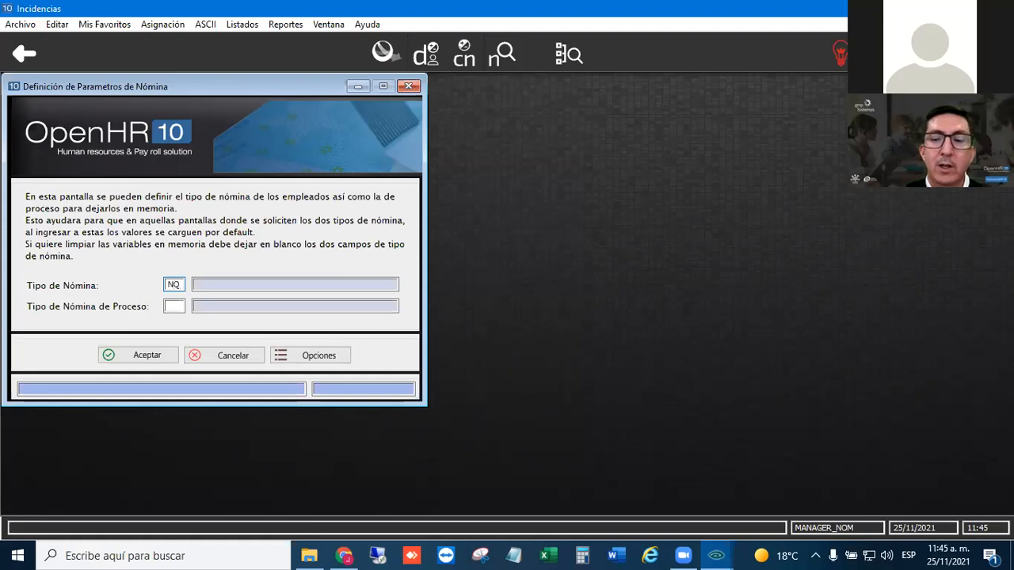
key("Tab")
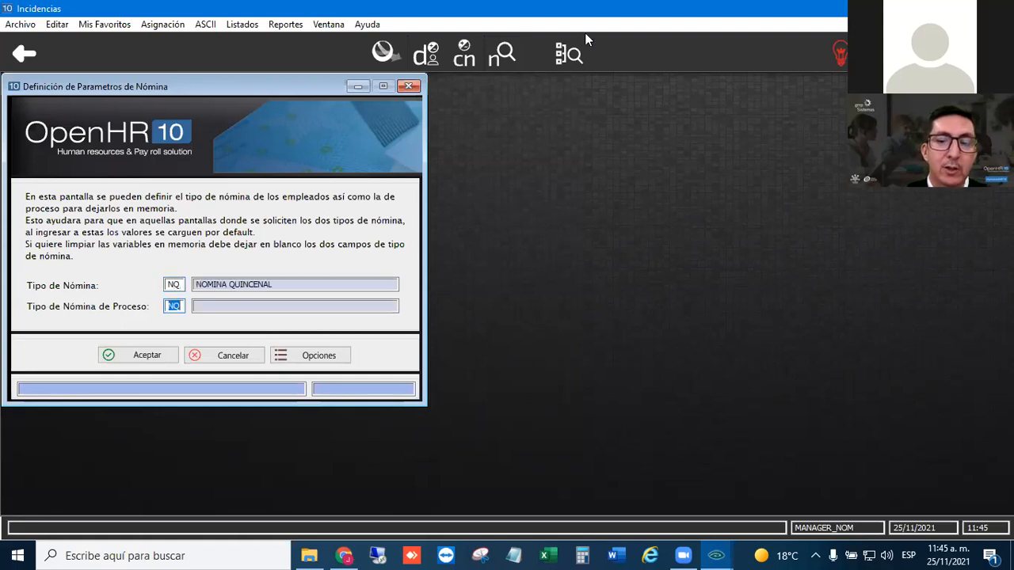
type("AG")
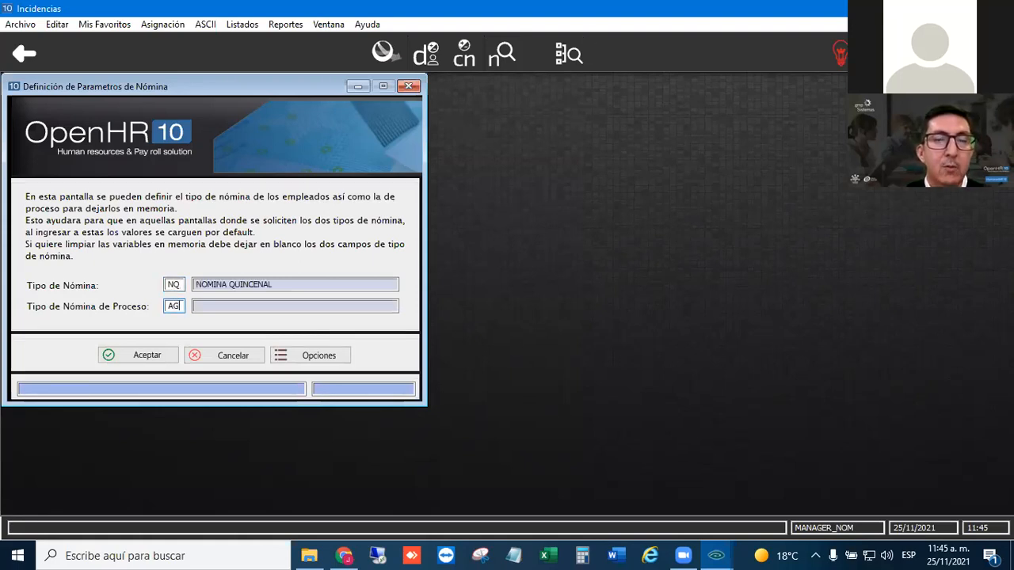
key("Tab")
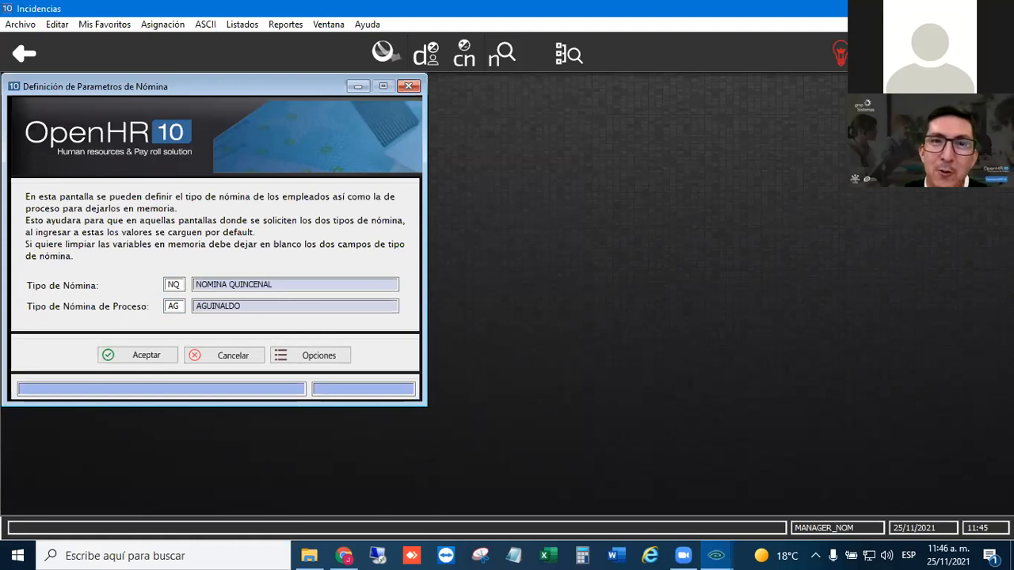
left_click(127, 354)
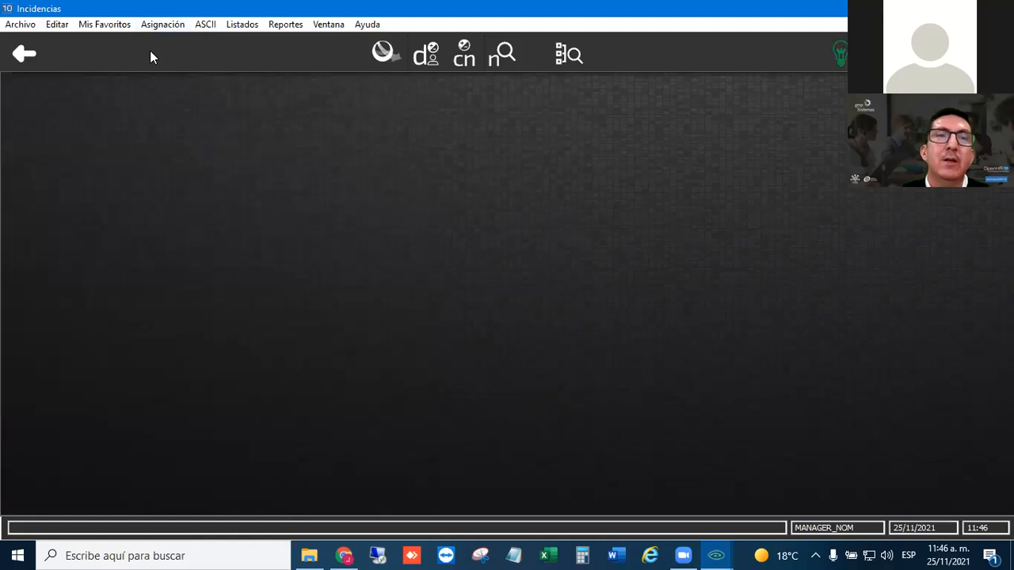
- Leave the Incidencias module and open the payroll calculation in Procesos de Nómina
left_click(24, 52)
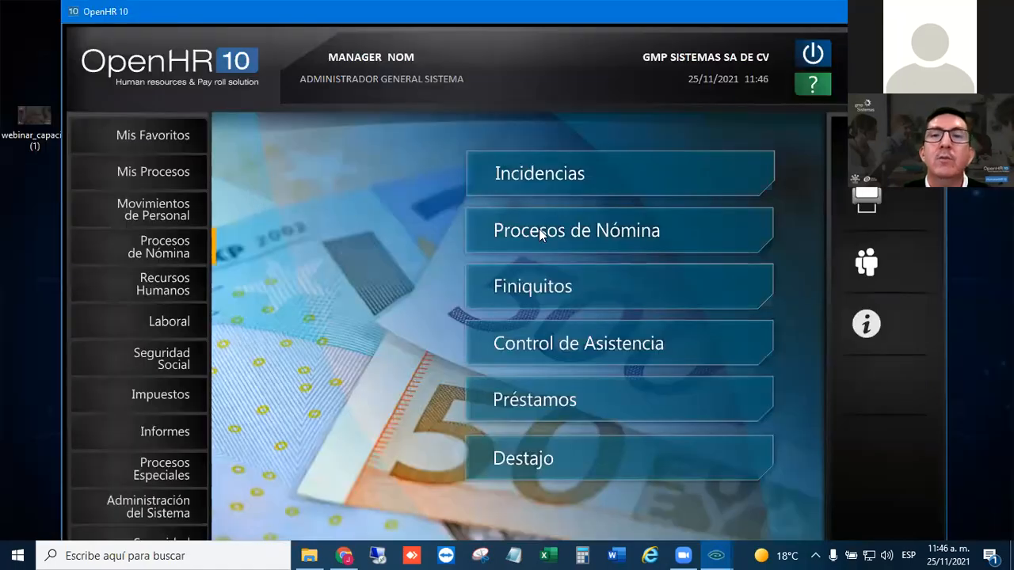
left_click(572, 230)
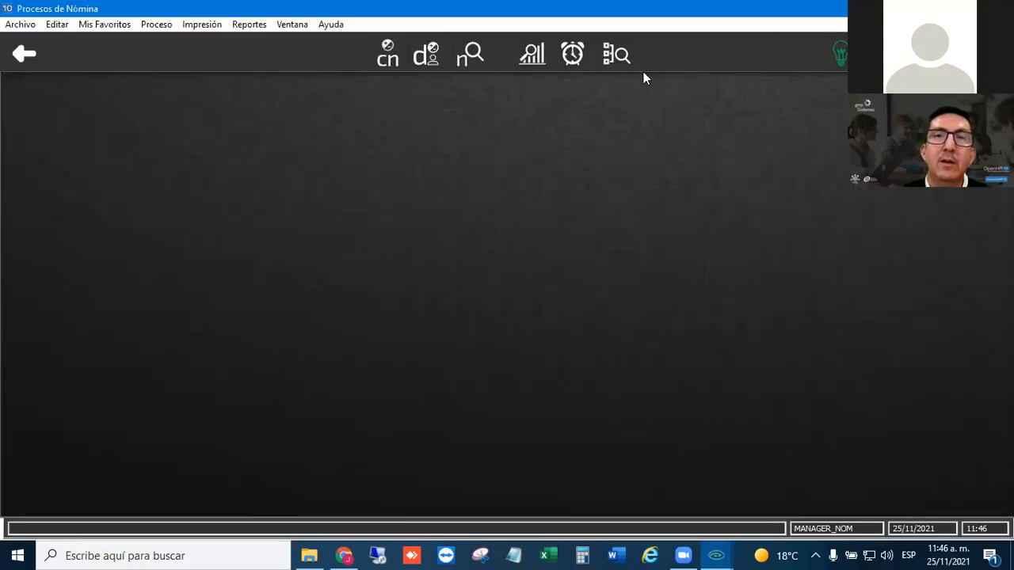
left_click(166, 28)
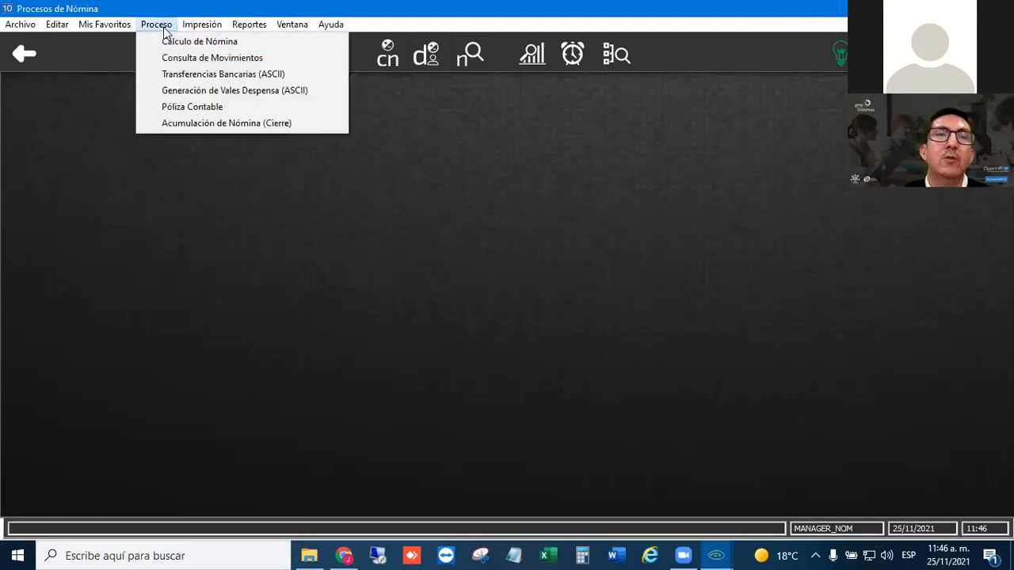
left_click(166, 41)
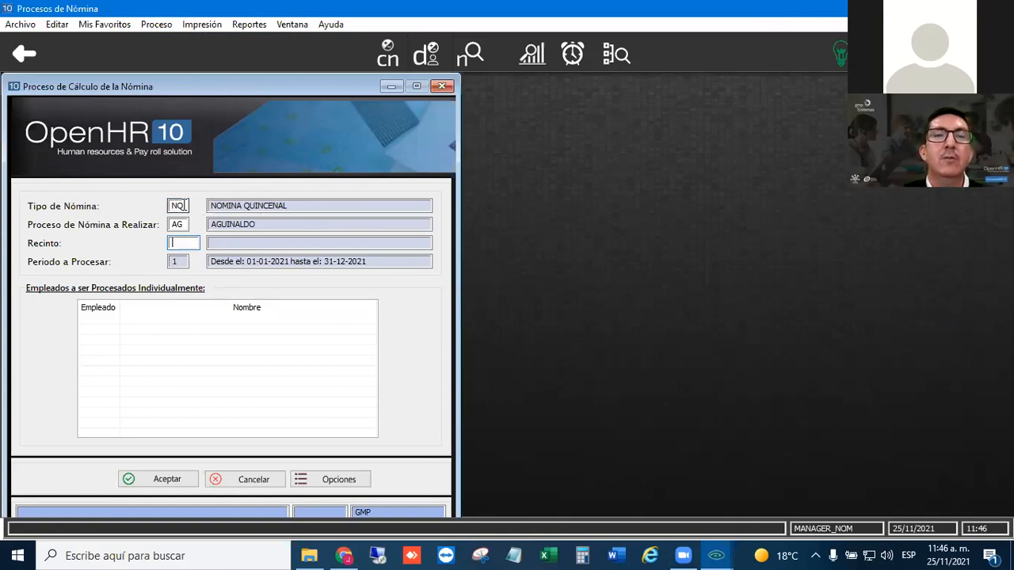
- Run the AG payroll calculation for all Recintos (@) without individual employees, and close the calculation
type("@")
key("Tab")
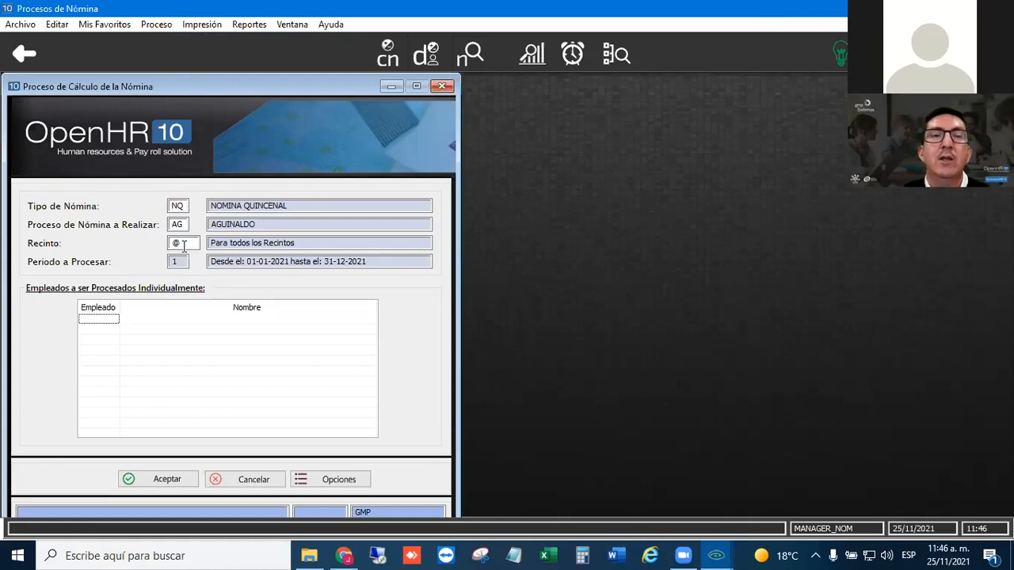
left_click(100, 322)
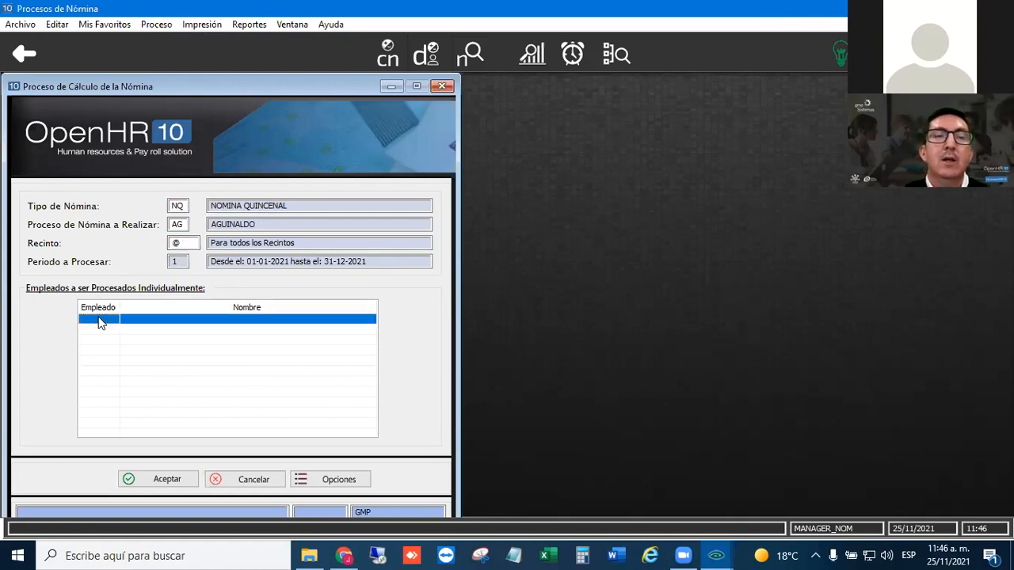
left_click(164, 479)
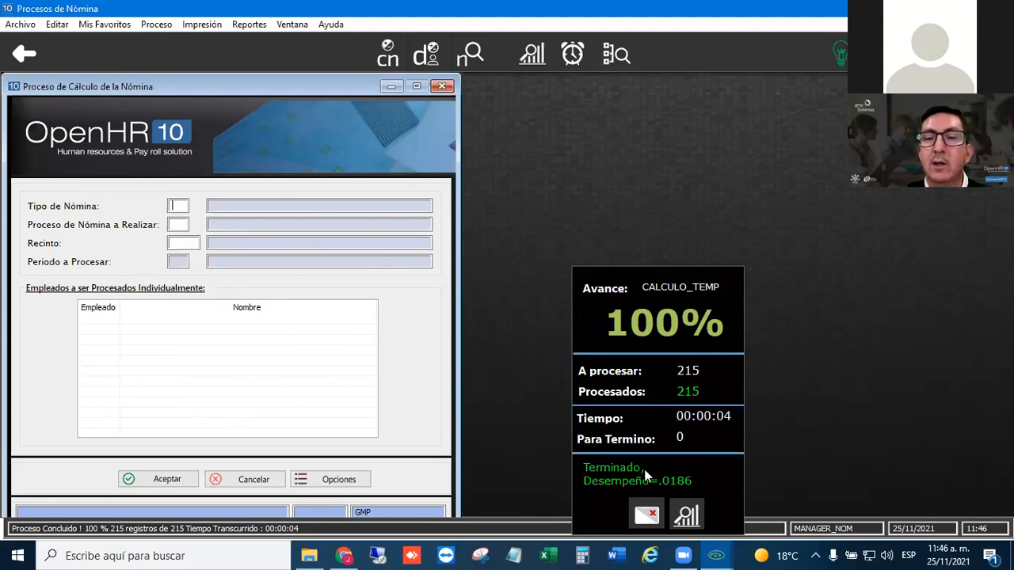
left_click(647, 287)
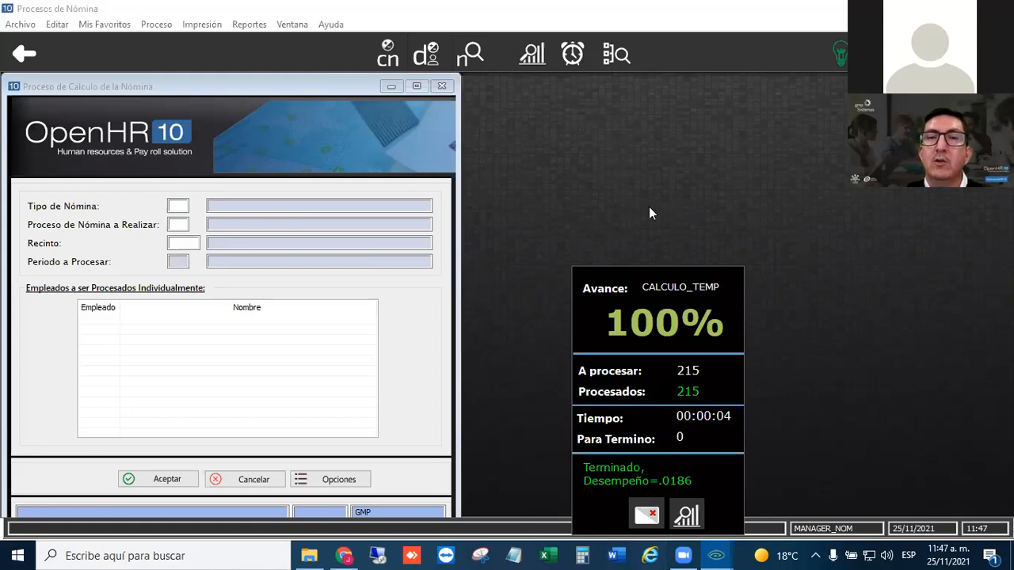
left_click(647, 515)
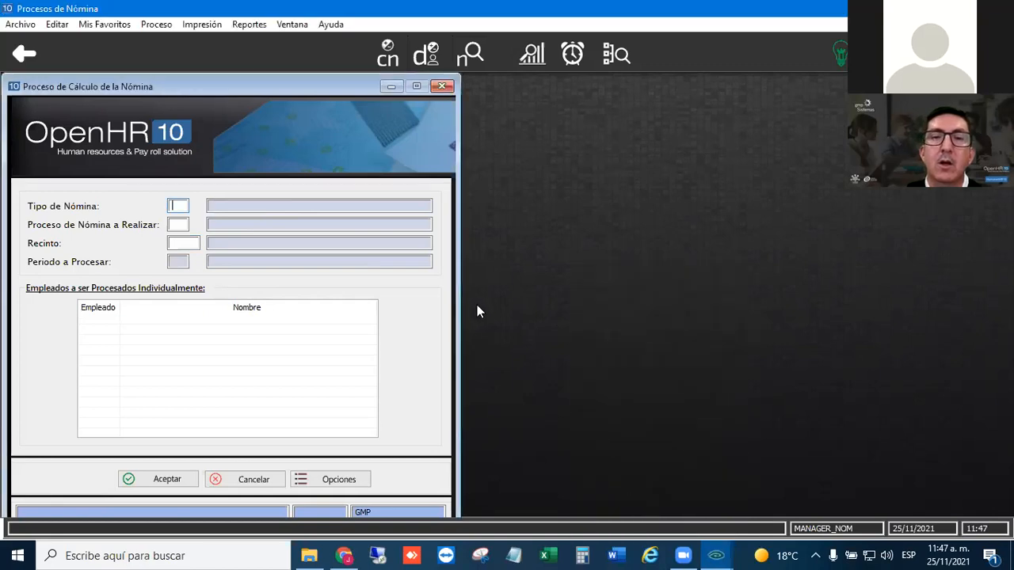
left_click(443, 86)
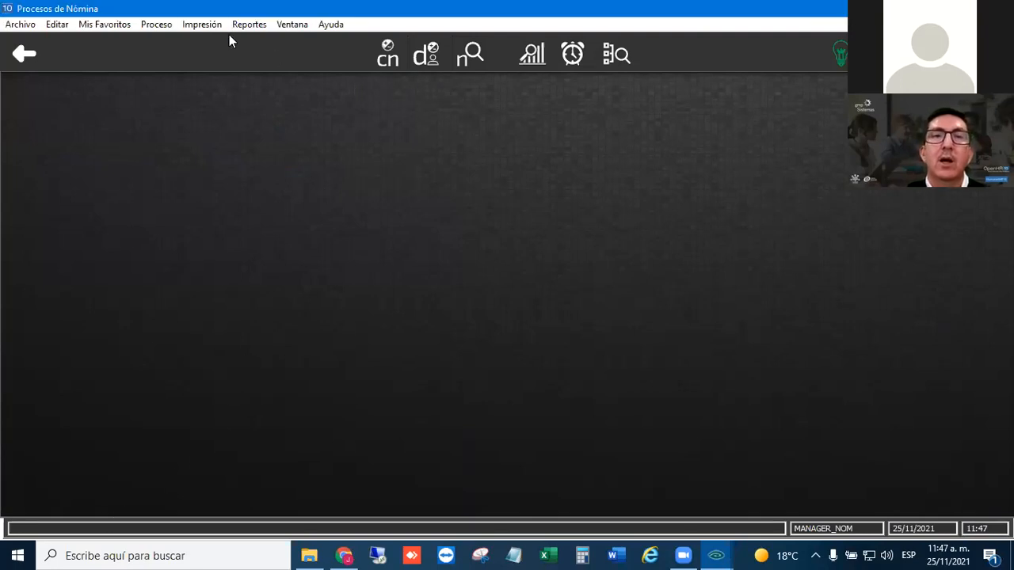
- Open the payroll listing and set it to Detallado por Empleado, Percepciones/Deducciones and Numérico classification
left_click(204, 24)
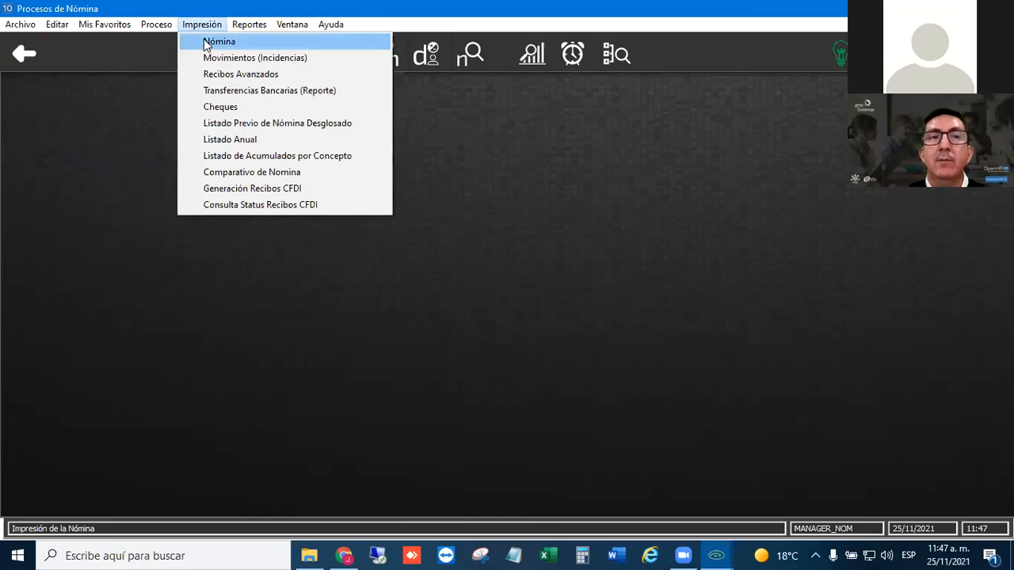
left_click(205, 43)
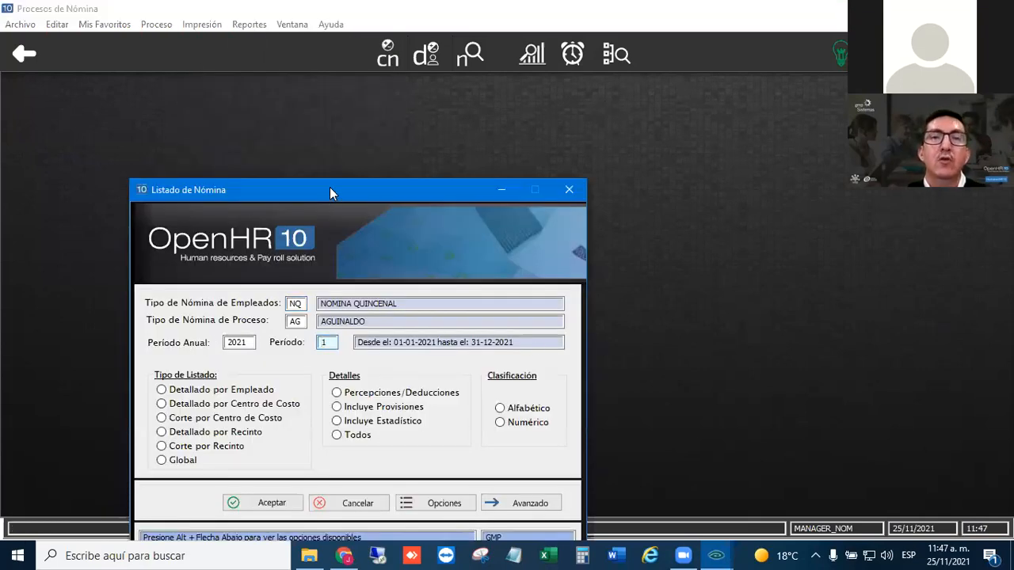
left_click_drag(330, 187, 258, 147)
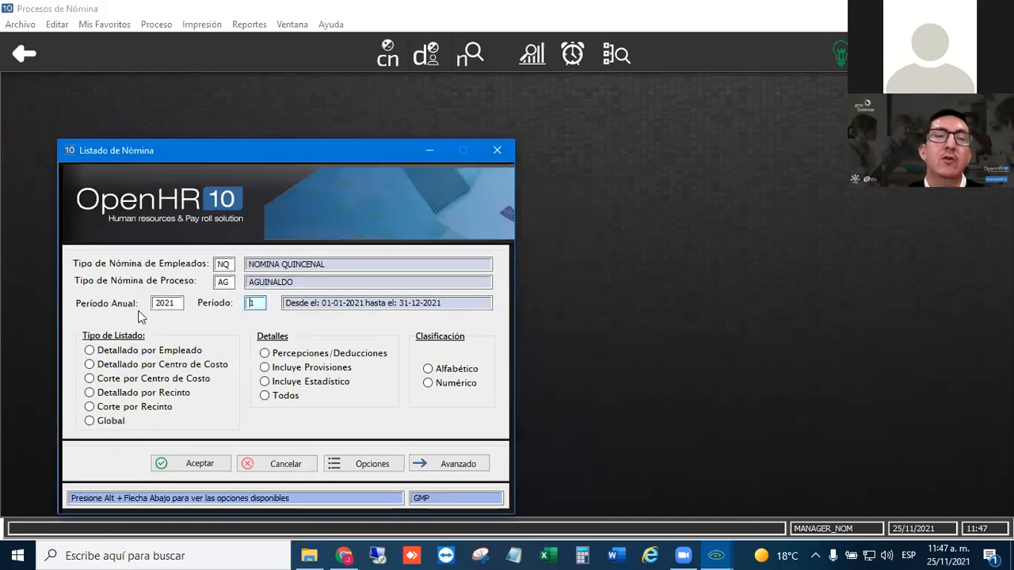
left_click(101, 354)
left_click(265, 353)
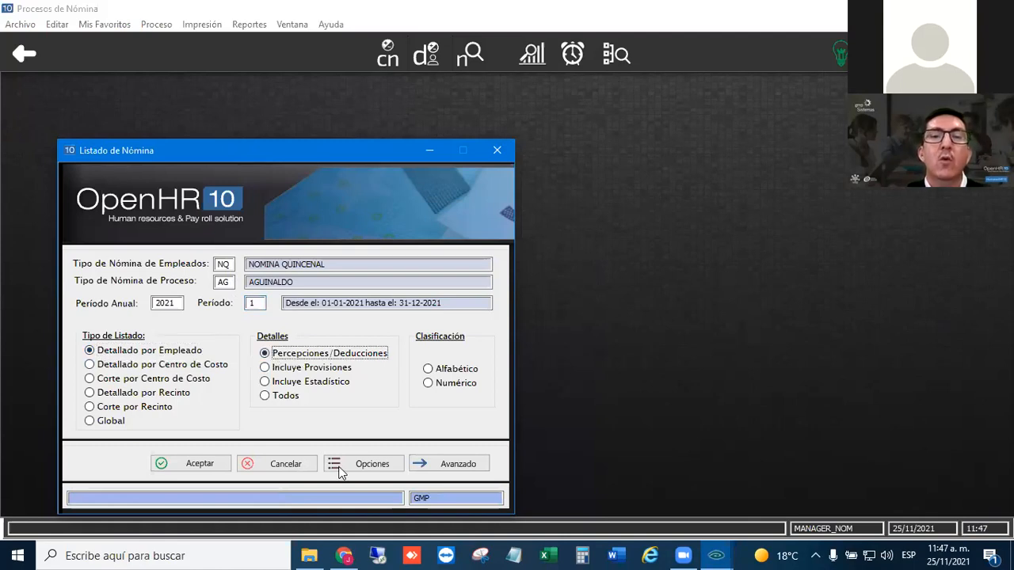
left_click(429, 383)
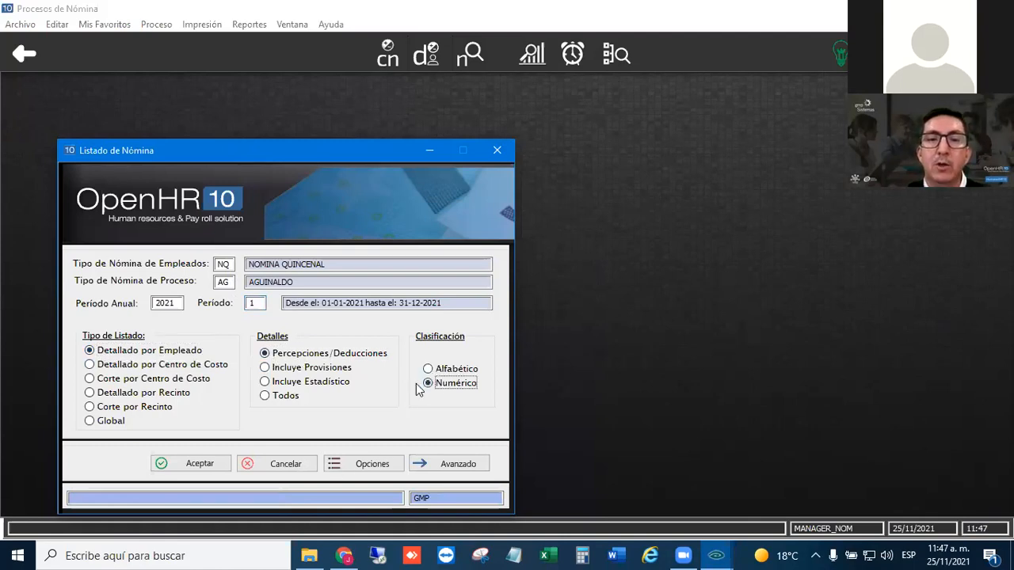
- Generate the payroll listing report with Privado access and no password, and show it in the preview
left_click(192, 462)
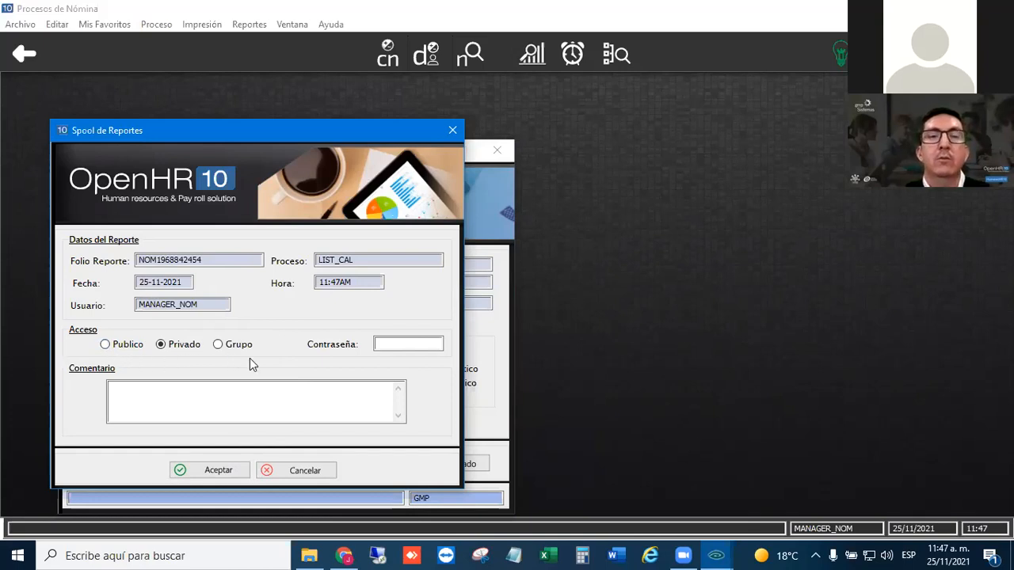
left_click(105, 345)
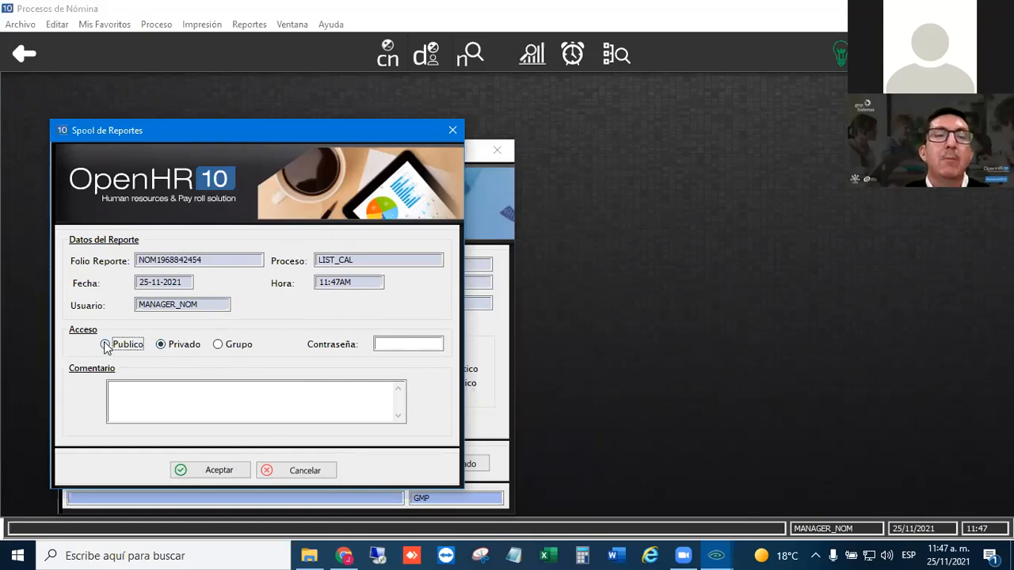
left_click(164, 344)
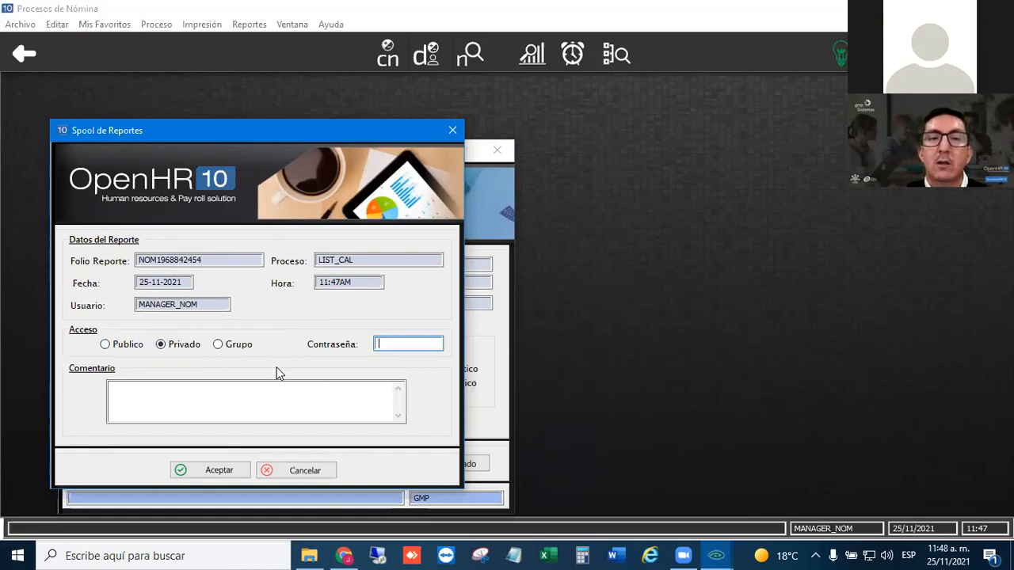
left_click(218, 469)
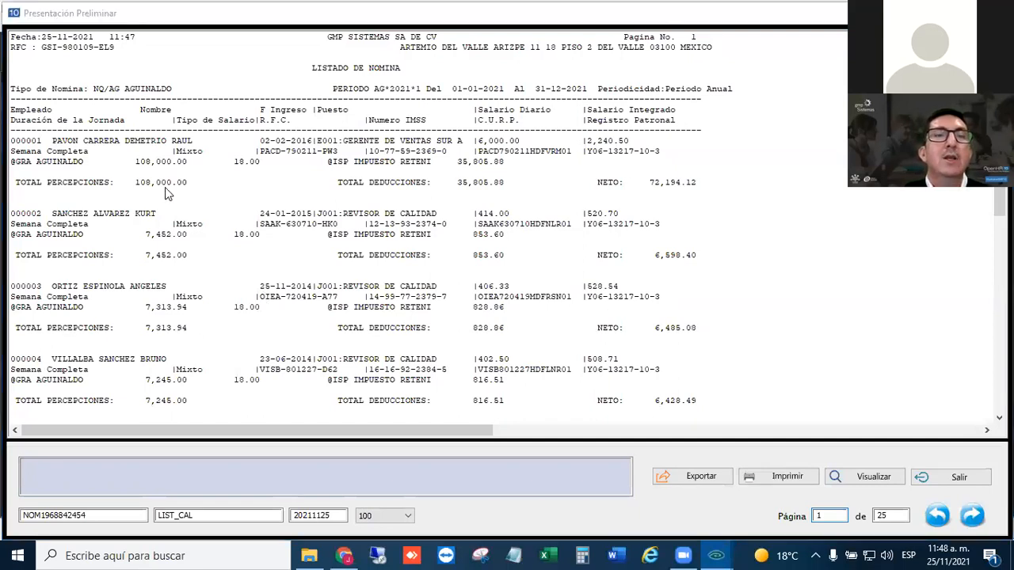
- Examine the aguinaldo lines on the first page of the listing and browse through the following pages
left_click(236, 169)
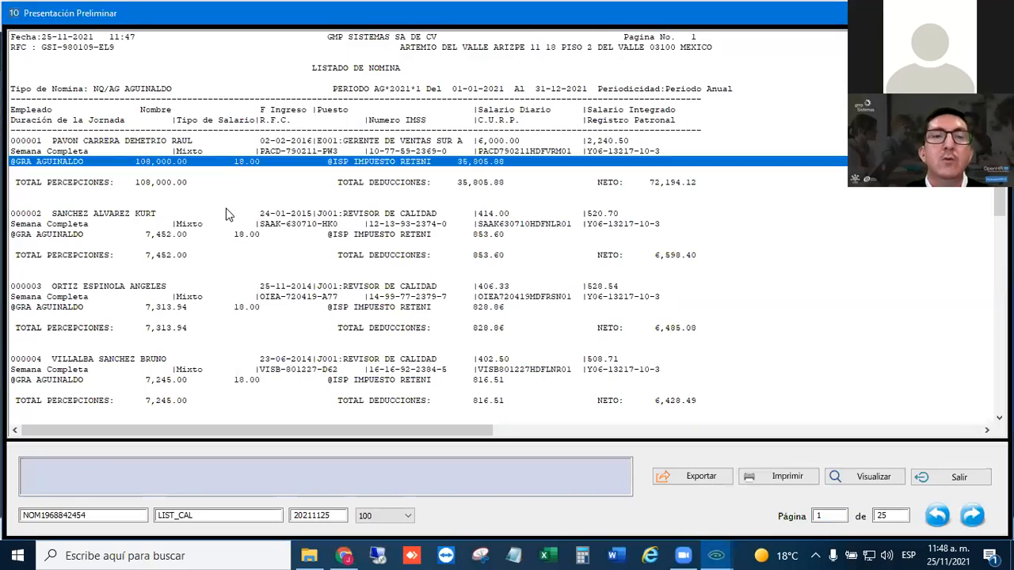
scroll(456, 400, "down", 10)
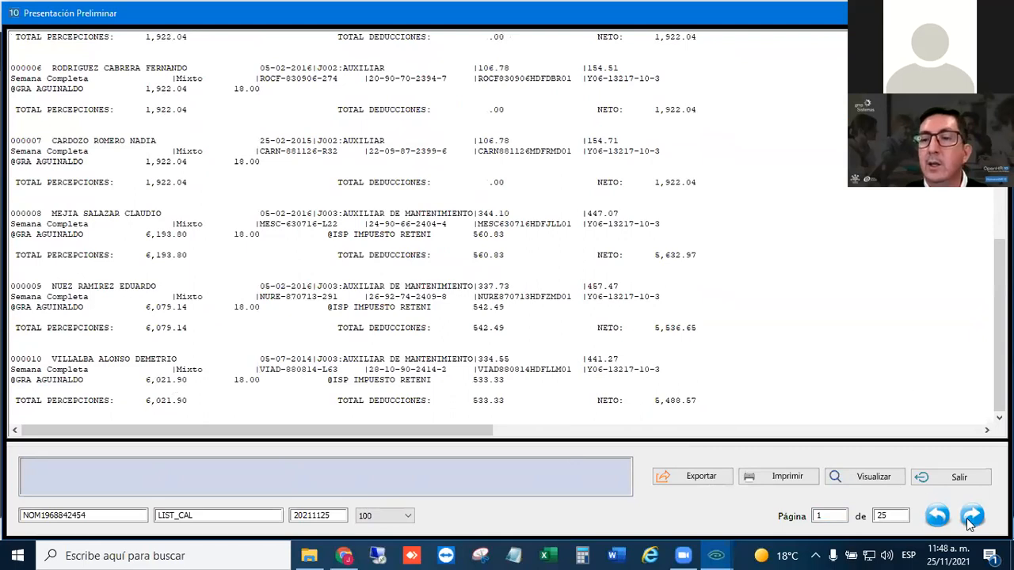
left_click(975, 515)
left_click(974, 516)
left_click(974, 516)
left_click(973, 515)
left_click(973, 515)
left_click(973, 516)
left_click(973, 516)
left_click(973, 515)
left_click(973, 515)
left_click(973, 516)
left_click(973, 516)
left_click(973, 516)
- Go to page 22 of the listing, examine its aguinaldo lines, and check the global payroll total on page 23
left_click(829, 516)
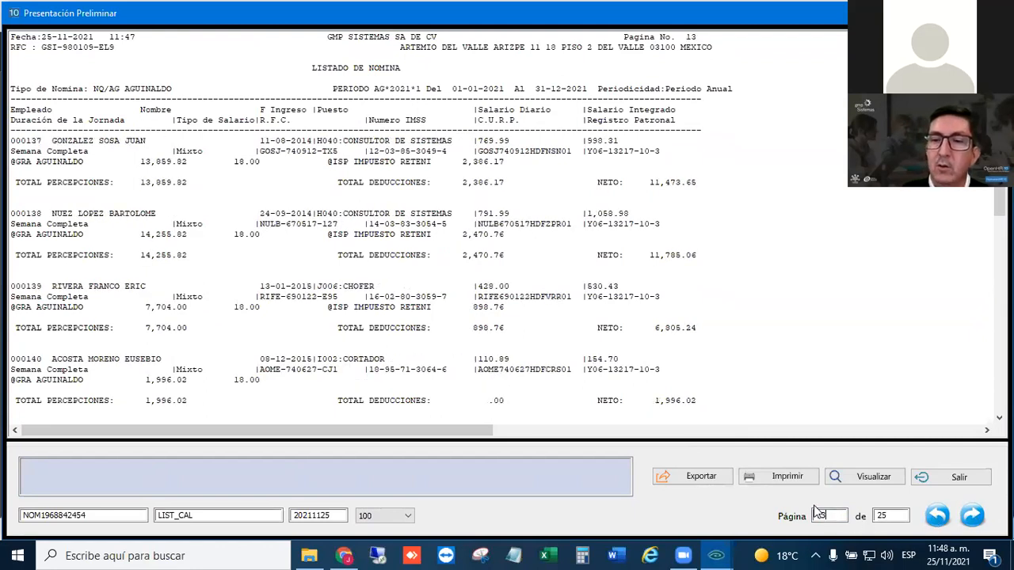
key("BackSpace")
key("BackSpace")
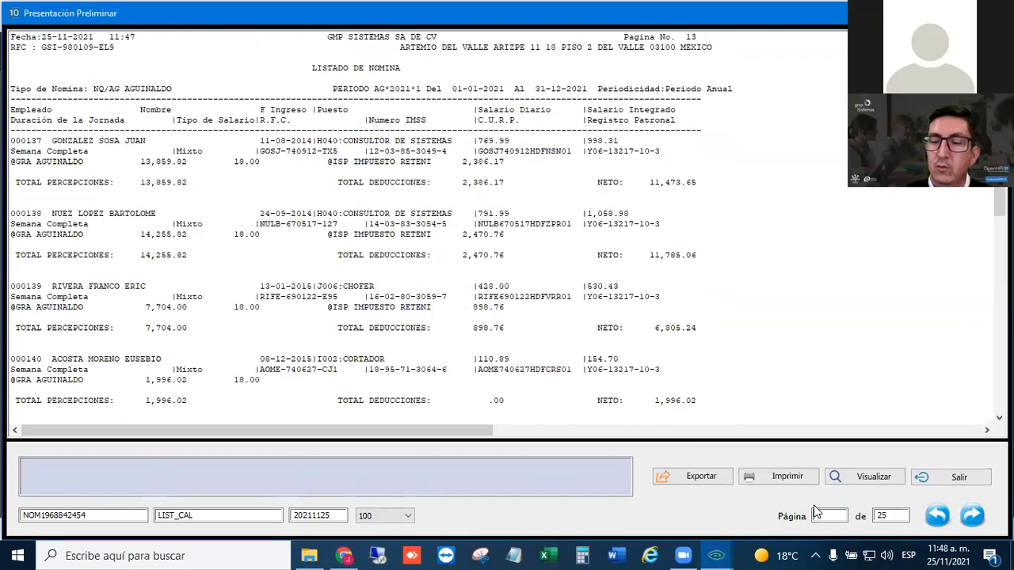
type("22")
key("Return")
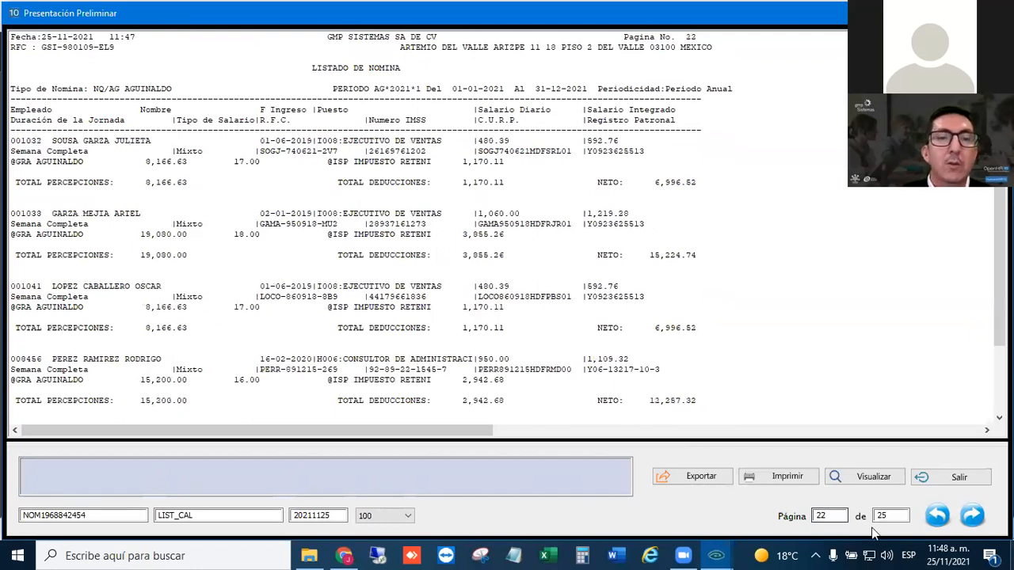
left_click(212, 380)
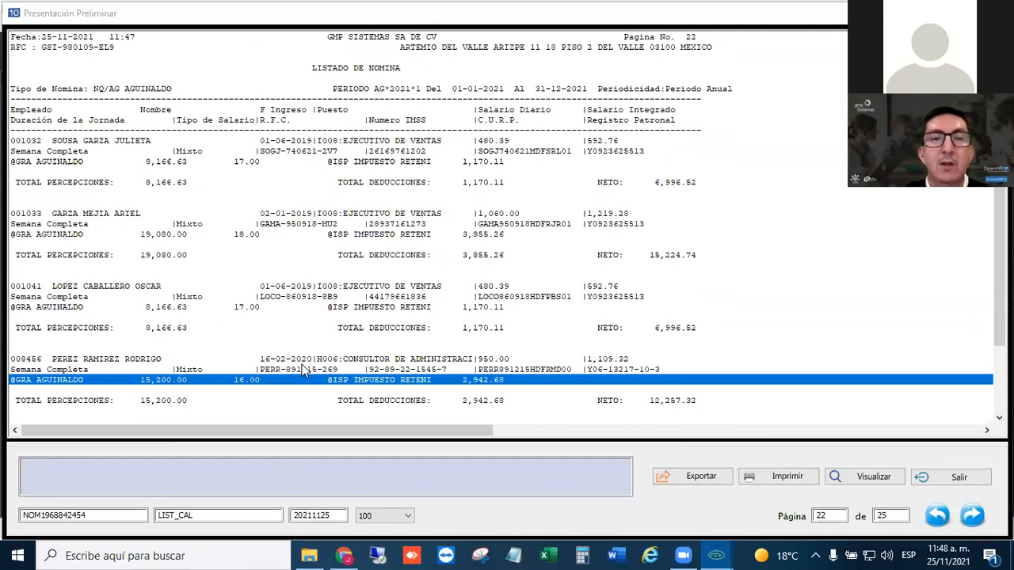
left_click(267, 384)
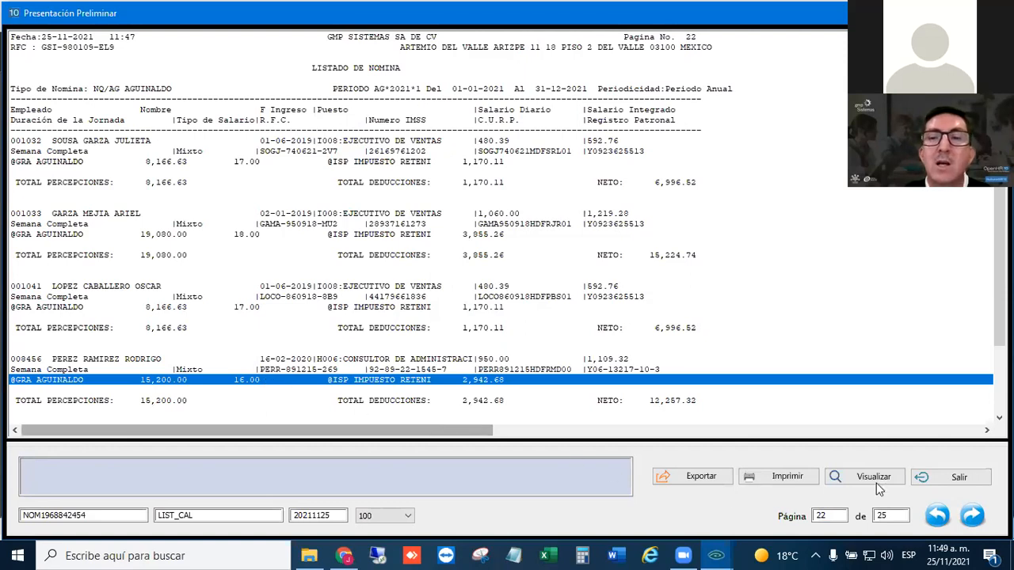
left_click(972, 515)
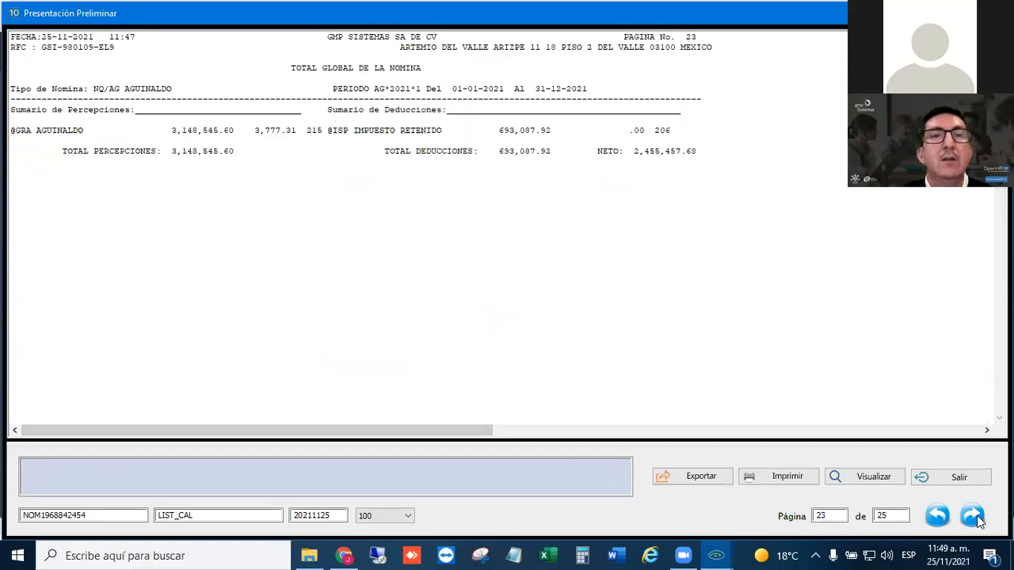
left_click(937, 516)
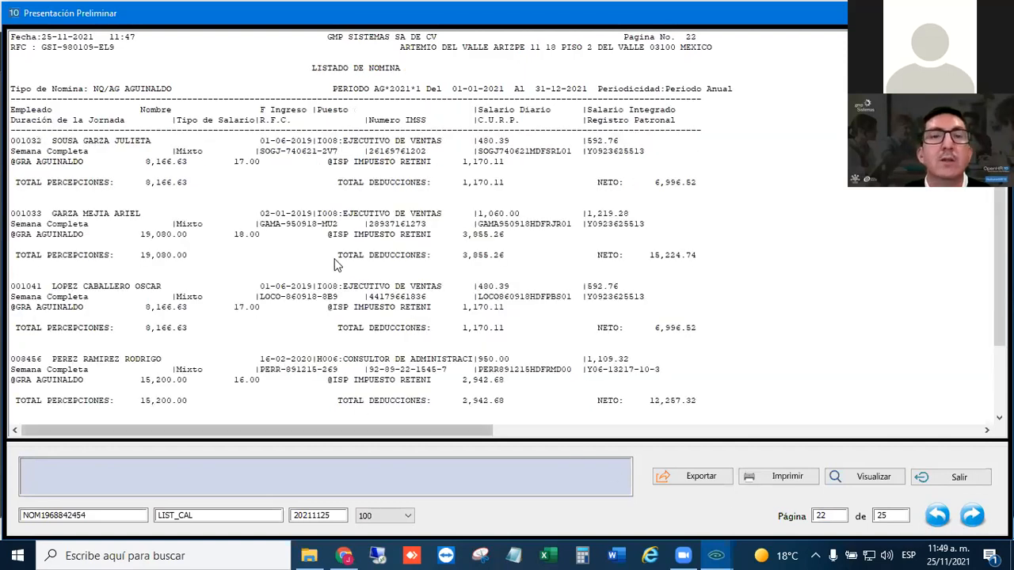
scroll(299, 348, "down", 2)
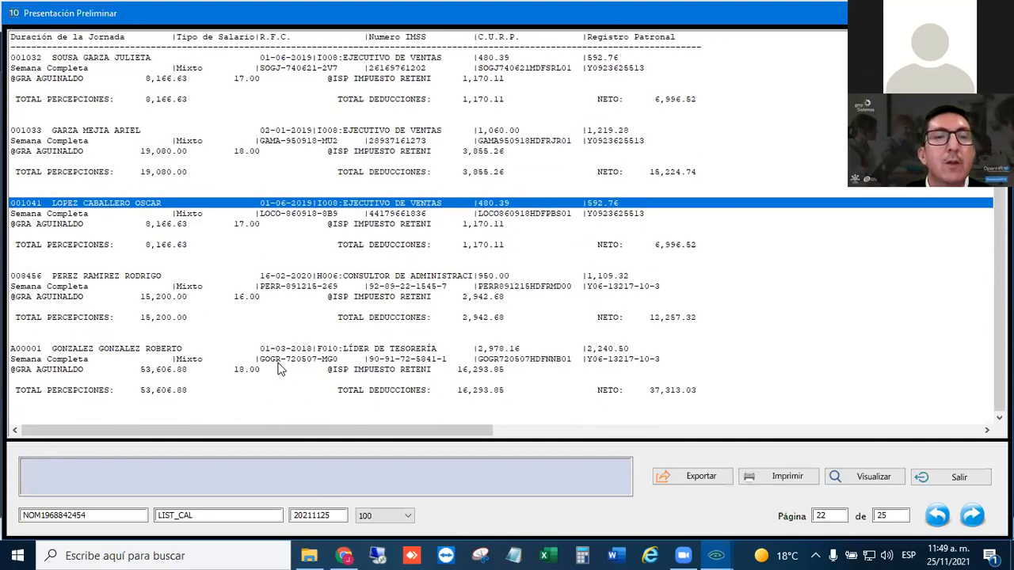
scroll(279, 367, "up", 1)
scroll(278, 367, "up", 2)
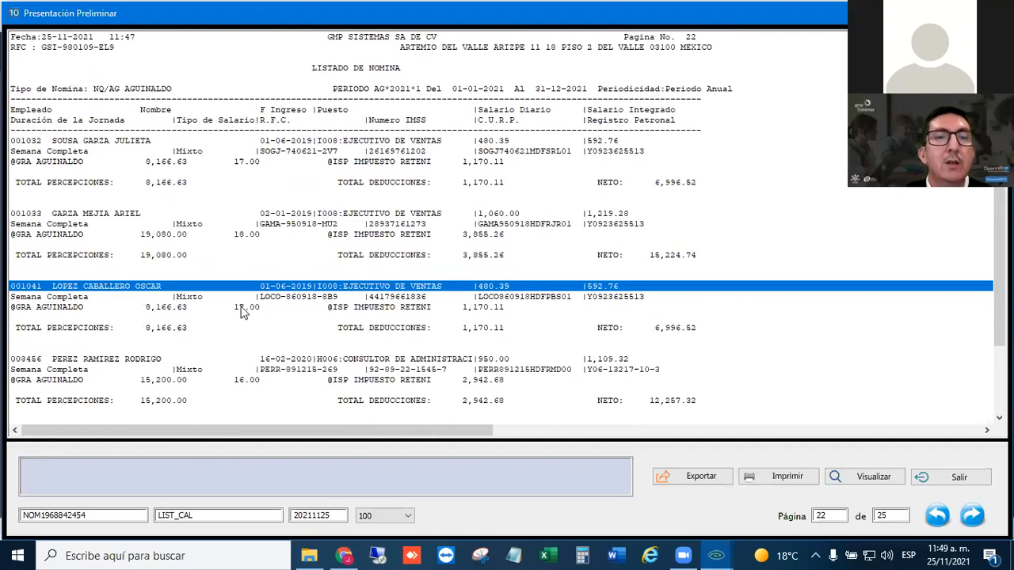
- Compare the aguinaldo, withheld tax and net pay lines of the employees on page 22
left_click(239, 307)
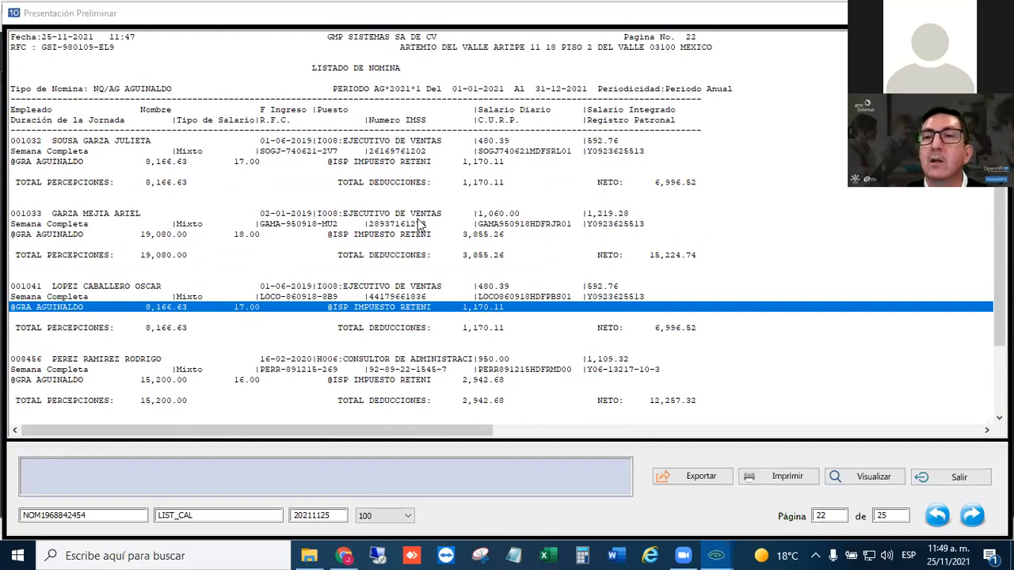
left_click(464, 383)
left_click(428, 214)
left_click(387, 357)
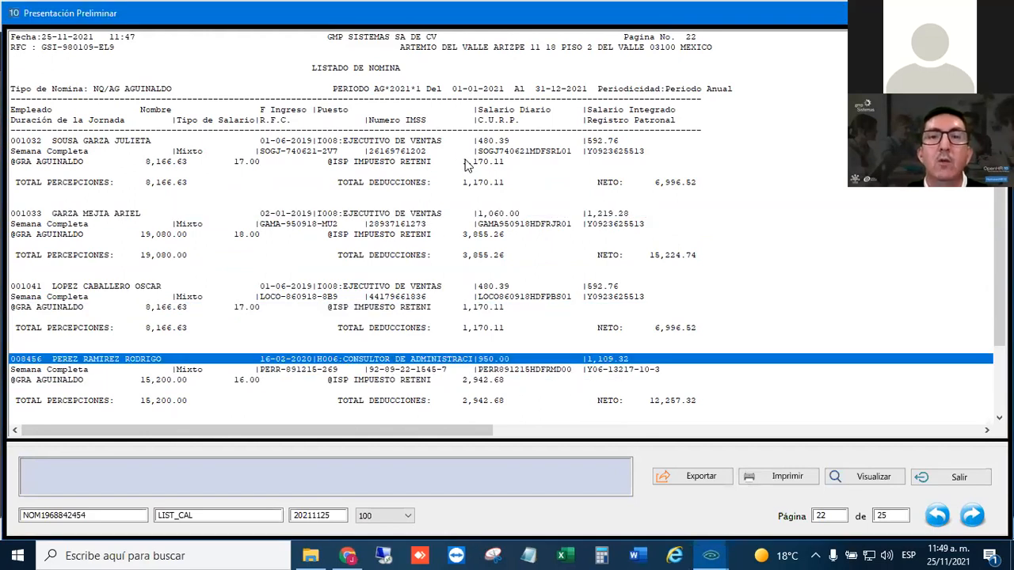
left_click(466, 161)
left_click(654, 184)
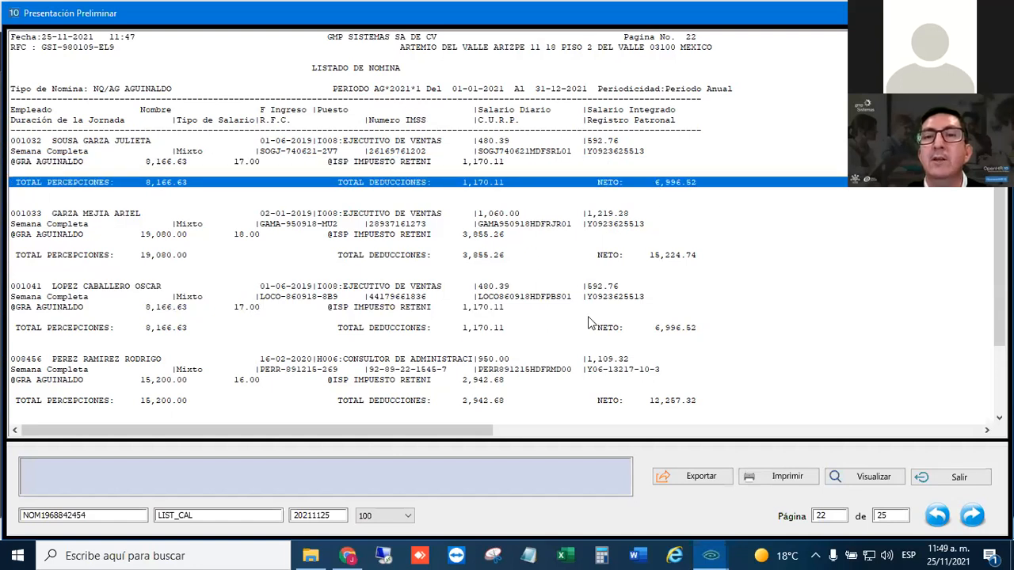
scroll(688, 396, "down", 2)
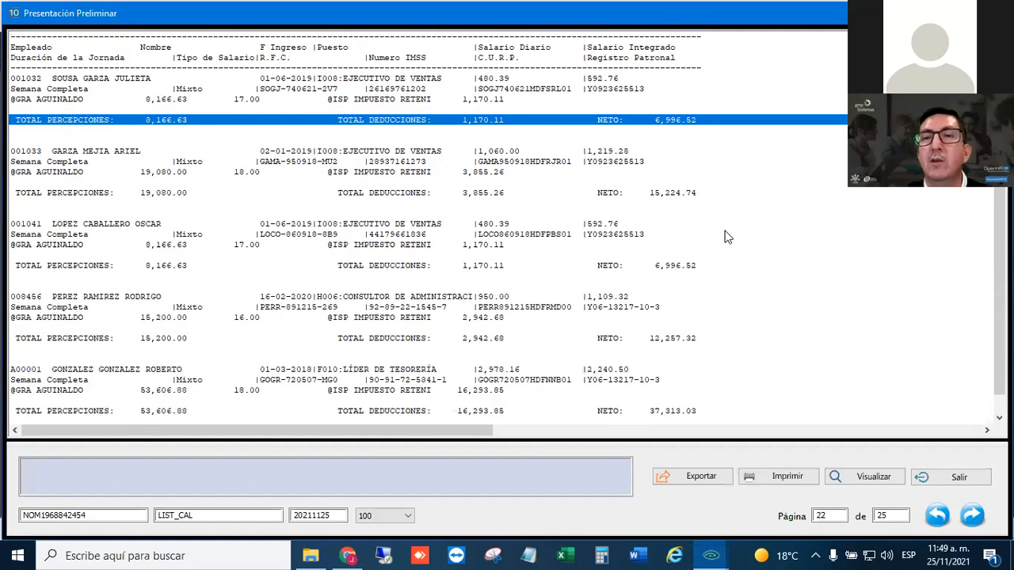
left_click(688, 197)
left_click(687, 268)
left_click(687, 341)
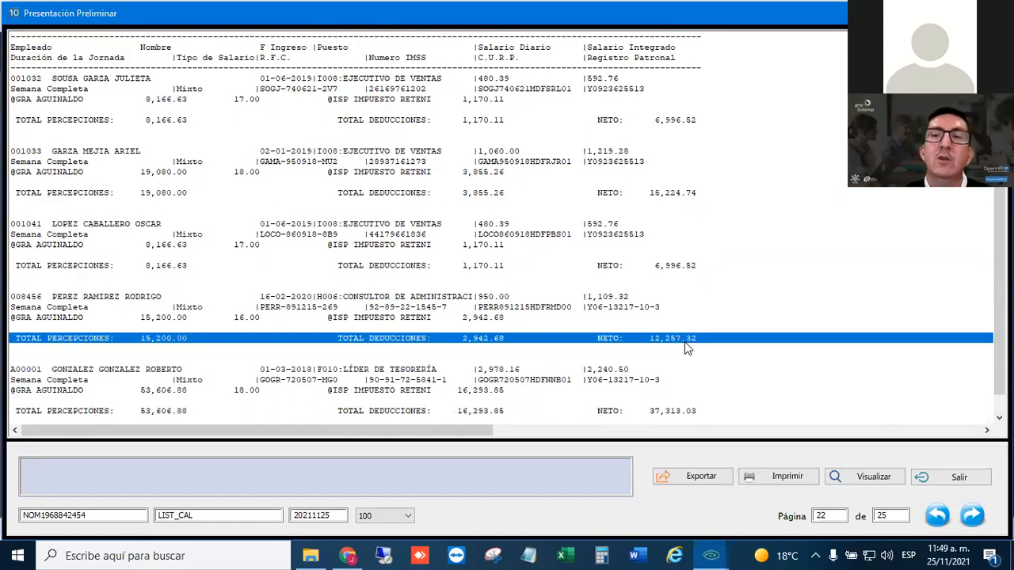
left_click(671, 412)
scroll(670, 365, "down", 1)
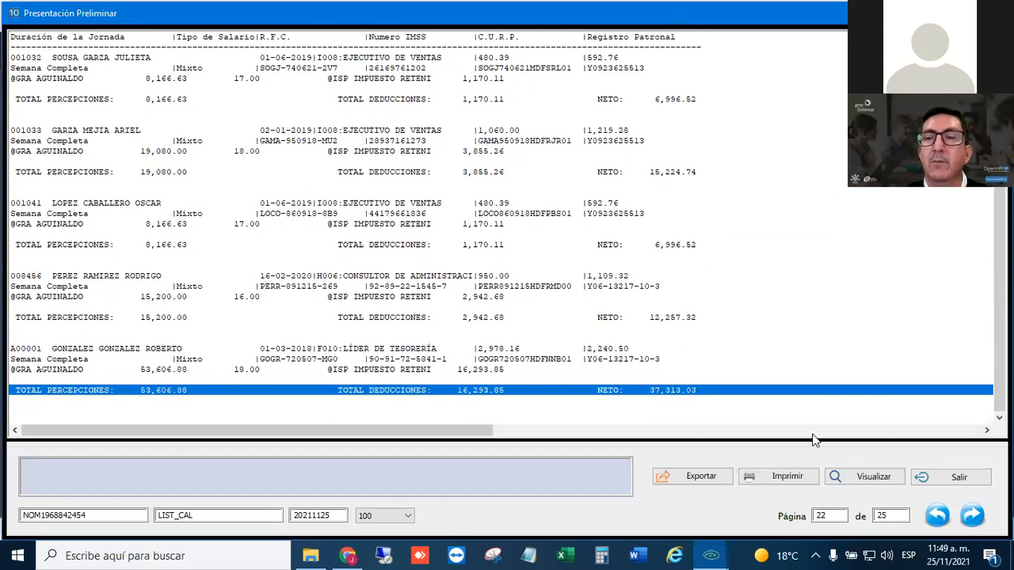
- Exit the report preview and close both the progress window and the Listado de Nómina dialog
left_click(958, 476)
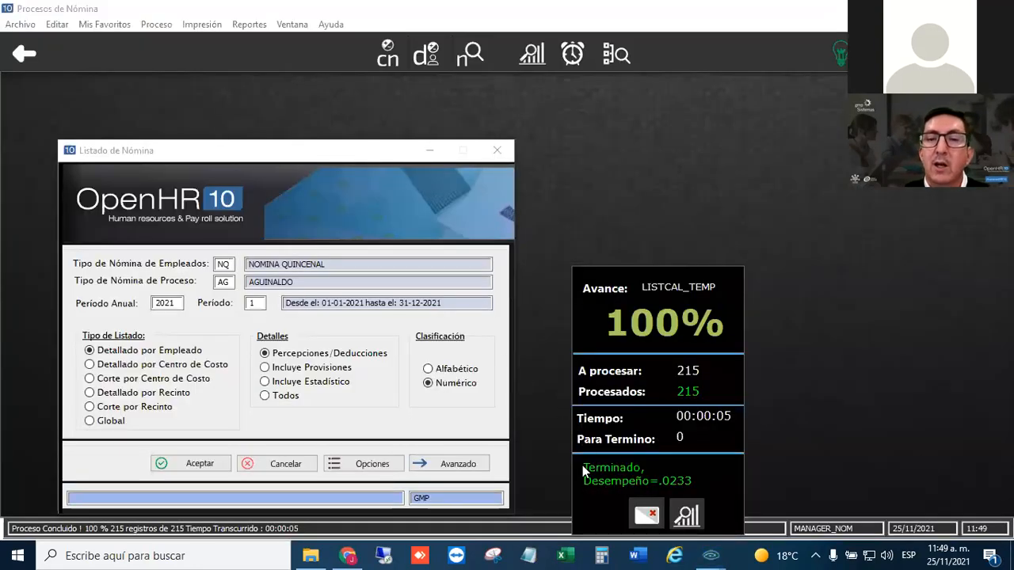
left_click(646, 516)
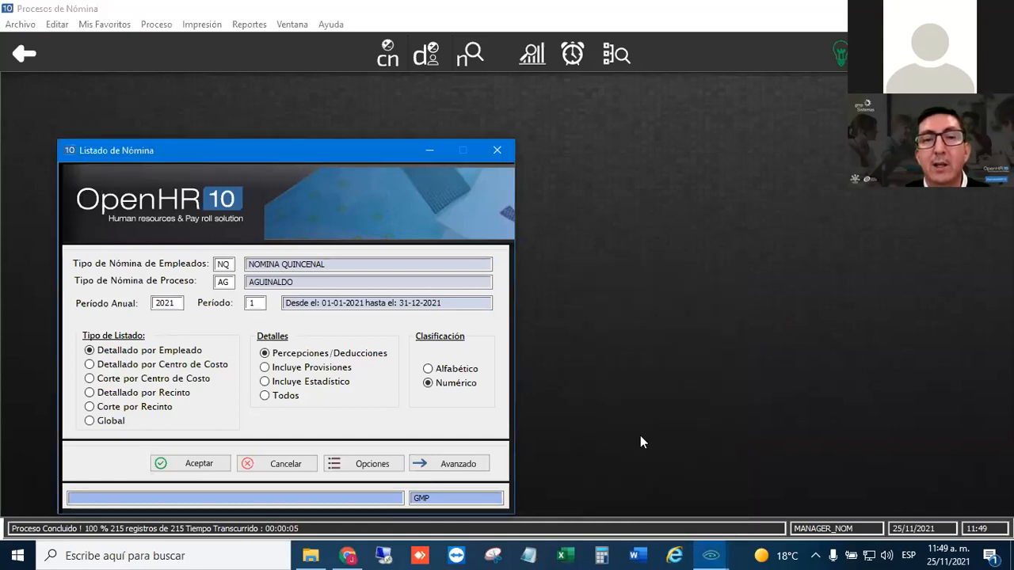
left_click(497, 150)
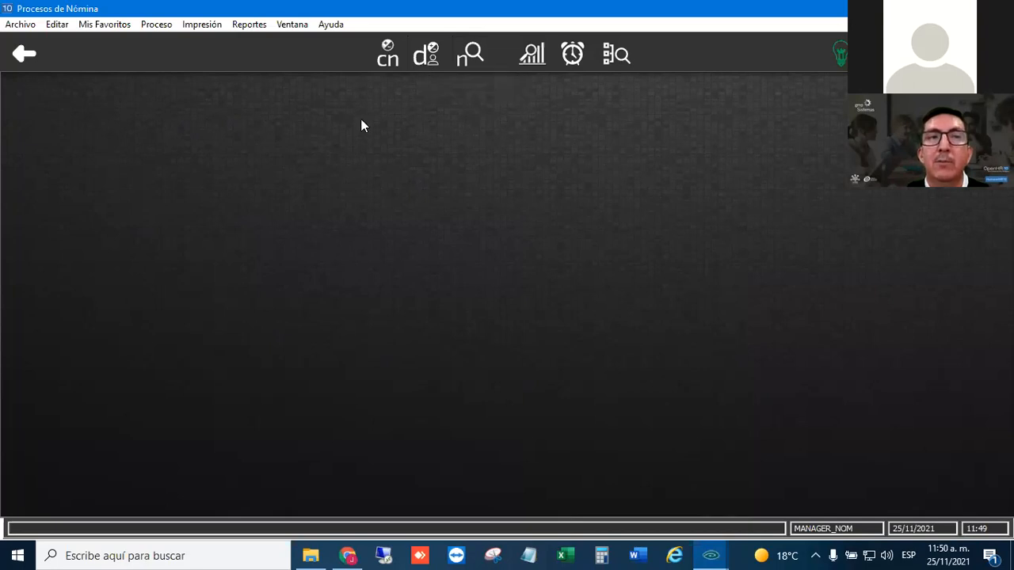
- Open the incident query by employee and load the first employee by entering the six-character employee number
left_click(426, 55)
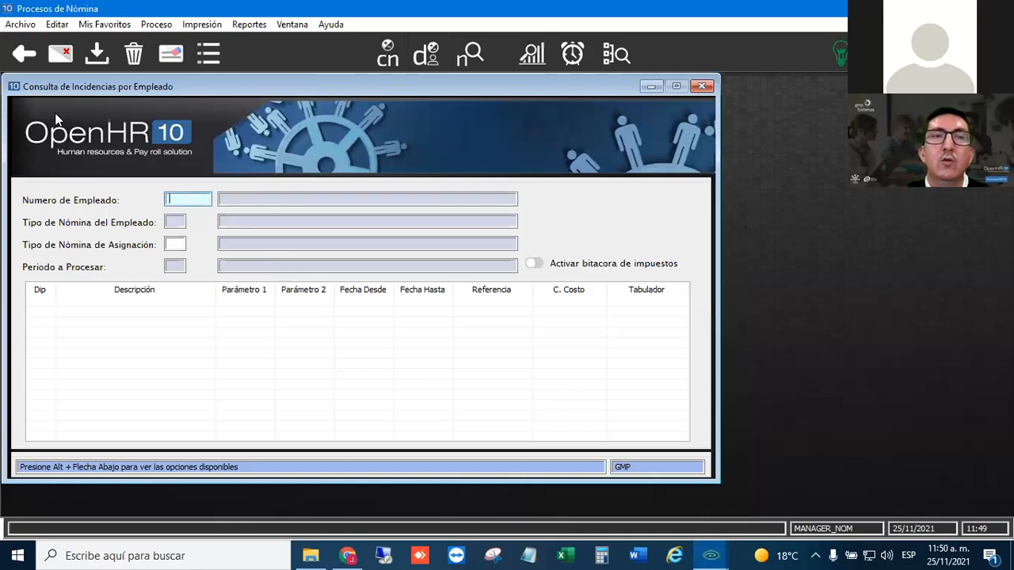
type("0000001")
key("Tab")
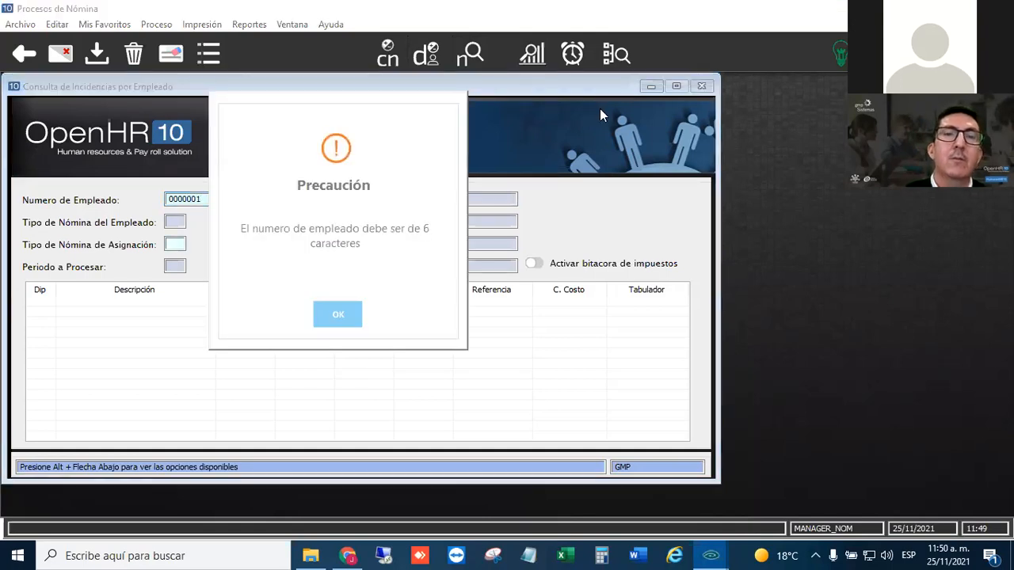
key("Return")
type("00000")
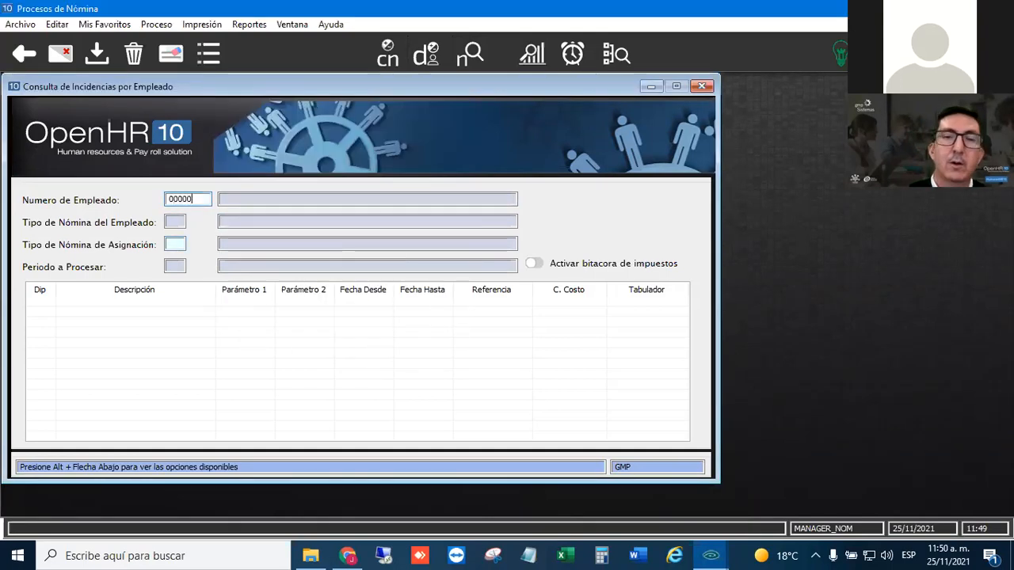
type("1")
key("Tab")
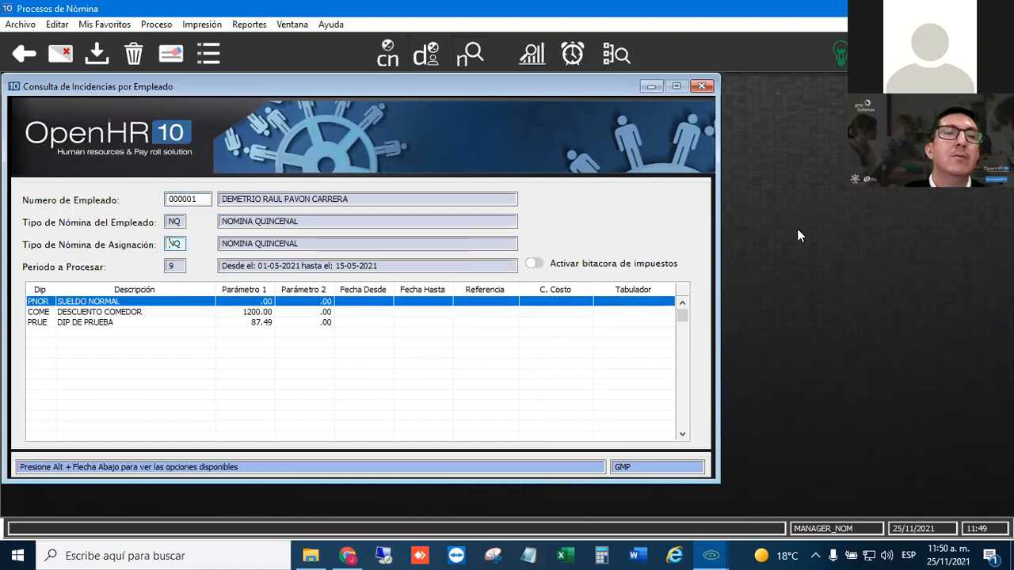
- Set the employee's Tipo de Nómina de Asignación to AG and activate the tax log (bitácora de impuestos)
key("Delete")
key("Delete")
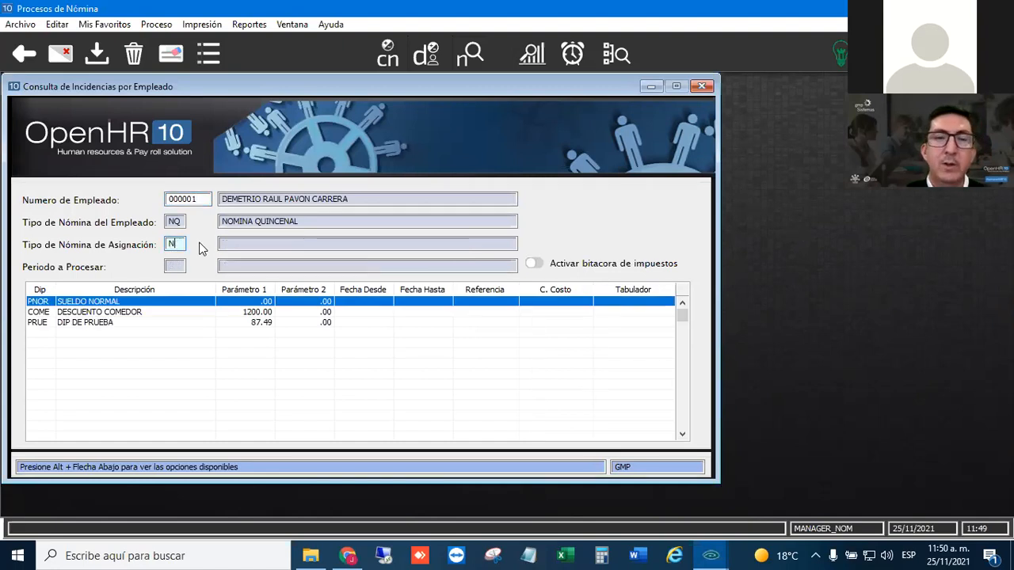
type("AG")
key("Tab")
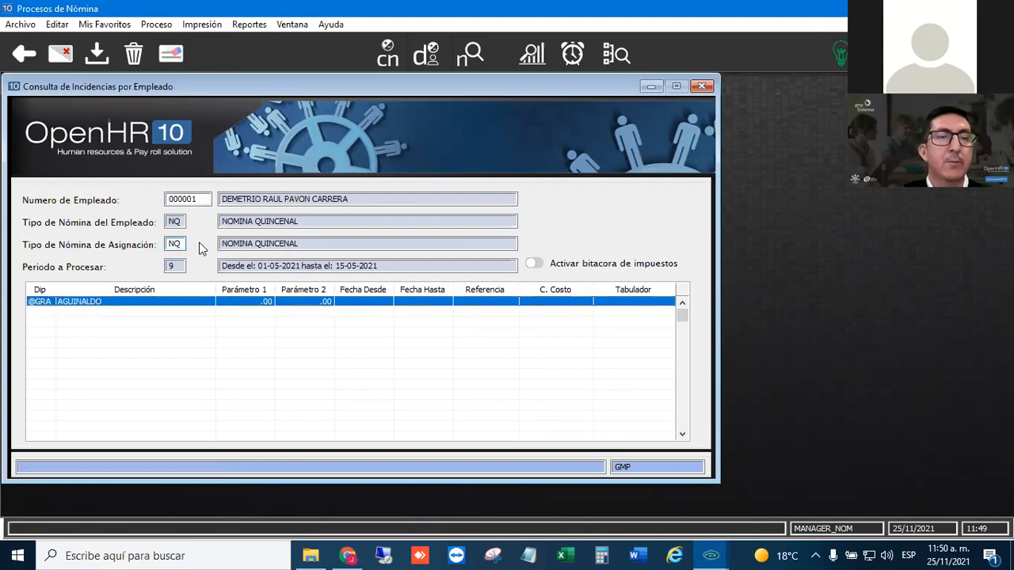
left_click(91, 312)
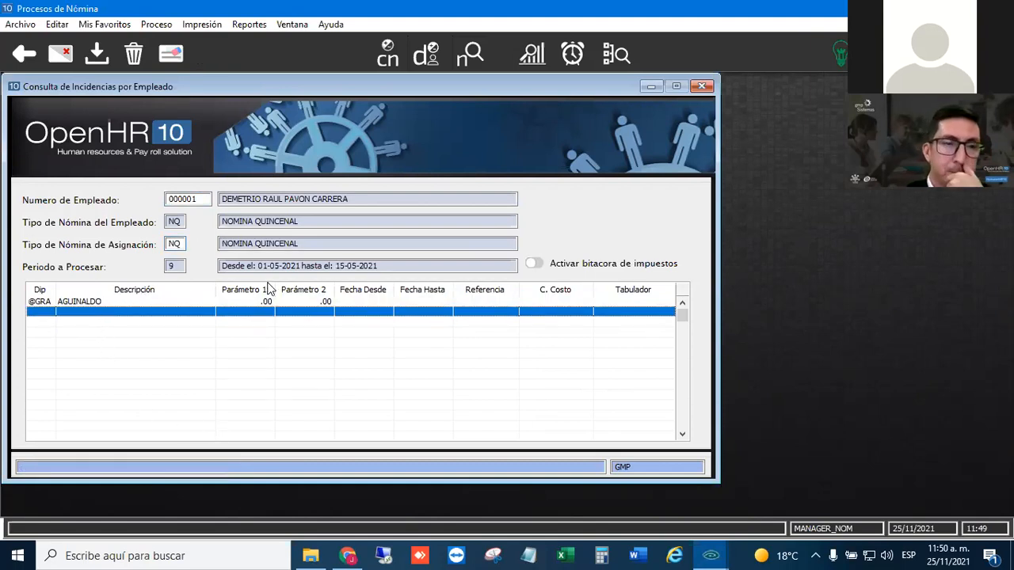
left_click(534, 264)
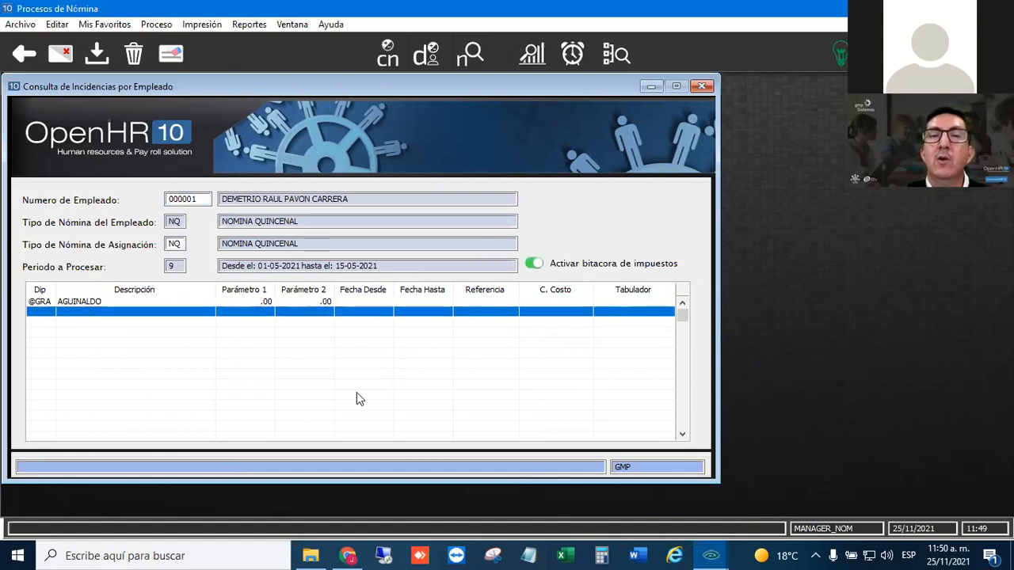
- Open the payroll calculation for the consulted employee, dismissing the runtime error and closing the OpenInsight Debugger
left_click(388, 62)
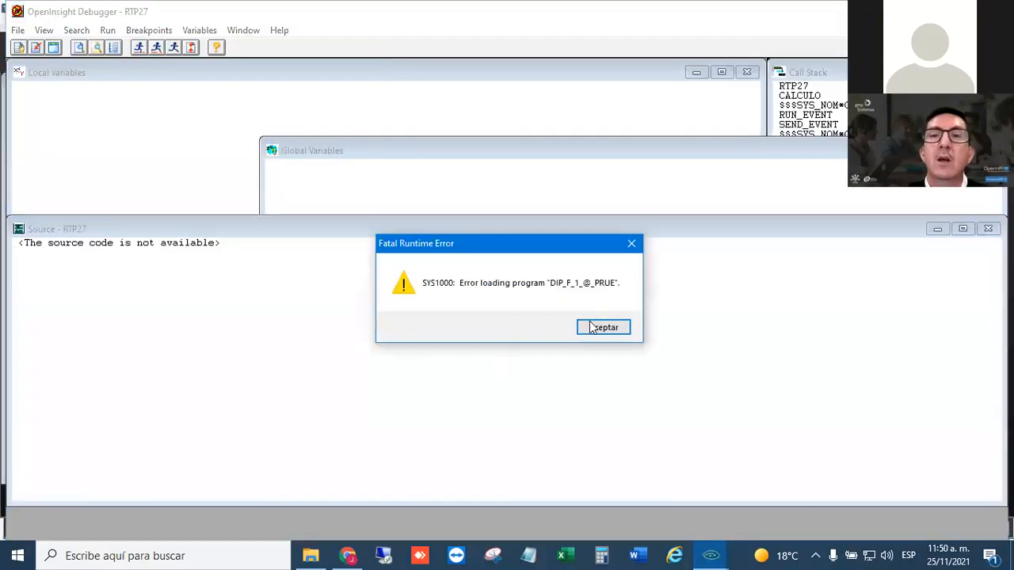
left_click(593, 327)
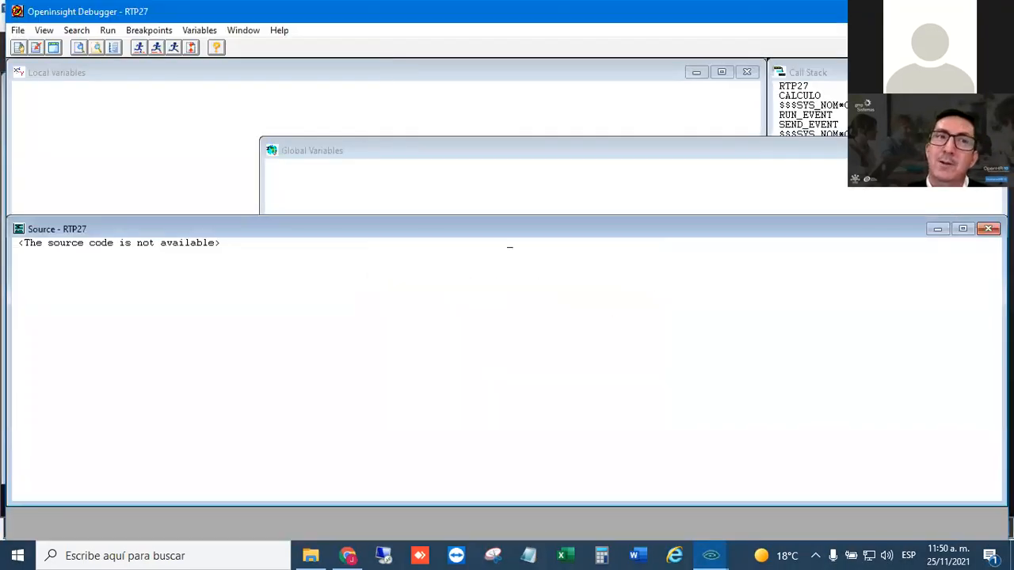
left_click(992, 11)
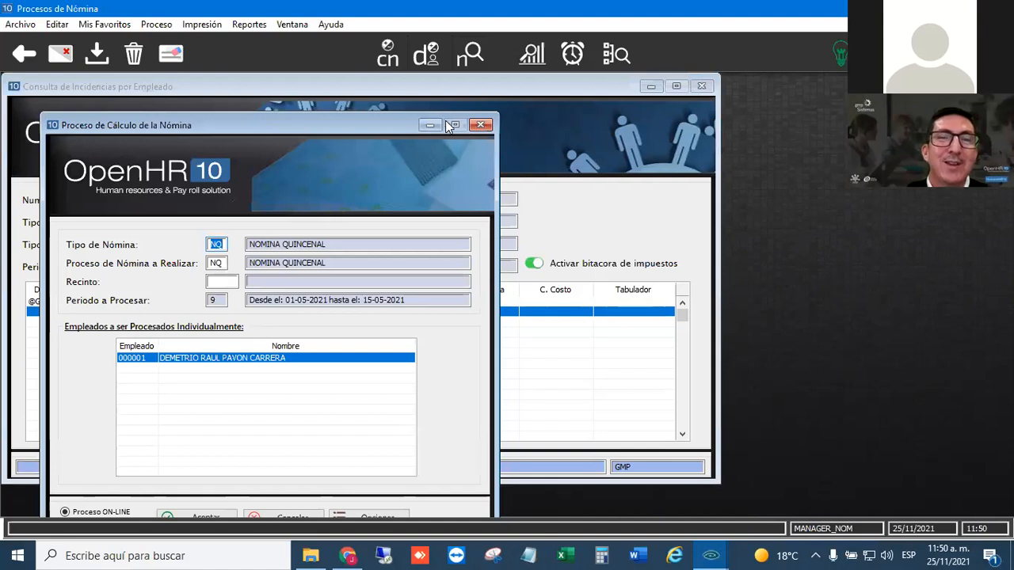
- Close the payroll calculation dialog, set Tipo de Nómina de Asignación to AG, and calculate the employee's payroll to produce the tax log
left_click(482, 125)
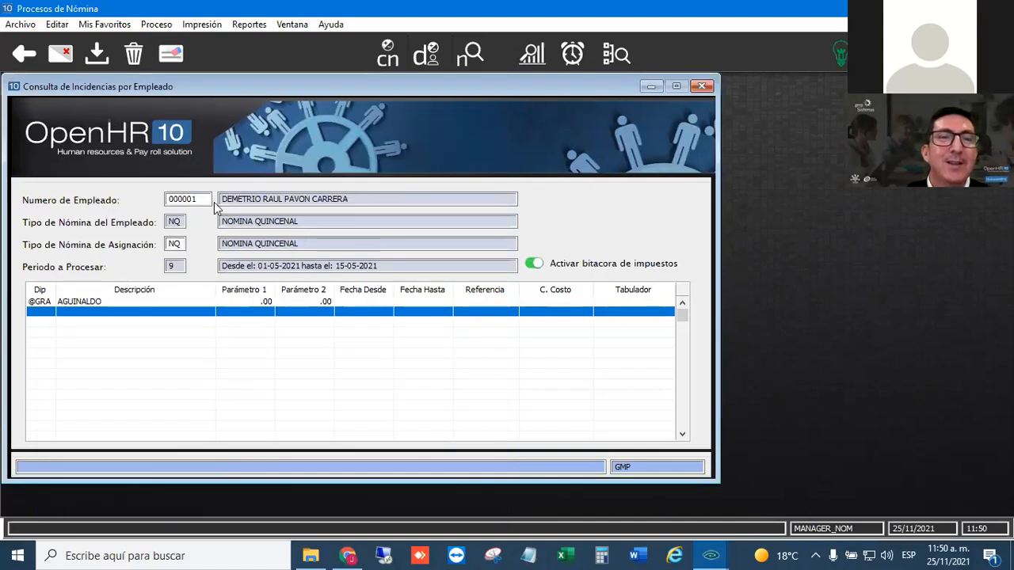
double_click(180, 247)
type("AG")
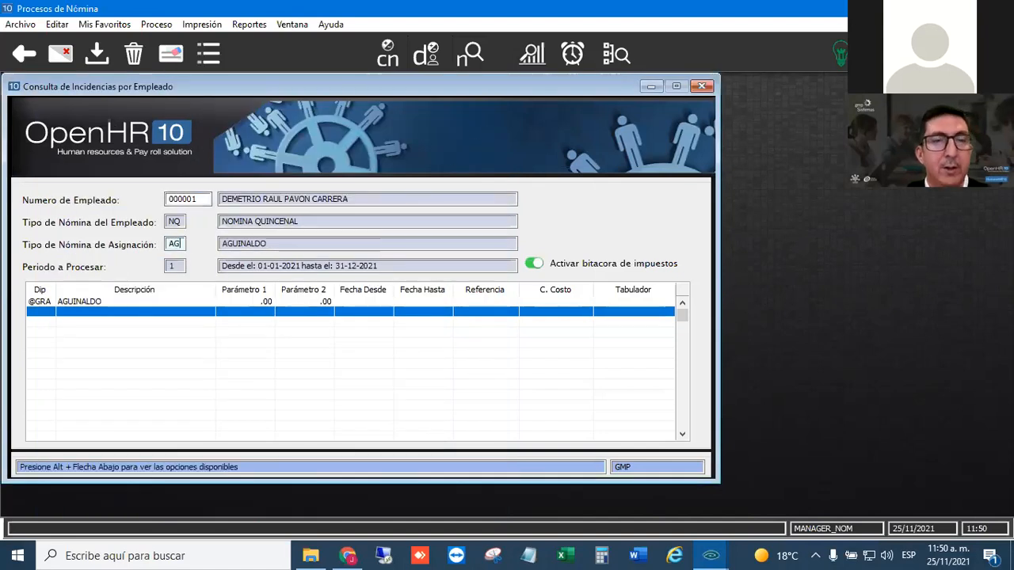
left_click(186, 322)
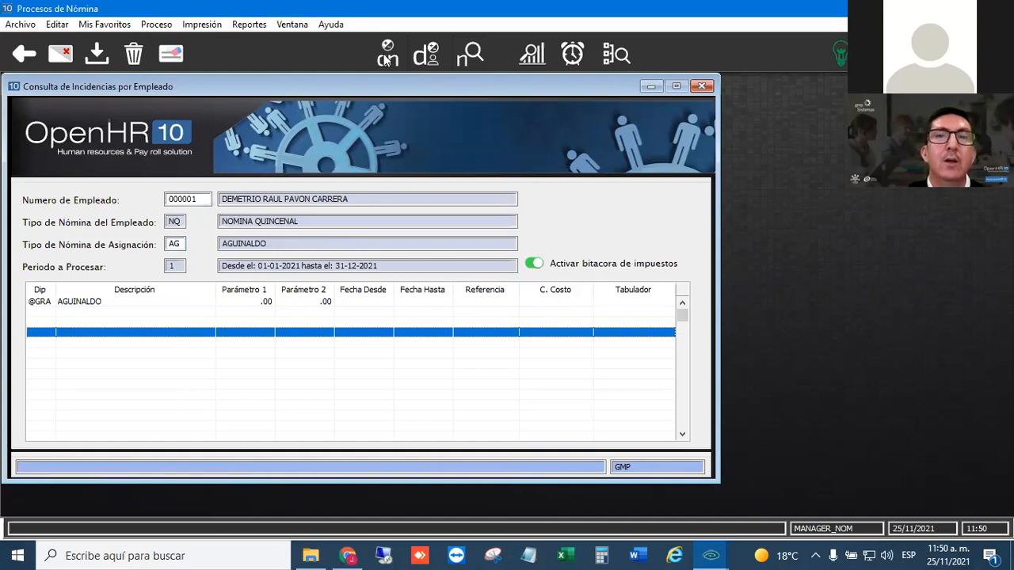
left_click(388, 56)
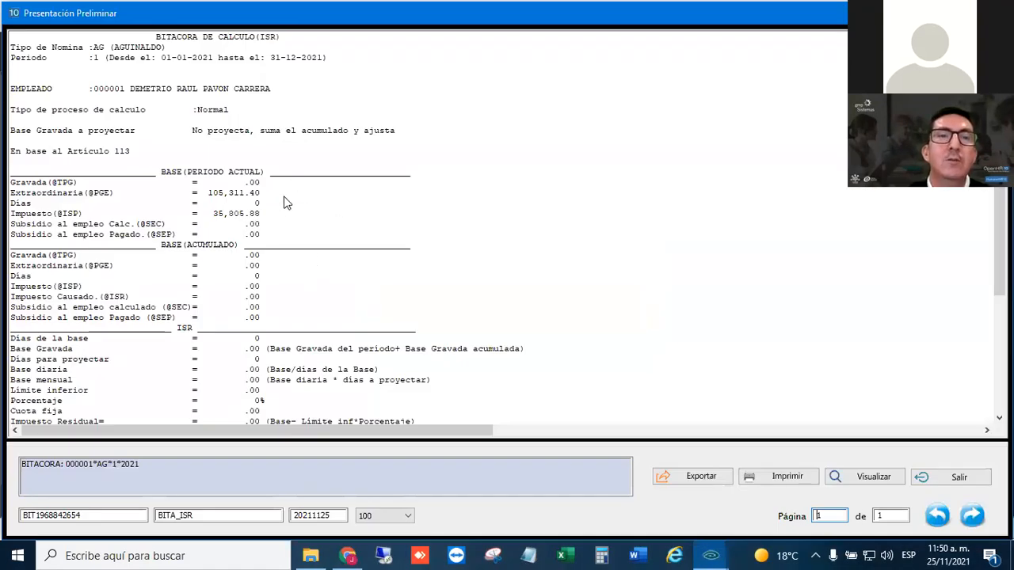
- Examine the current-period Extraordinaria, Impuesto and Días lines in the ISR log, then the sections down to Impuesto Extraordinario
left_click_drag(283, 204, 276, 255)
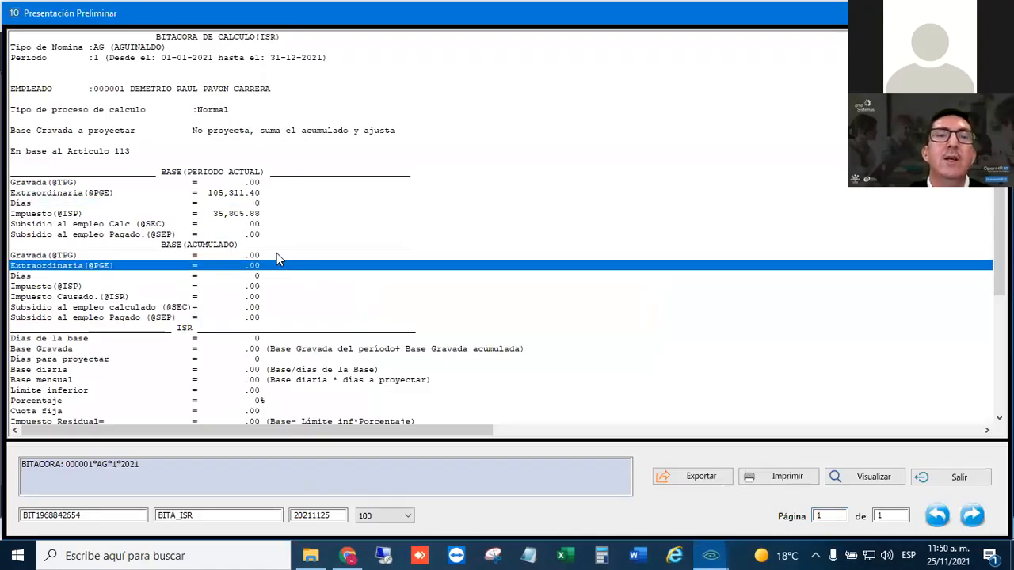
left_click(132, 193)
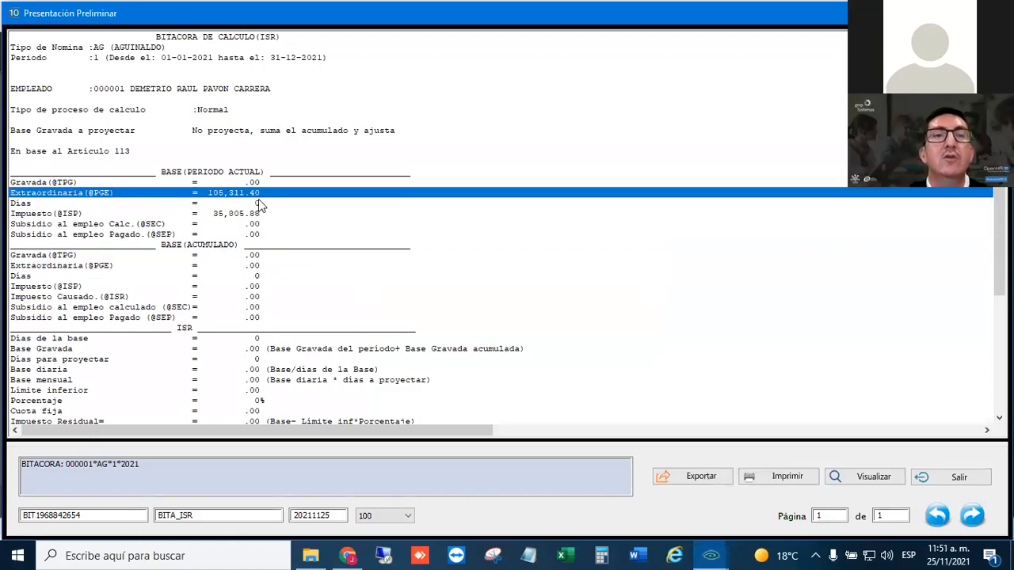
left_click(74, 216)
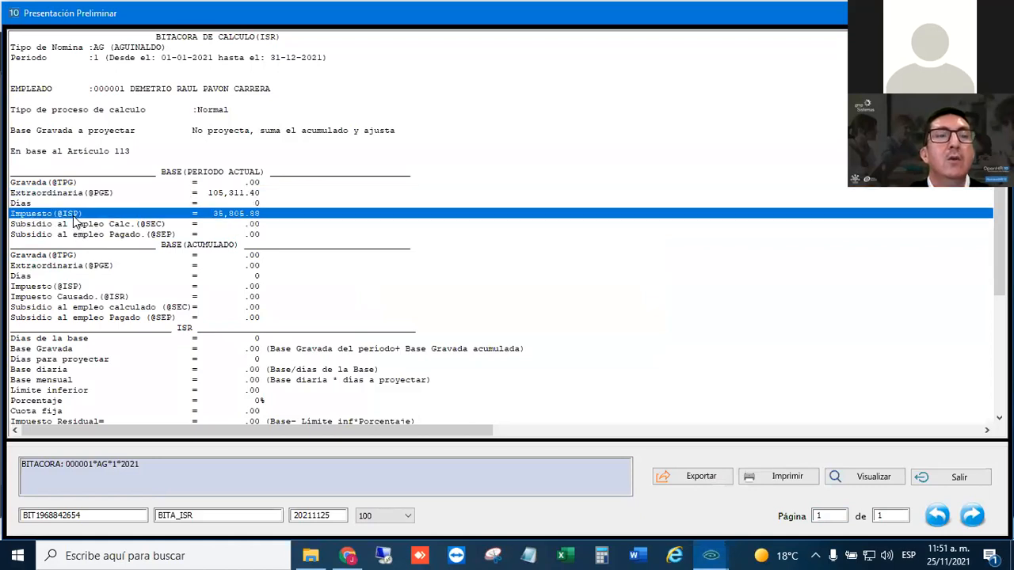
left_click(259, 203)
scroll(261, 323, "down", 1)
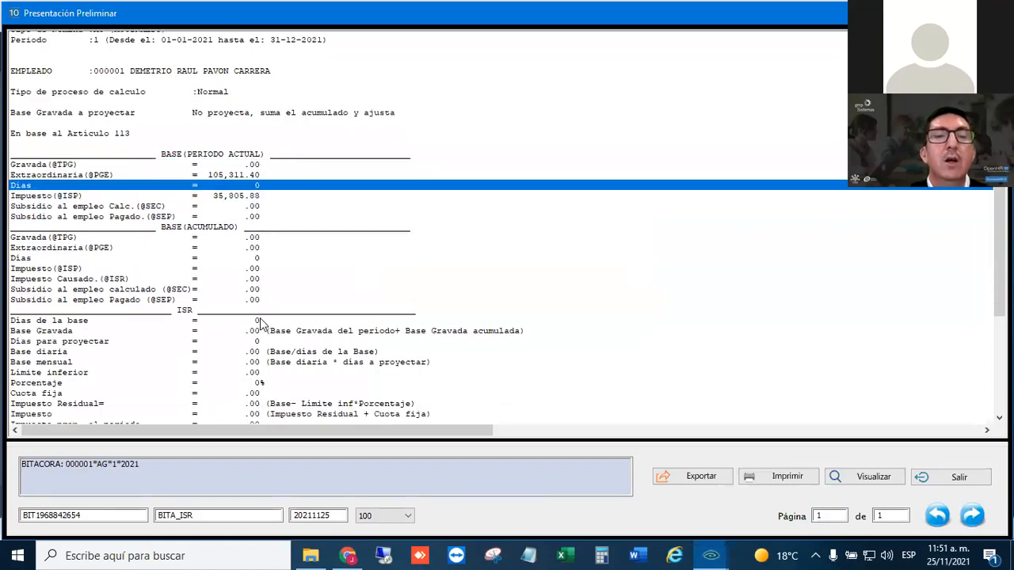
scroll(262, 323, "down", 5)
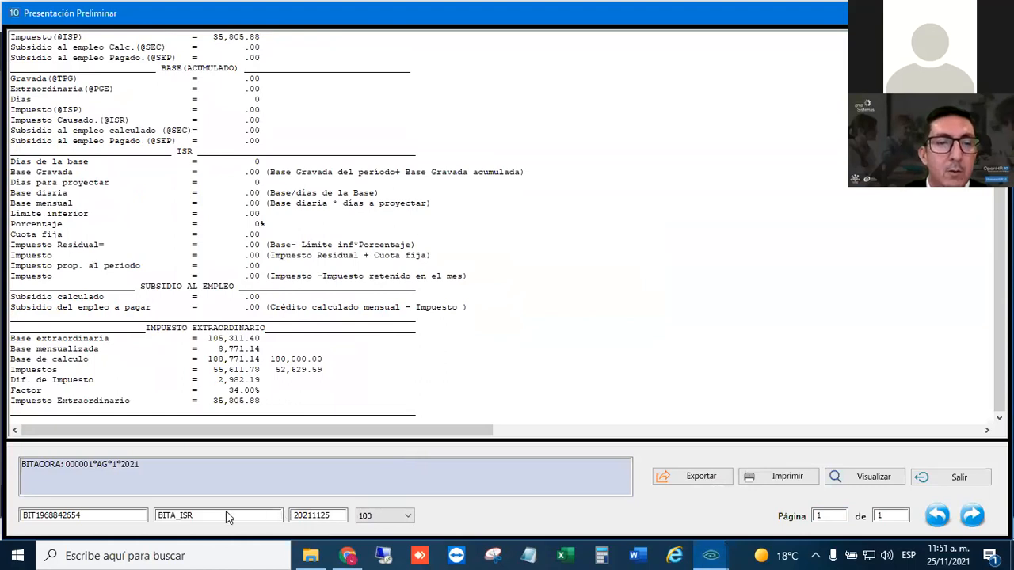
left_click(405, 517)
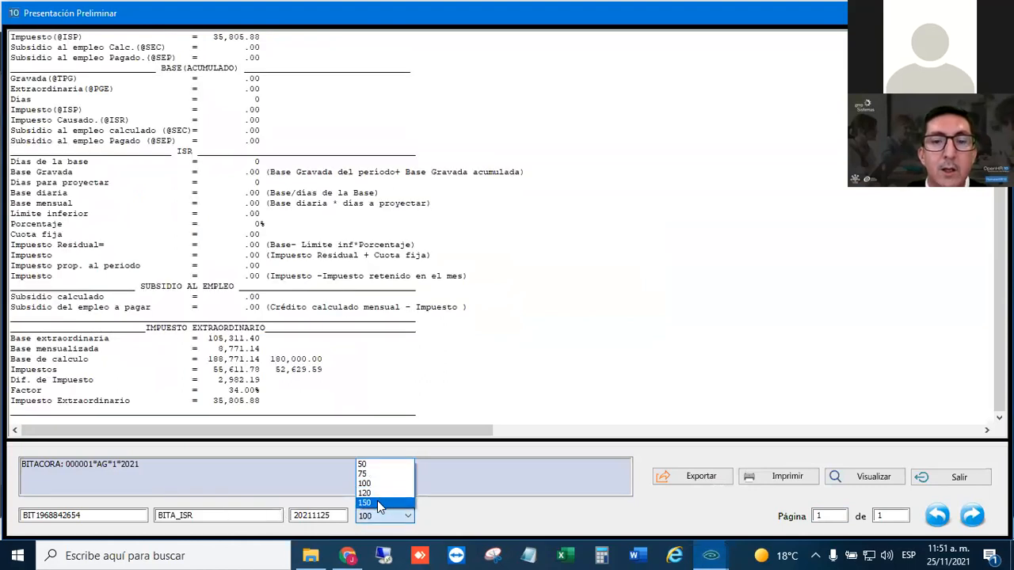
left_click(377, 502)
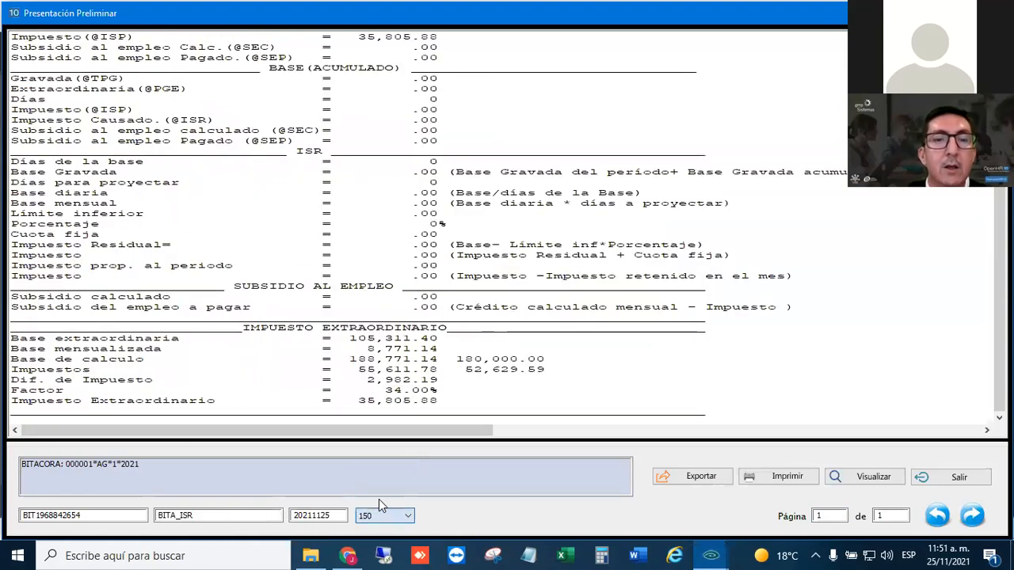
left_click(464, 318)
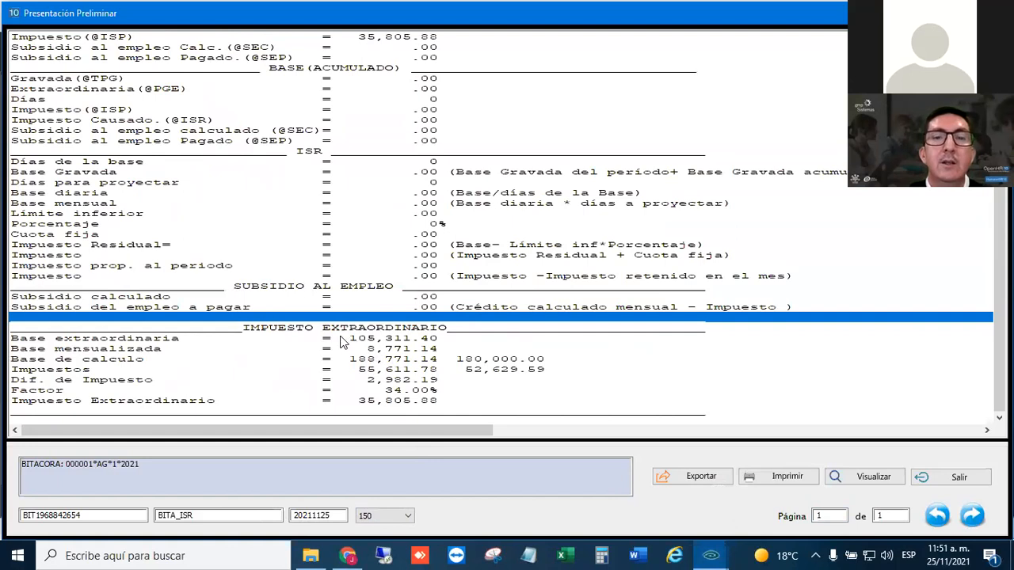
left_click(375, 342)
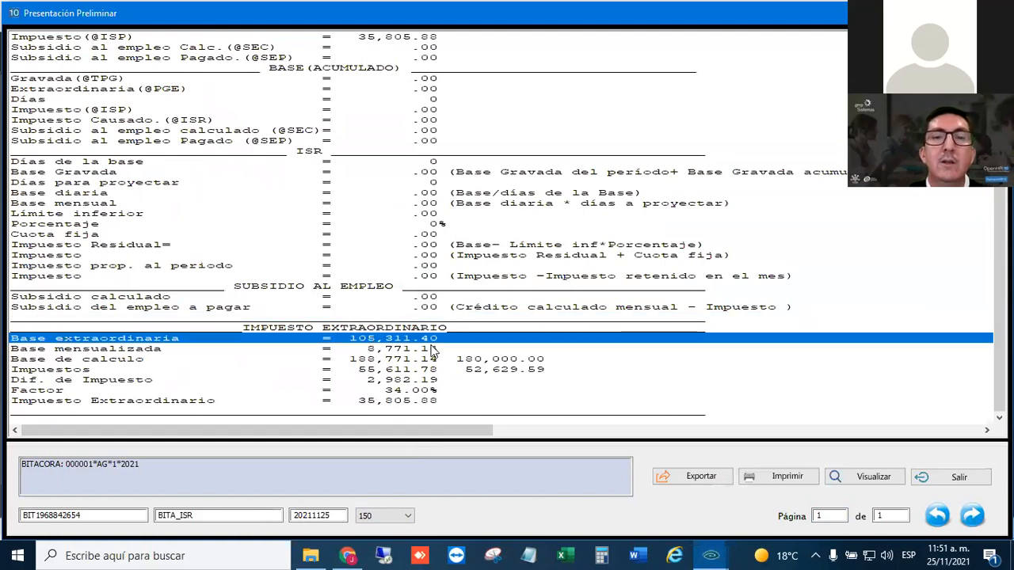
scroll(434, 348, "up", 6)
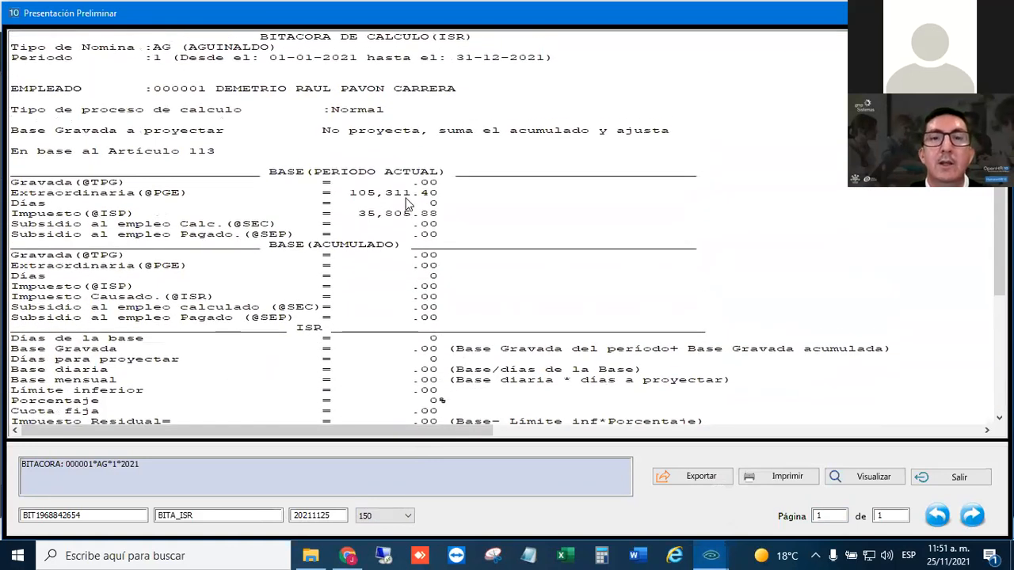
scroll(406, 205, "down", 6)
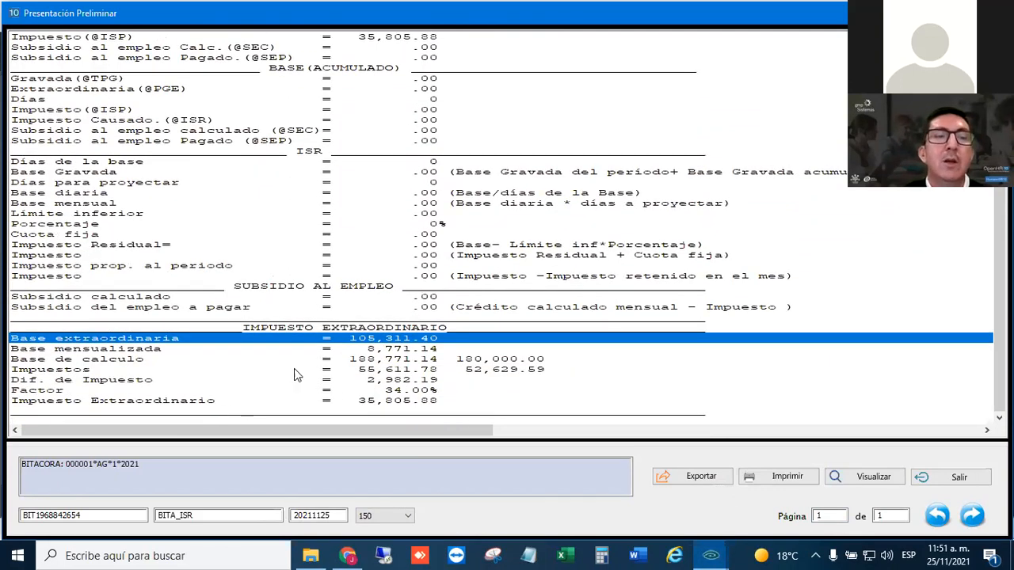
- Trace the extraordinary tax calculation through Base mensualizada, Base de calculo, Impuestos, Dif. de Impuesto, Factor and Impuesto Extraordinario
left_click(382, 349)
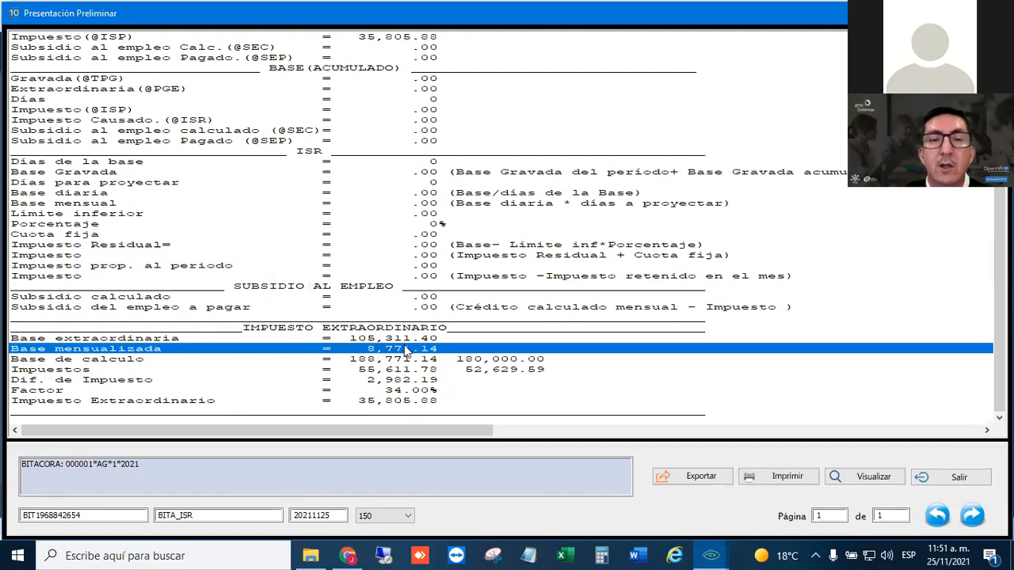
left_click(358, 361)
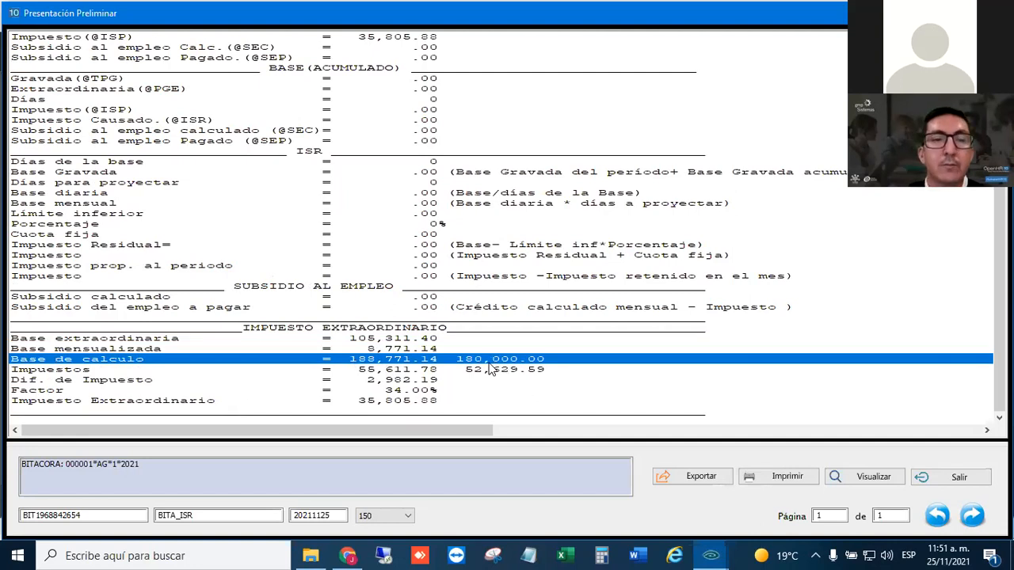
left_click(384, 372)
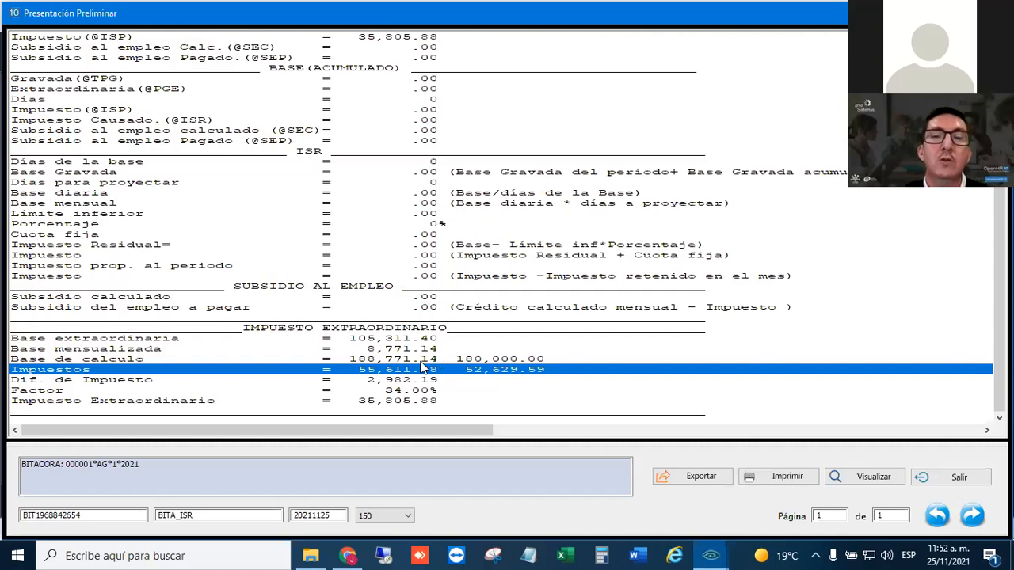
left_click(385, 381)
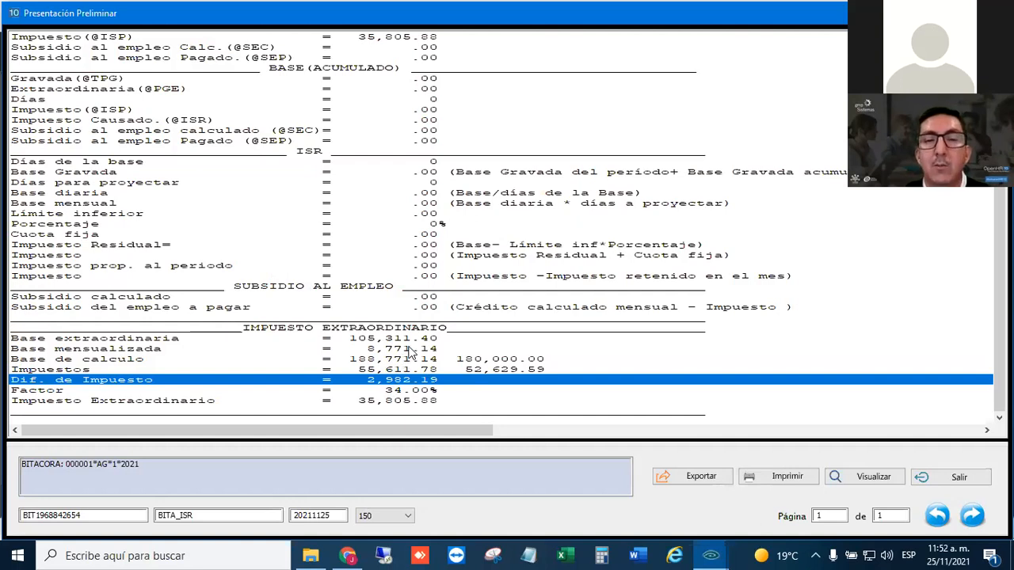
left_click(403, 391)
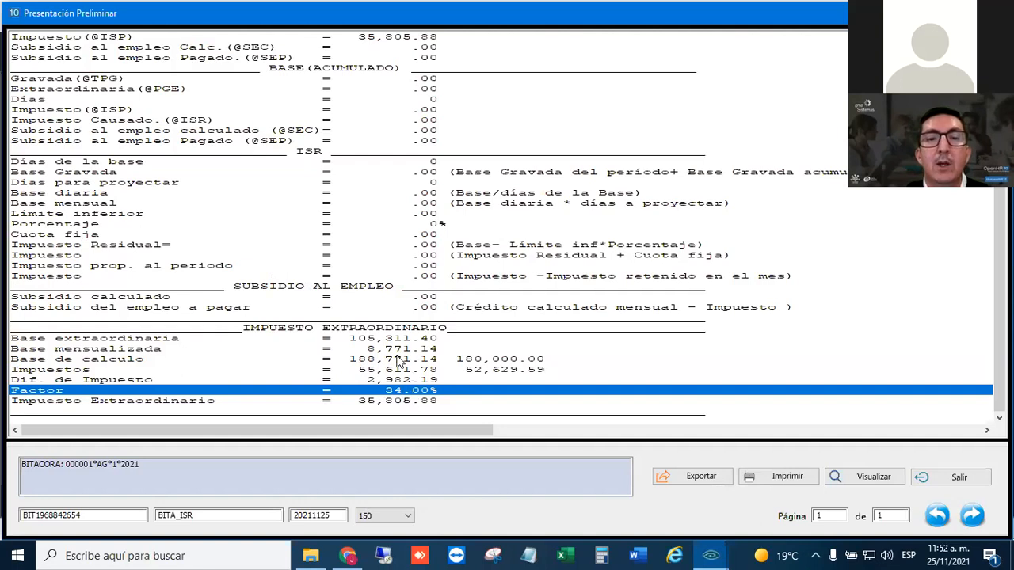
left_click(364, 340)
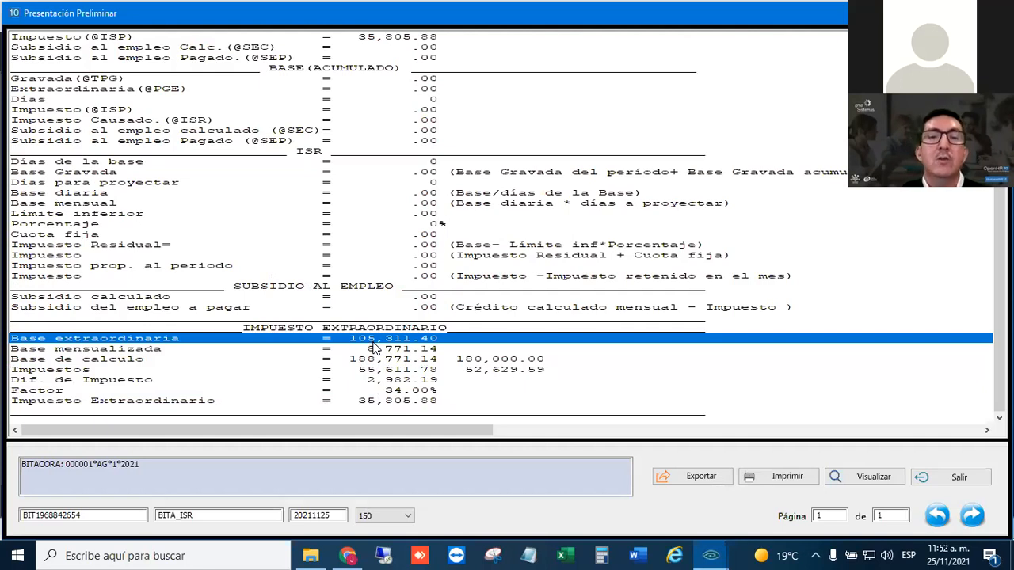
left_click(415, 401)
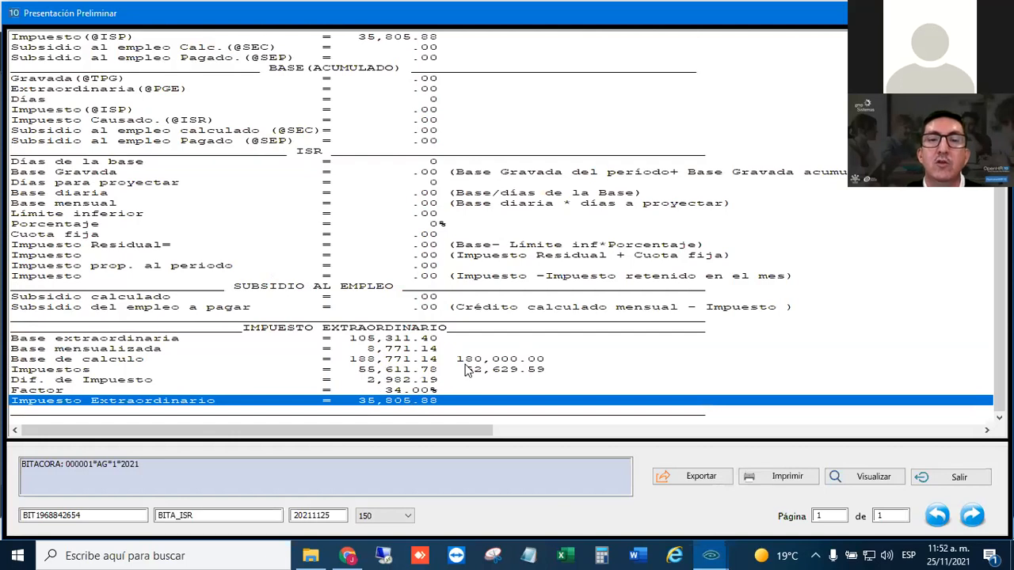
scroll(467, 370, "up", 2)
left_click(449, 102)
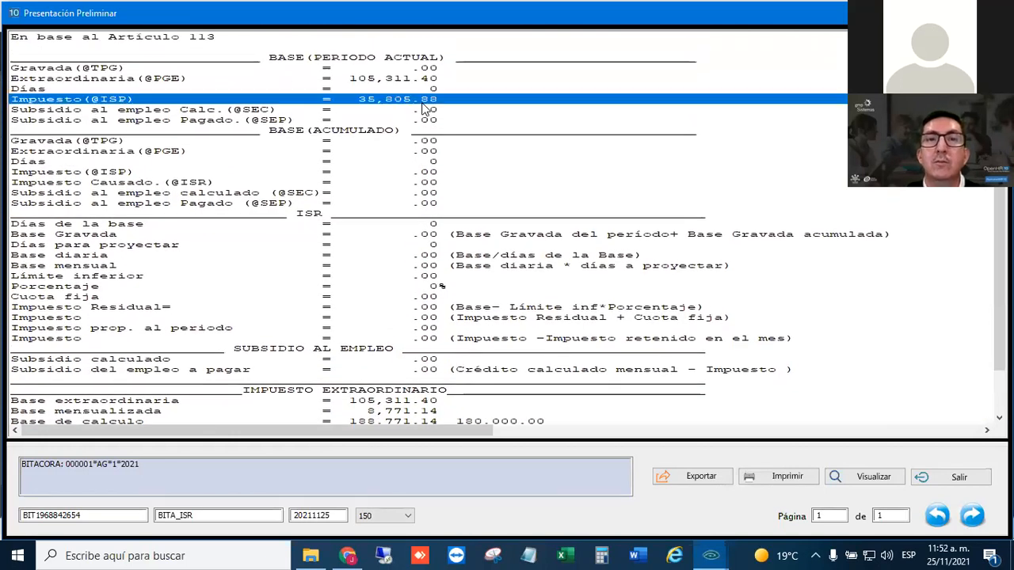
scroll(458, 309, "down", 2)
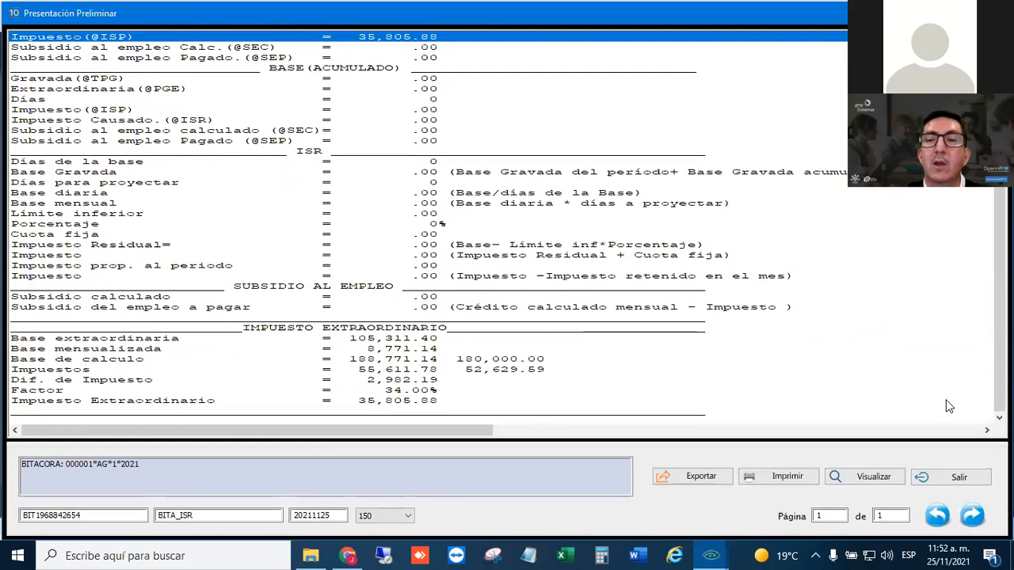
left_click(950, 477)
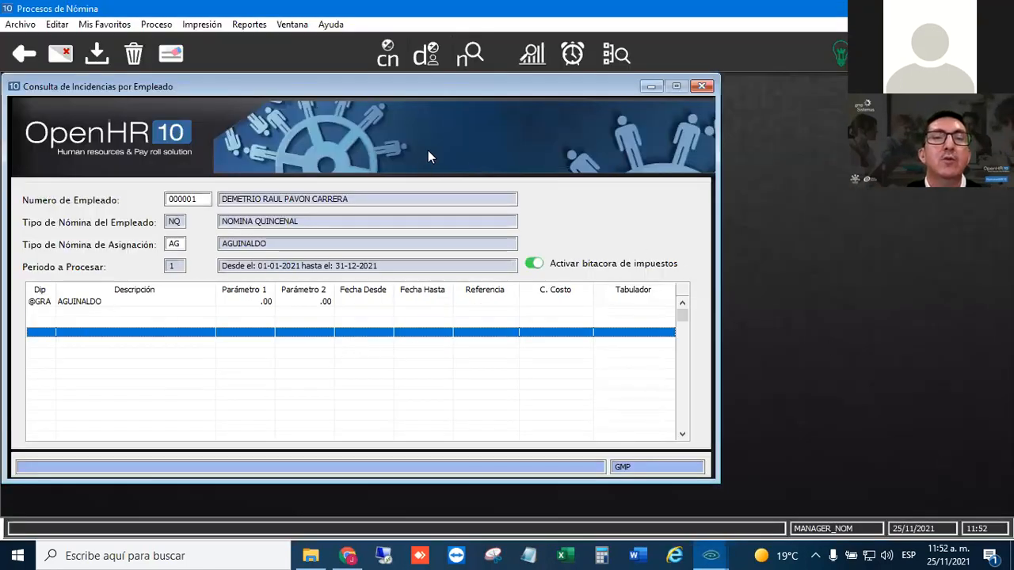
- Open the payroll movements query for the employee and review the Percepciones, Datos Generales, Deducciones and Empresa sections
left_click(468, 55)
left_click_drag(362, 163, 353, 86)
left_click(261, 193)
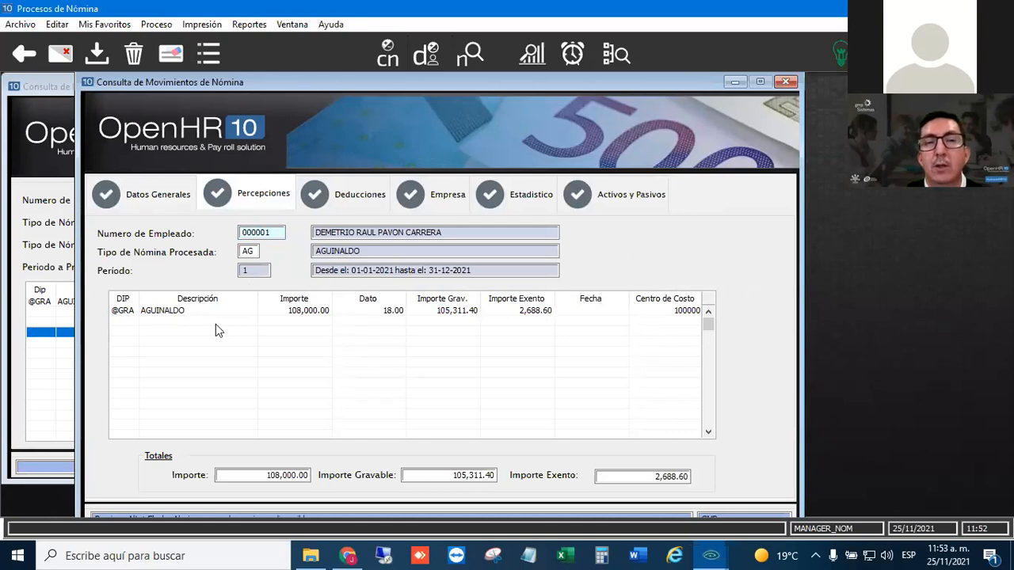
left_click(177, 203)
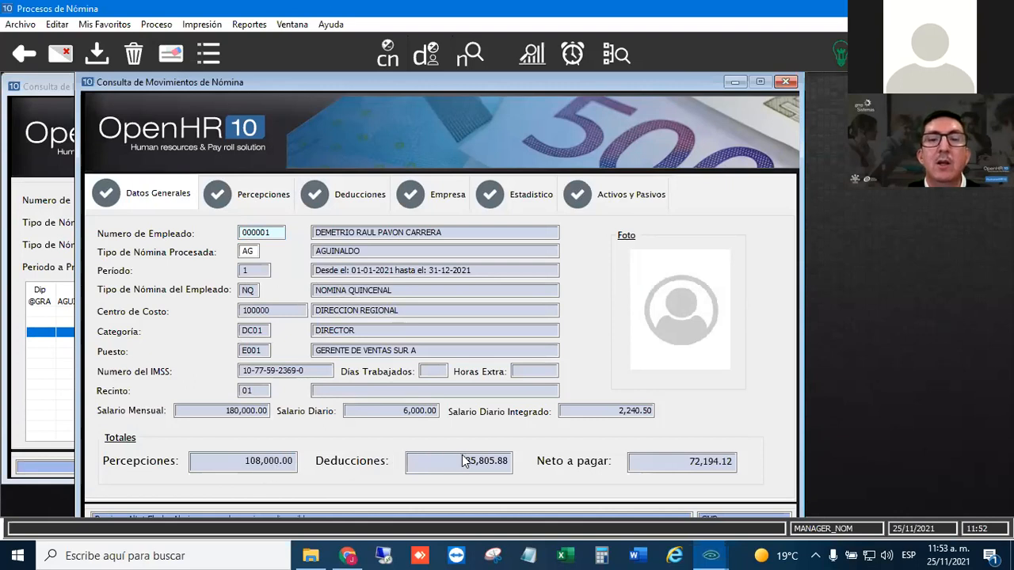
left_click(270, 198)
left_click(357, 192)
left_click(462, 197)
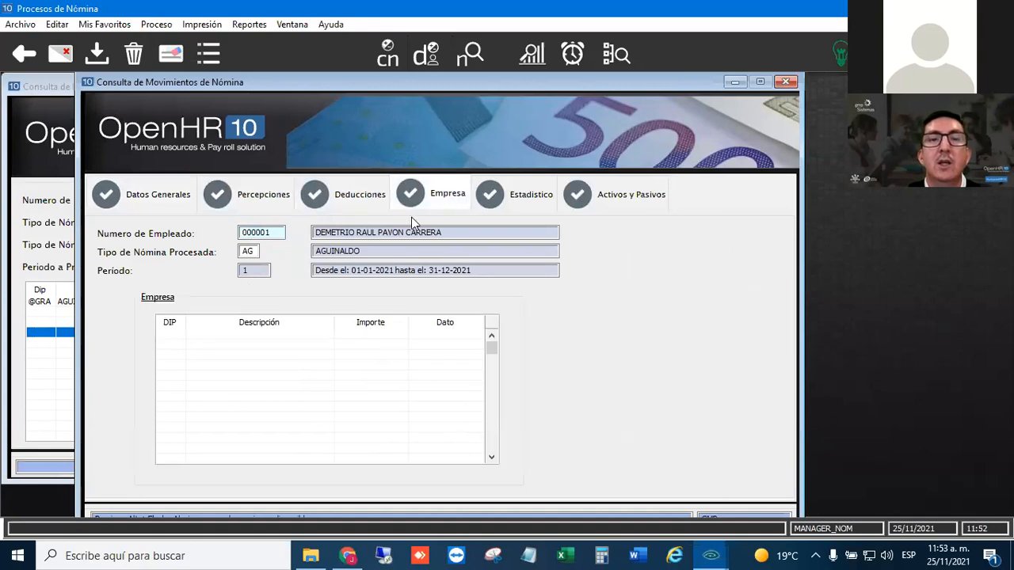
- Compare the employee's Deducciones and Percepciones entries with the Estadístico concepts for the AG payroll
left_click(356, 196)
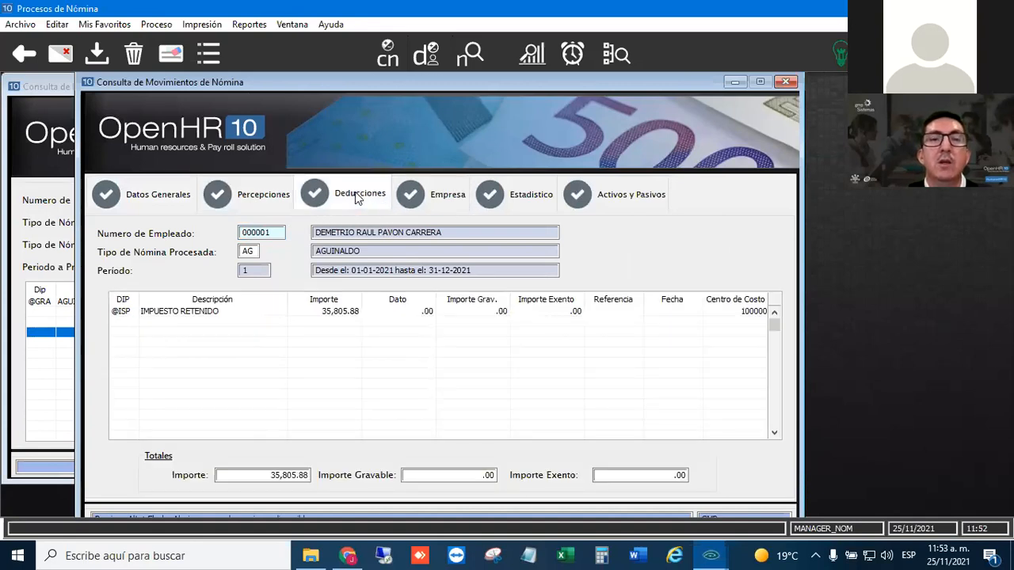
left_click(285, 200)
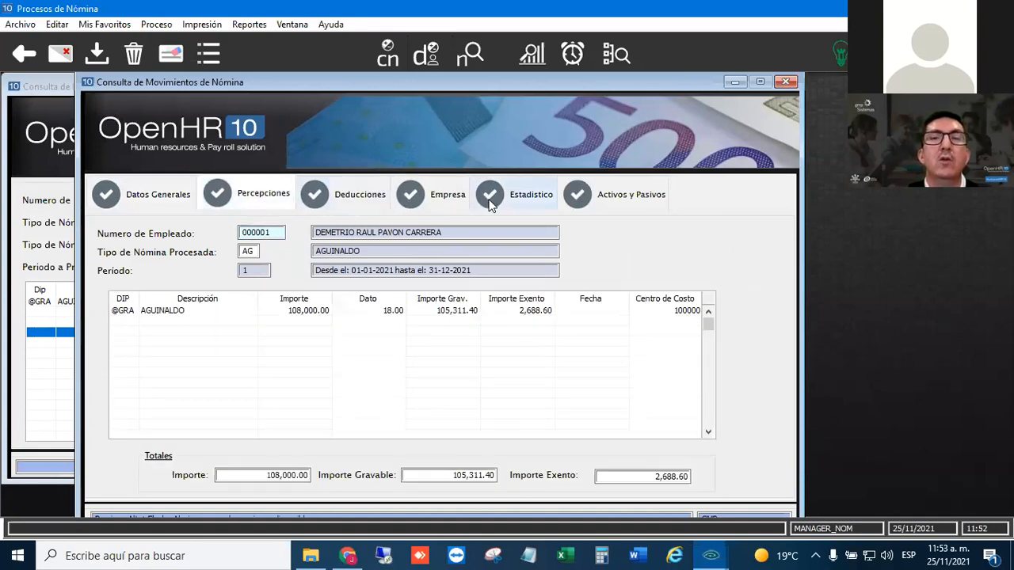
left_click(489, 201)
left_click(253, 204)
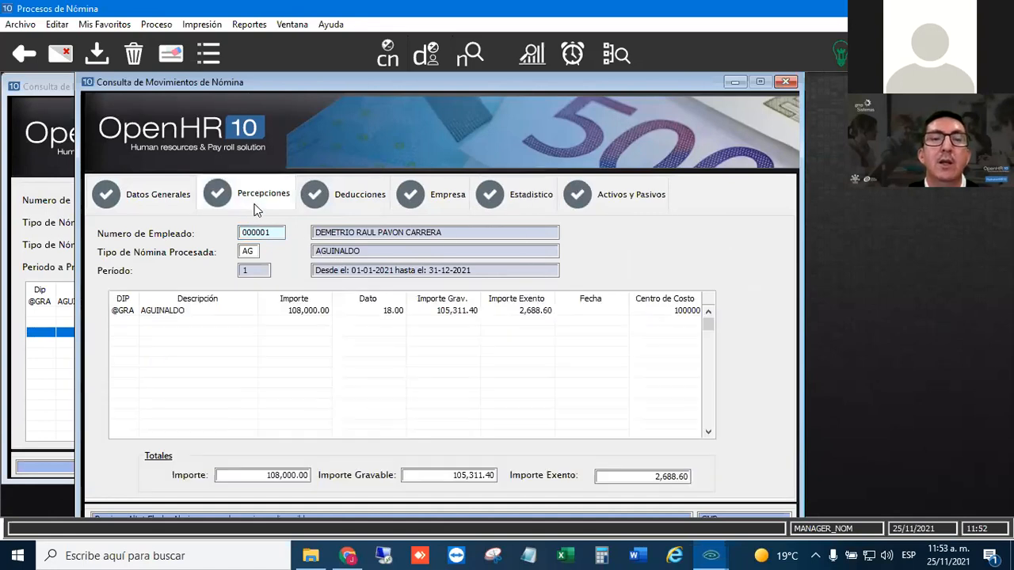
left_click(352, 198)
left_click(538, 199)
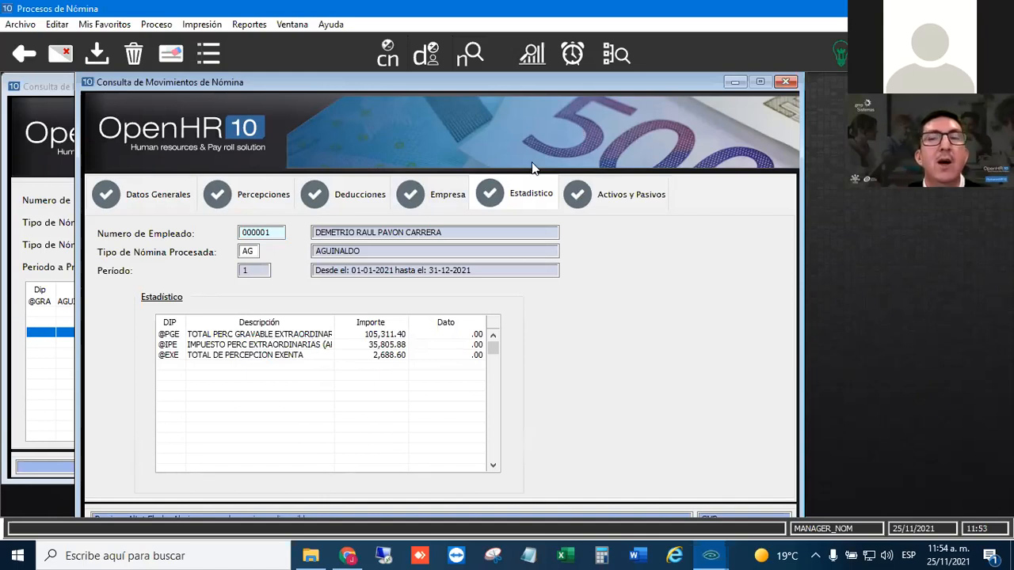
- Check the totals in Datos Generales and close both the payroll movements query and the employee incident query
left_click(164, 196)
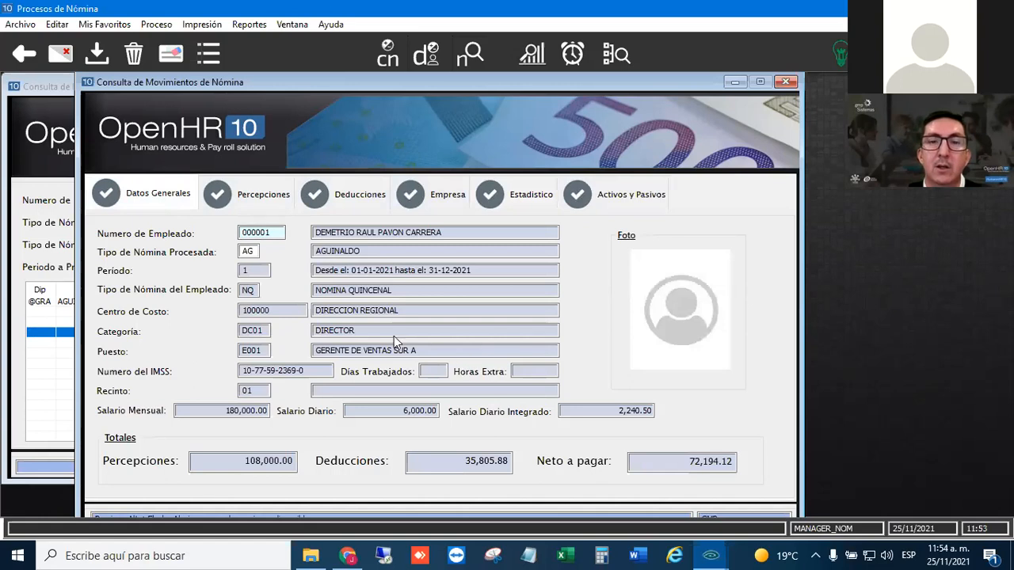
left_click(787, 82)
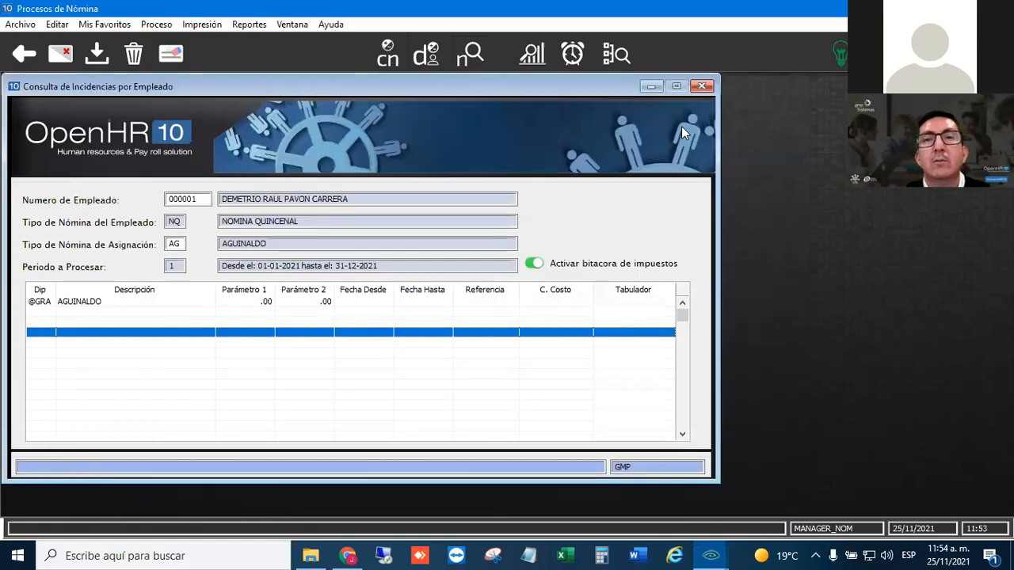
left_click(701, 87)
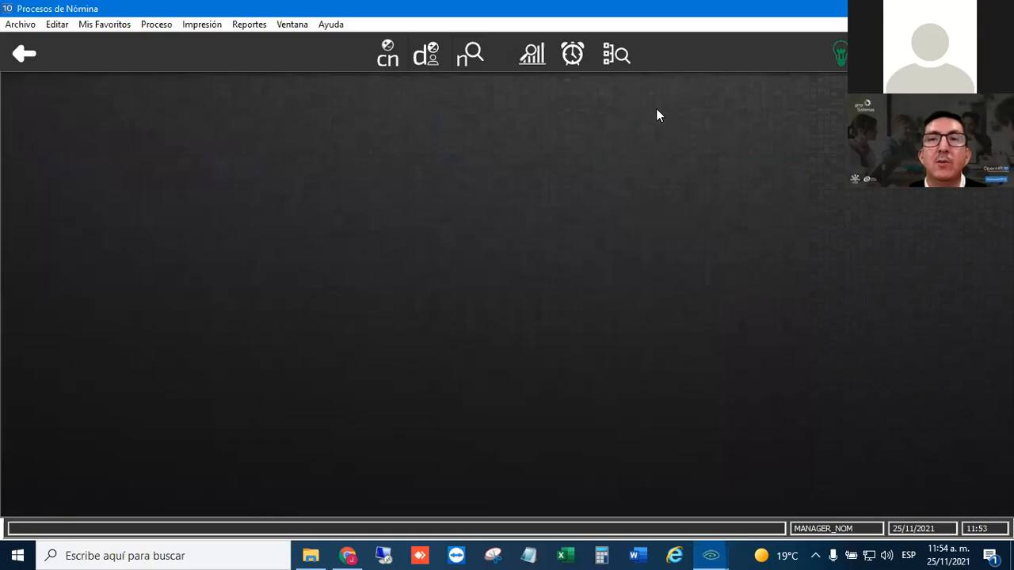
- Open the bank transfer ASCII file generation for the AG payroll, review the available bank formats, and close it without generating
left_click(192, 26)
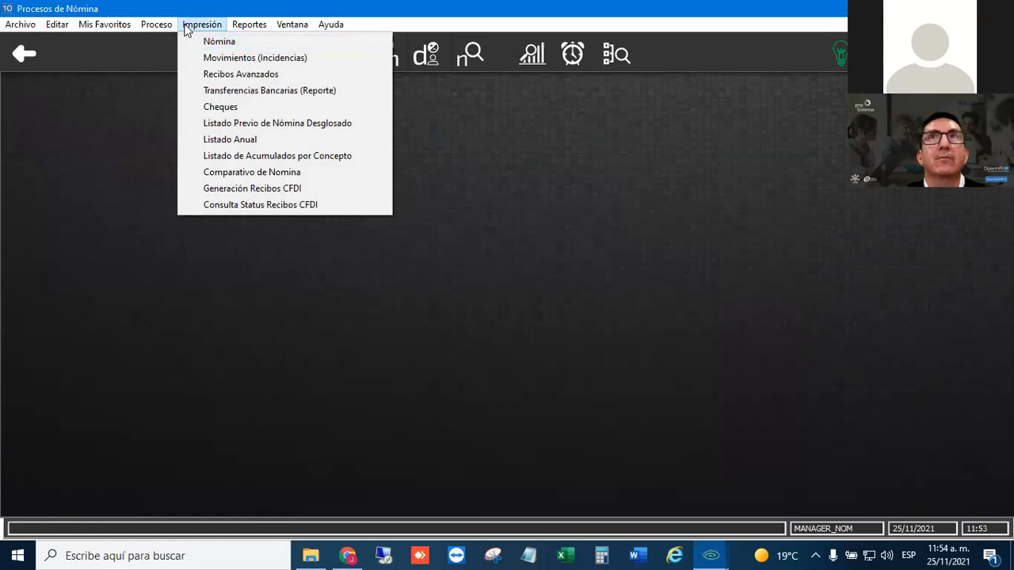
mouse_move(157, 26)
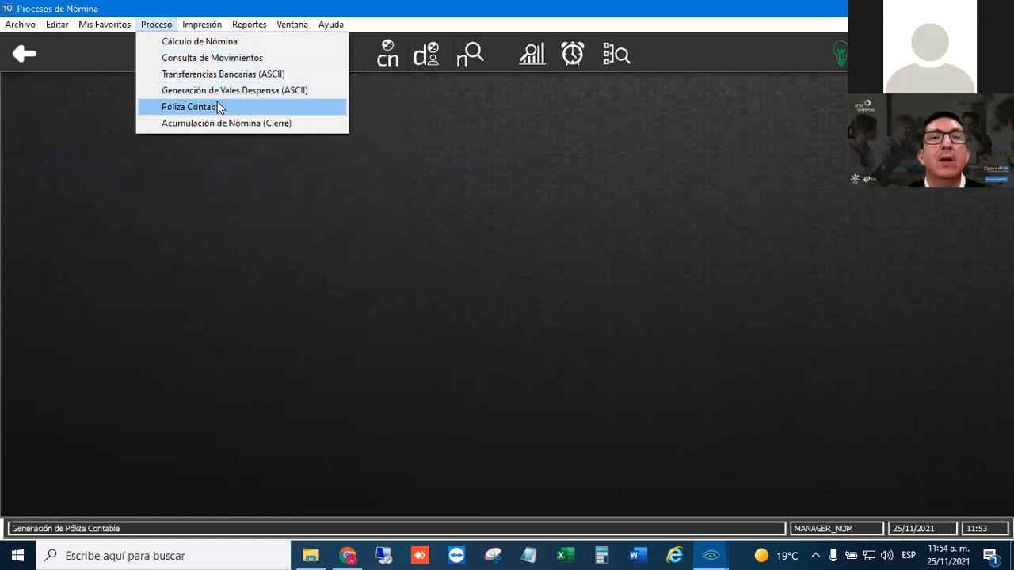
left_click(226, 76)
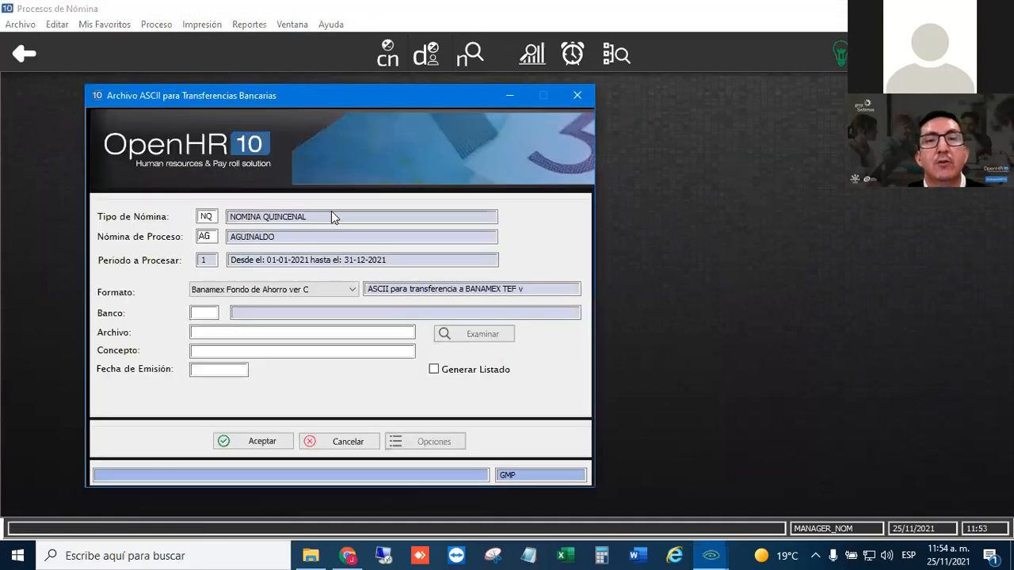
left_click(352, 290)
left_click(354, 293)
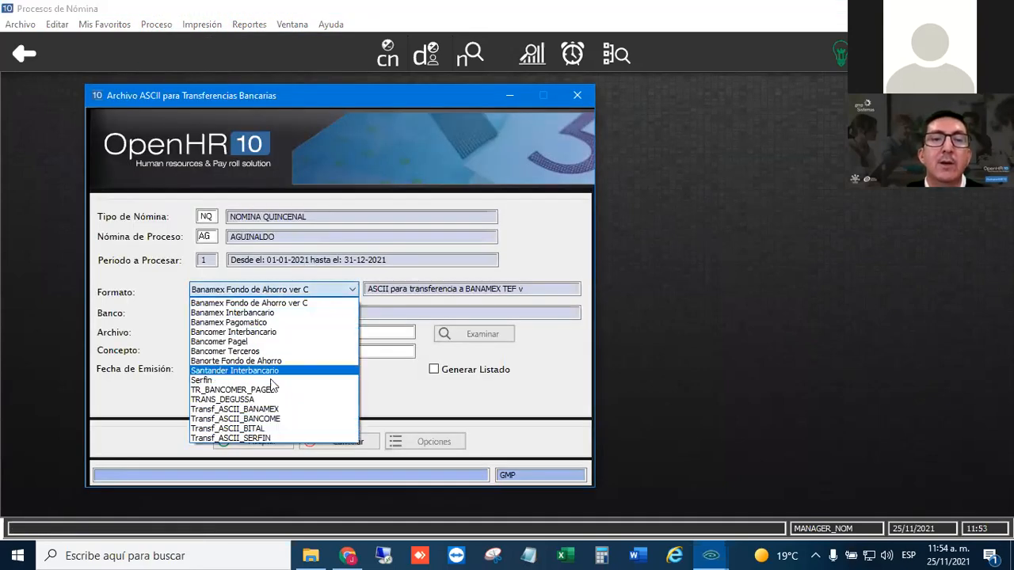
left_click(567, 260)
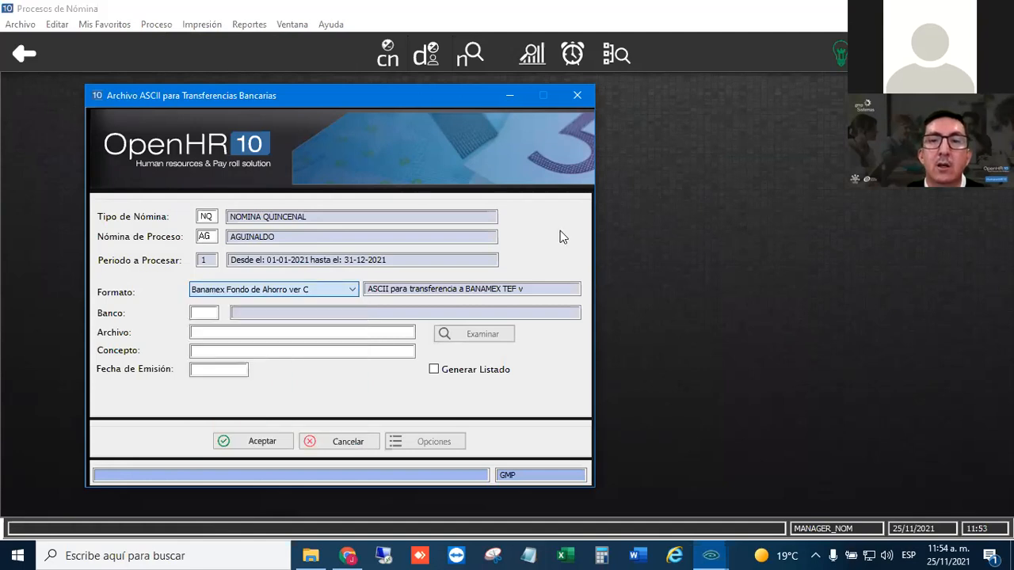
left_click(578, 95)
- Generate the Póliza Contable for the 2021 AG payroll, processed Por Período de Nómina, and dismiss the completion and progress windows
left_click(156, 24)
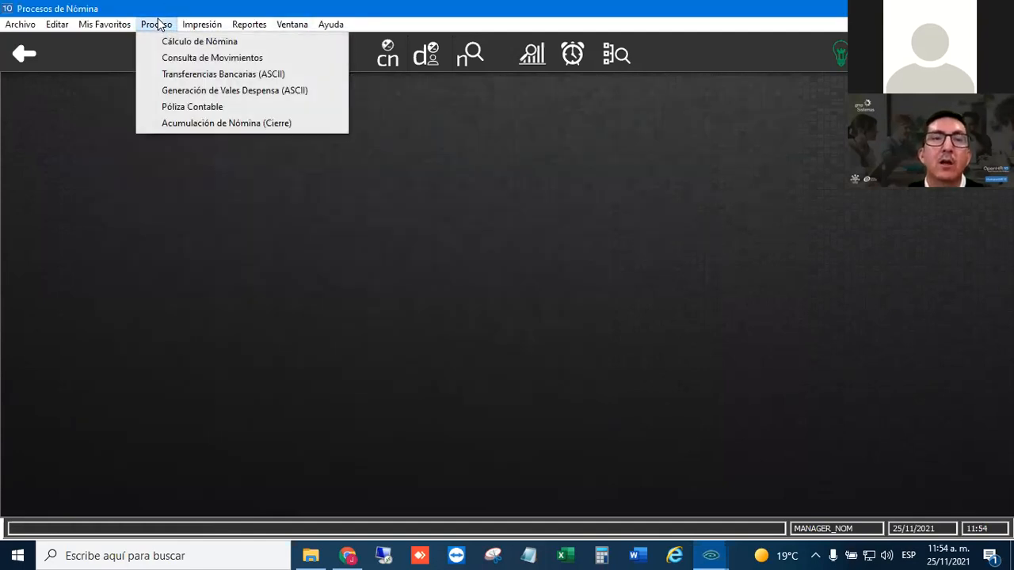
left_click(174, 107)
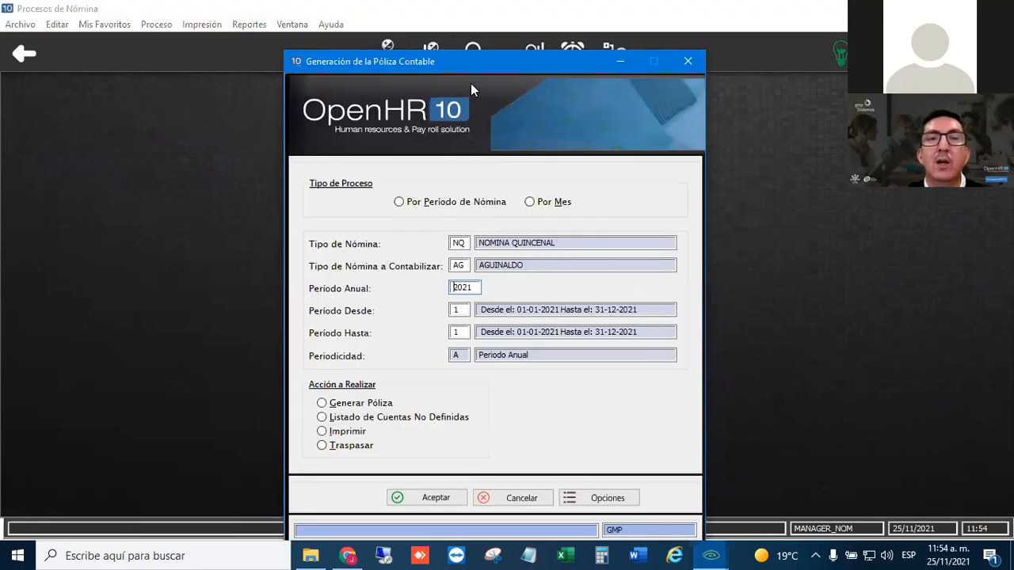
left_click(410, 201)
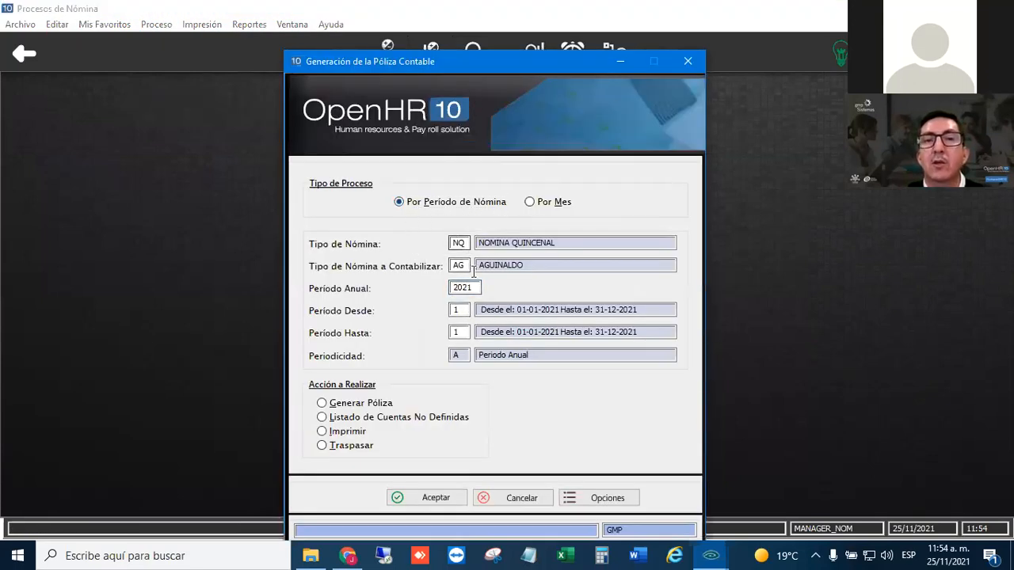
left_click(339, 403)
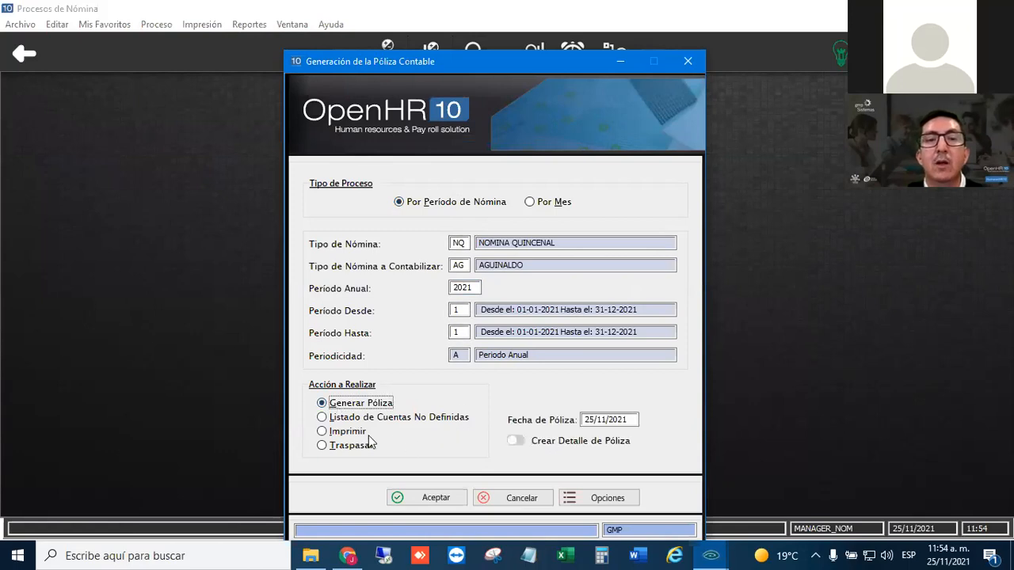
left_click(424, 501)
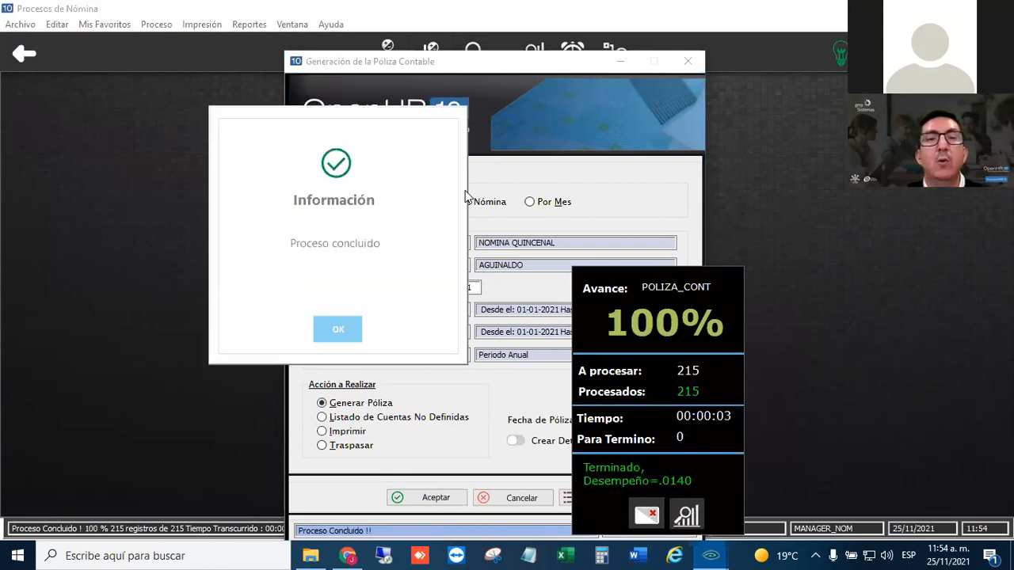
left_click(354, 332)
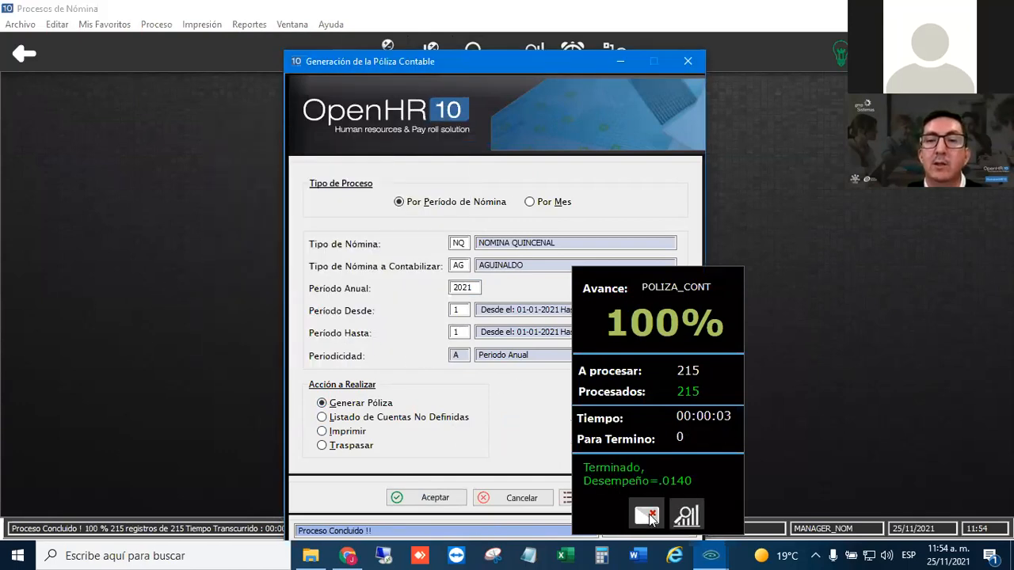
left_click(648, 514)
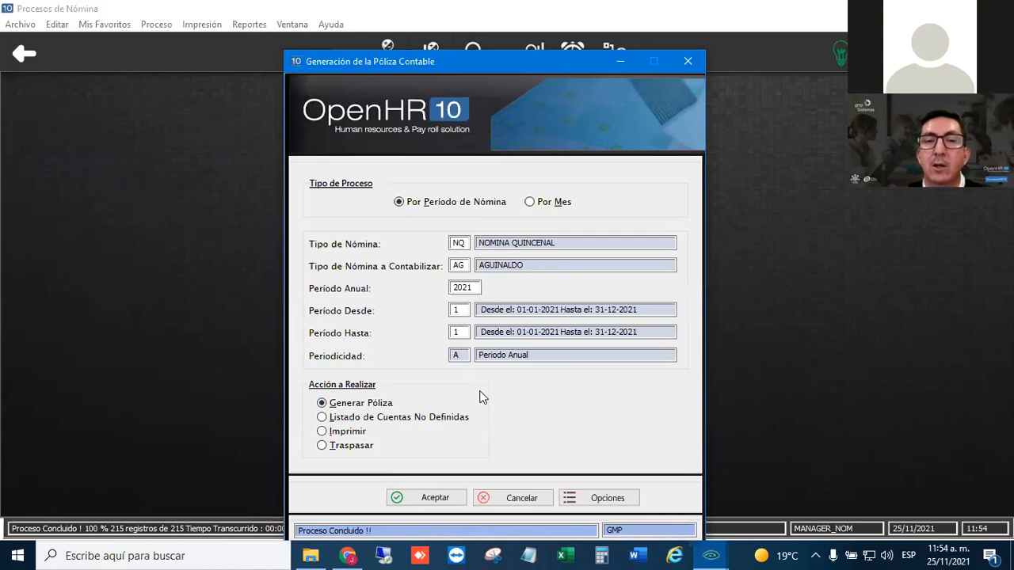
- Print the AG accounting entry to a preliminary preview in Concentrado format
left_click(331, 432)
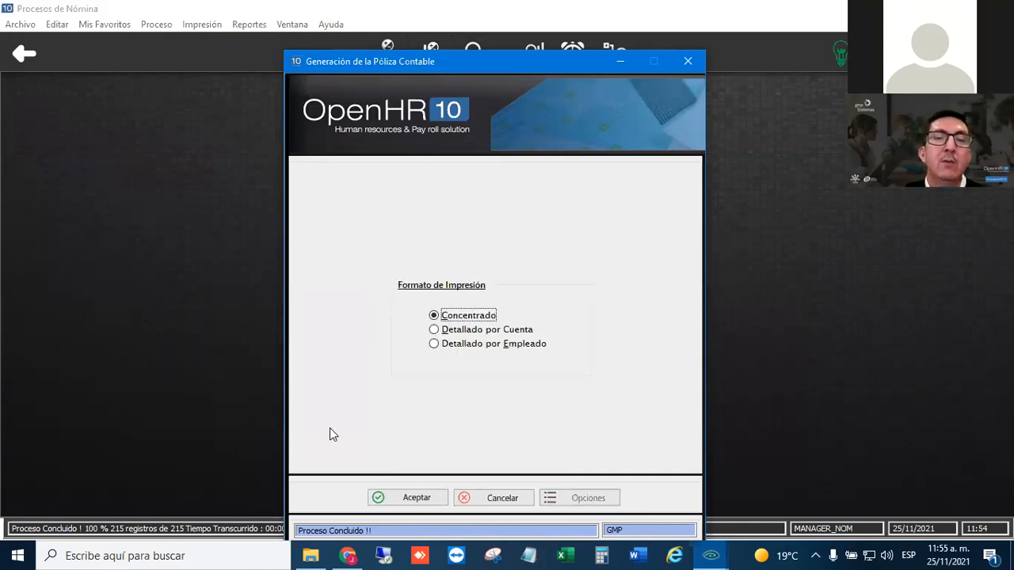
left_click(448, 314)
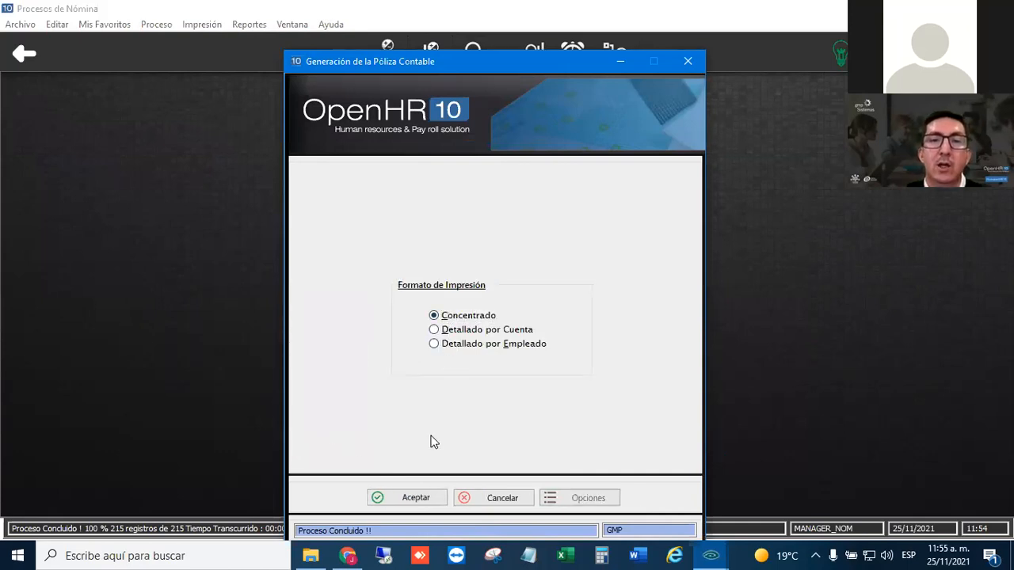
left_click(412, 497)
left_click(215, 467)
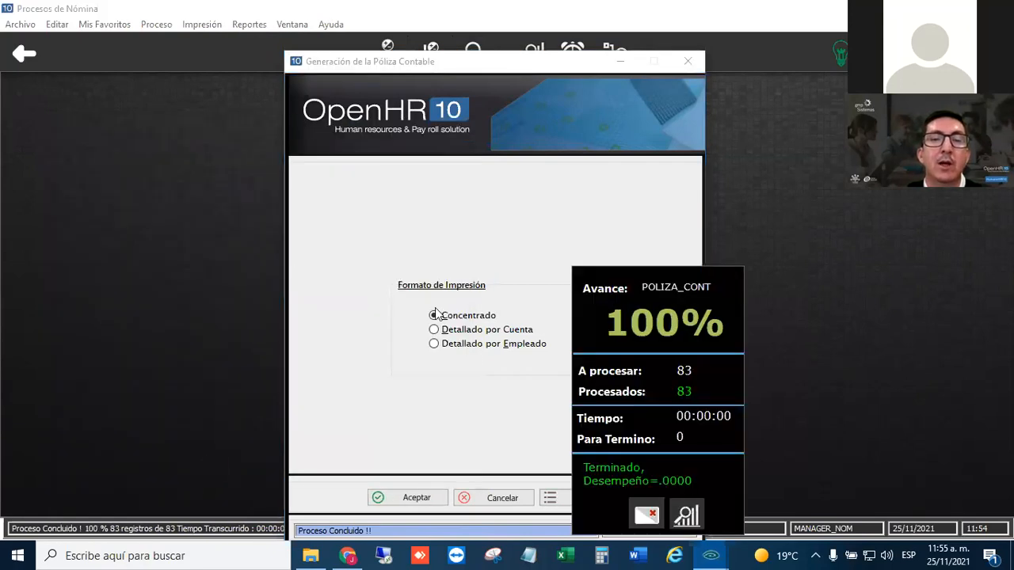
- Review the accounts with their Cargo and Abono amounts in the preview, and close both the preview and the Póliza Contable generation
left_click_drag(427, 191, 434, 334)
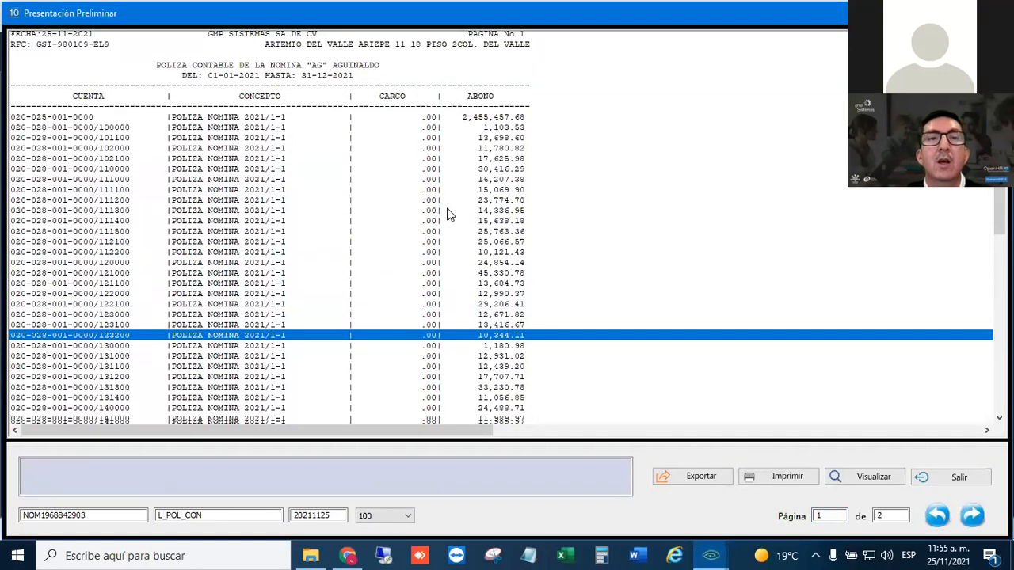
scroll(448, 247, "down", 10)
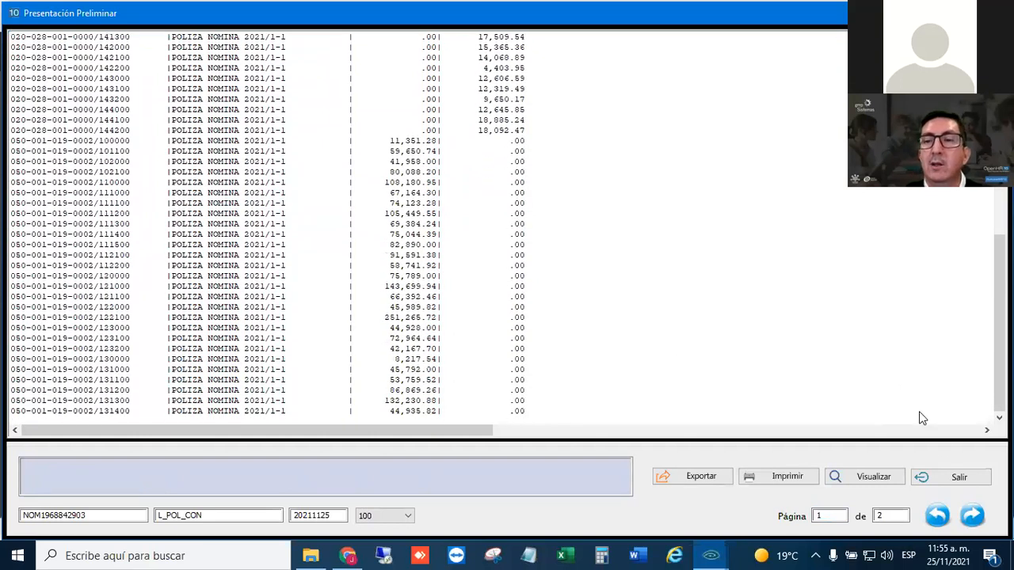
left_click(958, 477)
left_click(646, 515)
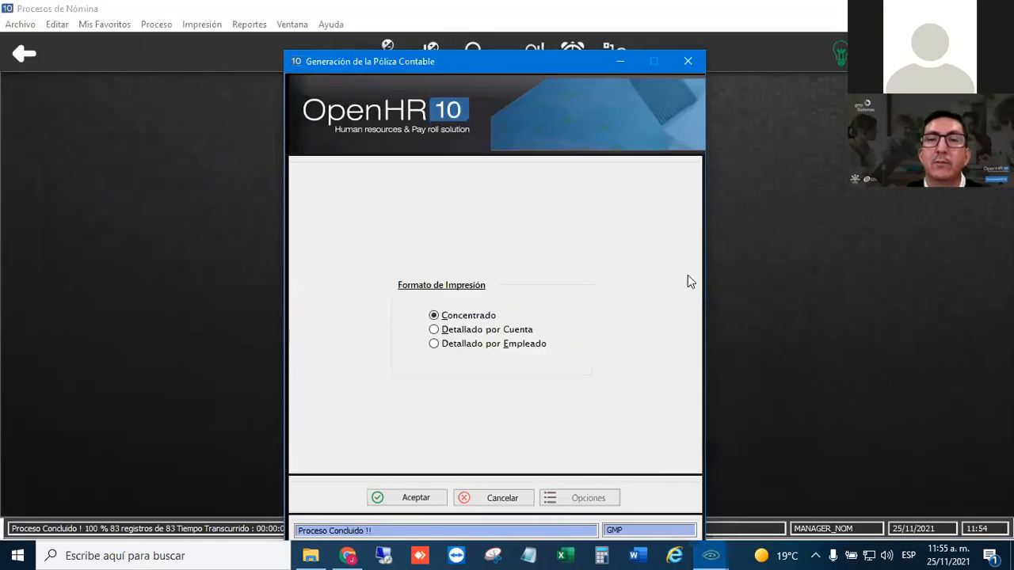
left_click(688, 62)
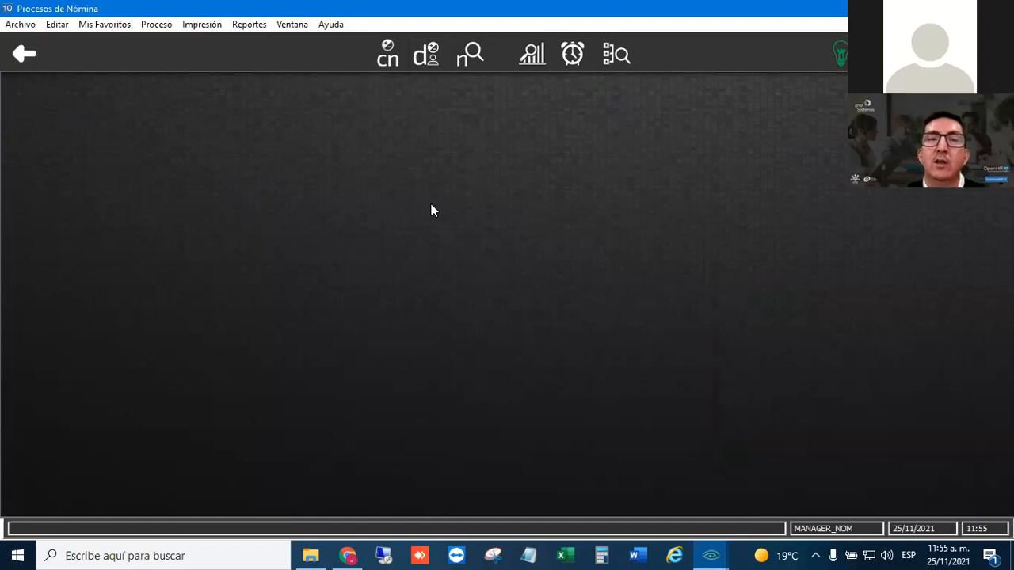
left_click(25, 56)
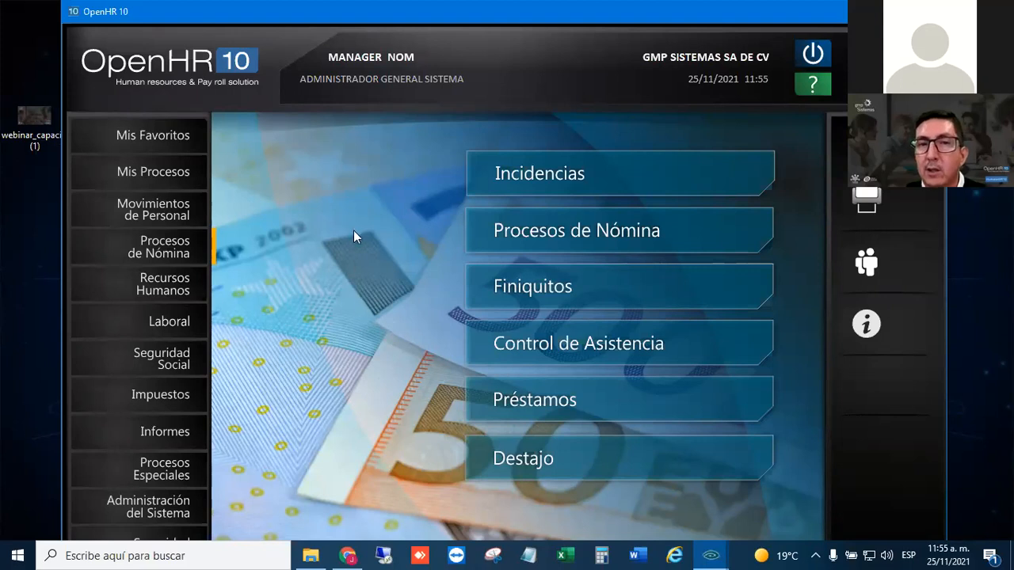
left_click(156, 512)
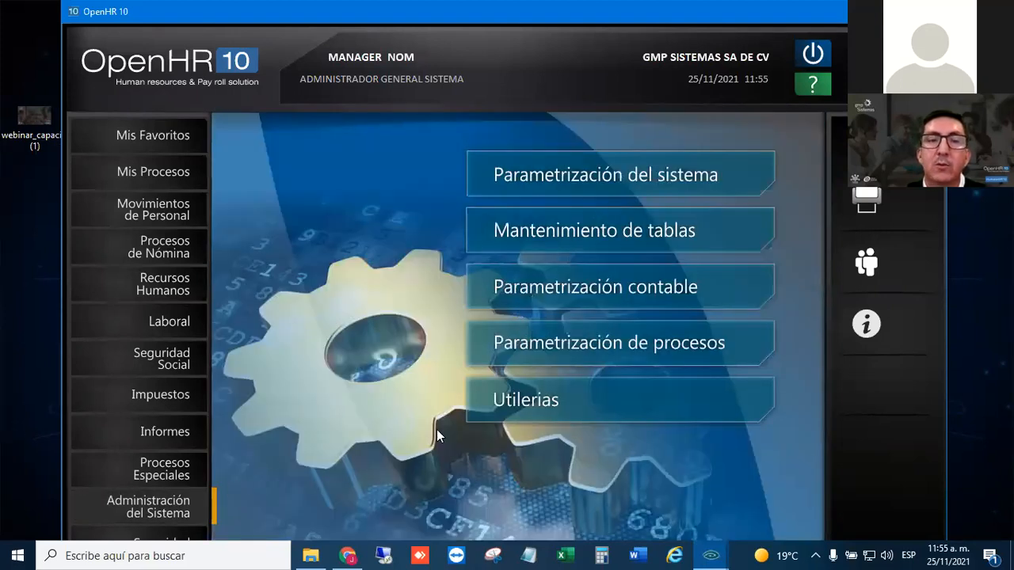
left_click(607, 179)
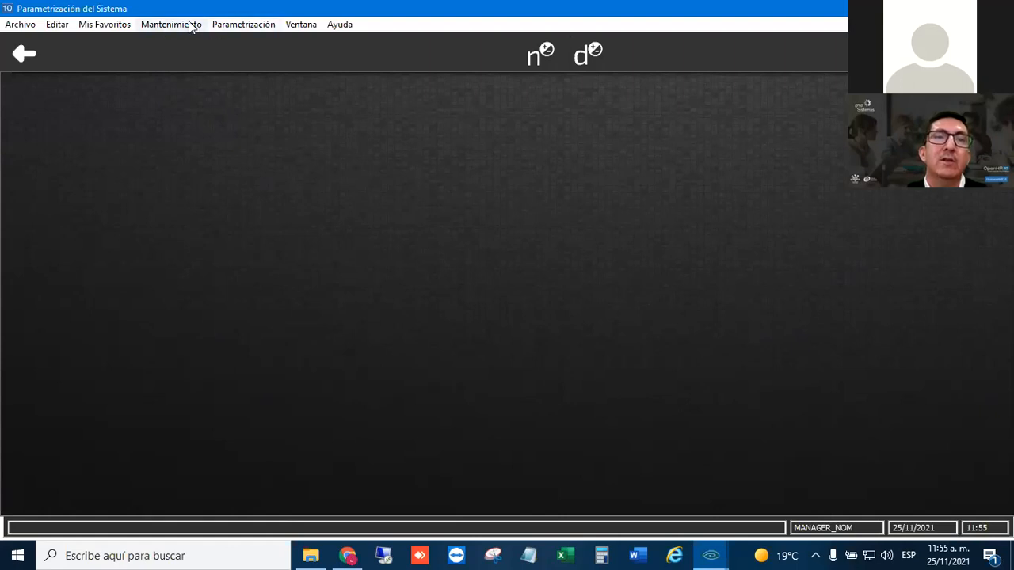
left_click(155, 24)
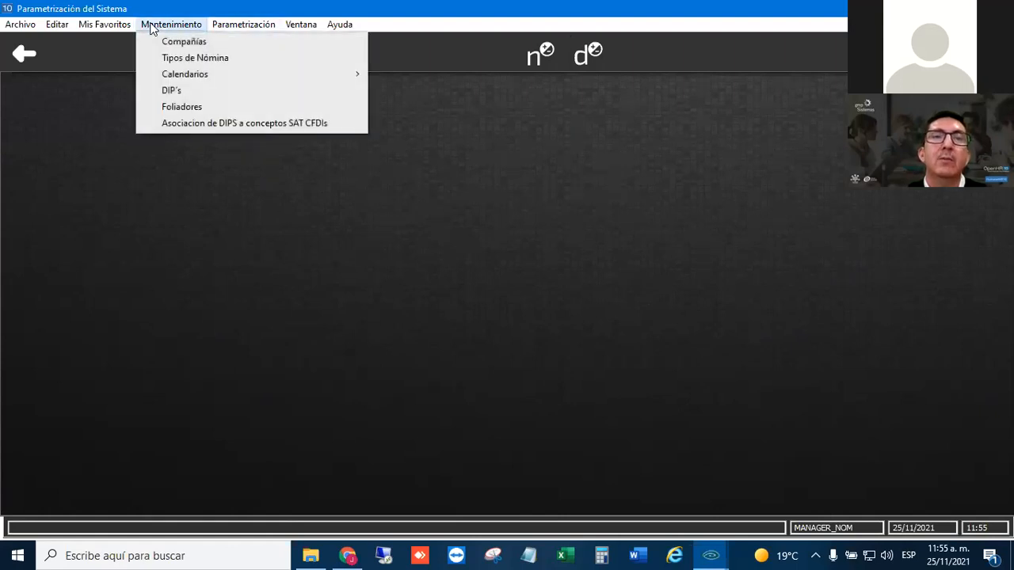
left_click(217, 124)
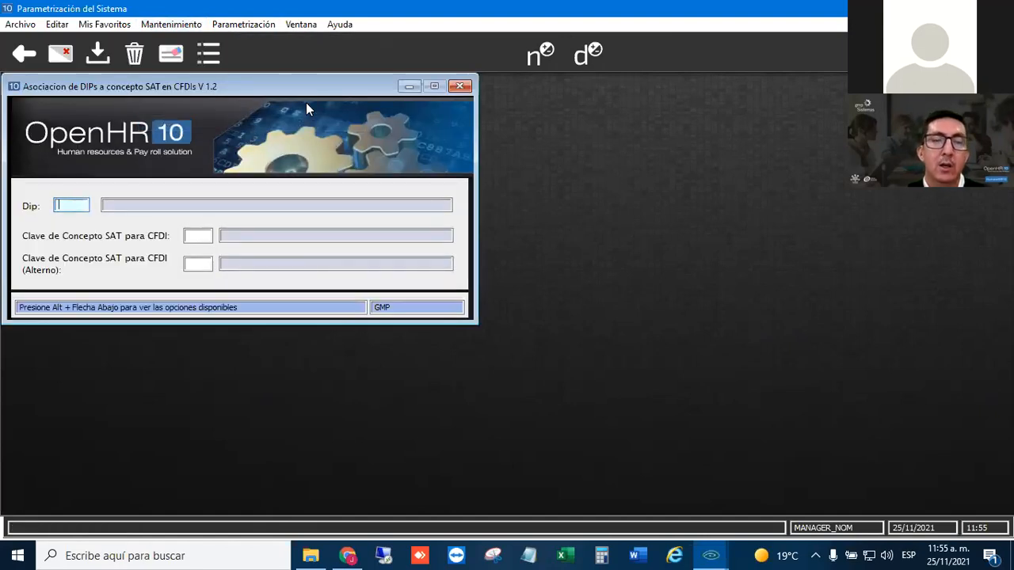
type("@GRA")
key("Tab")
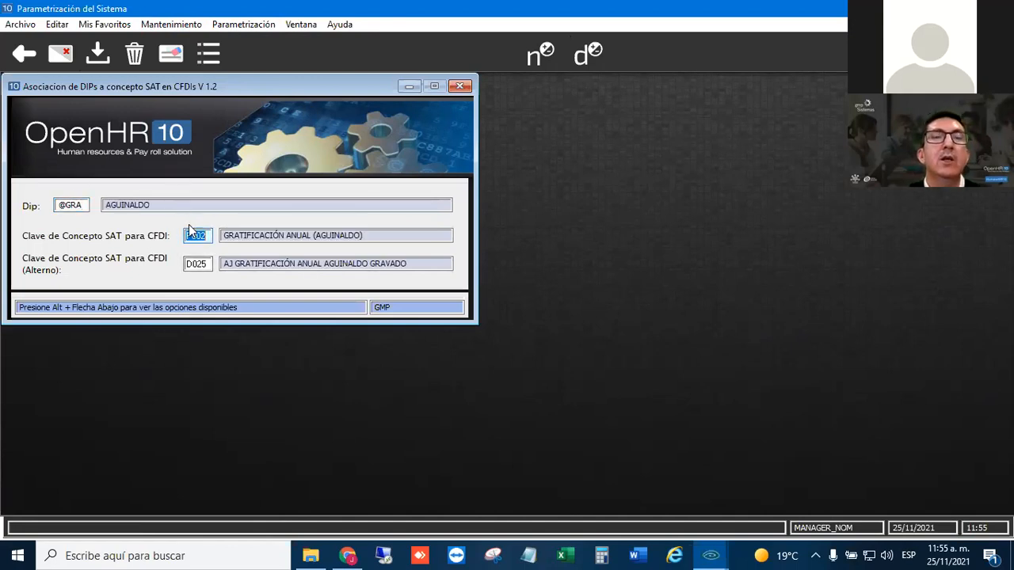
- Check the main and alternate SAT concept keys for CFDI assigned to the aguinaldo DIP, and close the association form
left_click(210, 236)
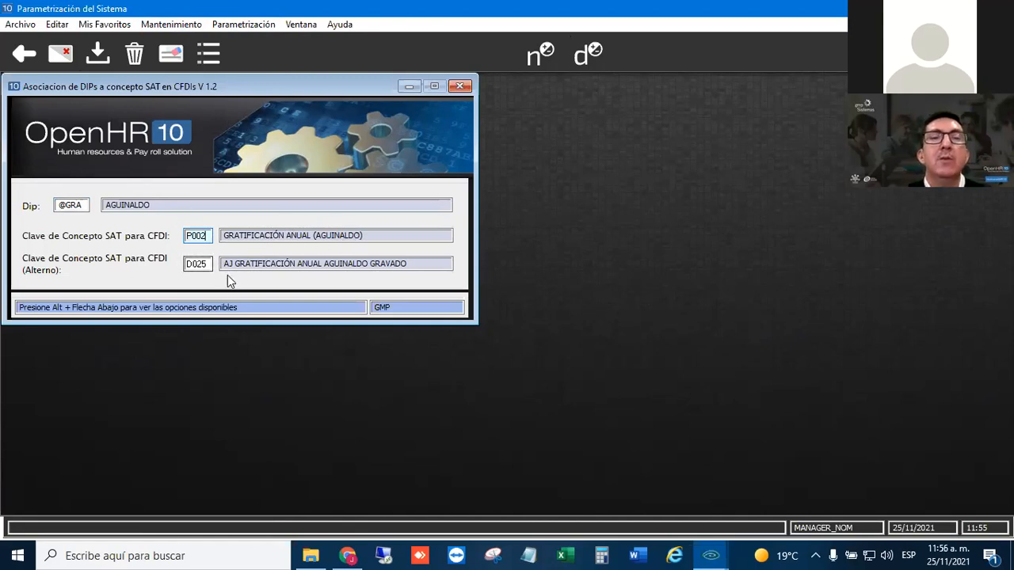
key("Tab")
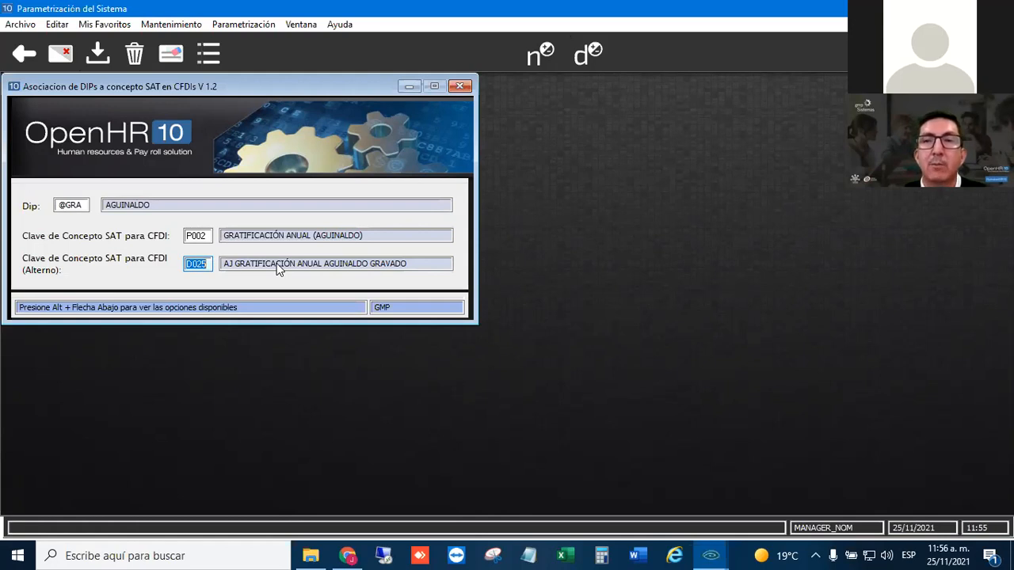
left_click(208, 262)
double_click(209, 264)
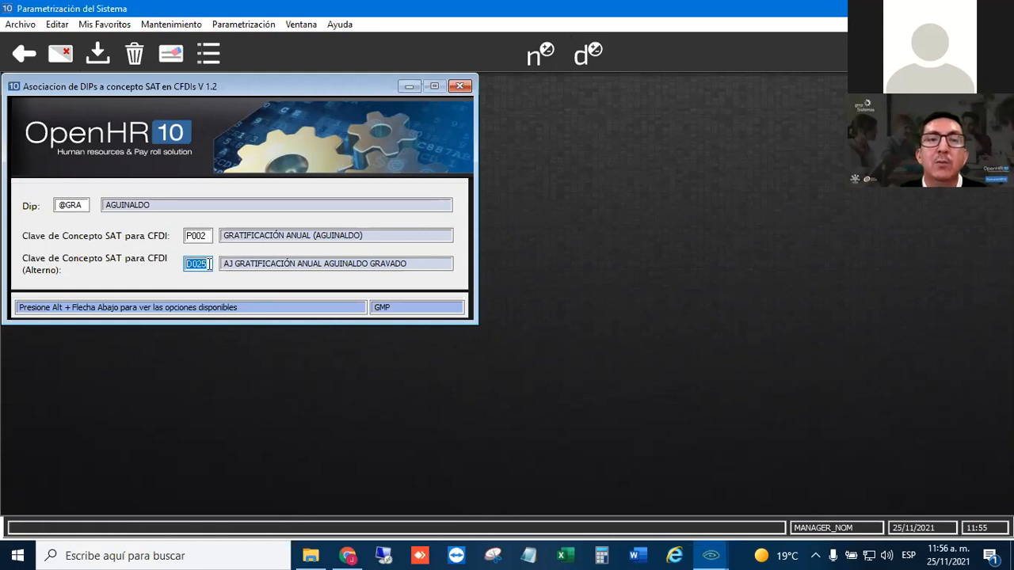
left_click(213, 263)
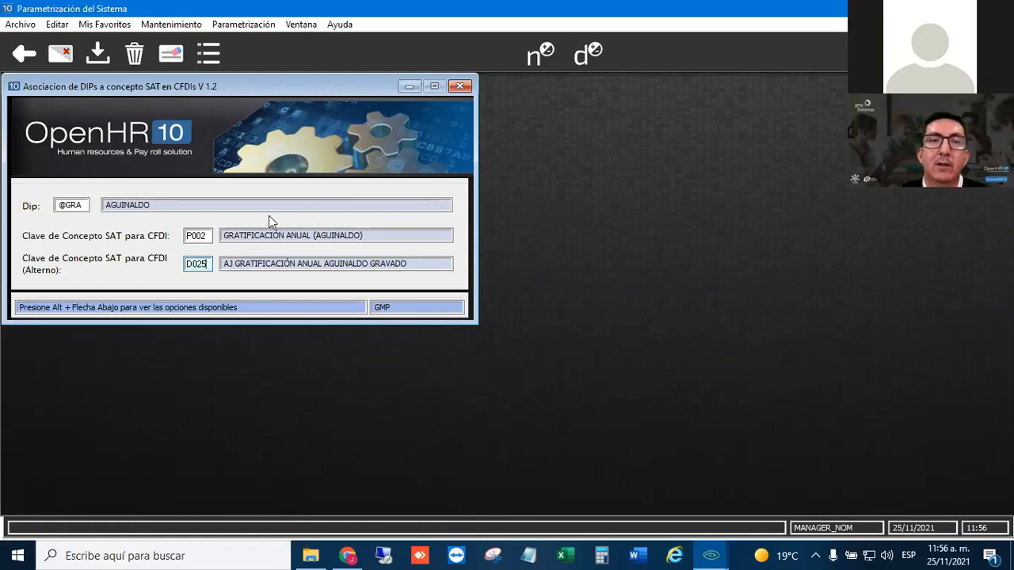
left_click(210, 236)
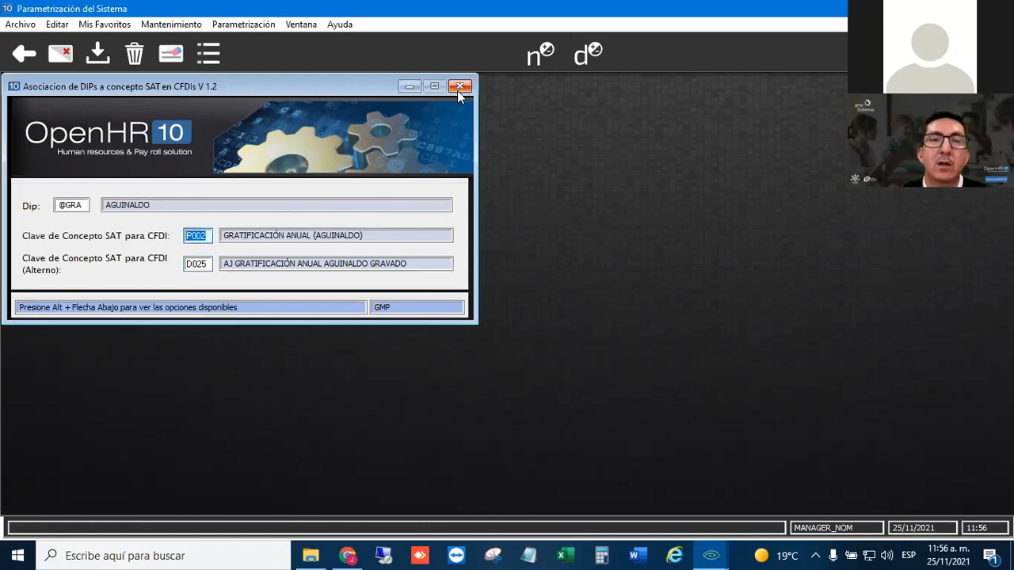
left_click(204, 265)
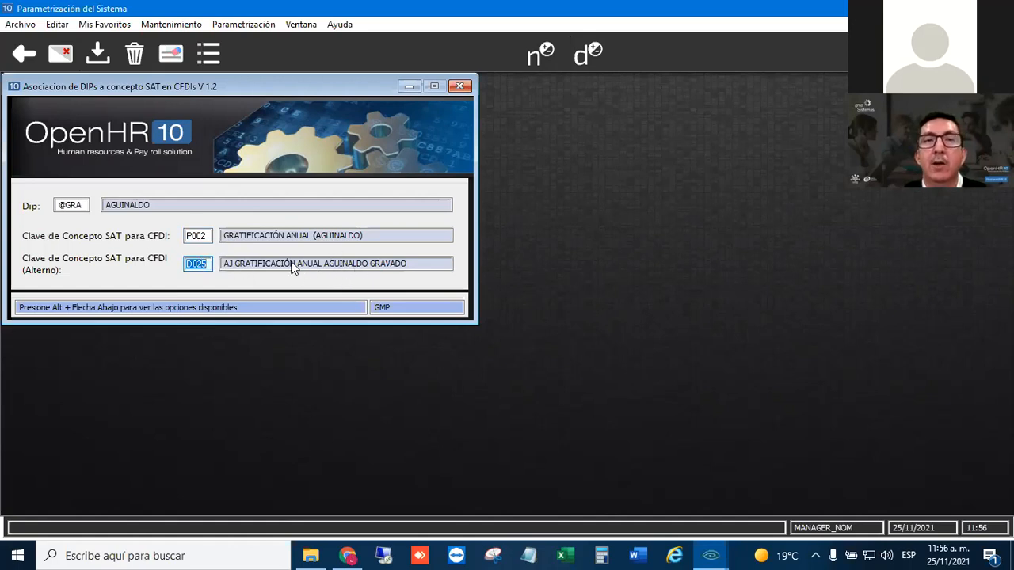
left_click(466, 87)
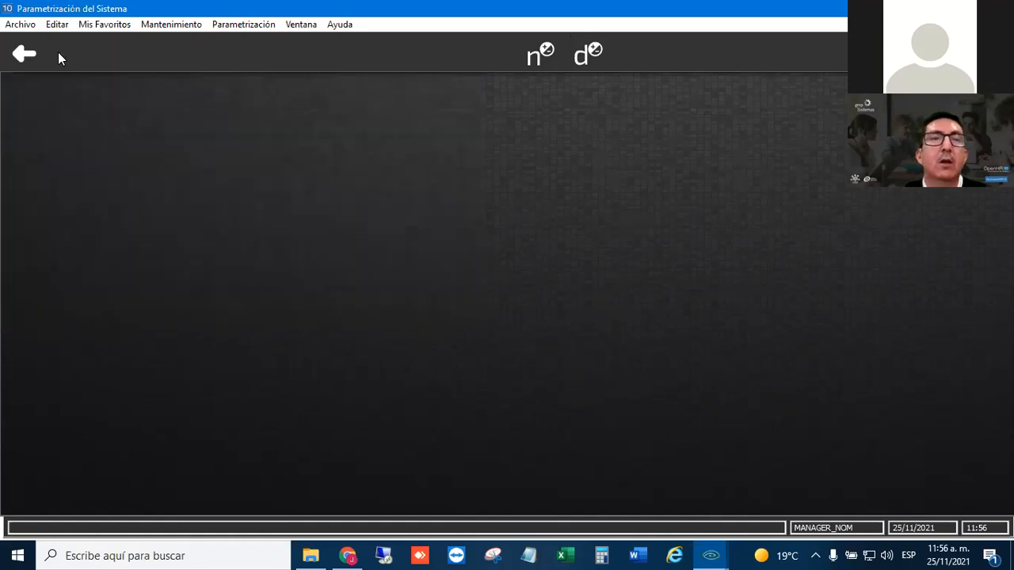
- Leave Parametrización del Sistema and open Generación Recibos CFDI in Procesos de Nómina
left_click(23, 53)
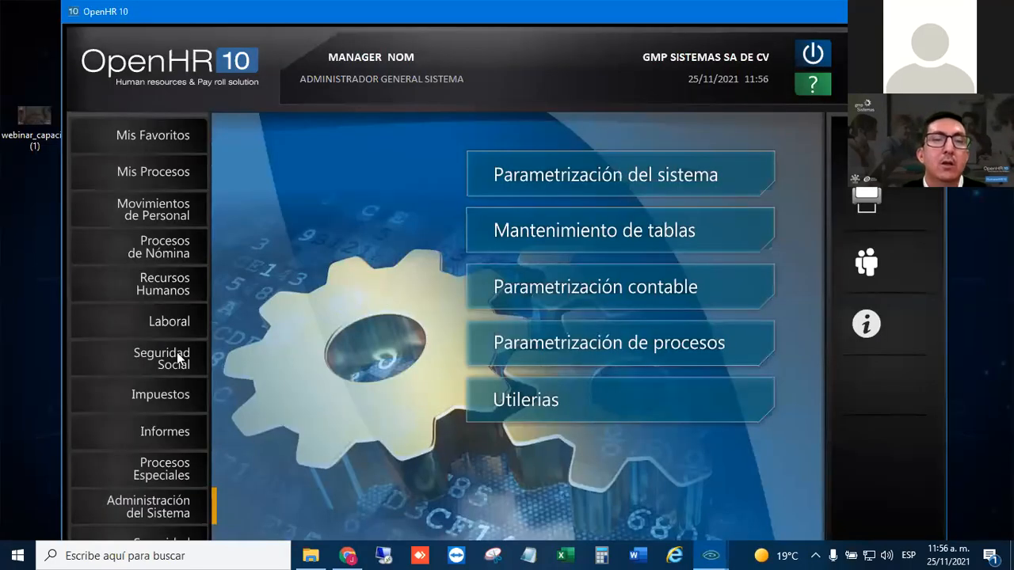
left_click(166, 250)
left_click(575, 246)
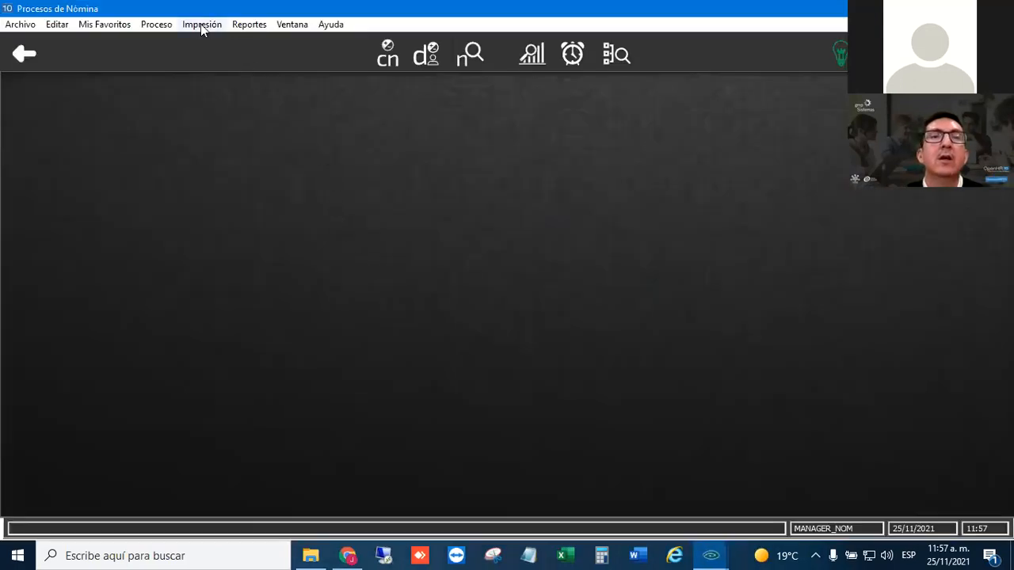
left_click(199, 25)
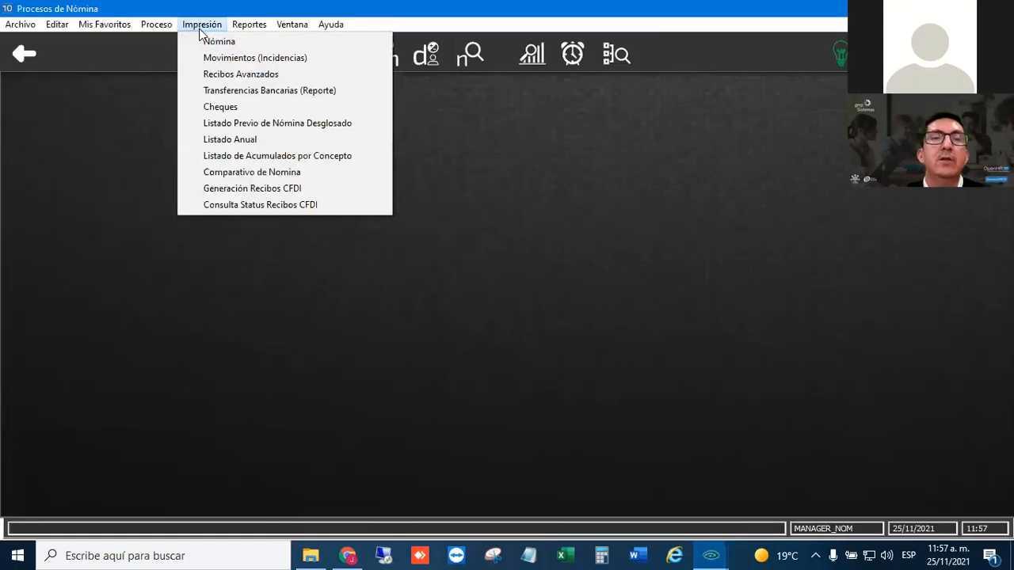
left_click(259, 189)
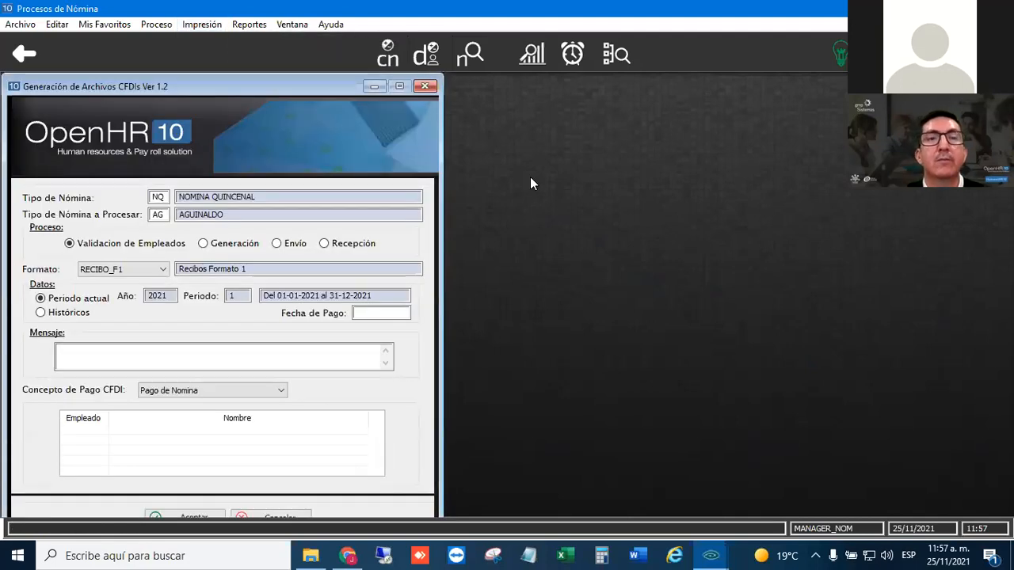
- Set the CFDI process to Generación and the Fecha de Pago to 10-12-2021 for the AG payroll
left_click(230, 247)
left_click(381, 315)
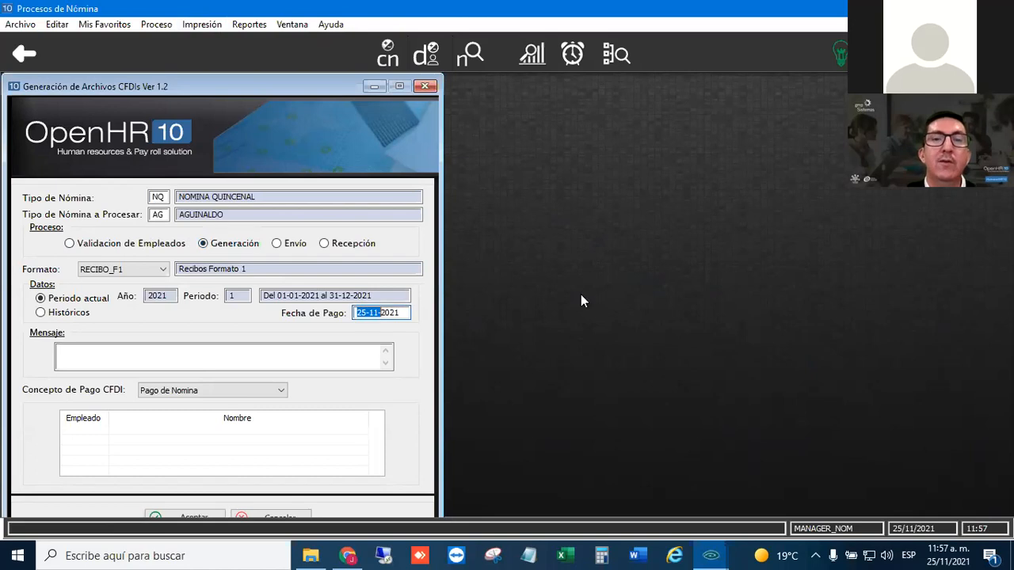
key("Left")
key("shift+Right")
key("shift+Right")
key("Right")
key("shift+Right")
type("2")
key("Tab")
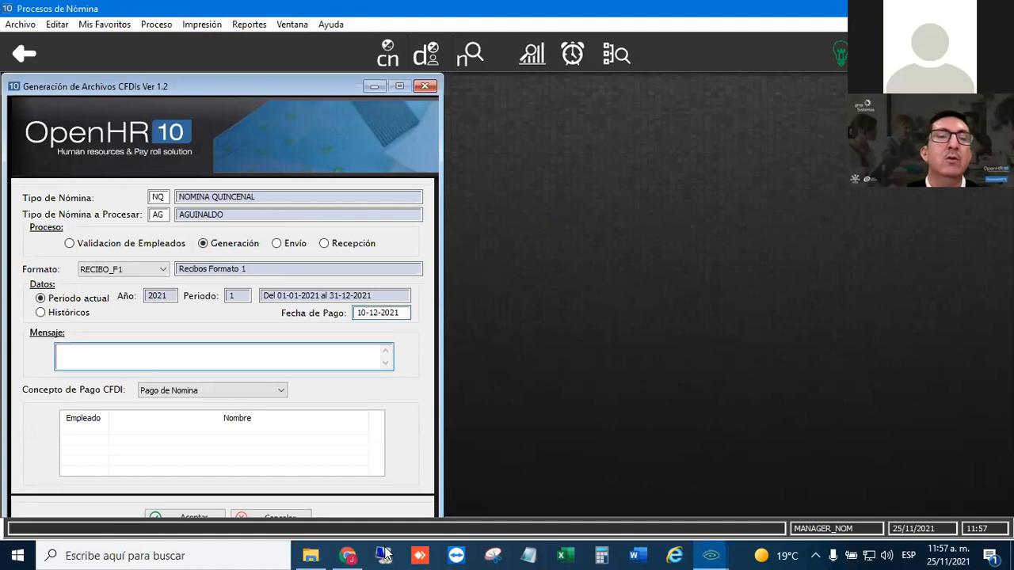
- Run the generation of the AG CFDI receipts for the current period and close the progress window when it finishes
left_click_drag(217, 86, 222, 83)
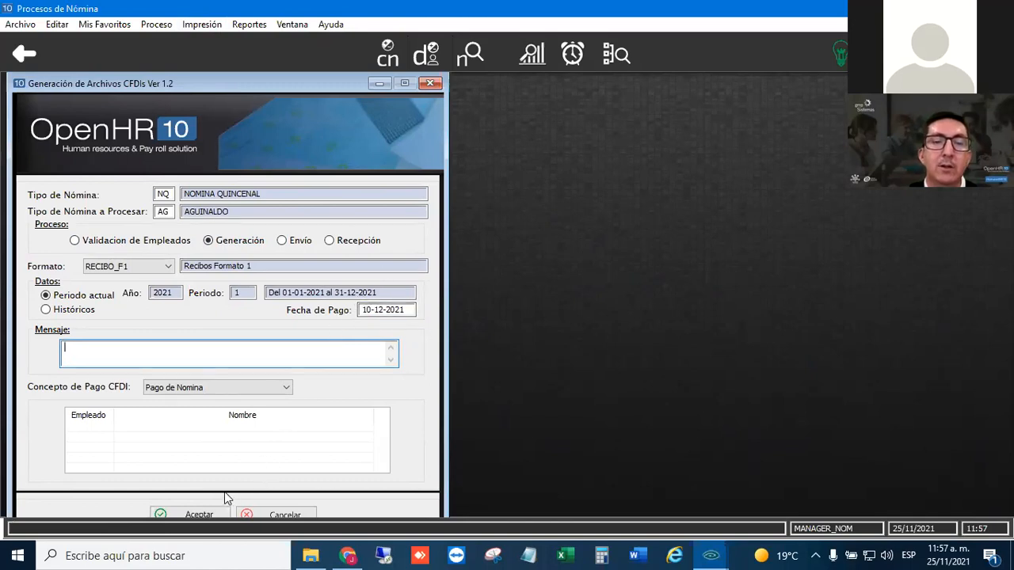
left_click(198, 514)
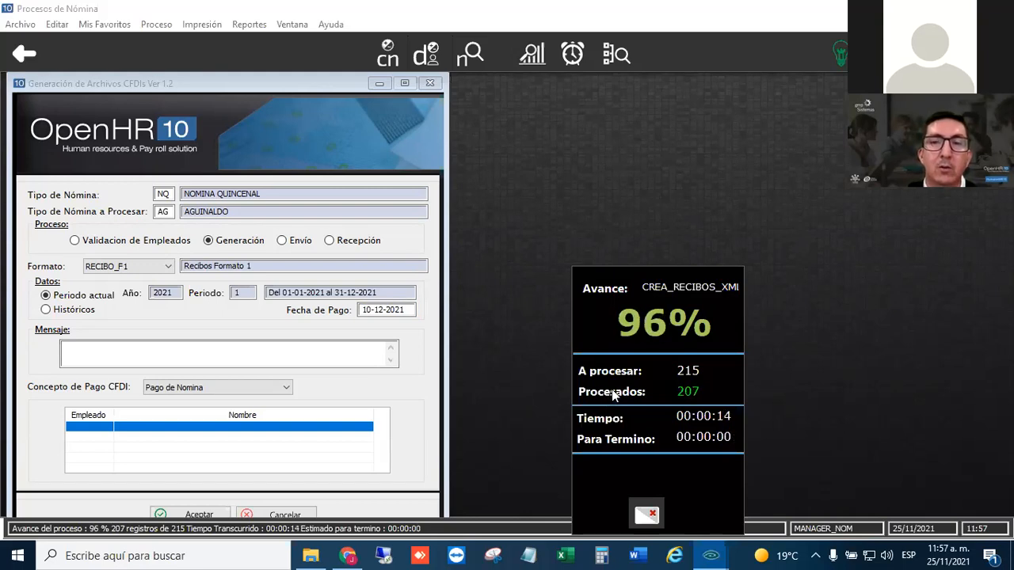
left_click(313, 318)
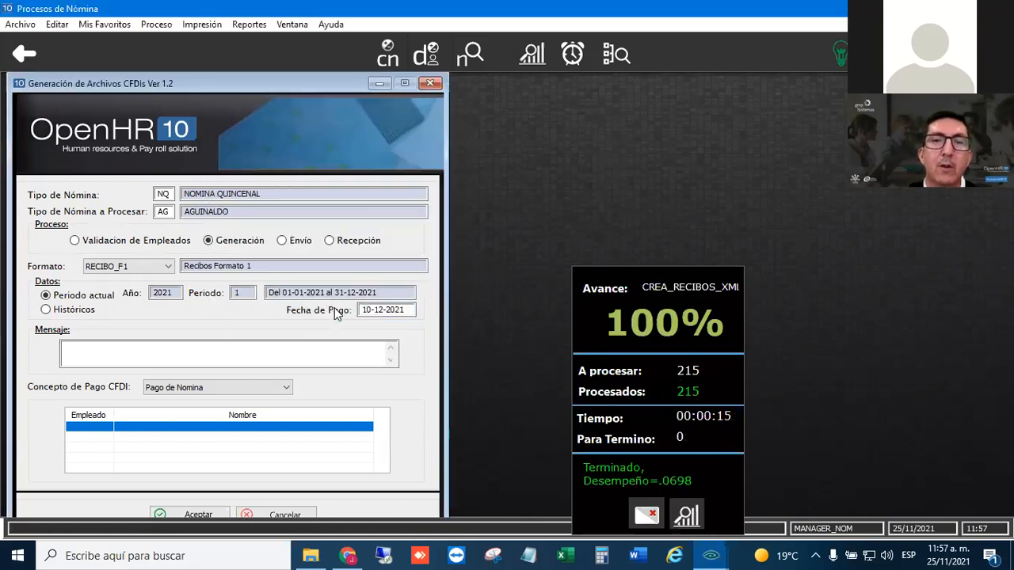
left_click(646, 515)
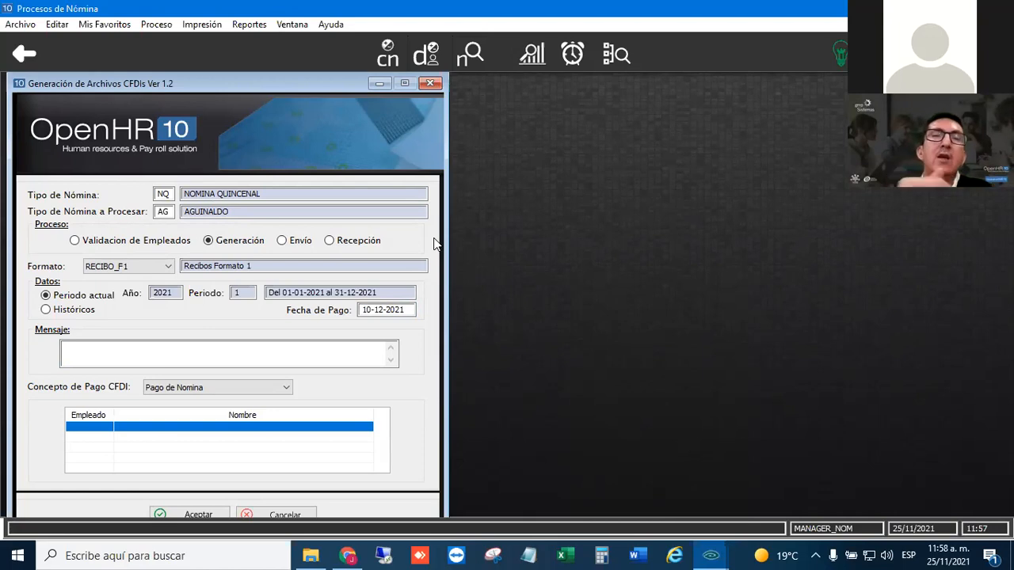
- Choose Envío as the process for the AG CFDI receipts and close the CFDI file generation form
left_click(200, 25)
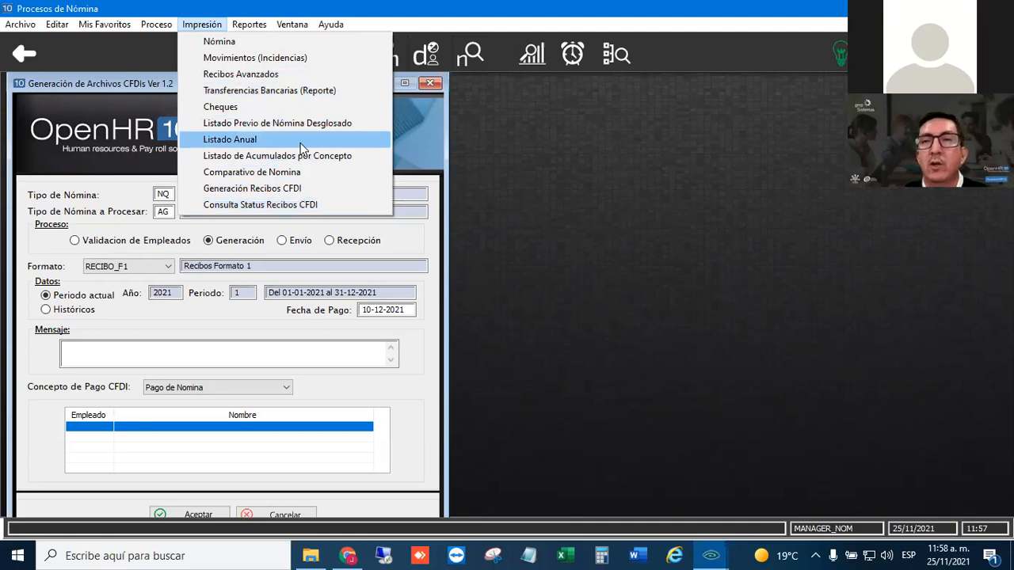
left_click(435, 136)
left_click(286, 241)
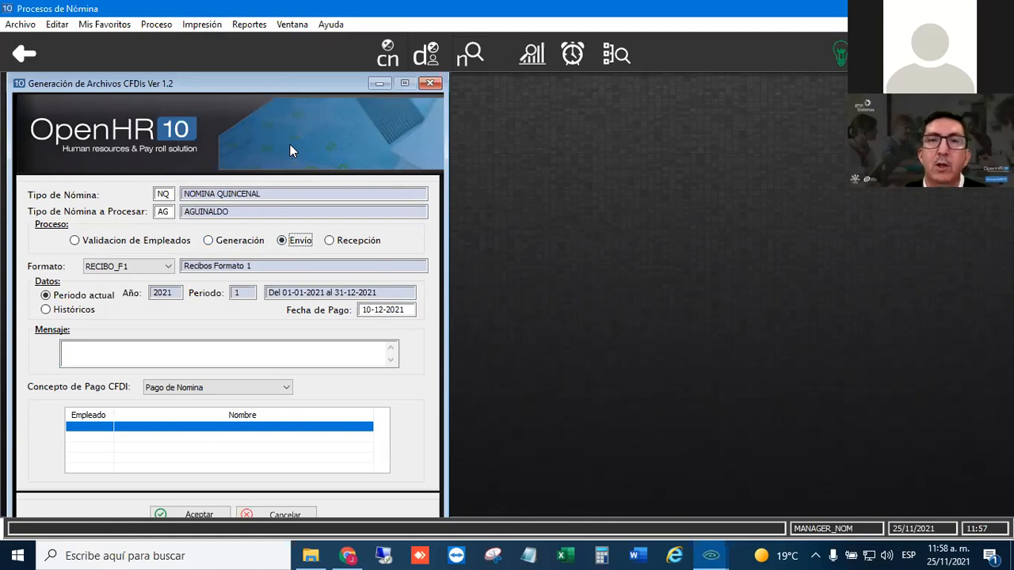
left_click(434, 84)
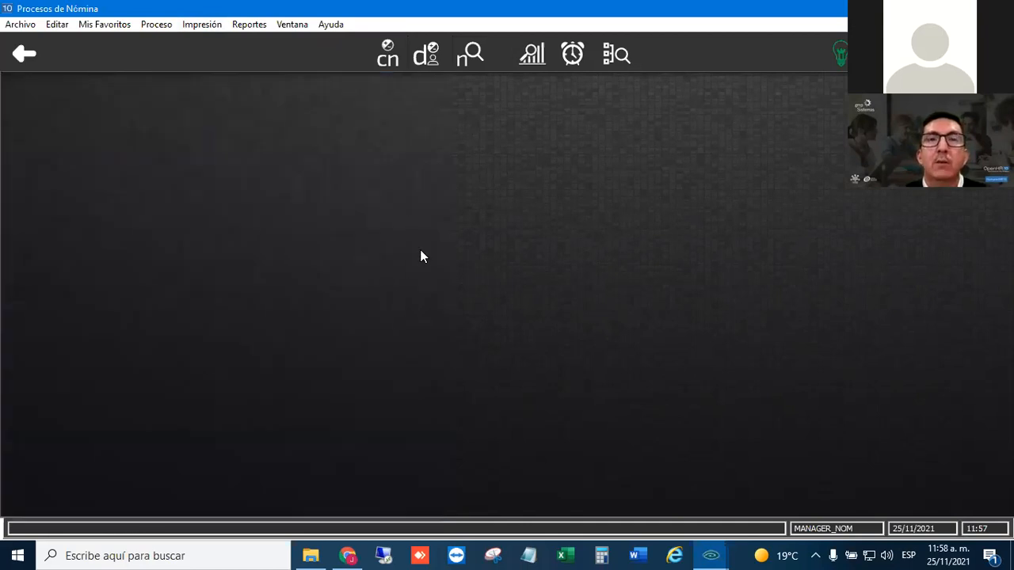
- Open the Administrador de Informes and look through the latest spool entries, including LIST_CAL, BITA_ISR, CALCULO and L_POL_CON
left_click(113, 26)
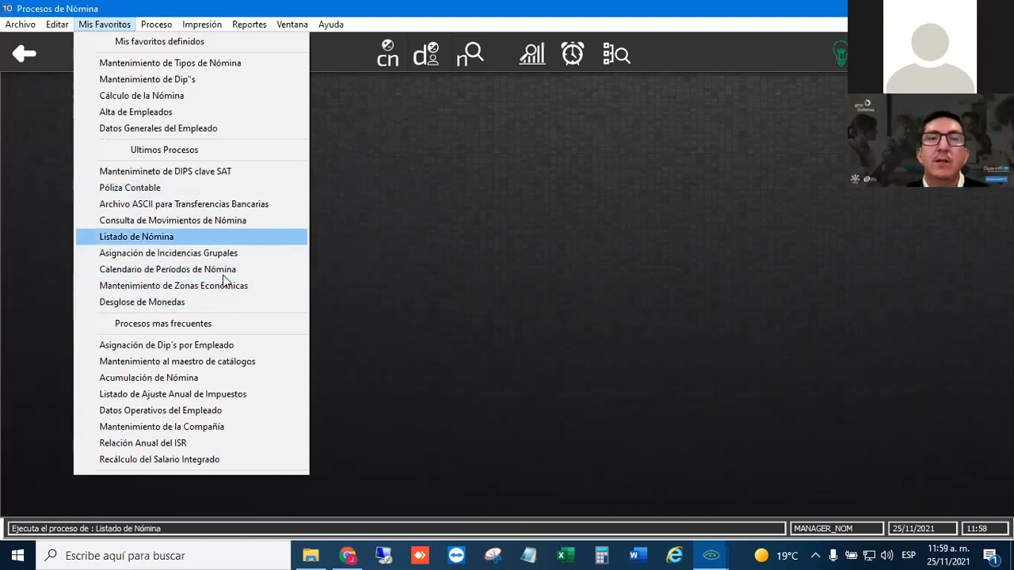
left_click(289, 208)
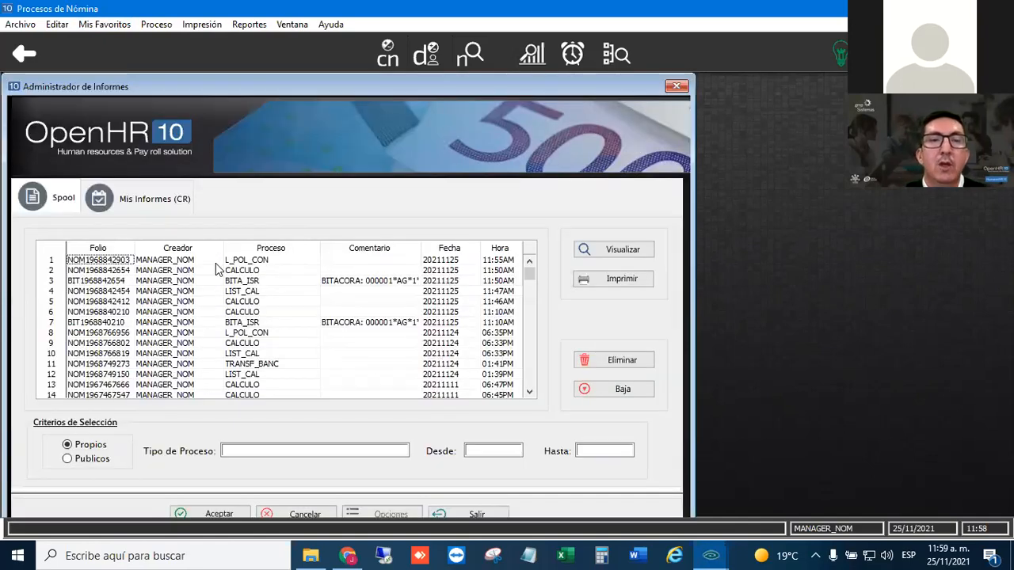
left_click(200, 261)
left_click(200, 272)
left_click(201, 290)
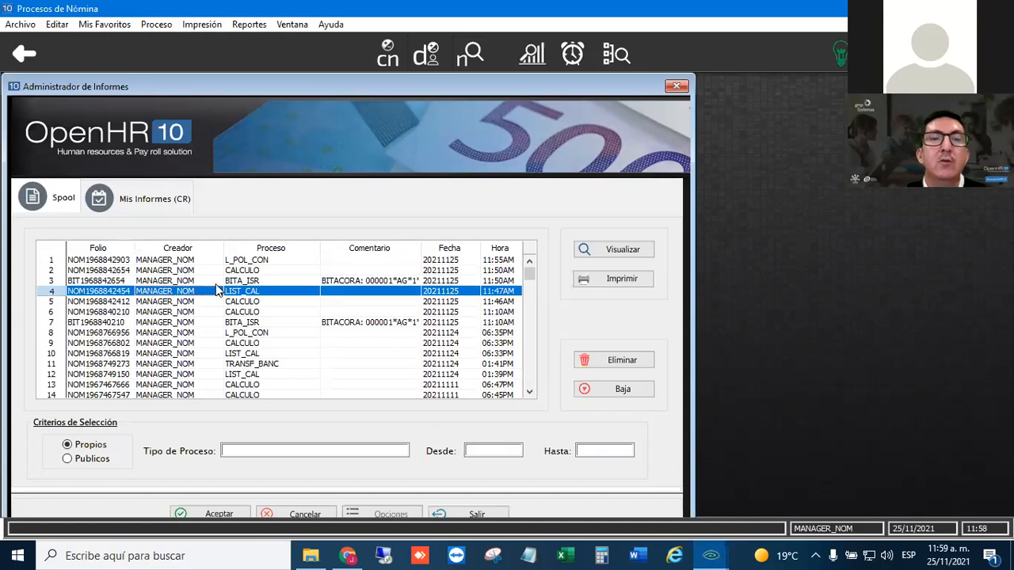
left_click(201, 282)
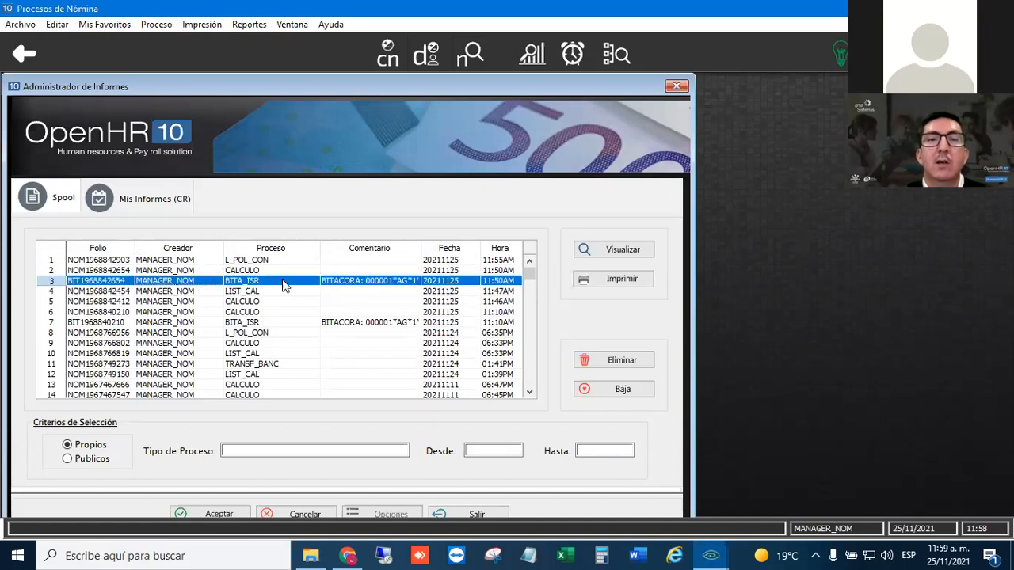
left_click(192, 271)
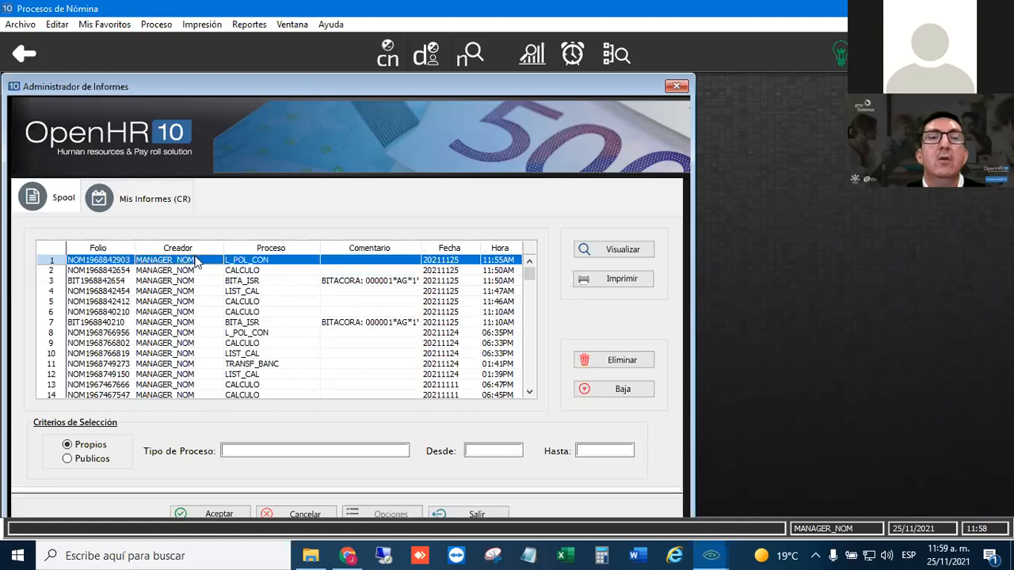
- Select the BITACORA_IMPTO report under Mis Informes (CR) and open its execution criteria
left_click(164, 204)
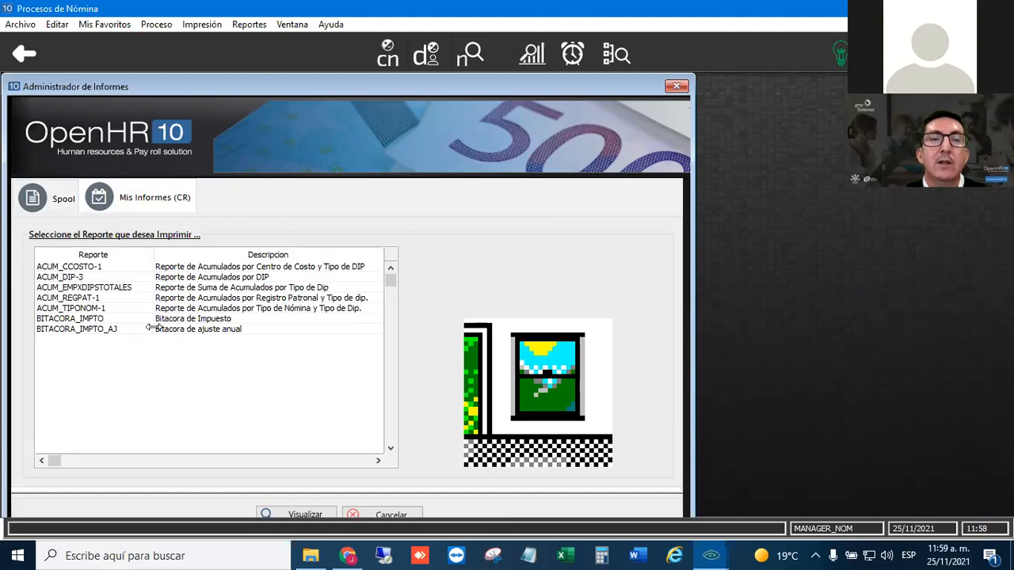
left_click(107, 319)
left_click(119, 309)
left_click(112, 319)
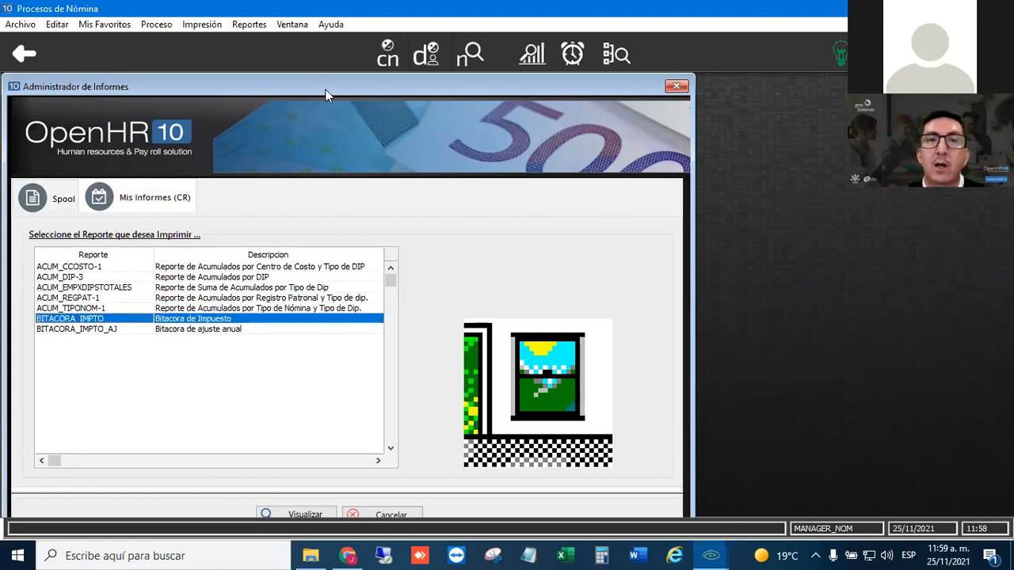
left_click_drag(328, 85, 344, 71)
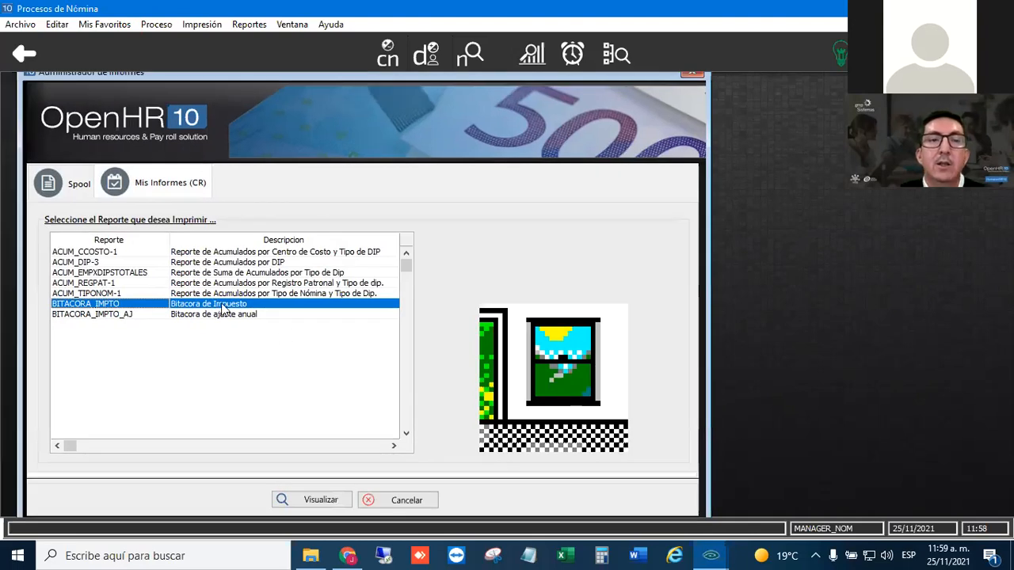
left_click(315, 500)
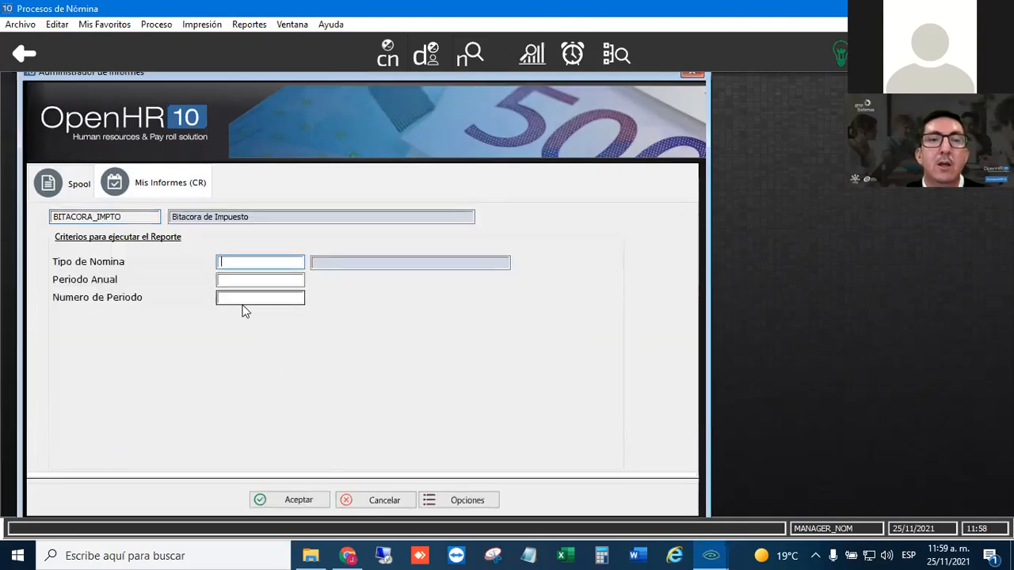
- Try to generate the Bitacora de Impuesto report for payroll type AG, annual period 2021 and period number 1
left_click(243, 262)
type("AG")
key("Tab")
type("2021")
key("Tab")
type("1")
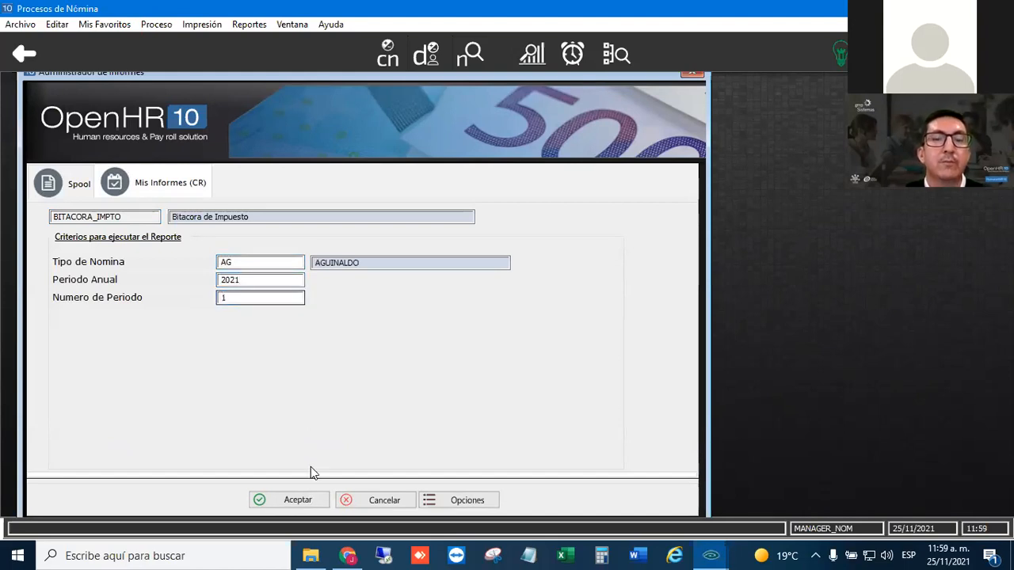
left_click(299, 499)
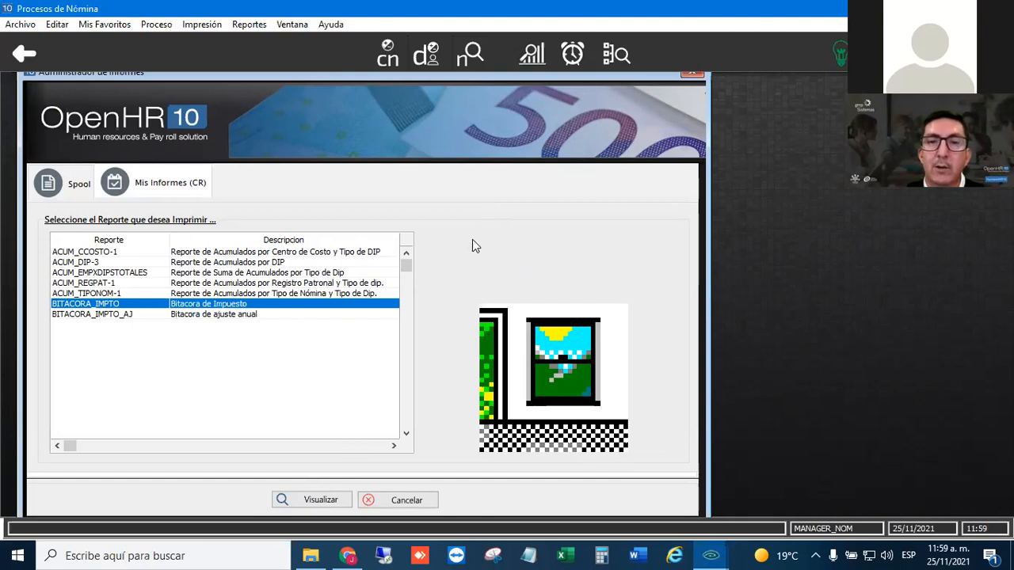
- Look for the report viewer among the open windows, dismiss its notice and reselect BITACORA_IMPTO in the report list
key("alt+Tab")
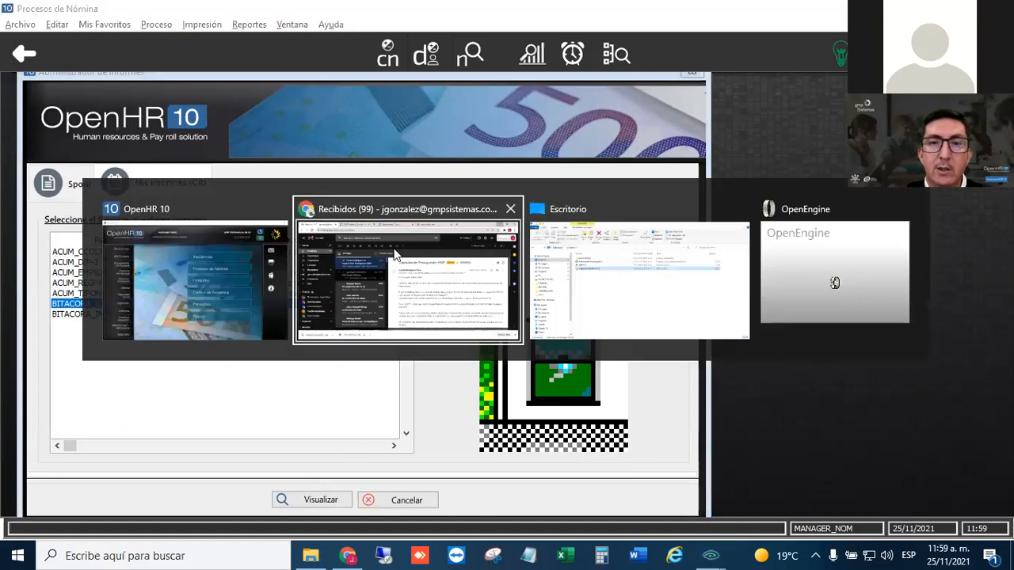
left_click(183, 247)
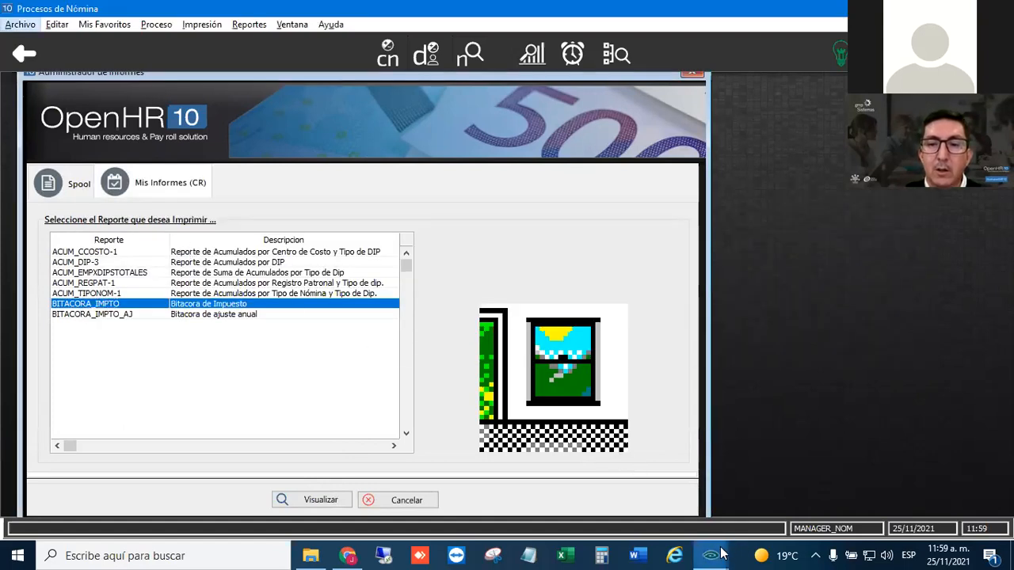
mouse_move(717, 554)
left_click(752, 460)
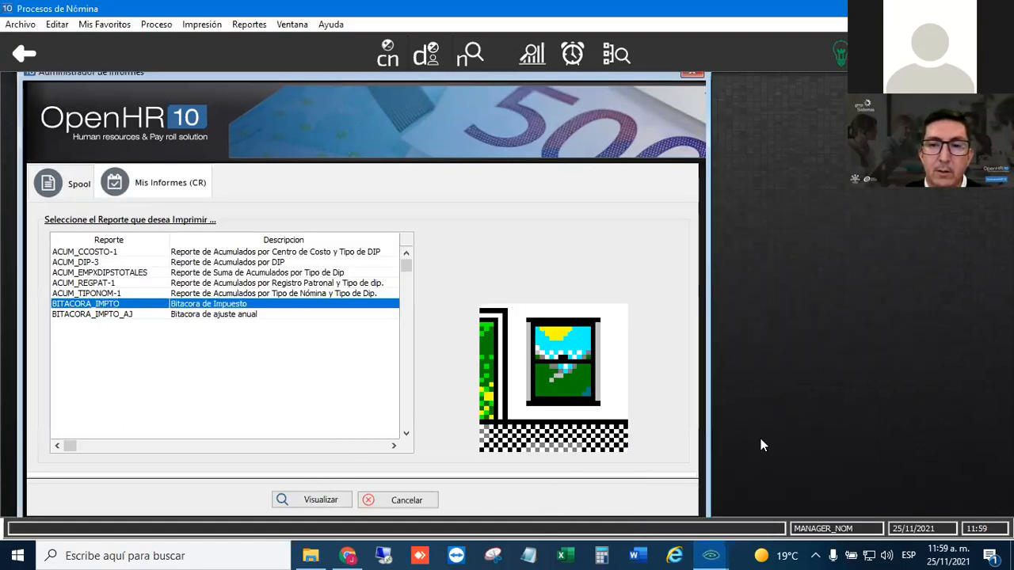
key("alt+Tab")
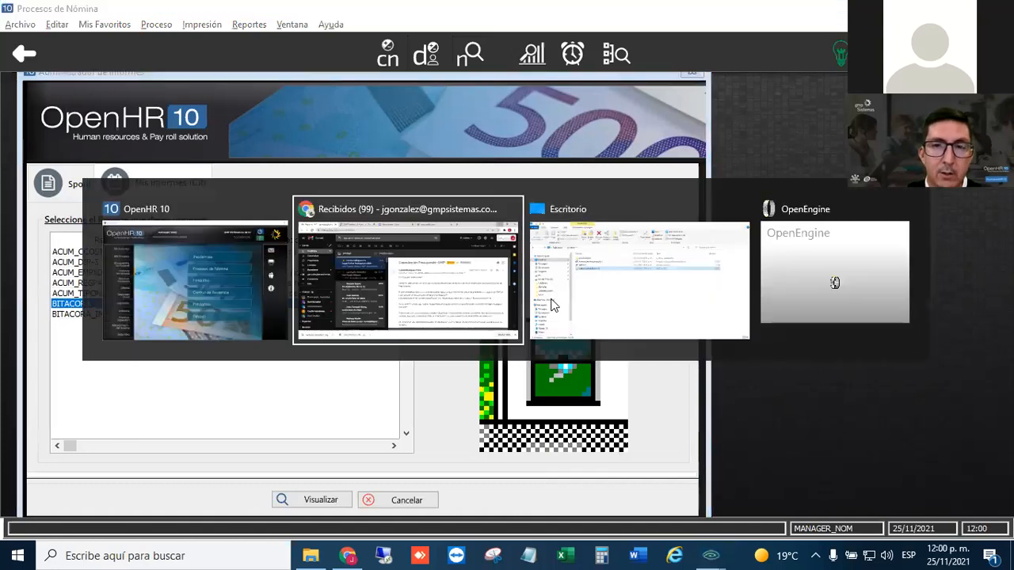
left_click(198, 313)
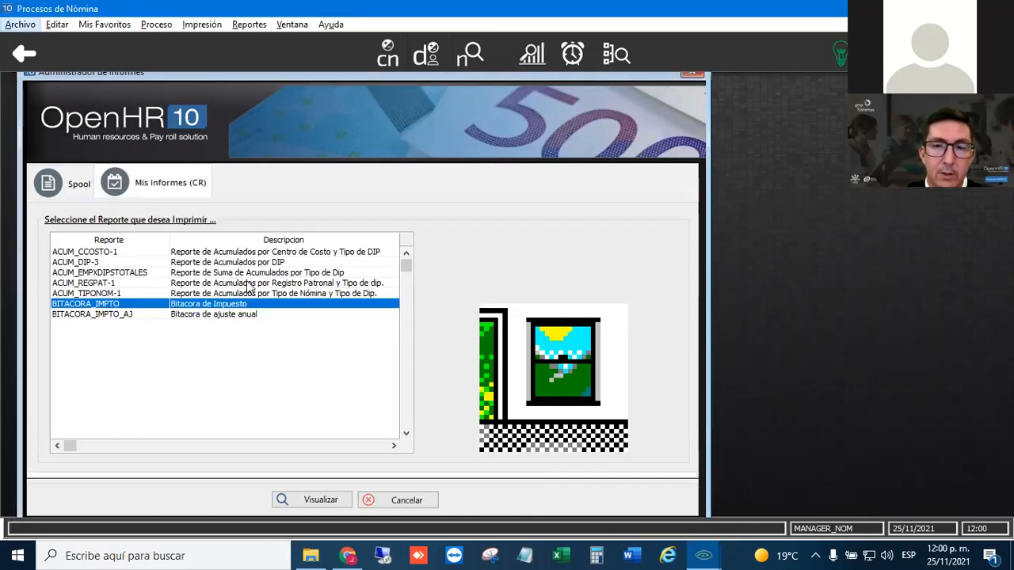
left_click(727, 554)
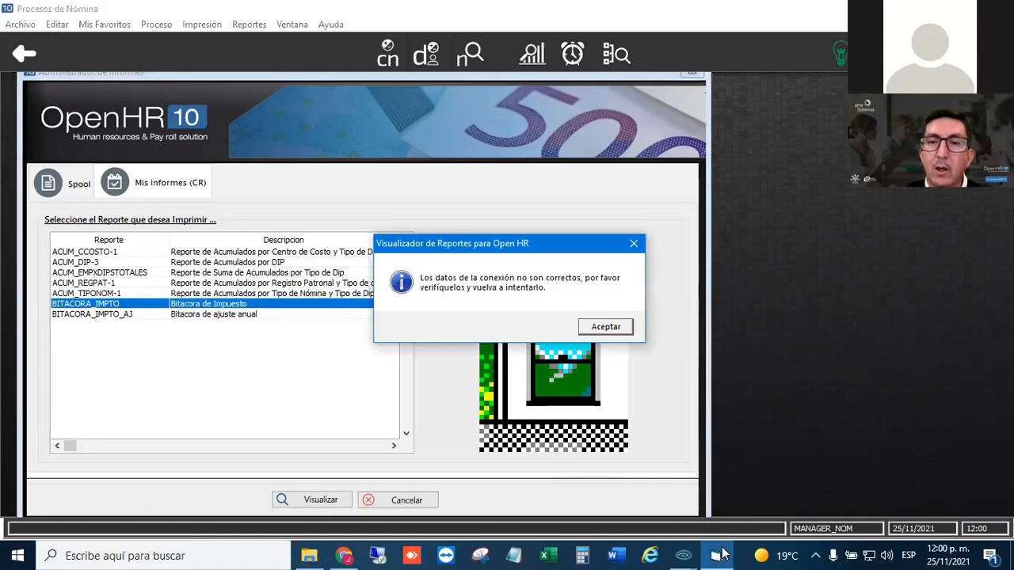
left_click(612, 331)
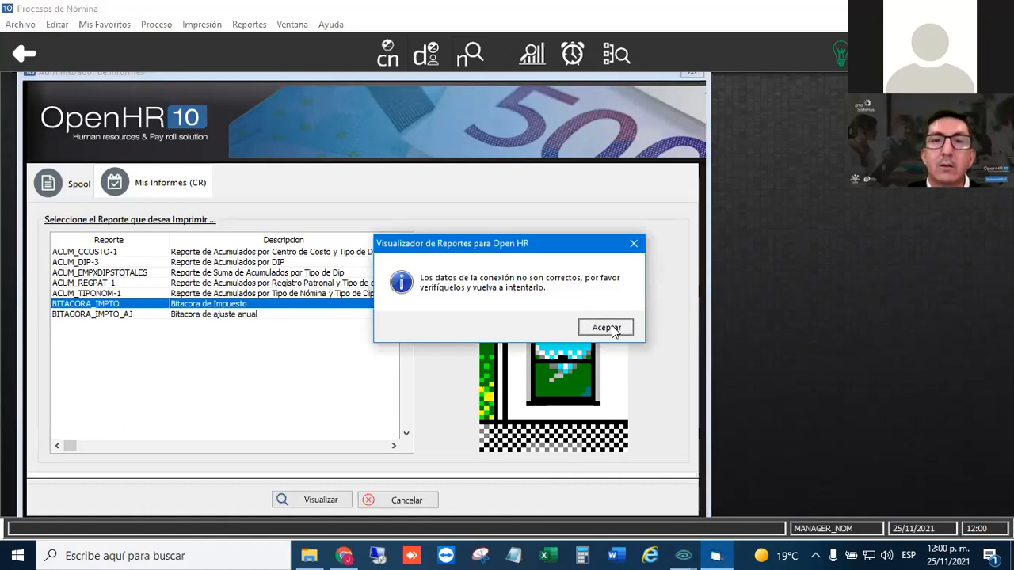
left_click(605, 328)
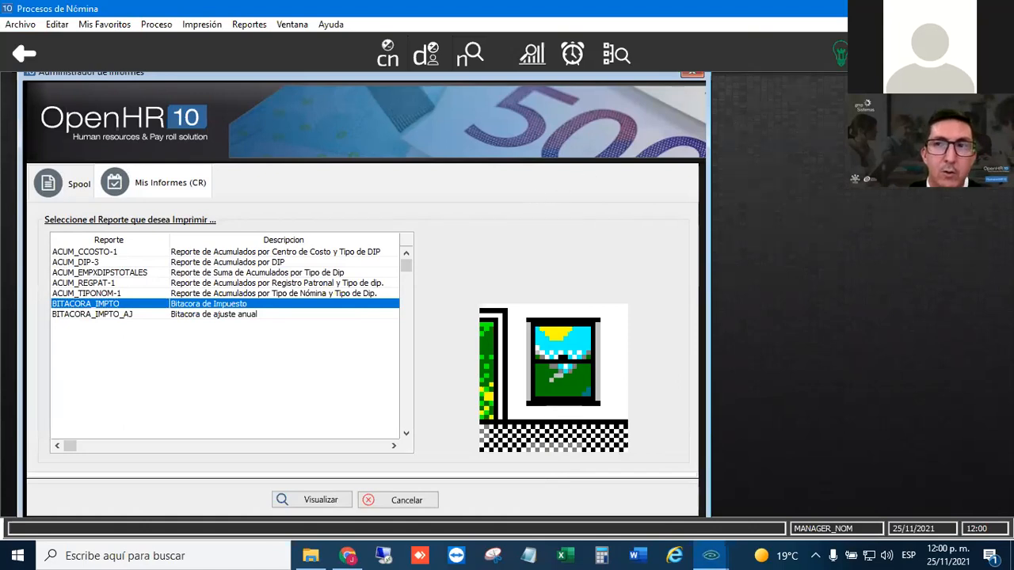
left_click(91, 314)
left_click(89, 304)
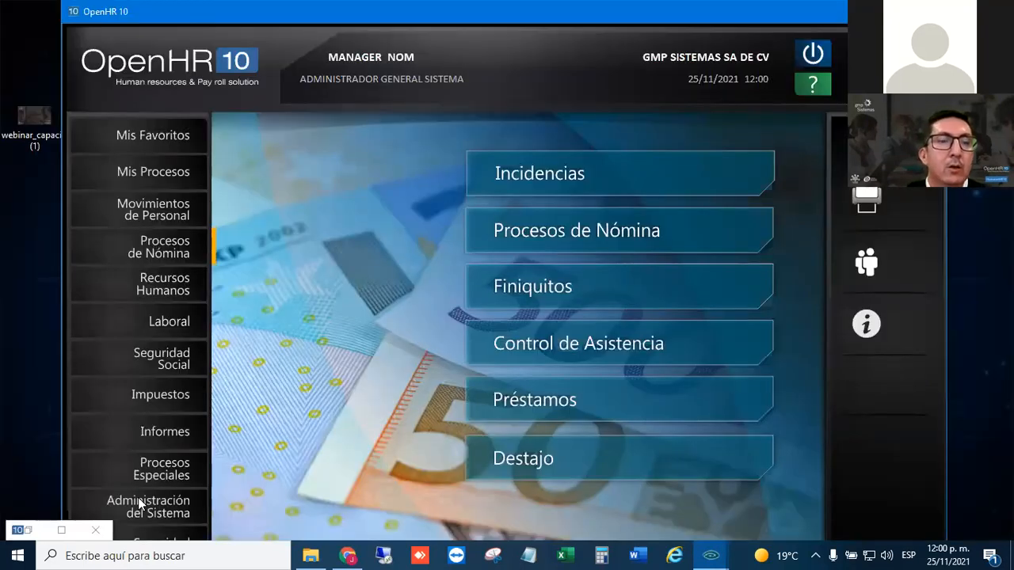
- In Parametrización del Sistema, open company 1's ODBC connection data, inspect the server and database fields, and cancel out of it
left_click(142, 503)
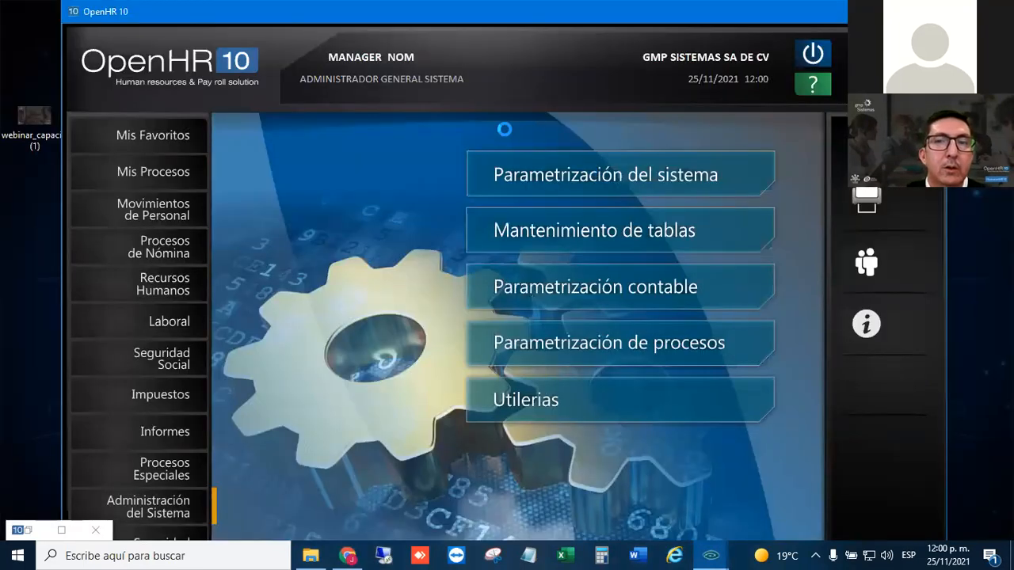
left_click(171, 23)
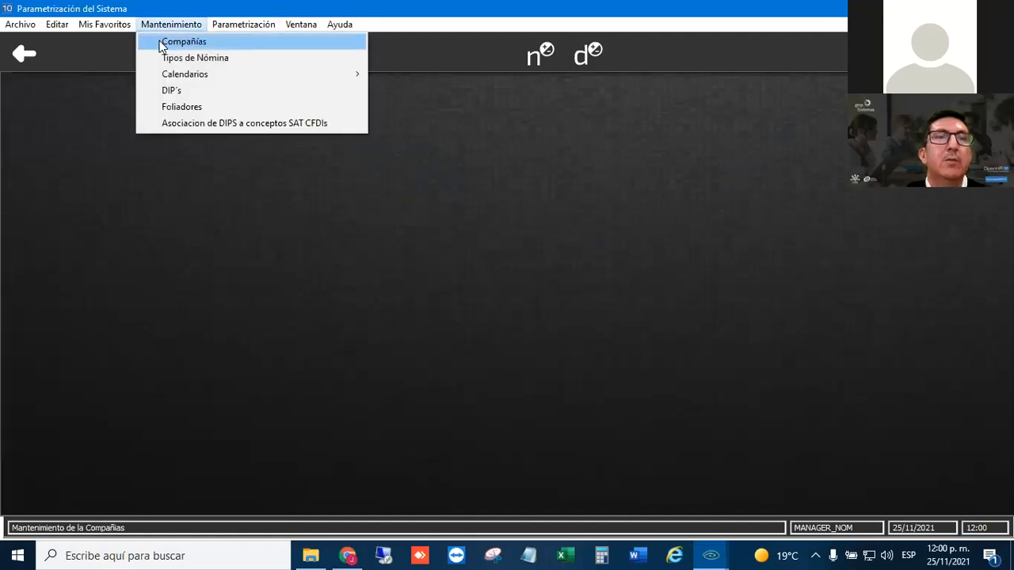
left_click(161, 42)
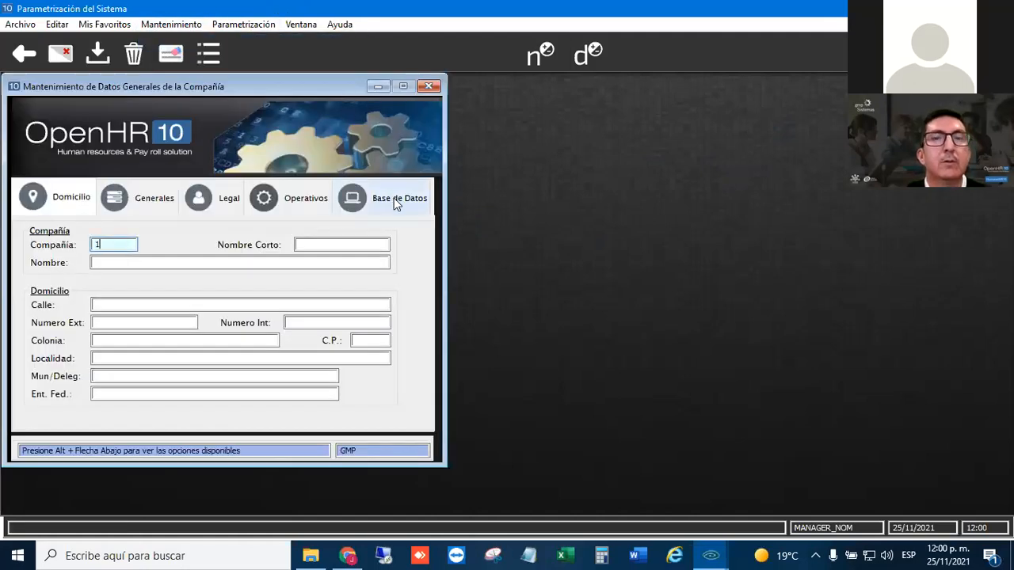
left_click(396, 201)
left_click(330, 402)
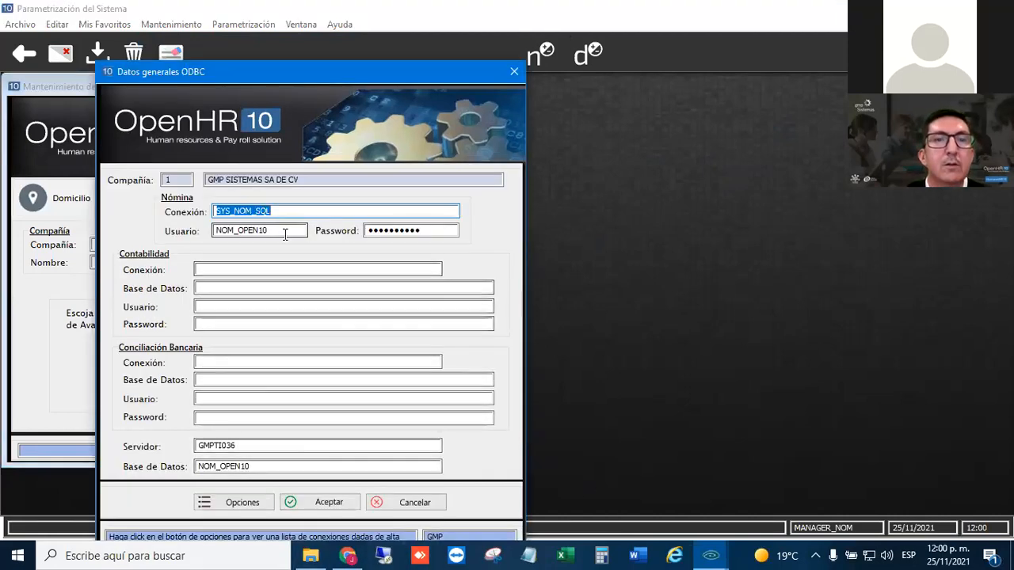
left_click(274, 446)
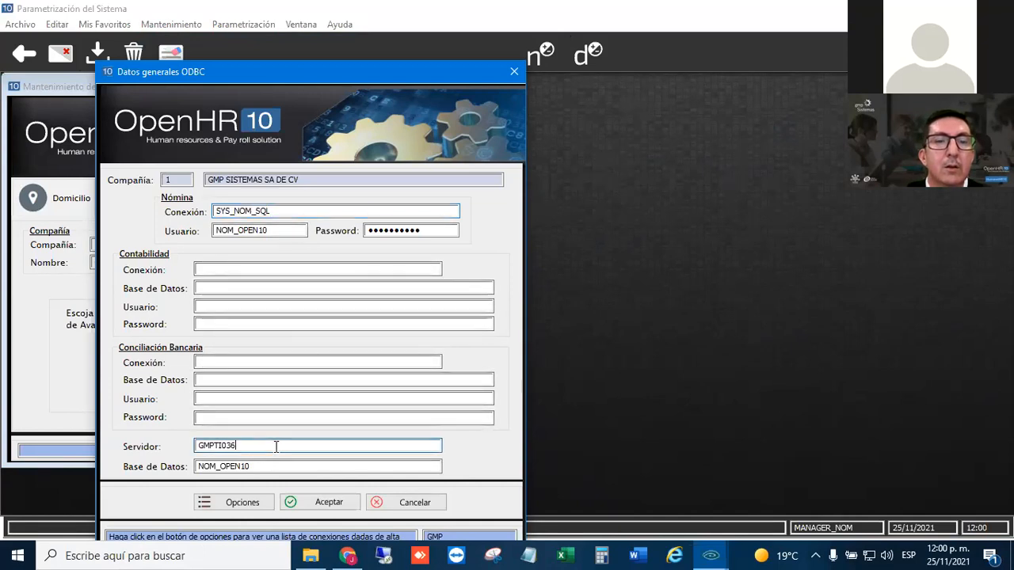
left_click(402, 505)
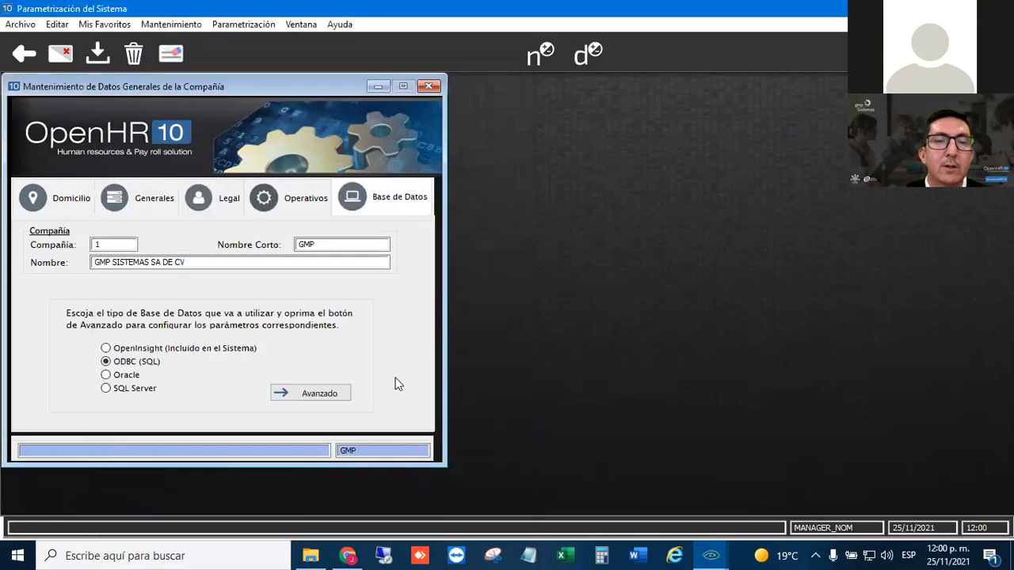
- Check company 1's address data, close the company maintenance form and return to the main menu
left_click(293, 198)
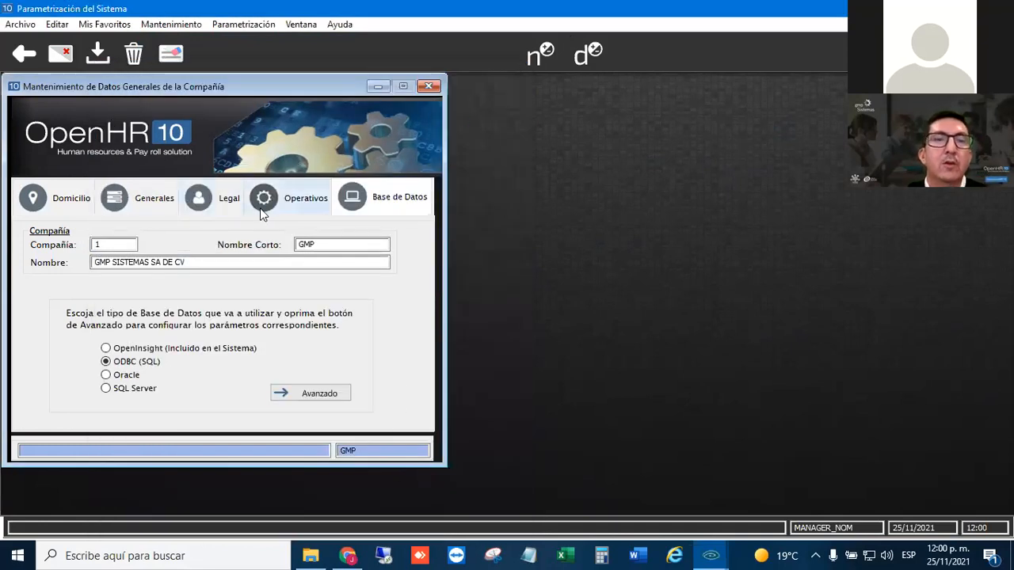
left_click(70, 202)
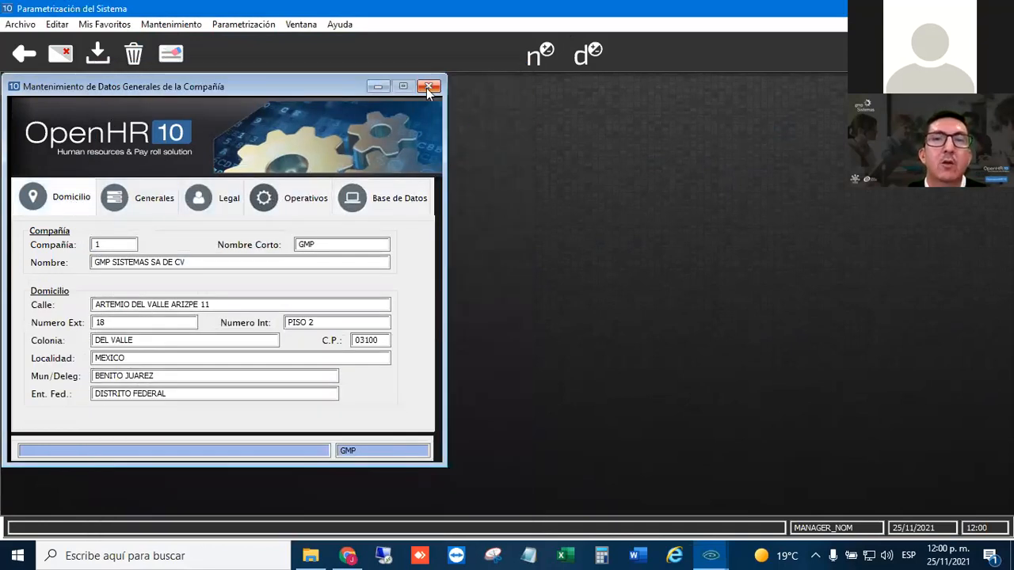
left_click(427, 86)
left_click(37, 58)
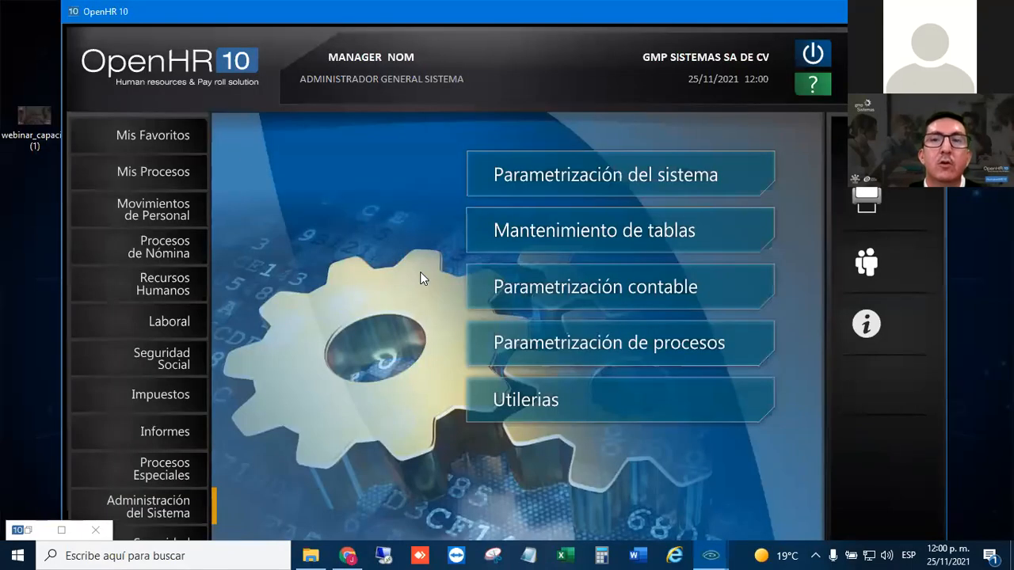
- Set the current period of payroll type NQ to 23 in Tipos de Nómina, save the record and return to the main menu
left_click(599, 180)
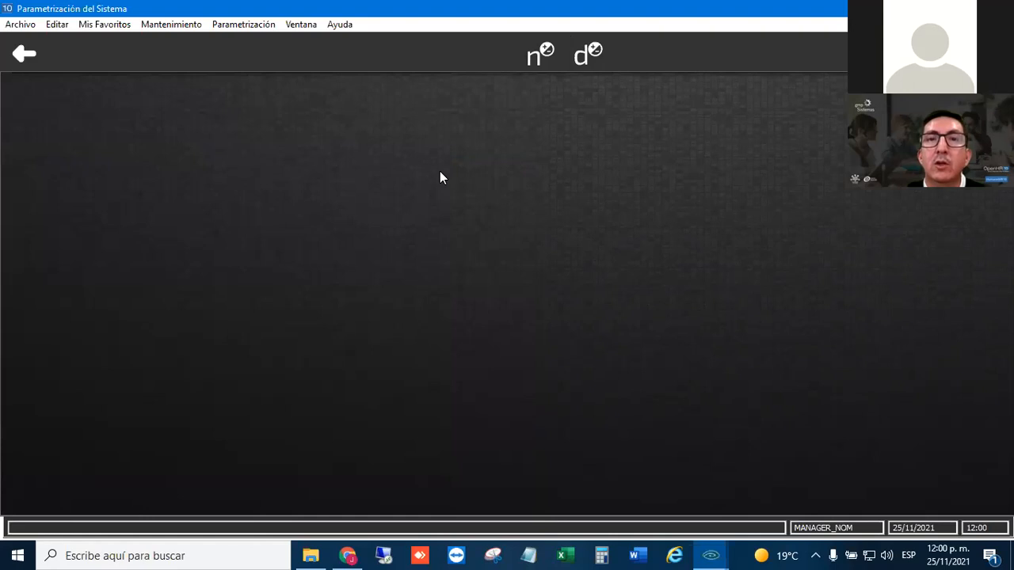
left_click(171, 25)
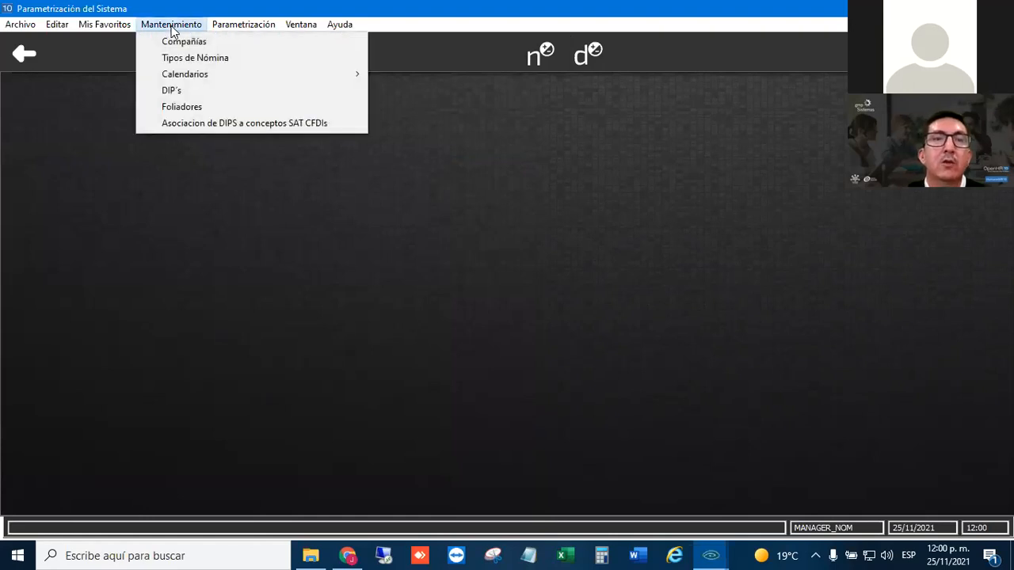
left_click(177, 59)
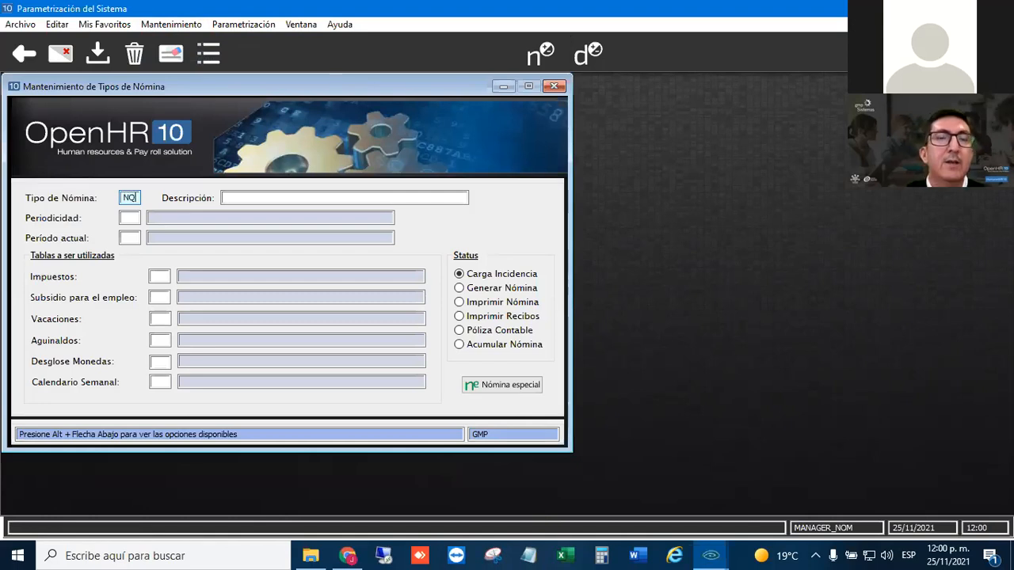
key("Tab")
left_click(136, 240)
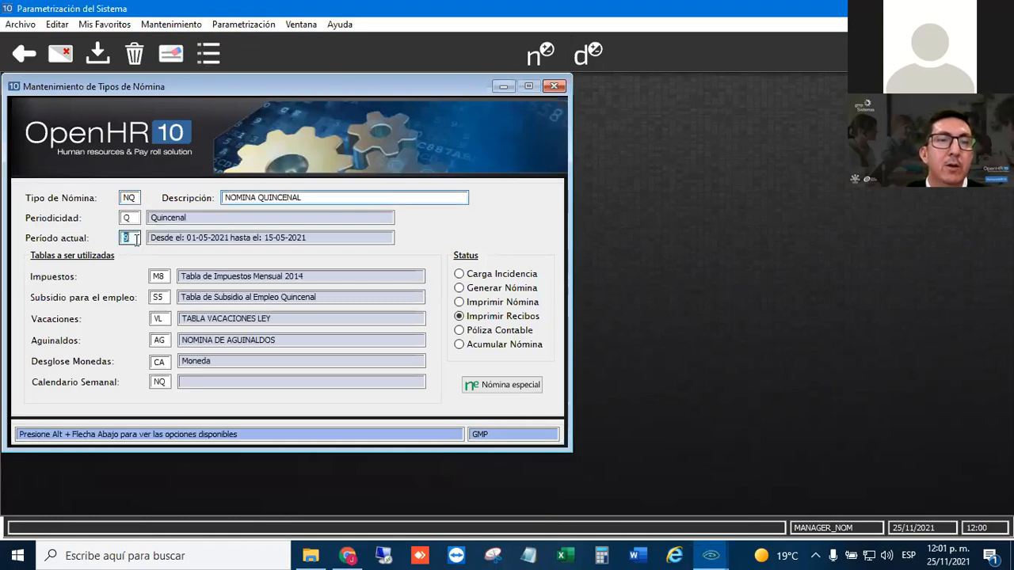
type("23")
key("Tab")
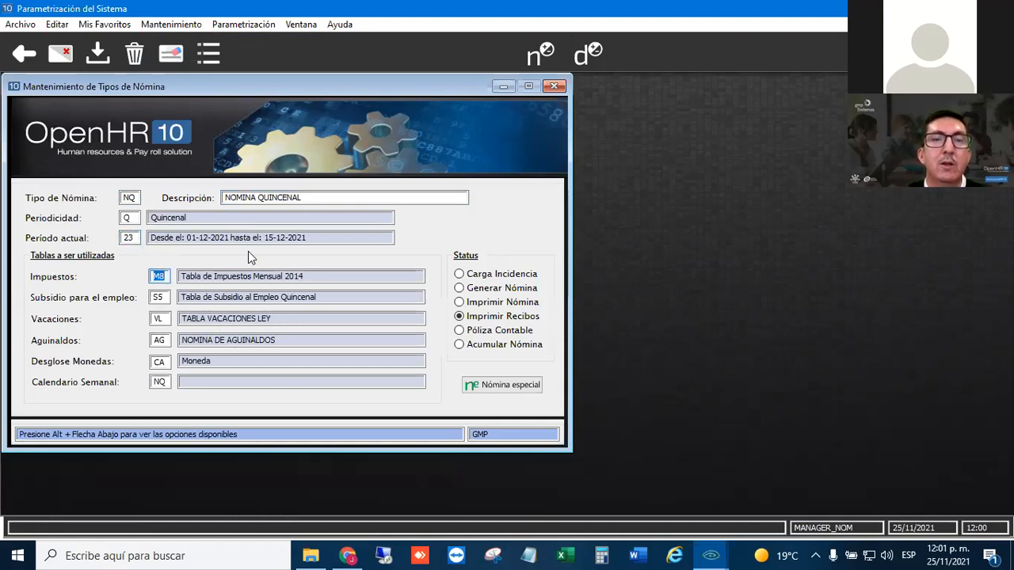
left_click(98, 55)
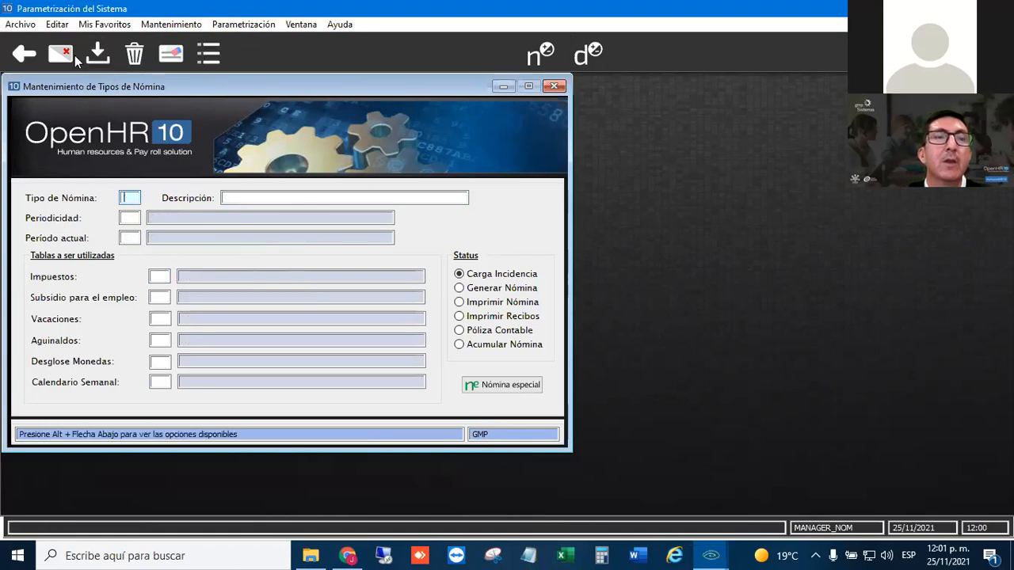
left_click(60, 53)
left_click(24, 53)
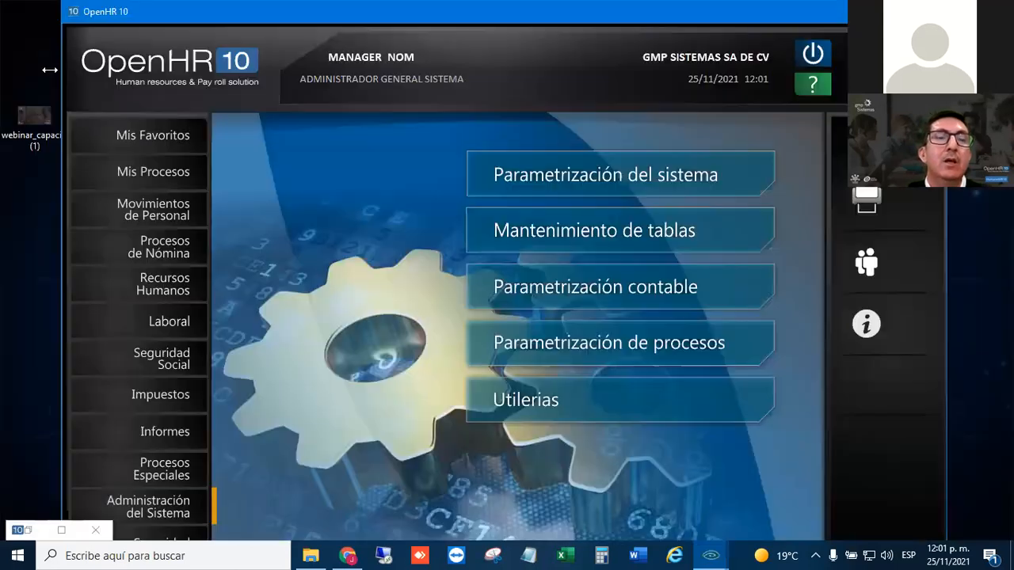
- Close the Administrador de Informes, review the derived DIPs of concept PNOR for payroll type @, and leave Procesos de Nómina
left_click(60, 530)
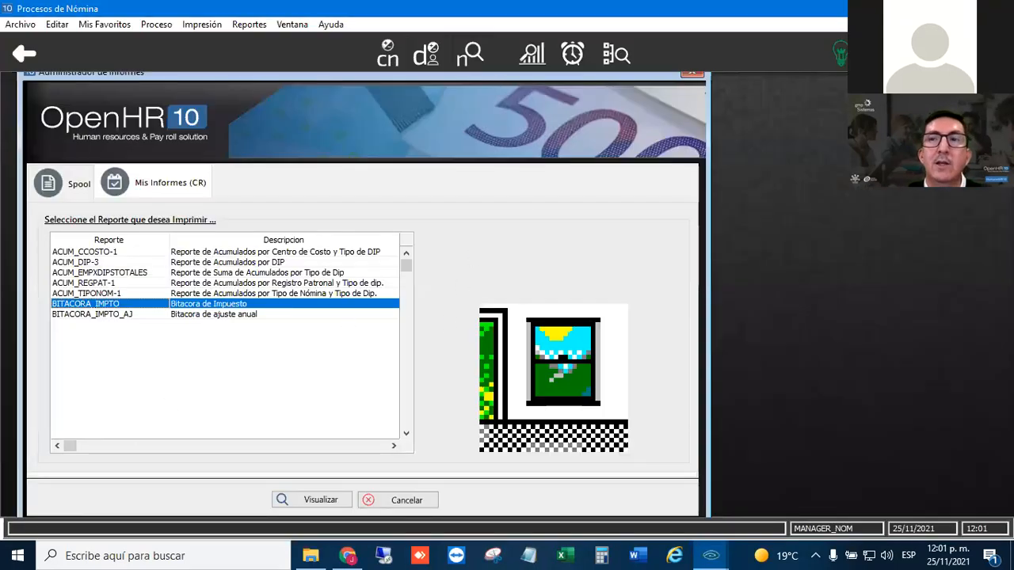
left_click(692, 74)
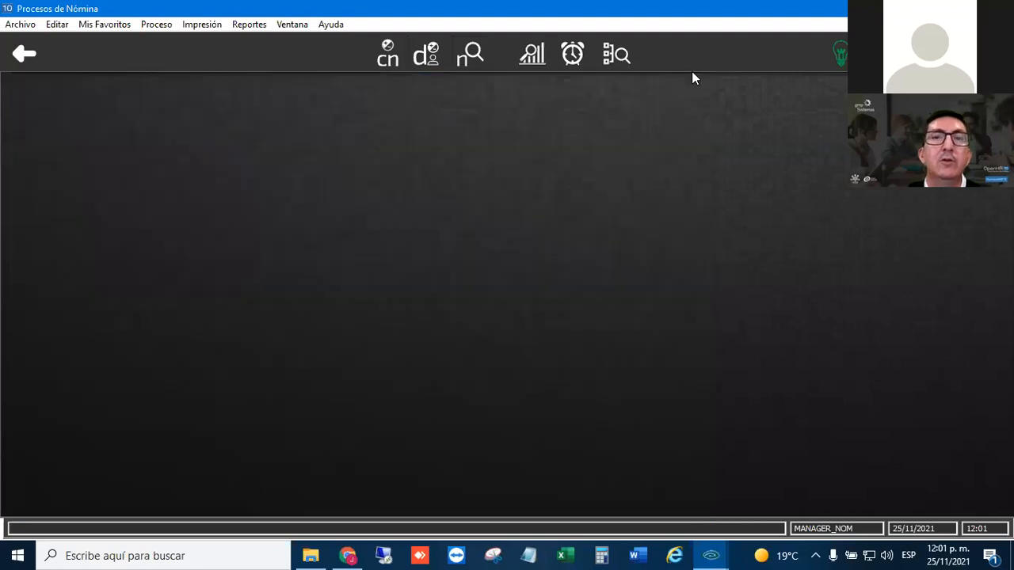
left_click(98, 25)
left_click(122, 79)
key("Tab")
type("PNOR")
key("Tab")
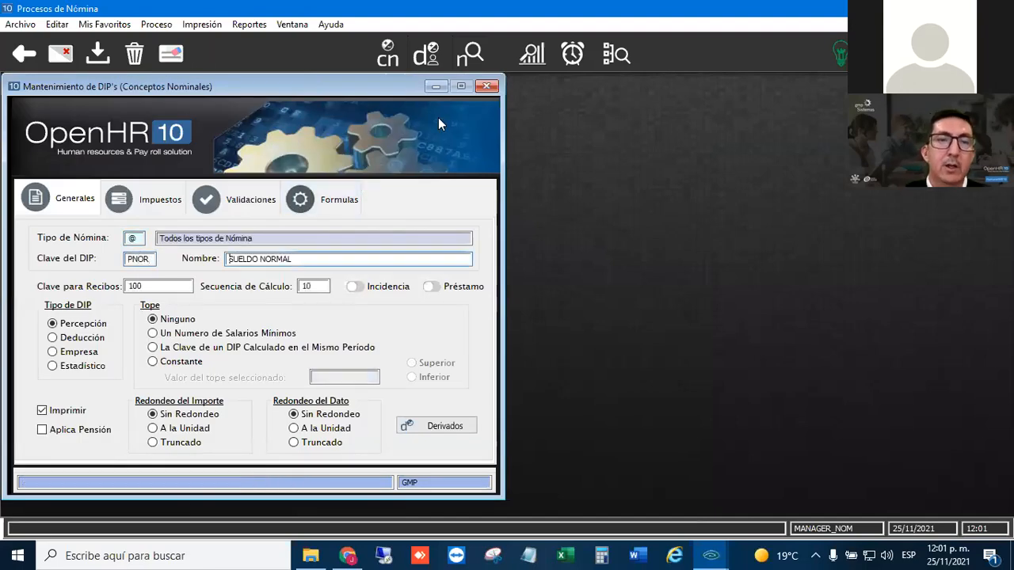
left_click(420, 427)
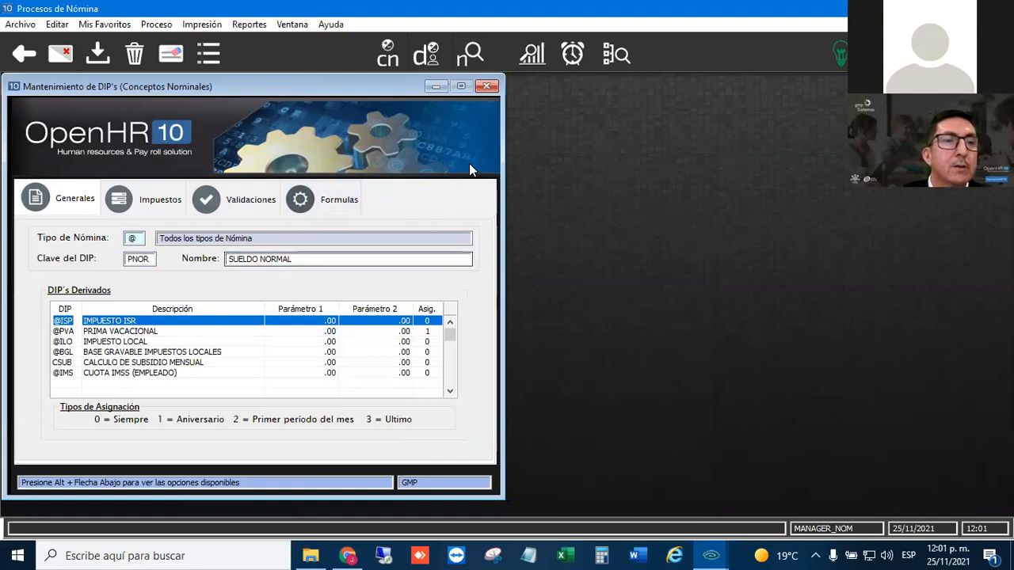
left_click(486, 85)
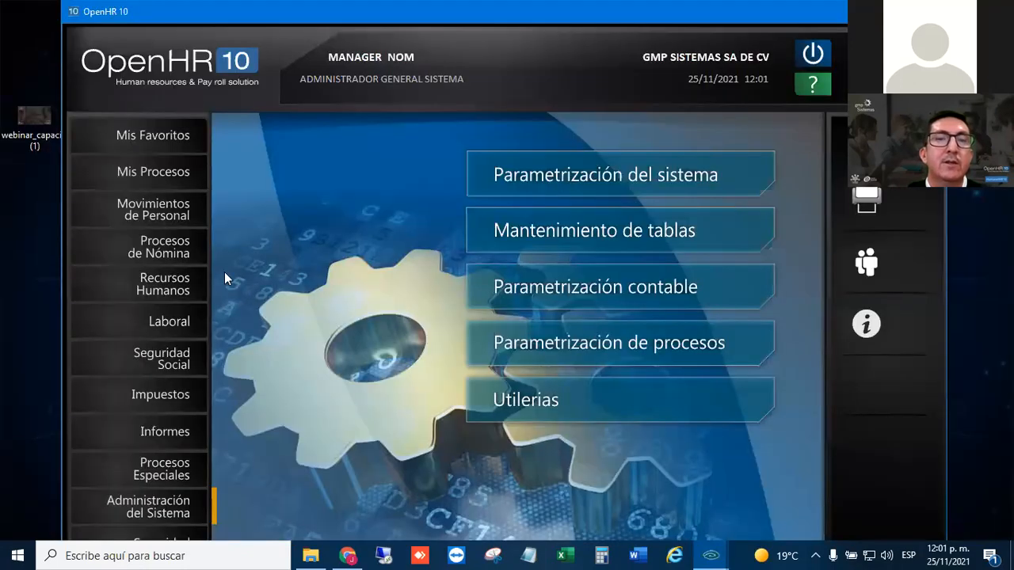
- In the payroll Incidencias module, load the sales manager's record in the DIP assignment by employee form
left_click(198, 247)
left_click(593, 169)
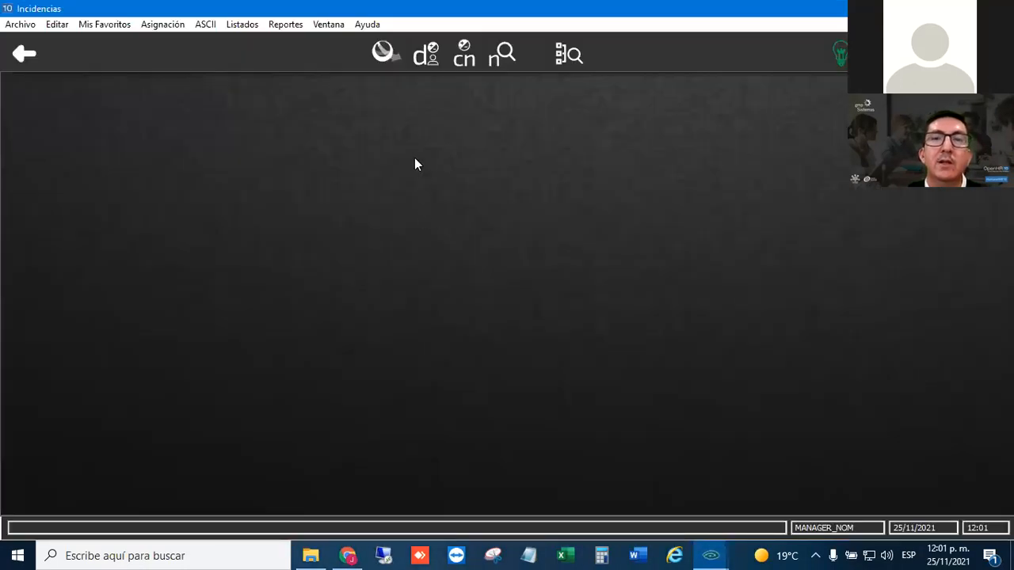
type("000")
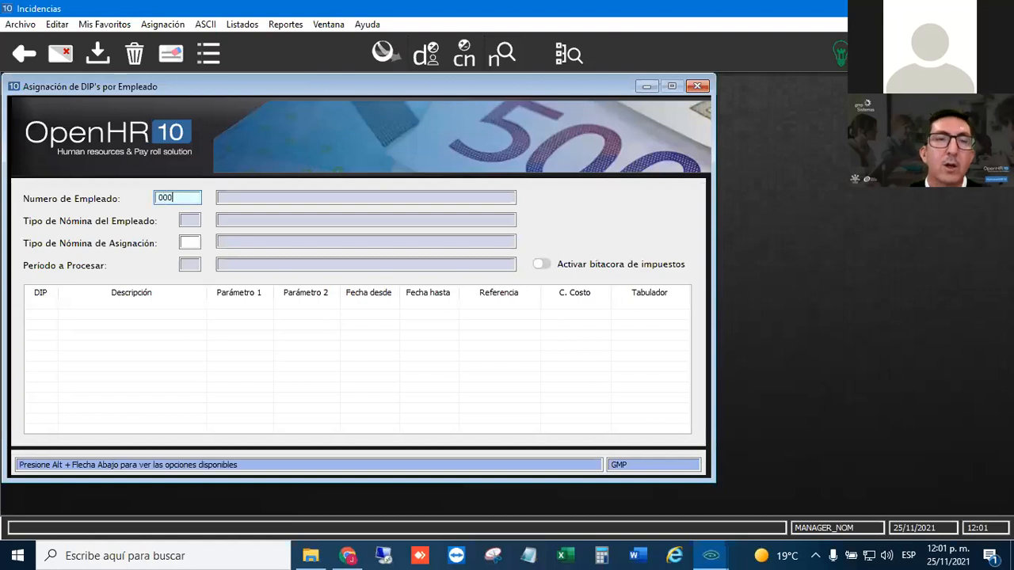
type("001")
key("Return")
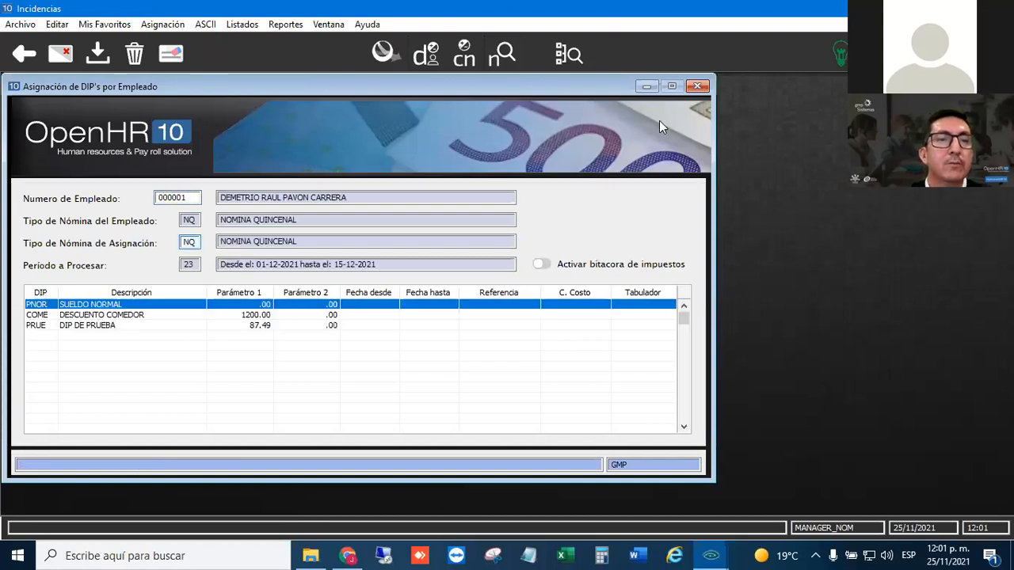
left_click(131, 323)
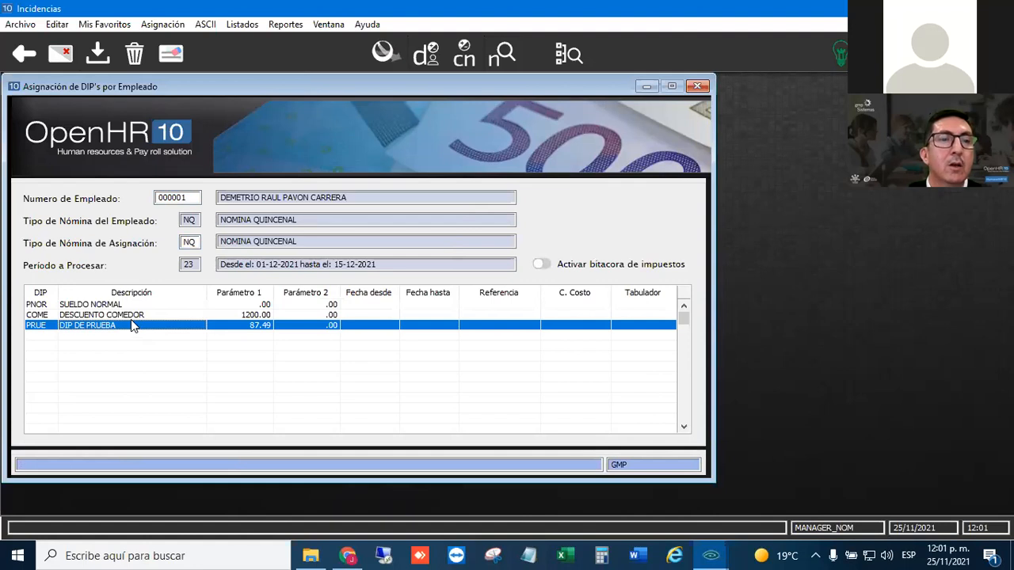
key("Delete")
left_click(43, 325)
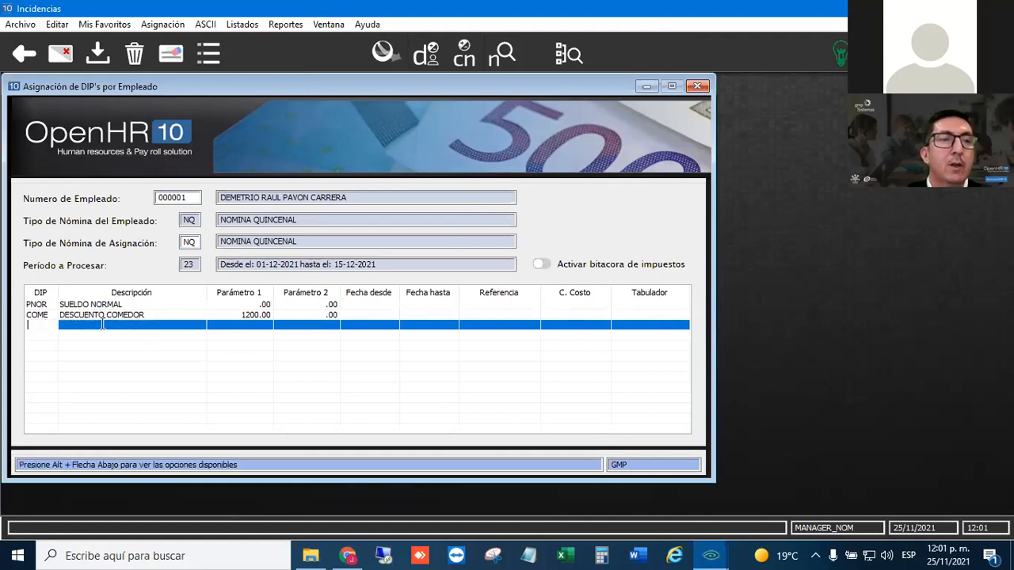
type("@GRA")
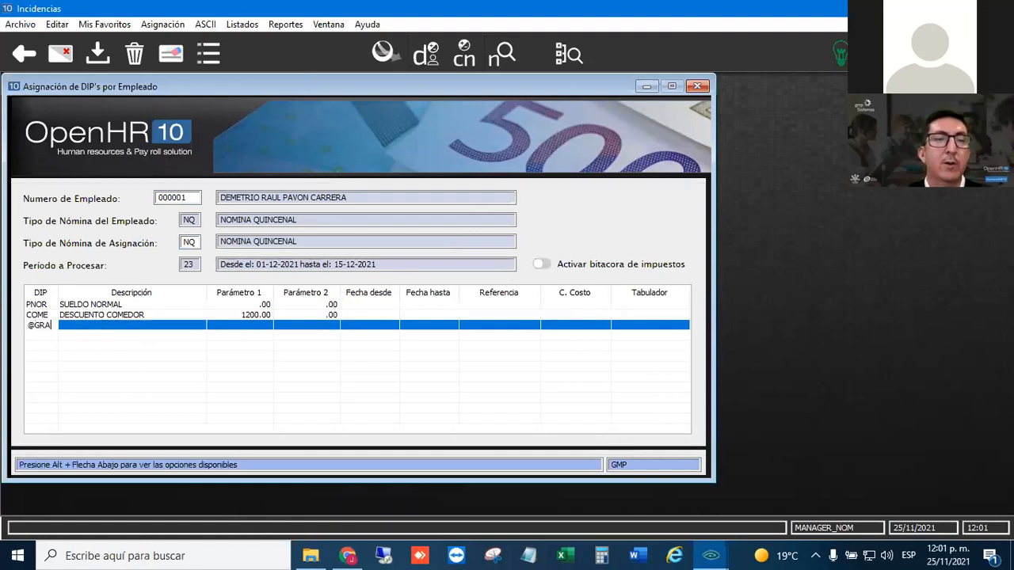
key("Return")
left_click(159, 346)
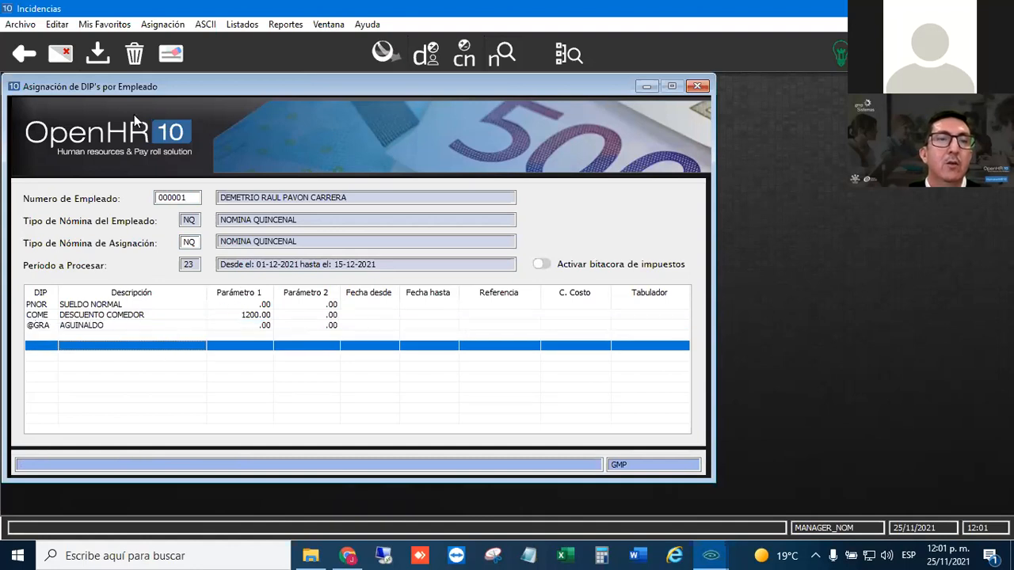
left_click(98, 52)
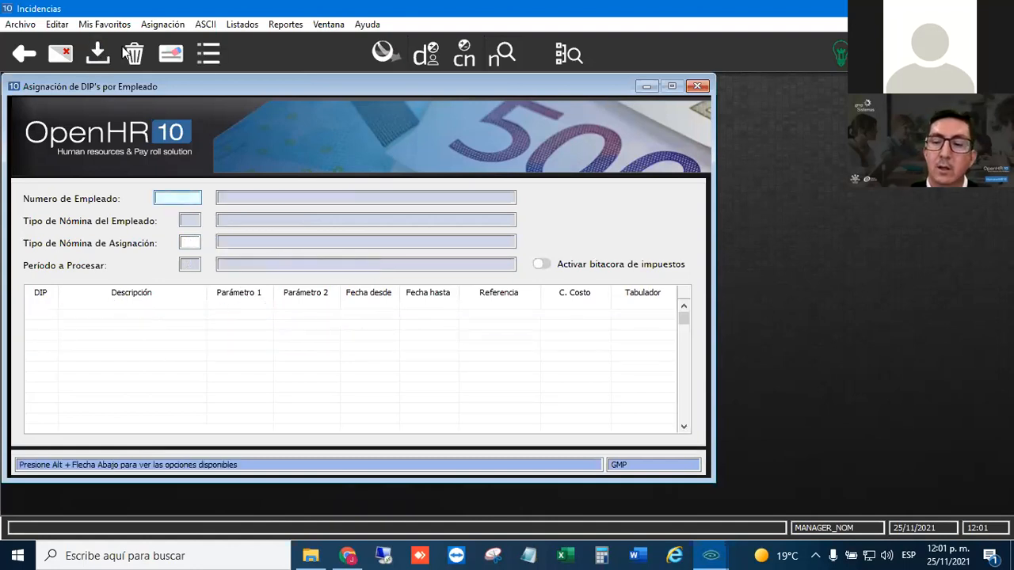
- Search for the same employee by first name, reload the record from the matches and check the assigned DIPs
type("1")
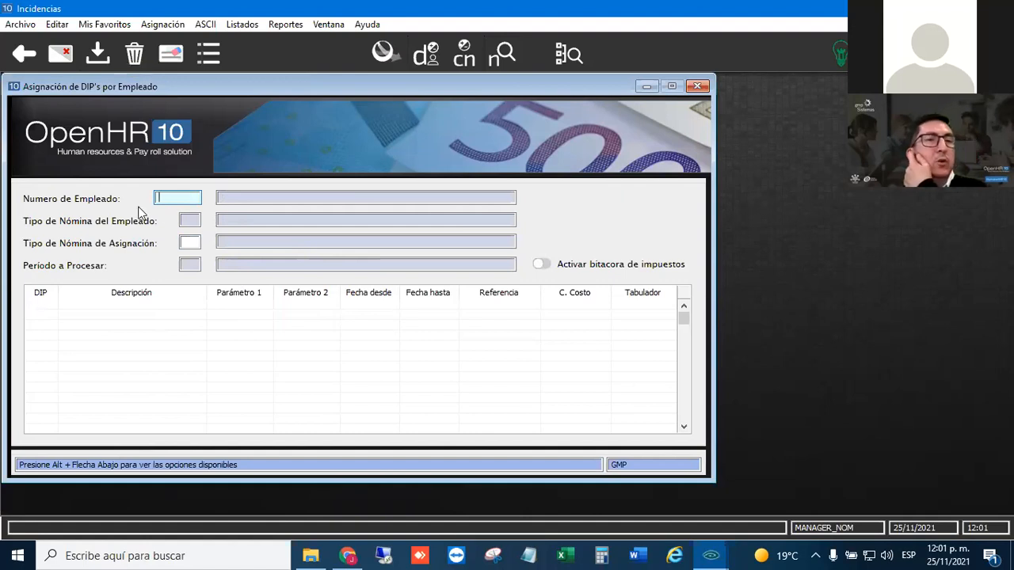
type("DEMETRIO")
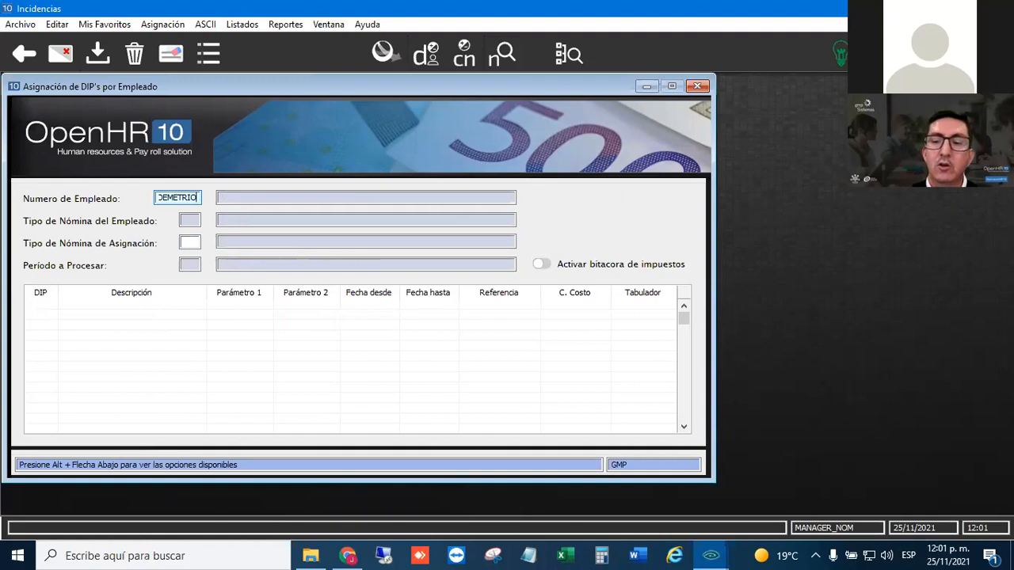
key("Return")
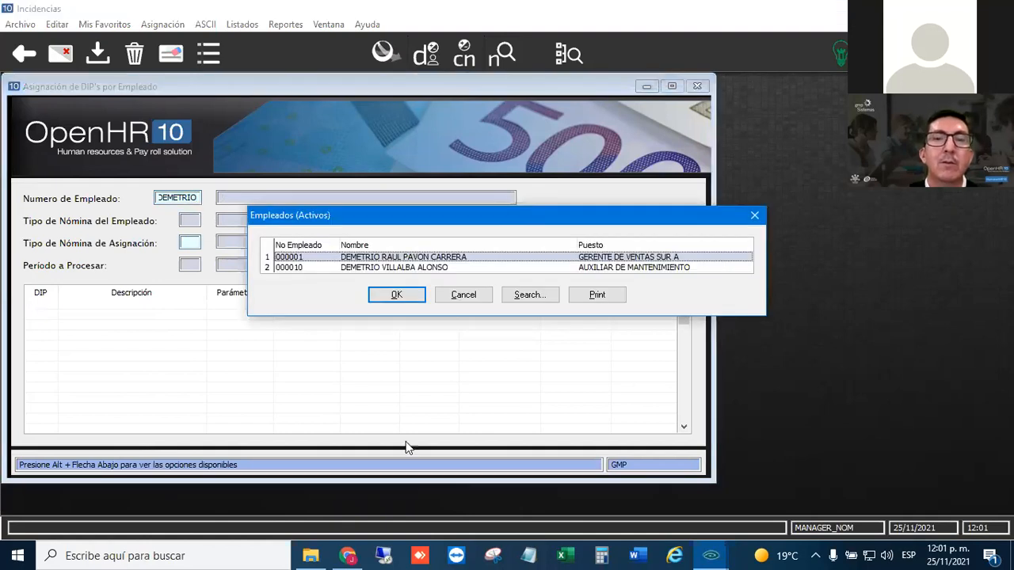
left_click(309, 258)
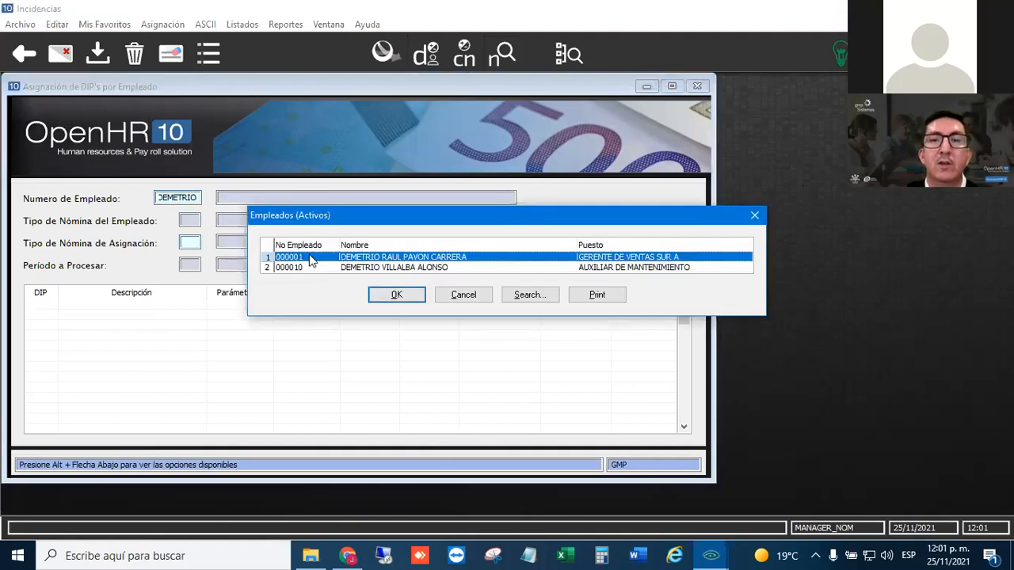
left_click(400, 295)
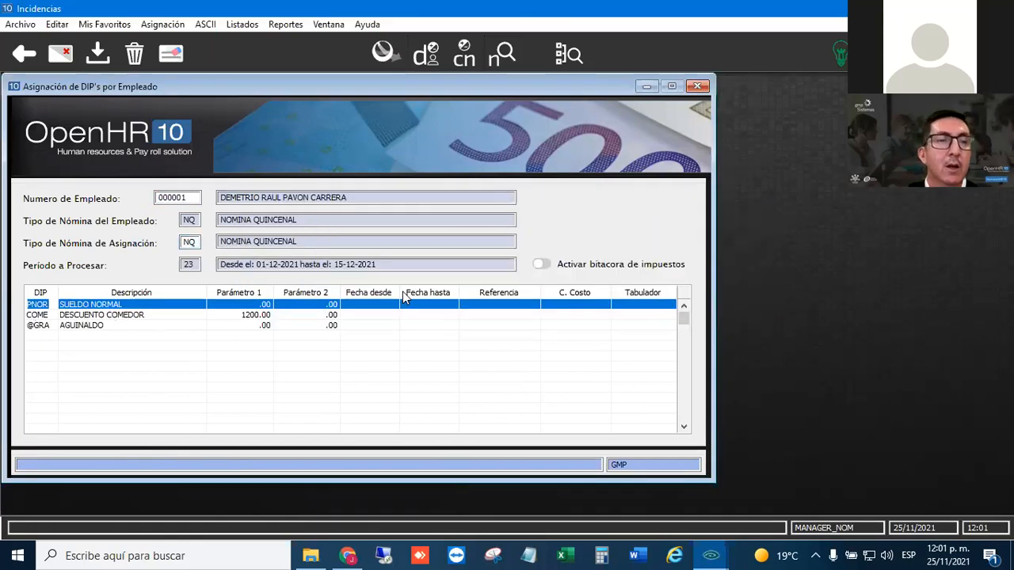
left_click(136, 347)
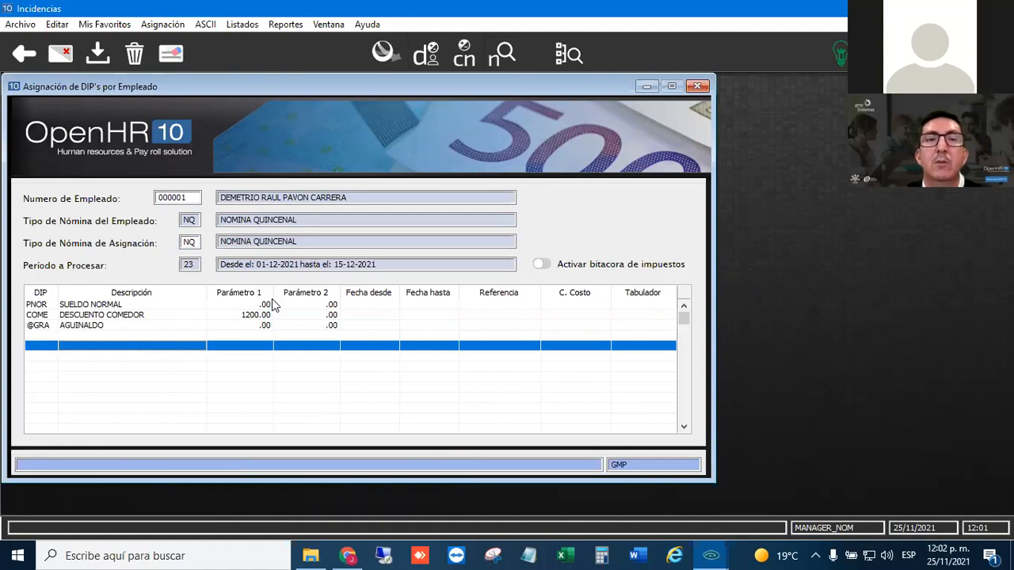
- Try to calculate the sales manager's NQ payroll for period 23 individually, and close the calculation form
left_click(163, 311)
left_click(154, 339)
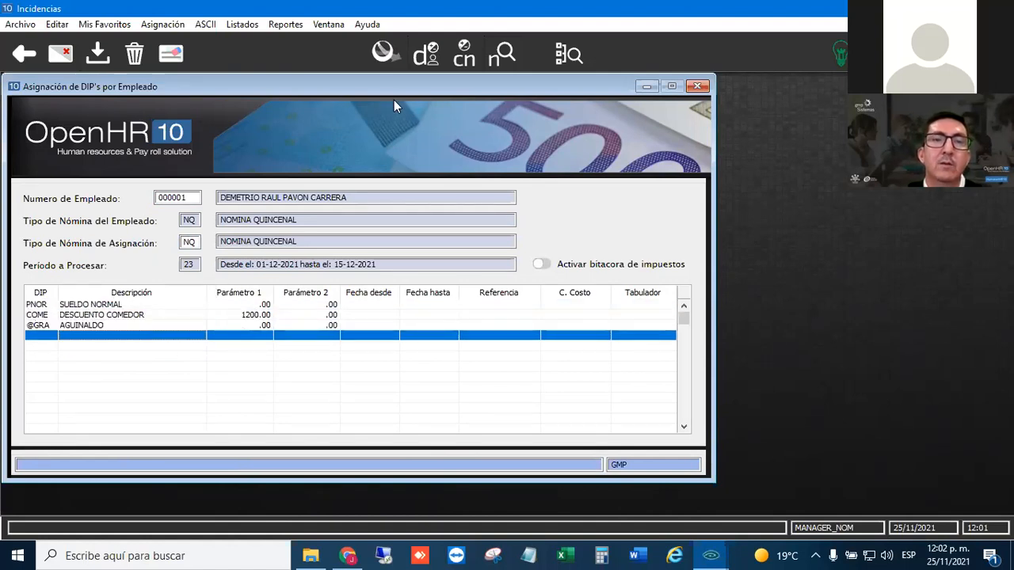
left_click(466, 63)
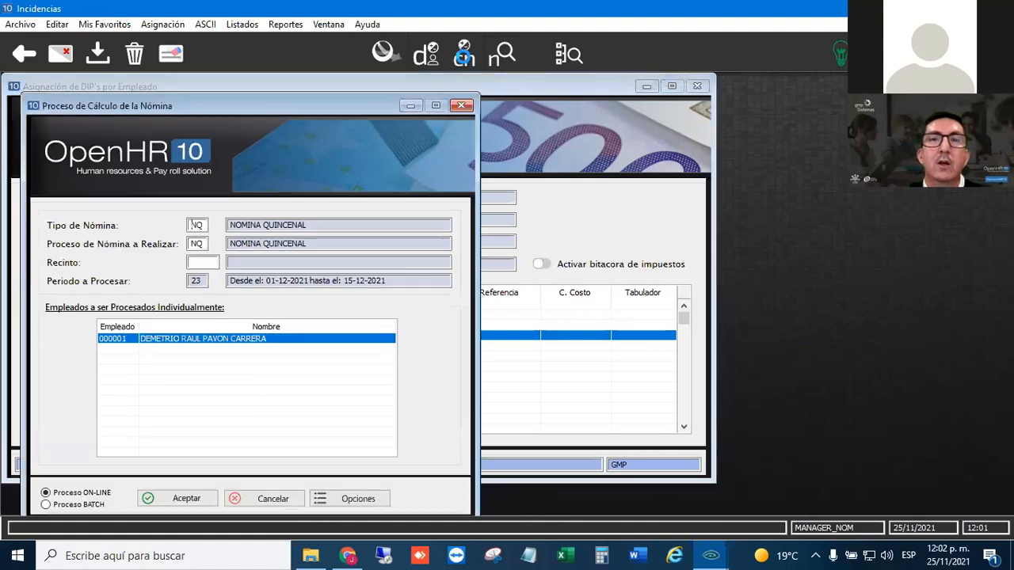
left_click(604, 328)
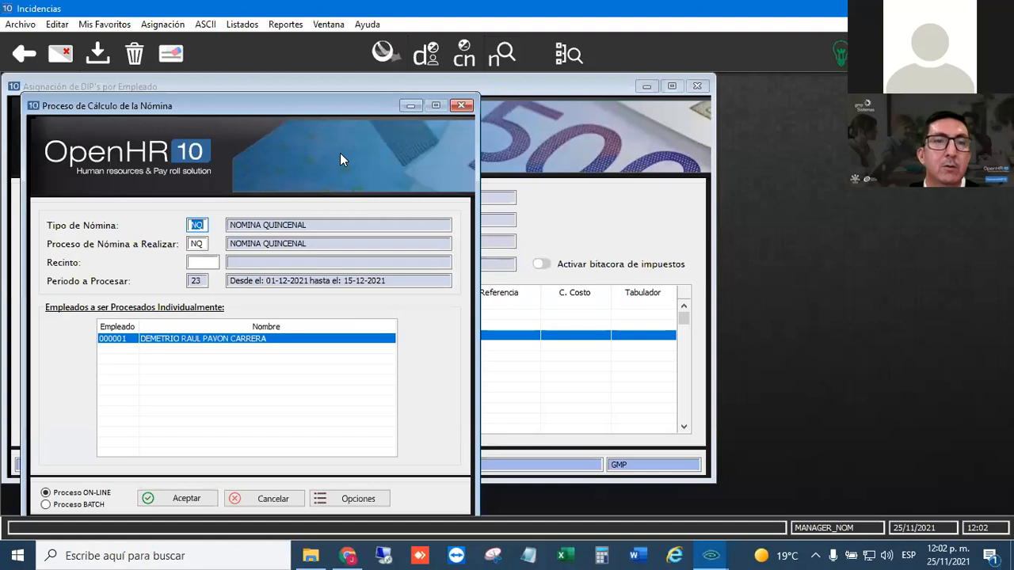
left_click(467, 107)
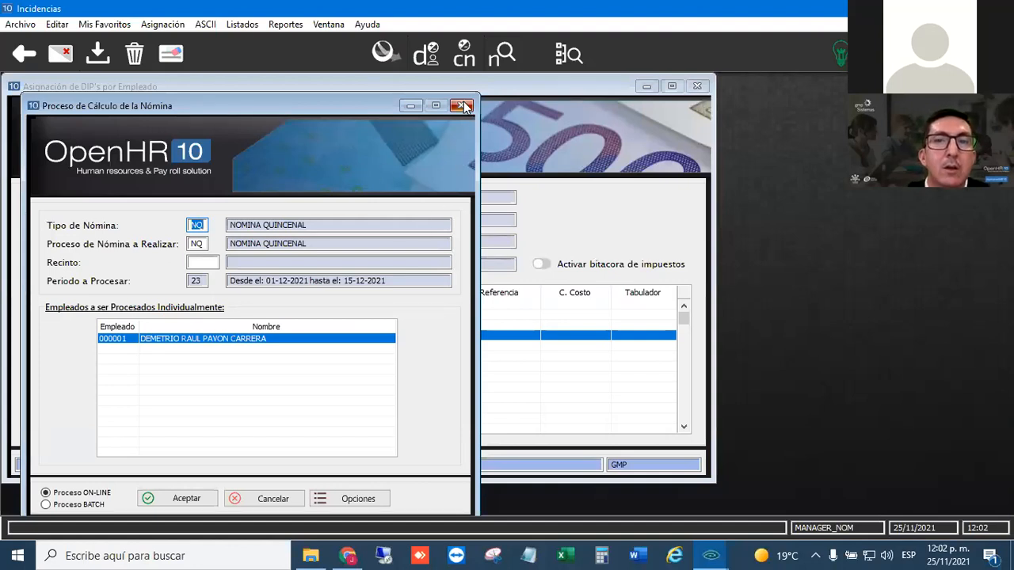
left_click(465, 107)
left_click(221, 198)
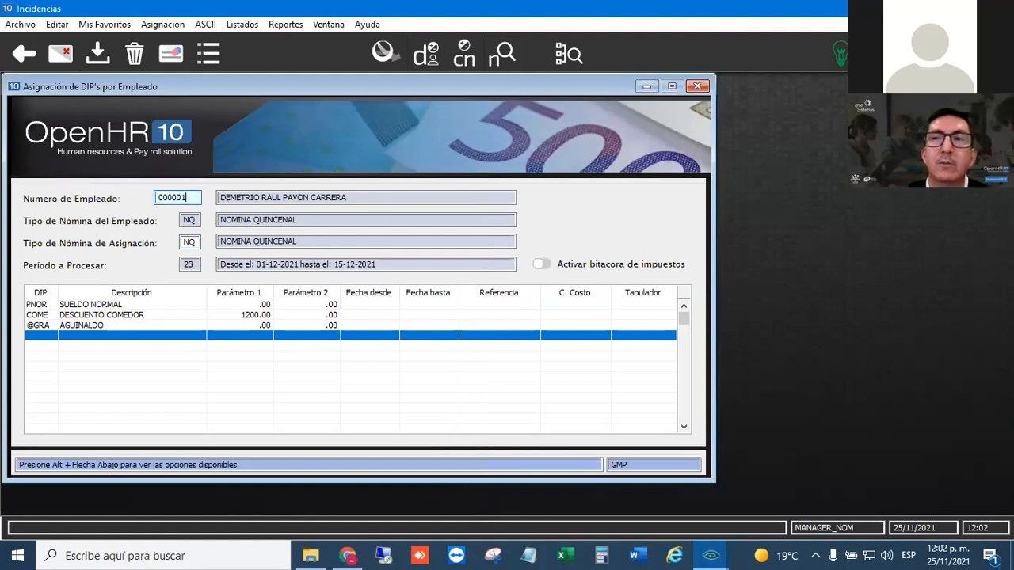
- Remove the COME Descuento Comedor DIP from the employee's NQ assignment and save it
left_click(120, 325)
left_click(127, 317)
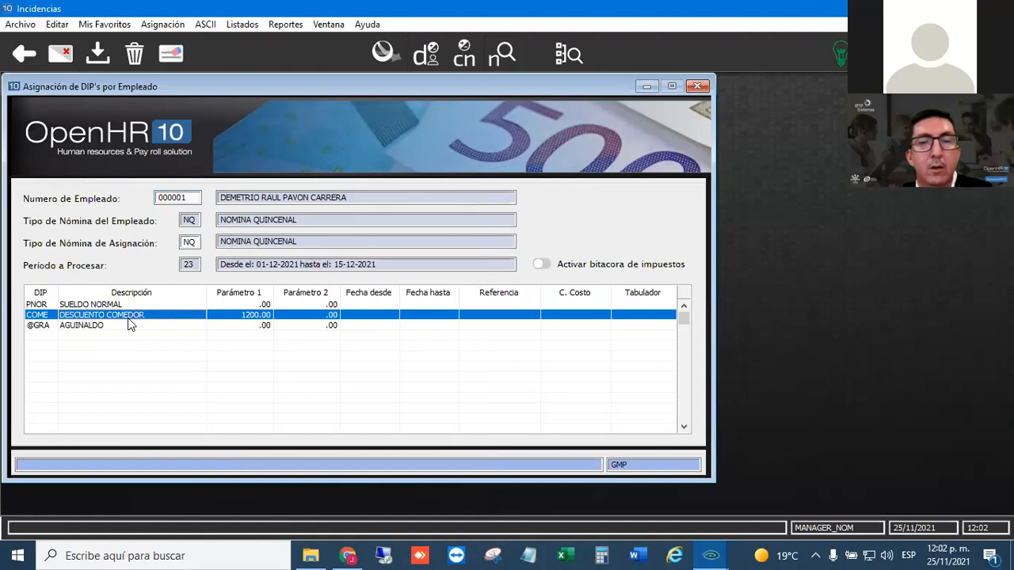
key("Delete")
left_click(65, 347)
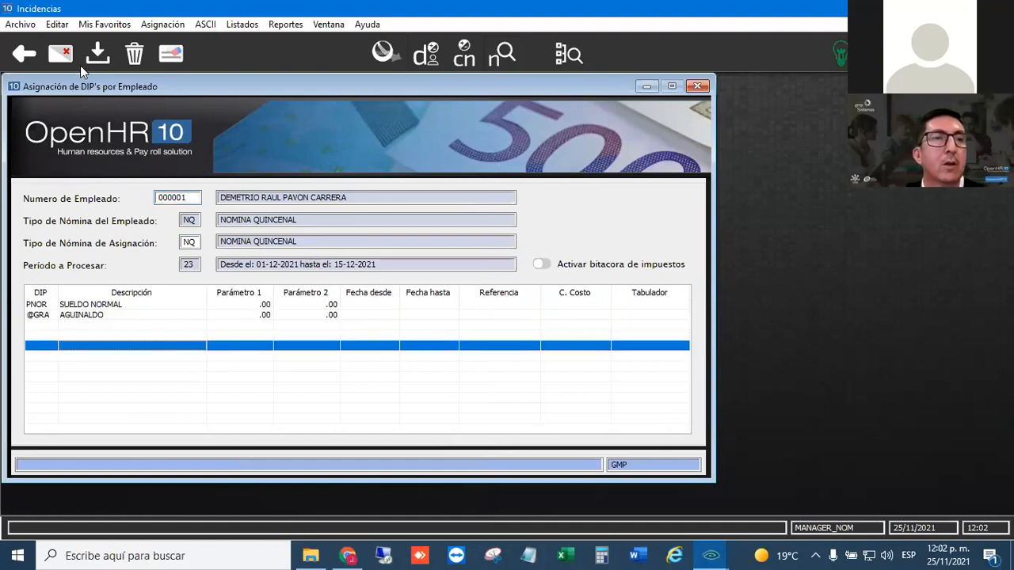
left_click(97, 54)
- Load concept PNOR for payroll type @ in DIP maintenance and go through its tax, validation and general settings
left_click(103, 23)
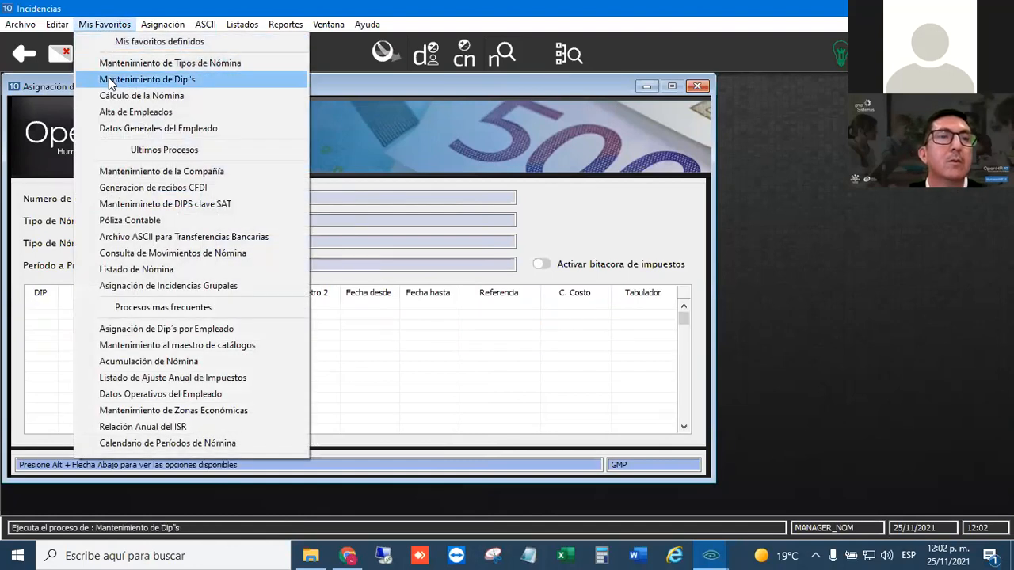
left_click(108, 84)
key("Tab")
type("PNOR")
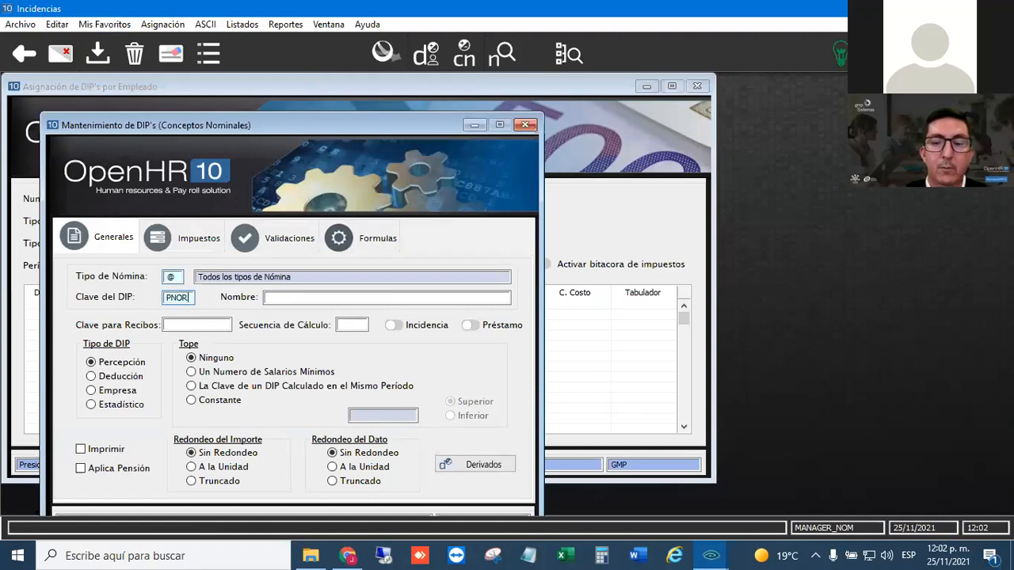
key("Tab")
left_click(189, 247)
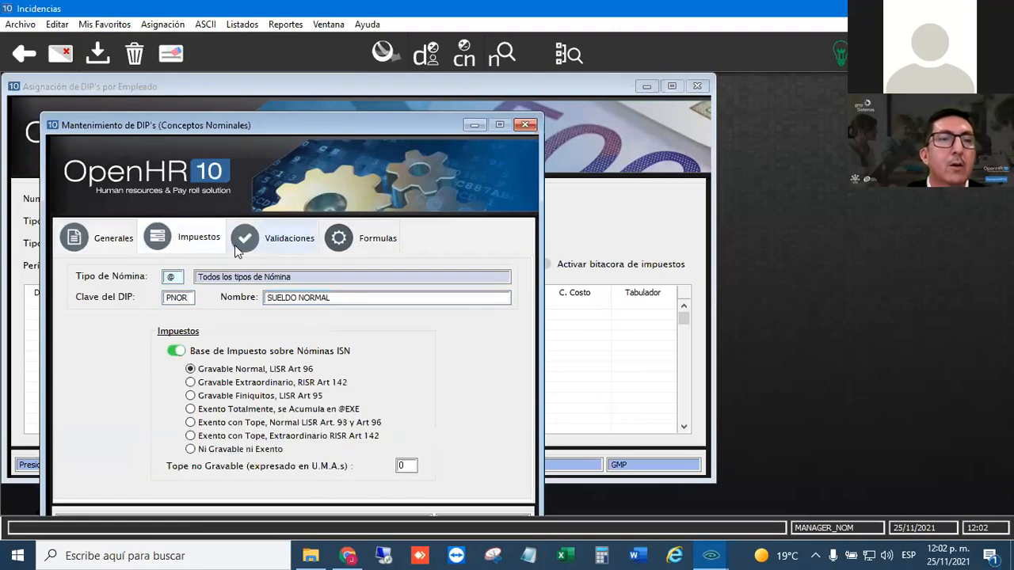
left_click(298, 244)
left_click(126, 241)
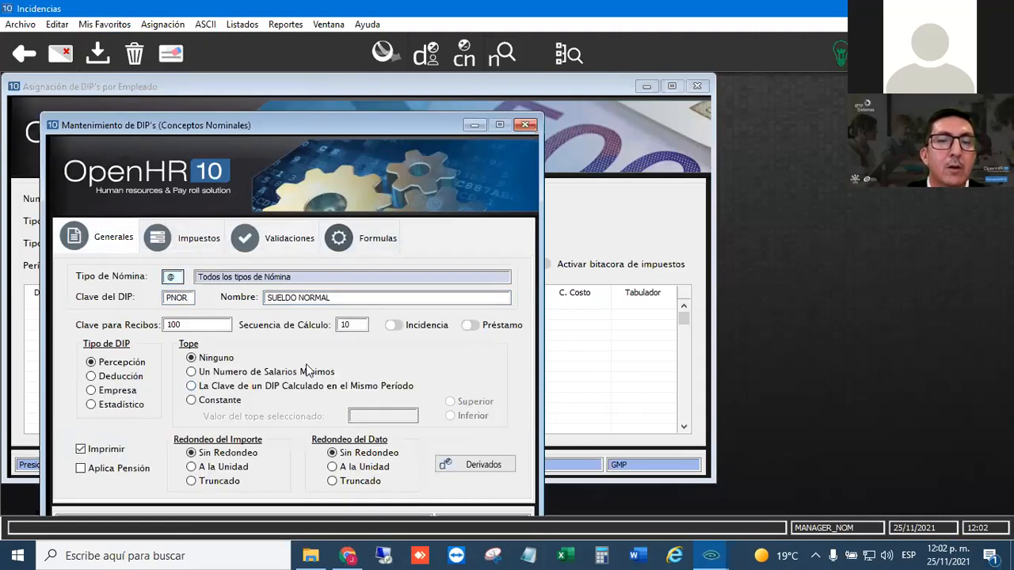
- Remove CSUB Calculo de Subsidio Mensual from the derived DIPs of PNOR, save, and close DIP maintenance
left_click(458, 457)
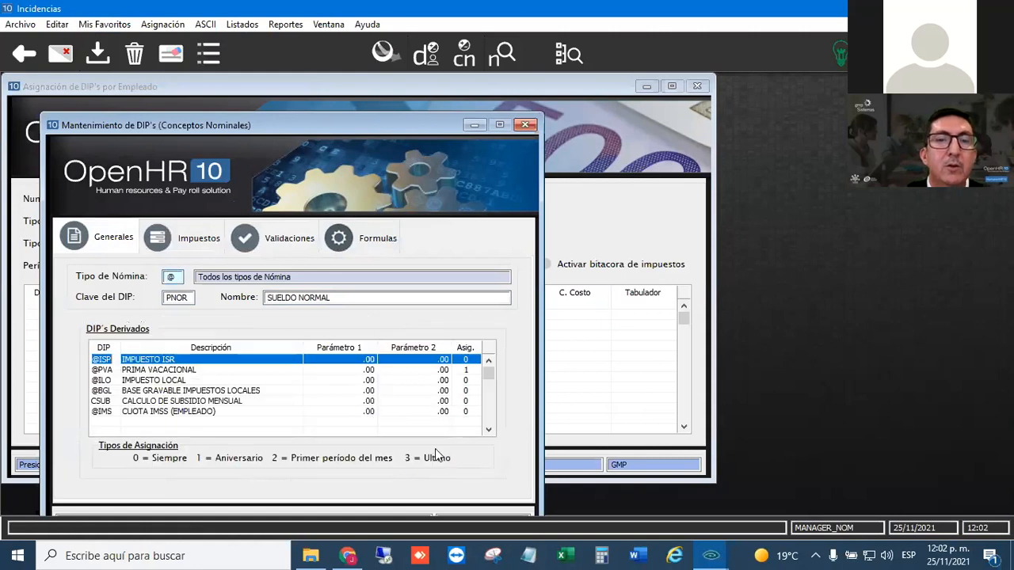
left_click(215, 402)
key("Delete")
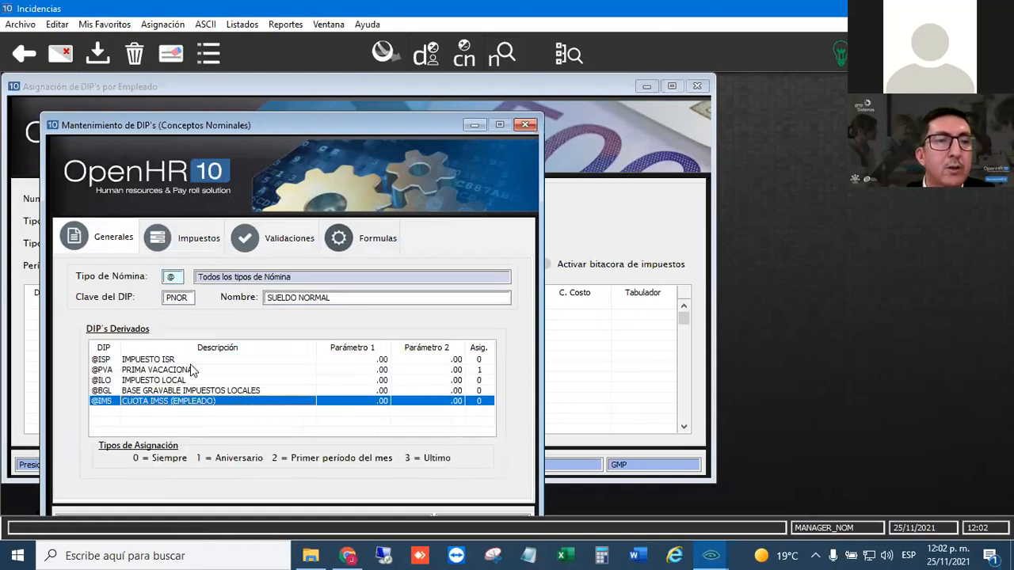
left_click(170, 411)
left_click(98, 54)
left_click(519, 127)
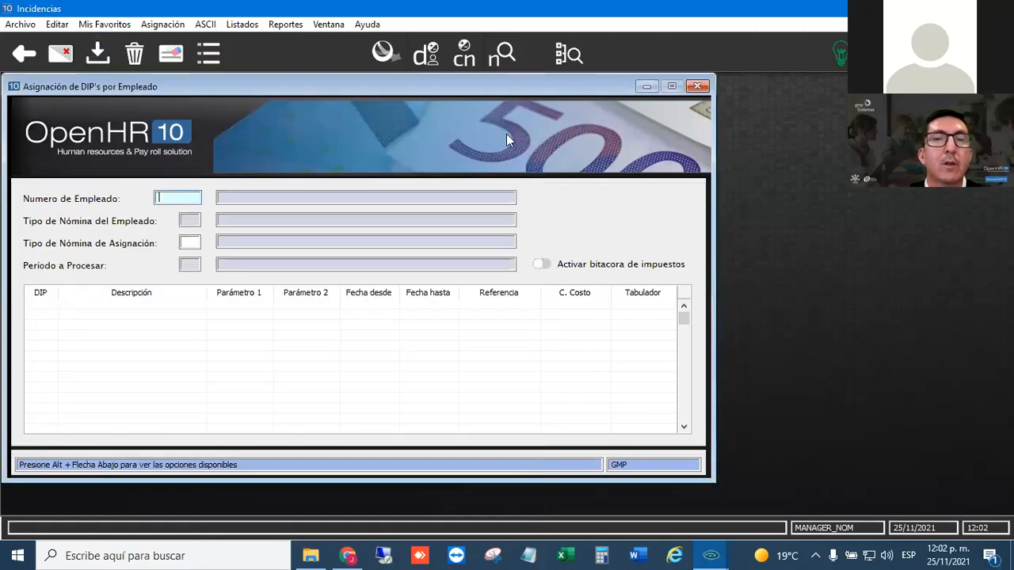
- Reload the sales manager's record in the DIP assignment form by employee number
type("0000")
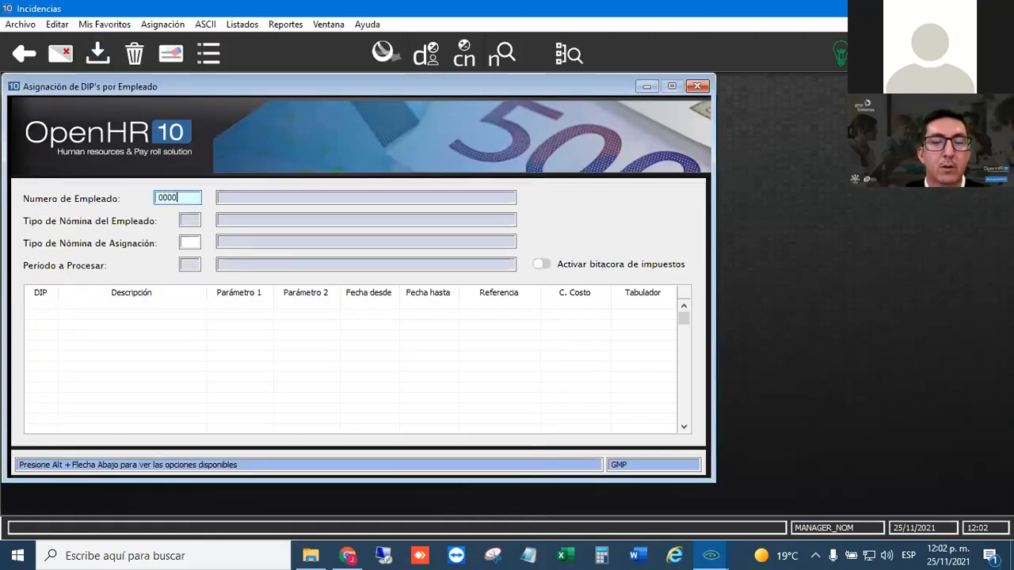
type("01")
key("Return")
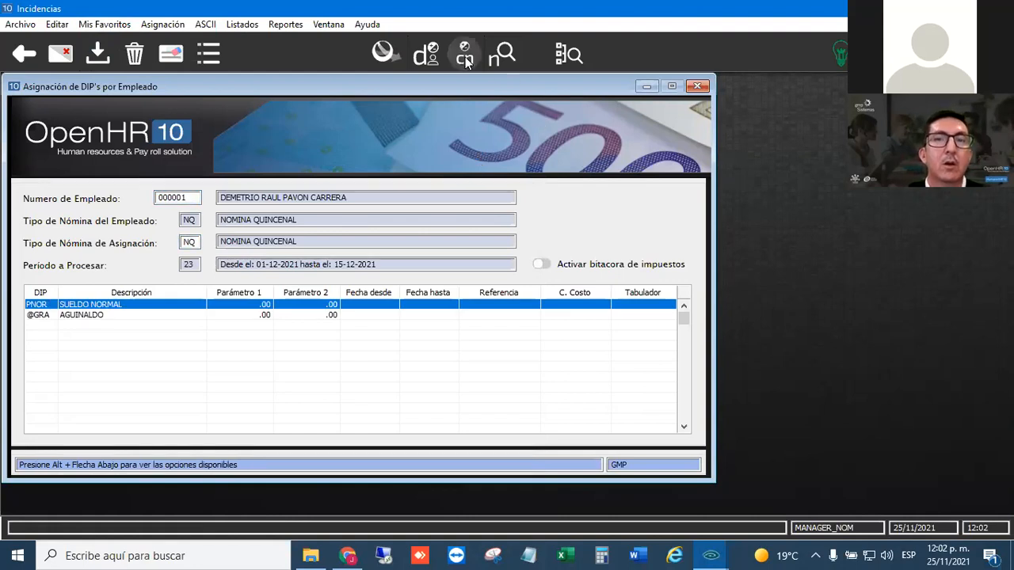
- Try to calculate the employee's NQ payroll again, and close the debugger and the calculation form
left_click(465, 61)
left_click(623, 333)
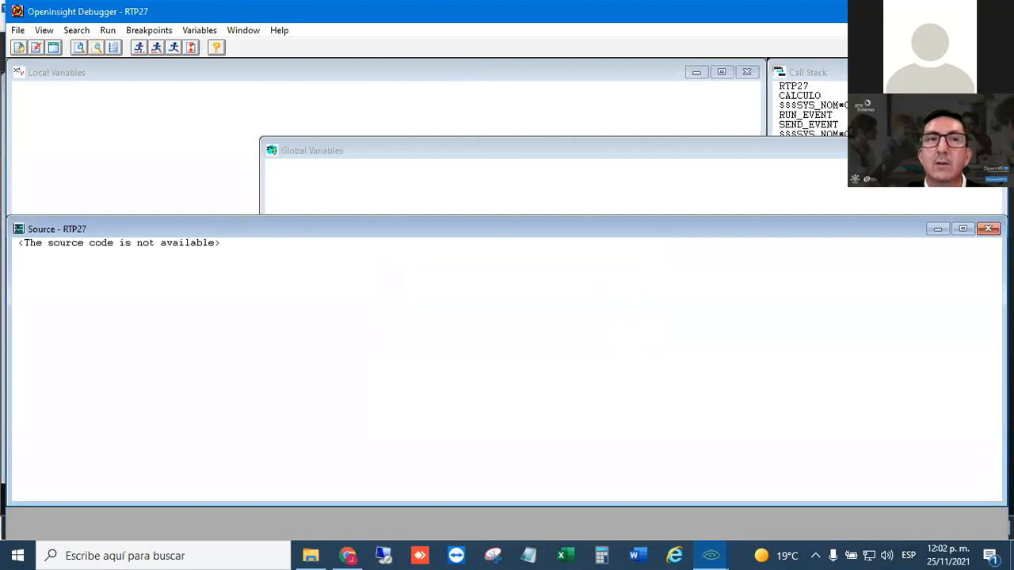
left_click(990, 11)
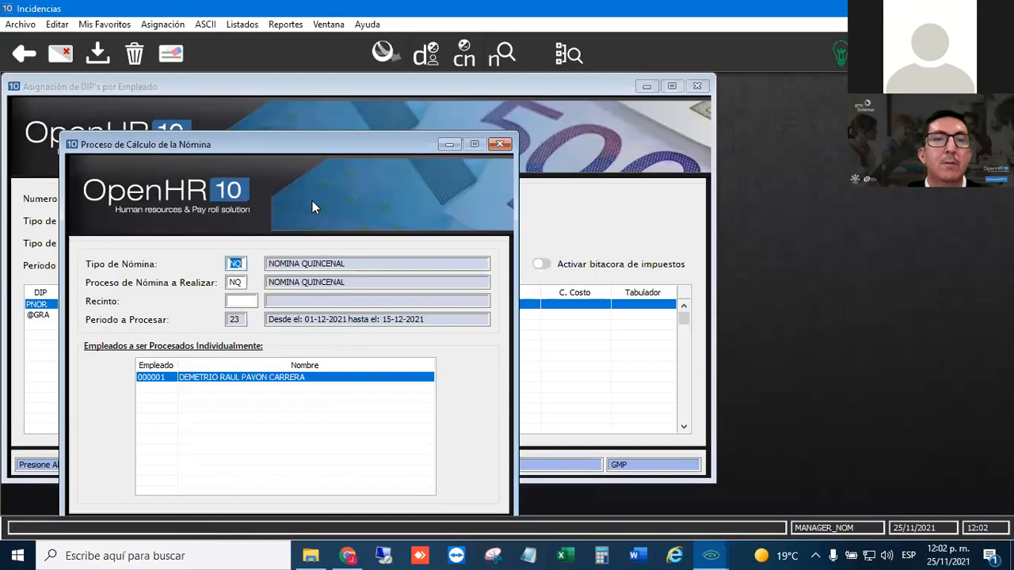
left_click(499, 144)
left_click(120, 327)
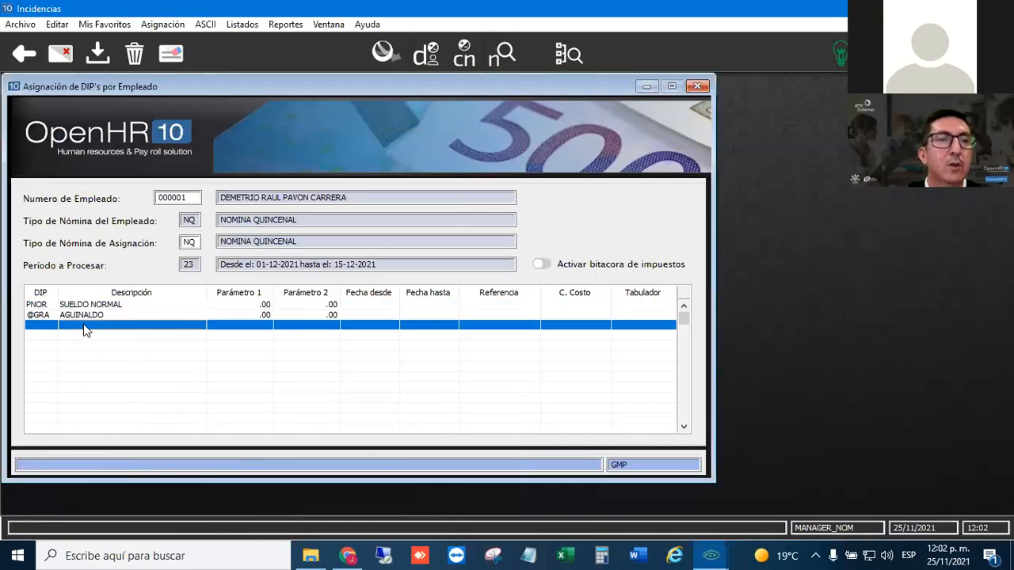
left_click(85, 336)
left_click(91, 317)
left_click(127, 327)
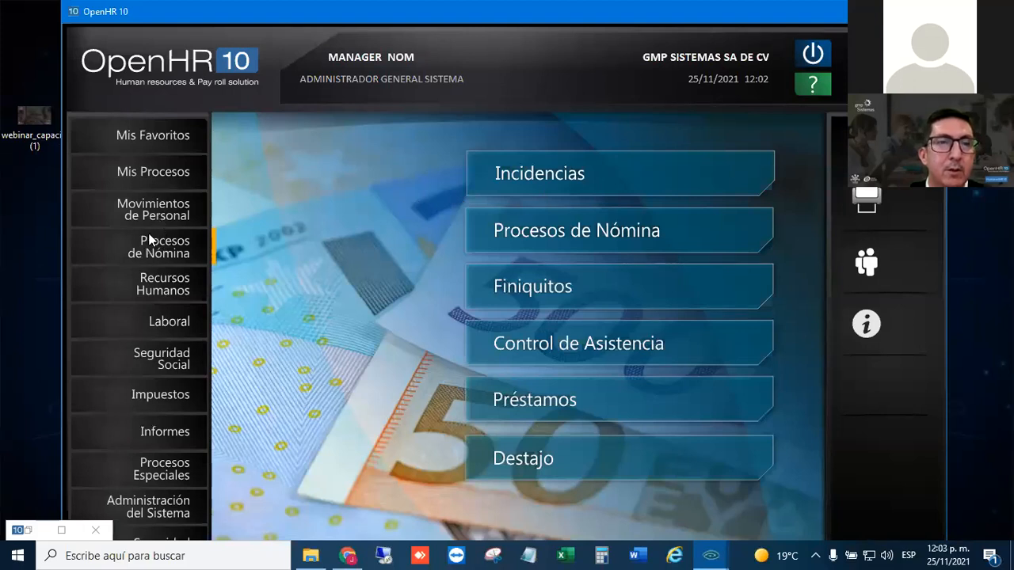
left_click(61, 530)
left_click(117, 23)
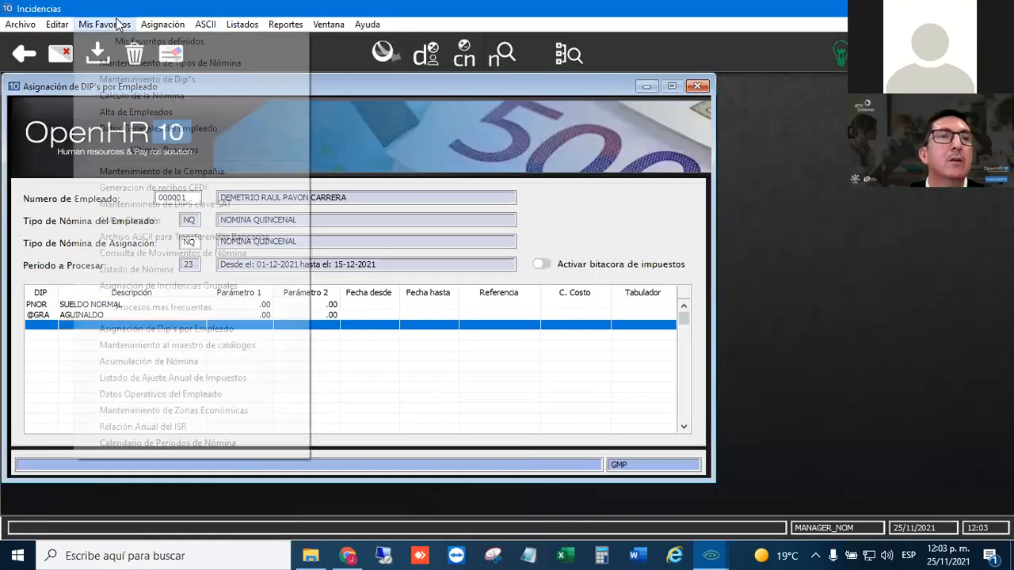
left_click(207, 80)
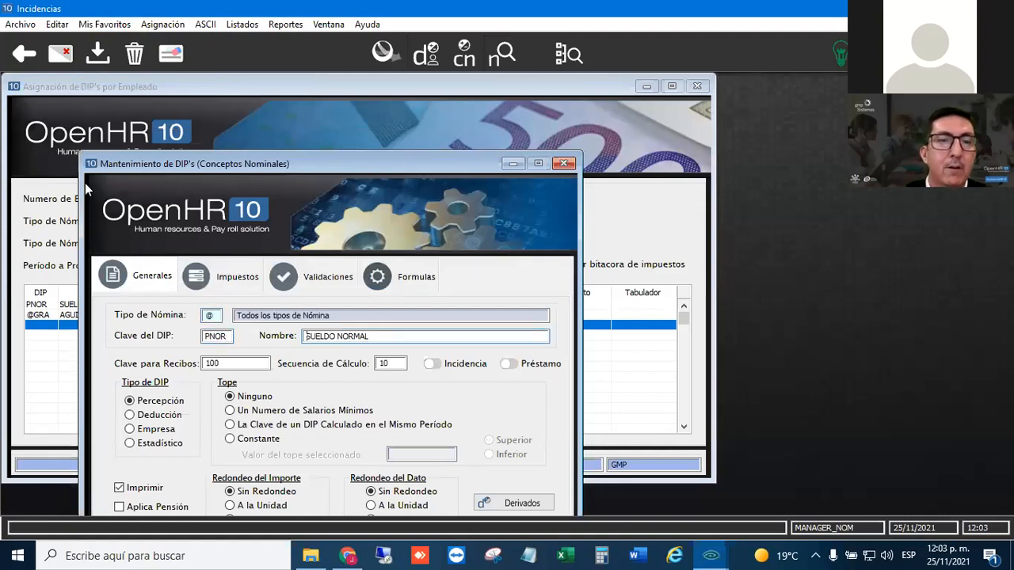
left_click(513, 428)
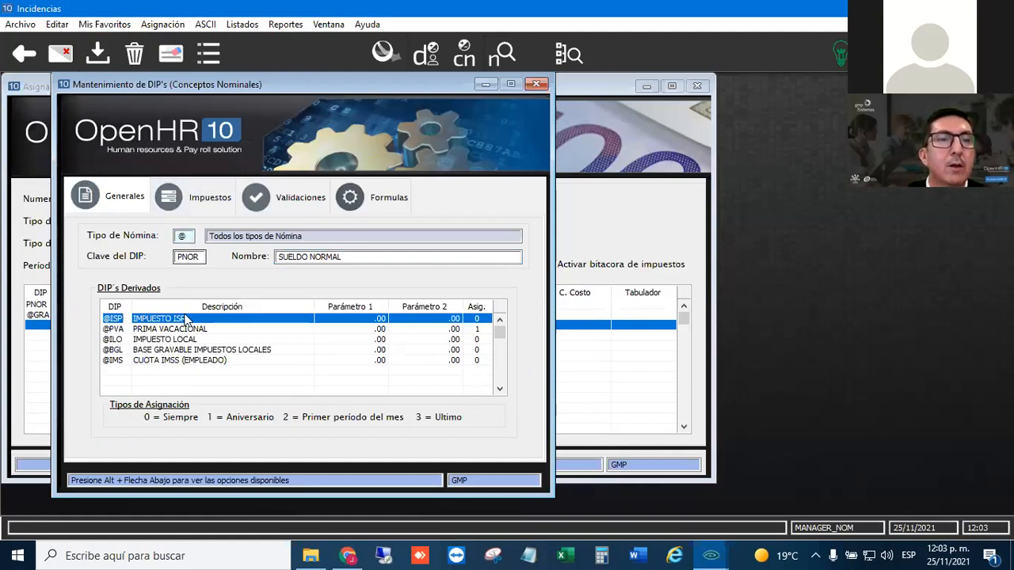
double_click(203, 256)
type("@GRA")
key("Tab")
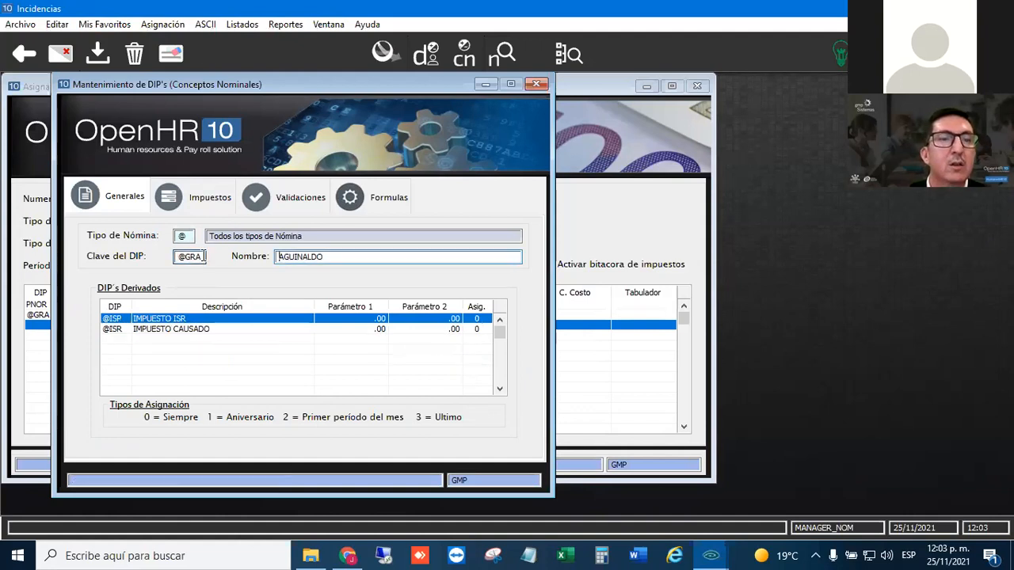
double_click(198, 256)
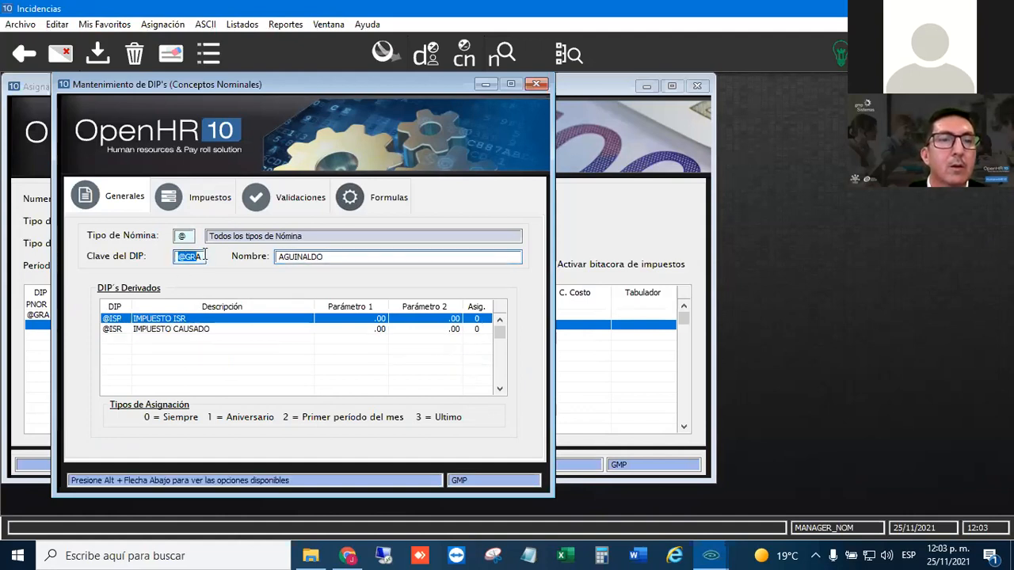
type("A")
type("@ISP")
key("Tab")
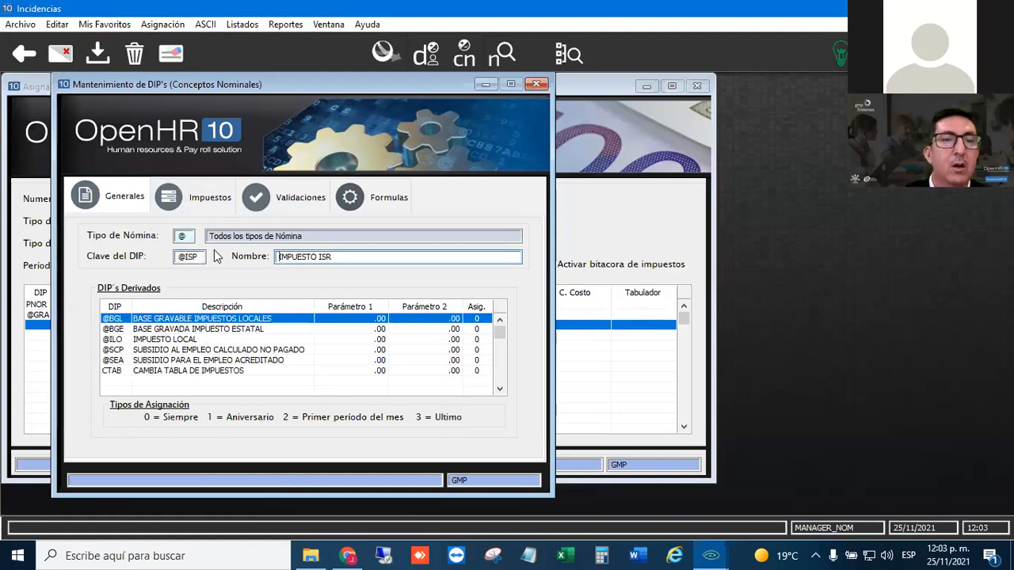
left_click(193, 371)
key("Delete")
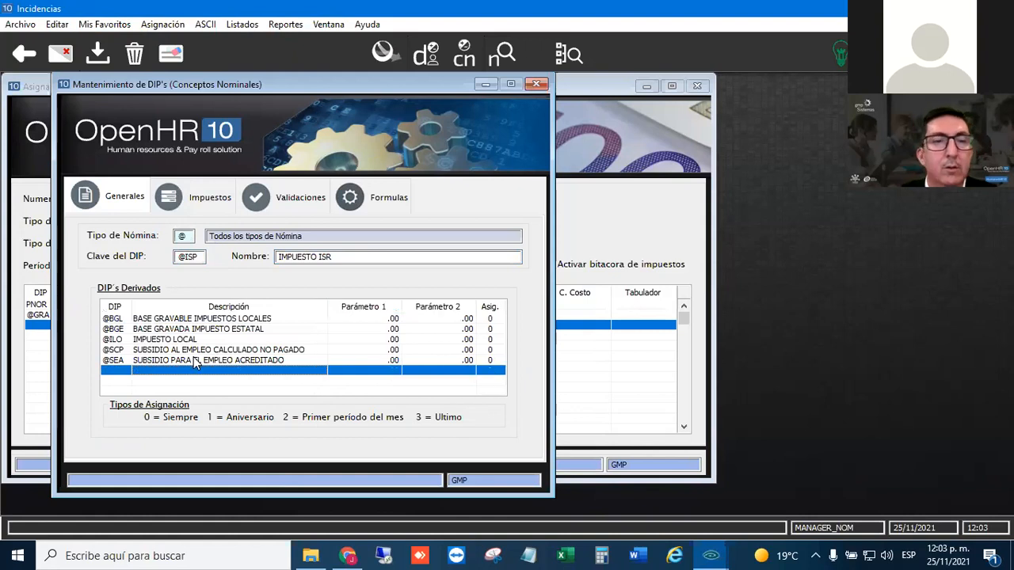
left_click(162, 340)
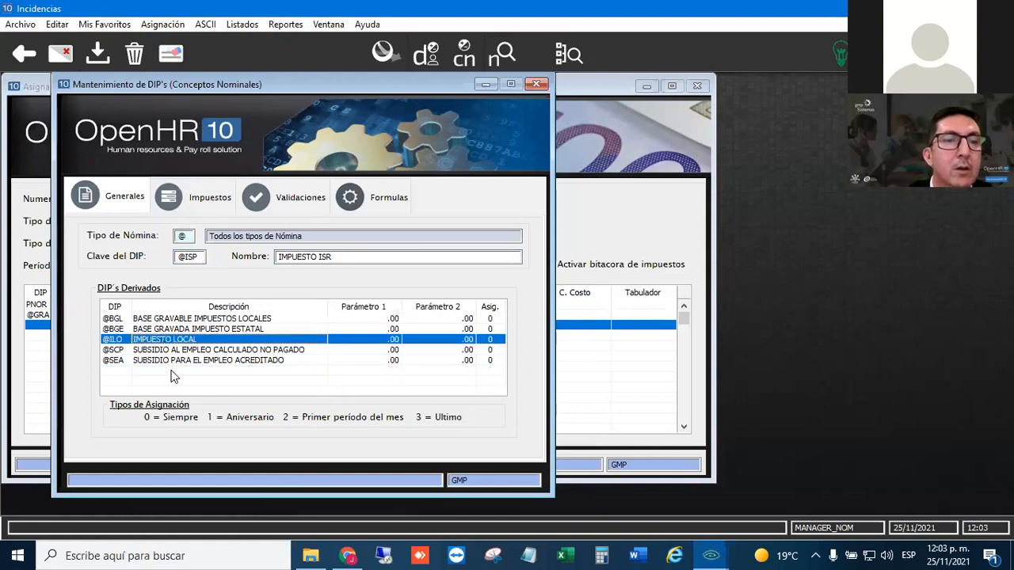
left_click(101, 55)
left_click(536, 84)
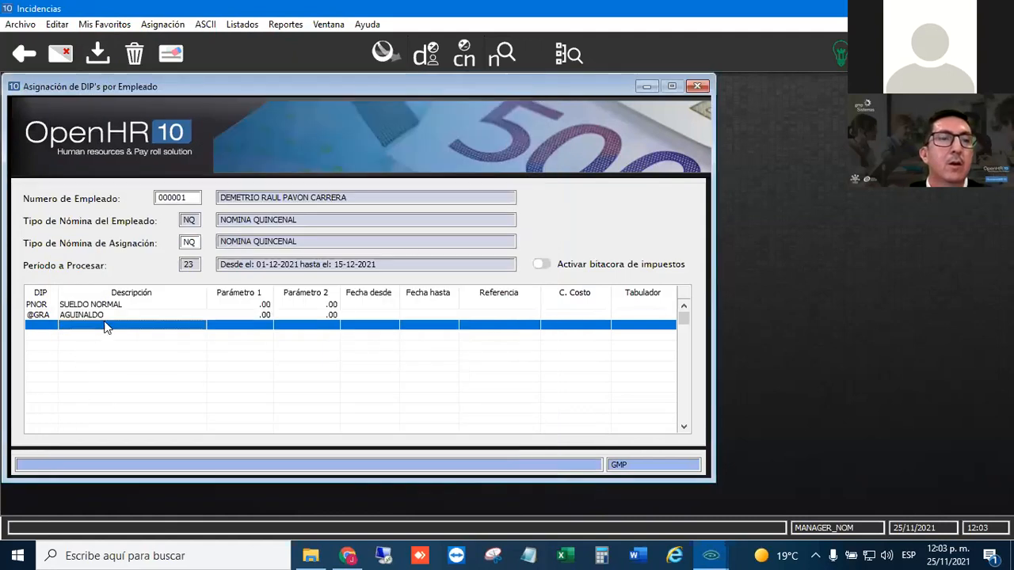
- Calculate the employee's NQ payroll and review the resulting perceptions in Consulta de Movimientos de Nómina
left_click(465, 54)
left_click(600, 183)
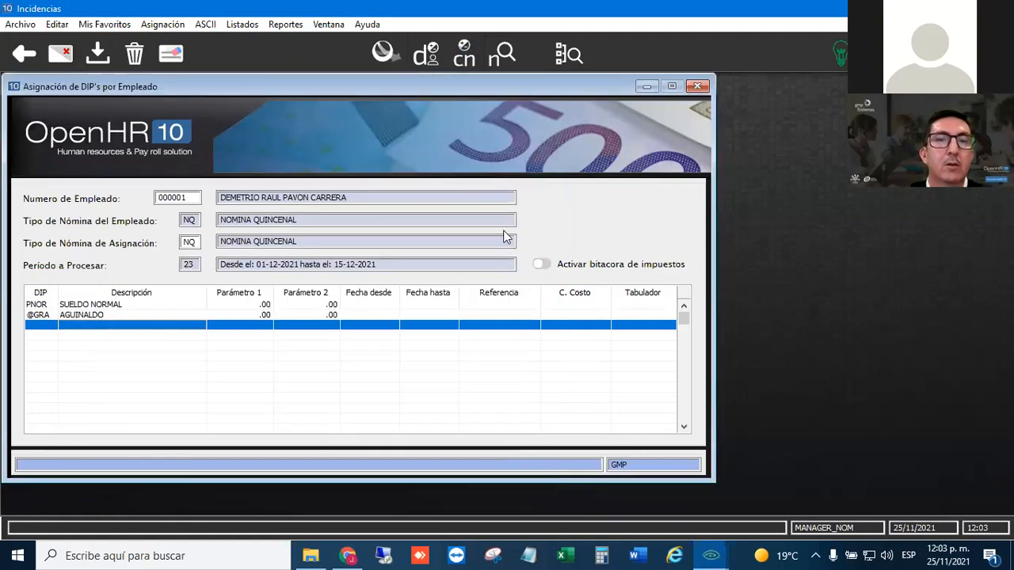
left_click(501, 53)
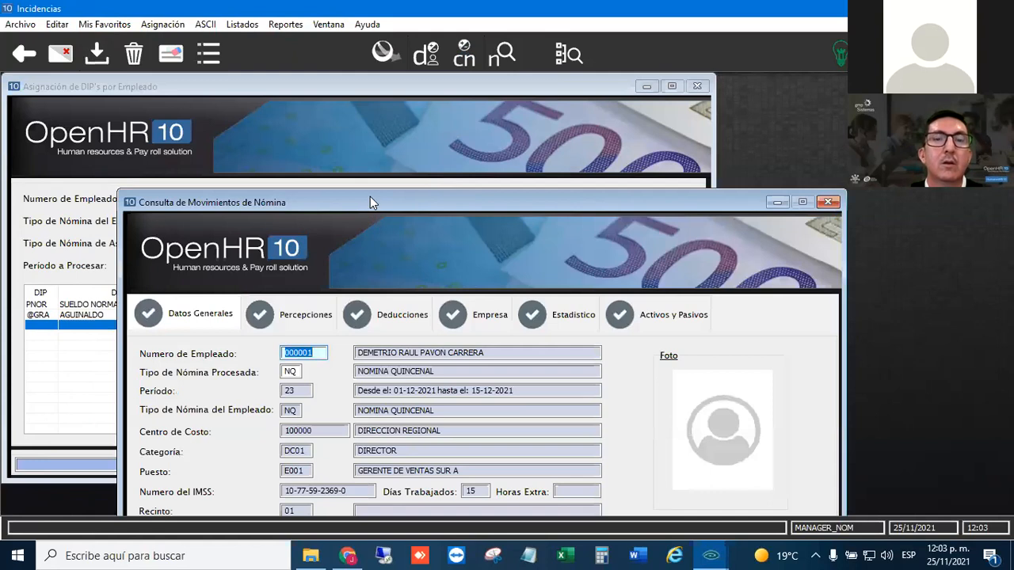
left_click_drag(370, 202, 349, 73)
left_click(269, 188)
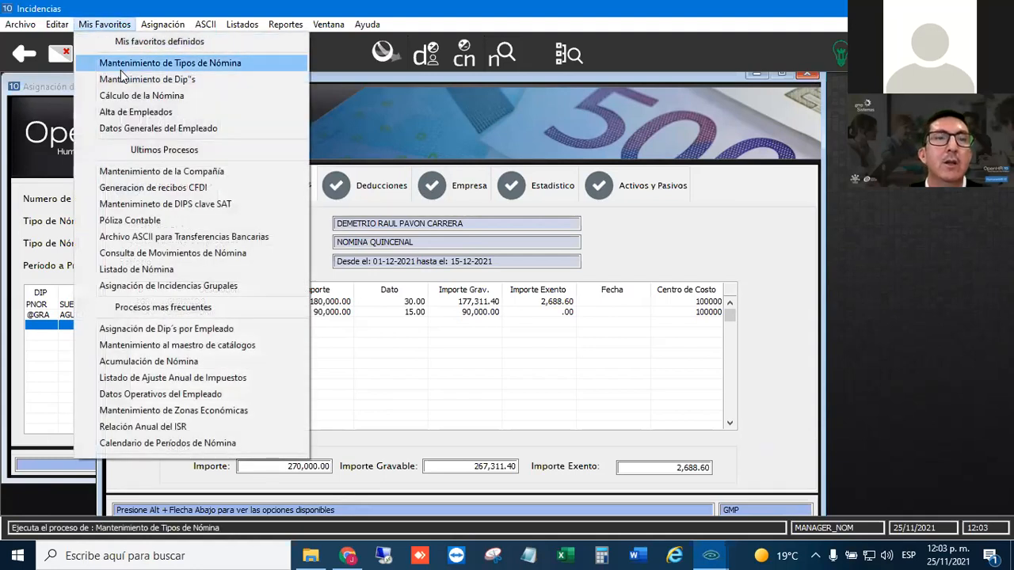
- Load payroll type NQ in Mantenimiento de Tipos de Nómina and check the table assigned for Aguinaldos
left_click(127, 63)
type("NQ")
key("Tab")
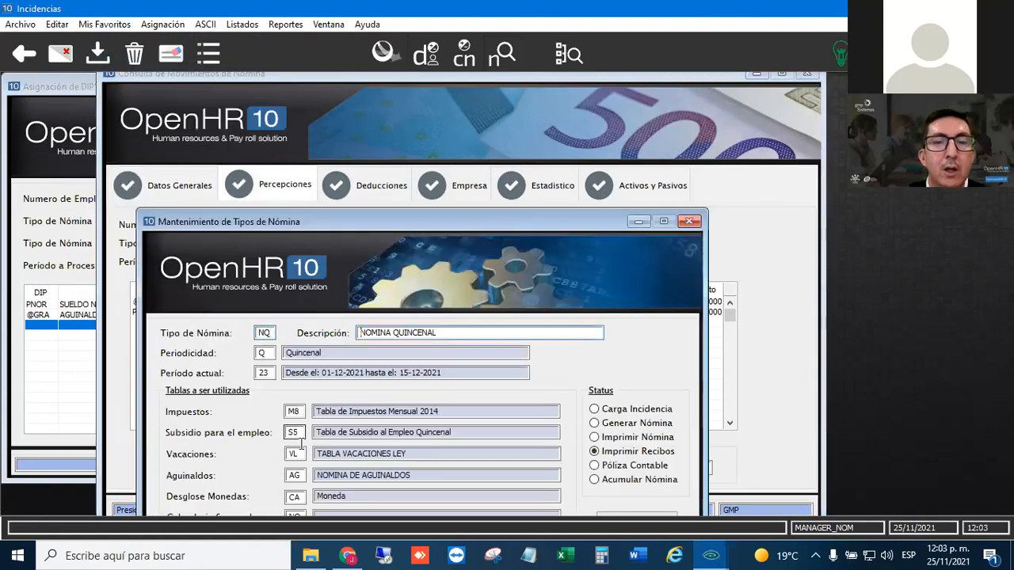
left_click(296, 476)
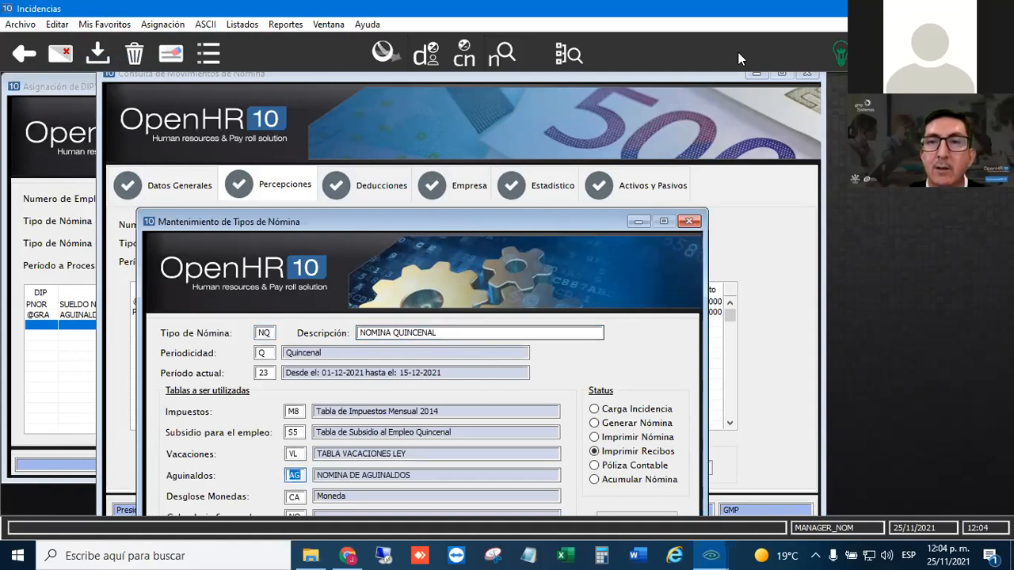
- Open Mantenimiento de Tablas from Administración del Sistema
left_click(107, 24)
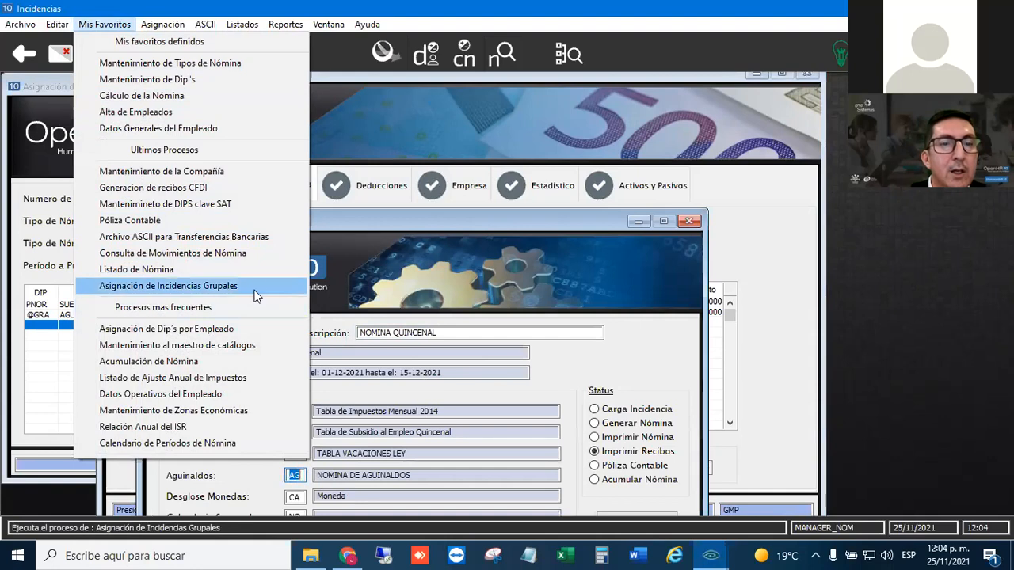
left_click(530, 262)
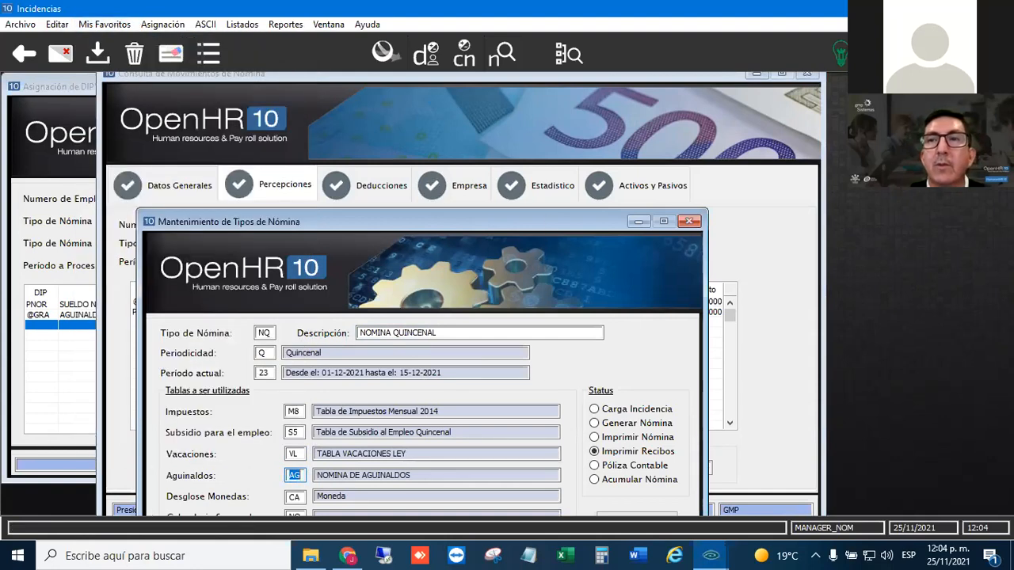
left_click(928, 8)
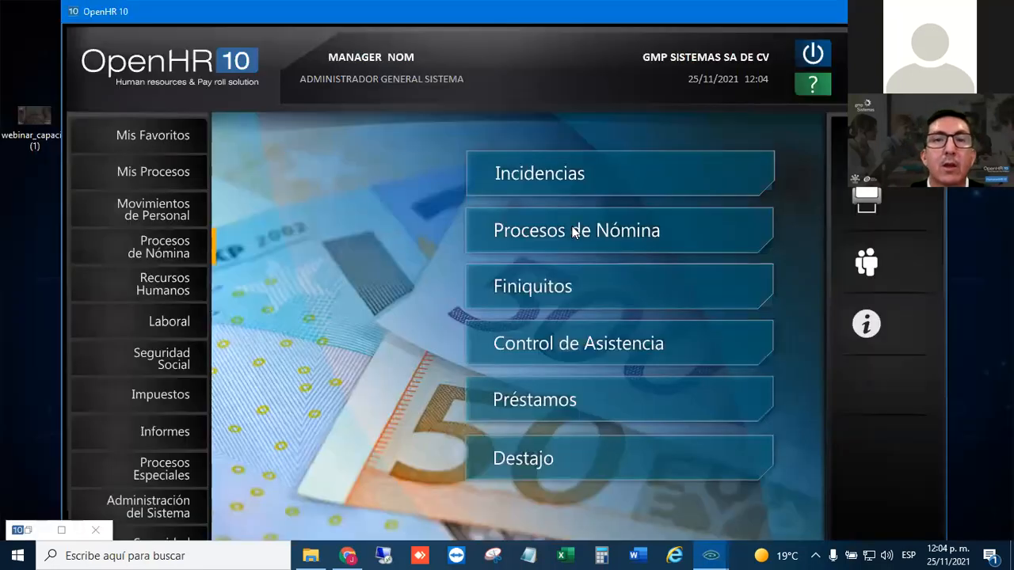
left_click(162, 506)
left_click(552, 261)
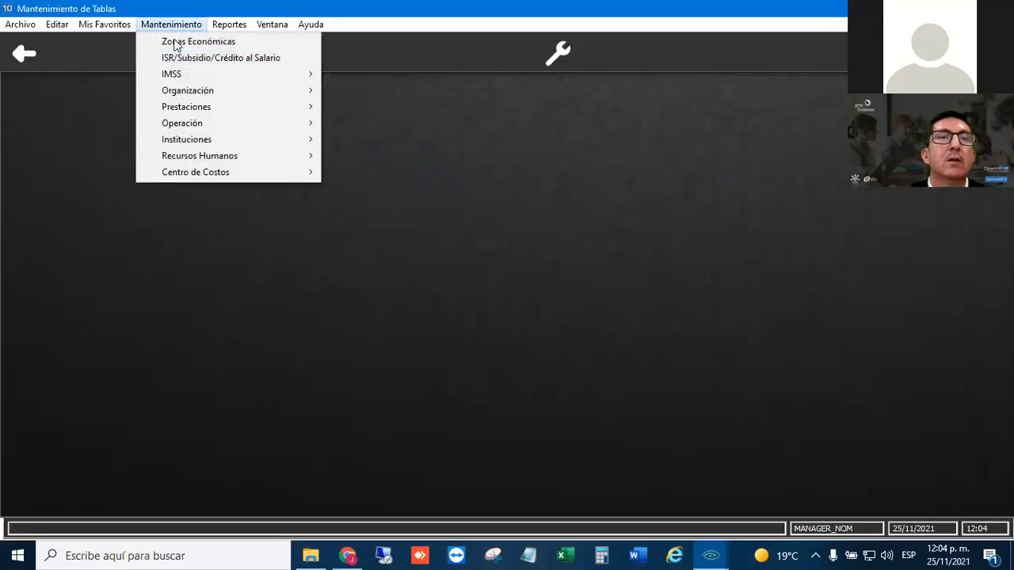
- Load annual bonus table AG in Gratificación Anual, review its days to pay by seniority, and close the table and payroll type maintenance
mouse_move(181, 106)
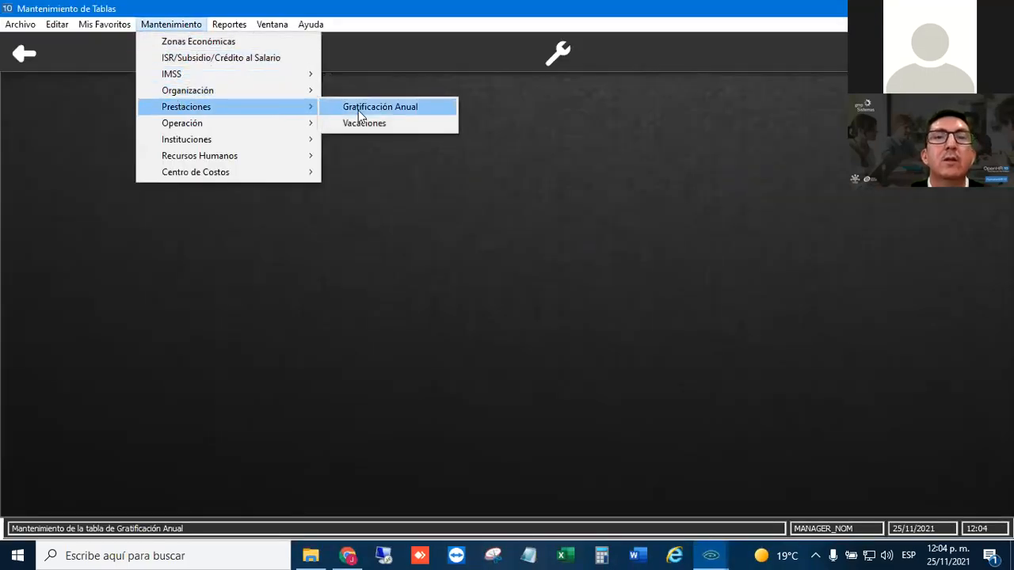
left_click(358, 108)
type("AG")
key("Return")
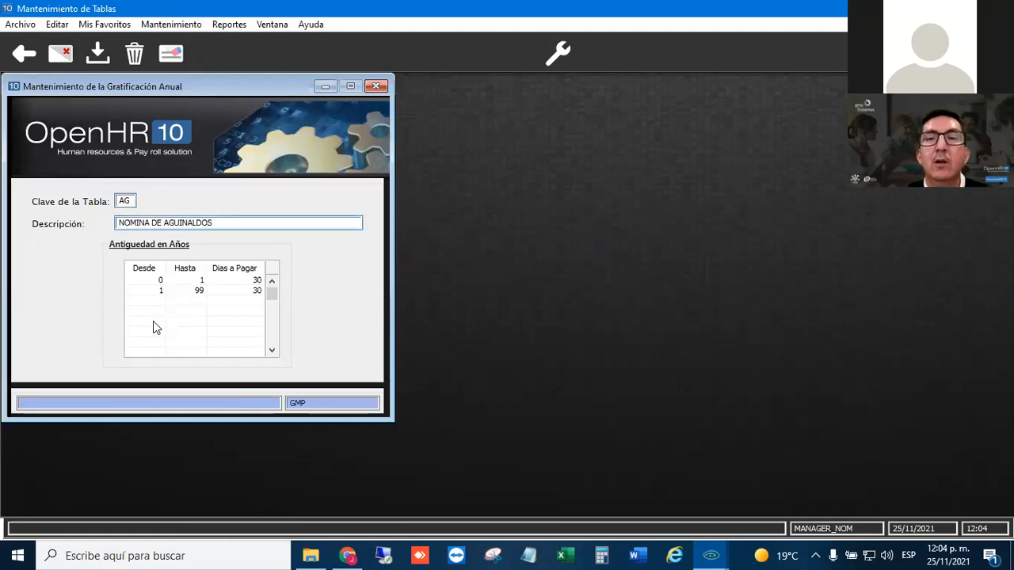
left_click(226, 299)
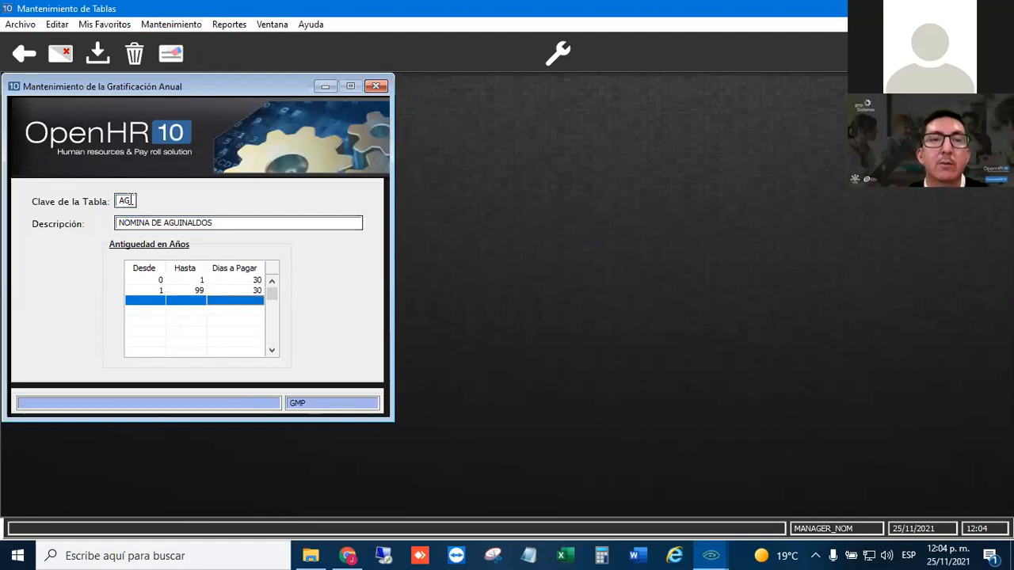
left_click(190, 311)
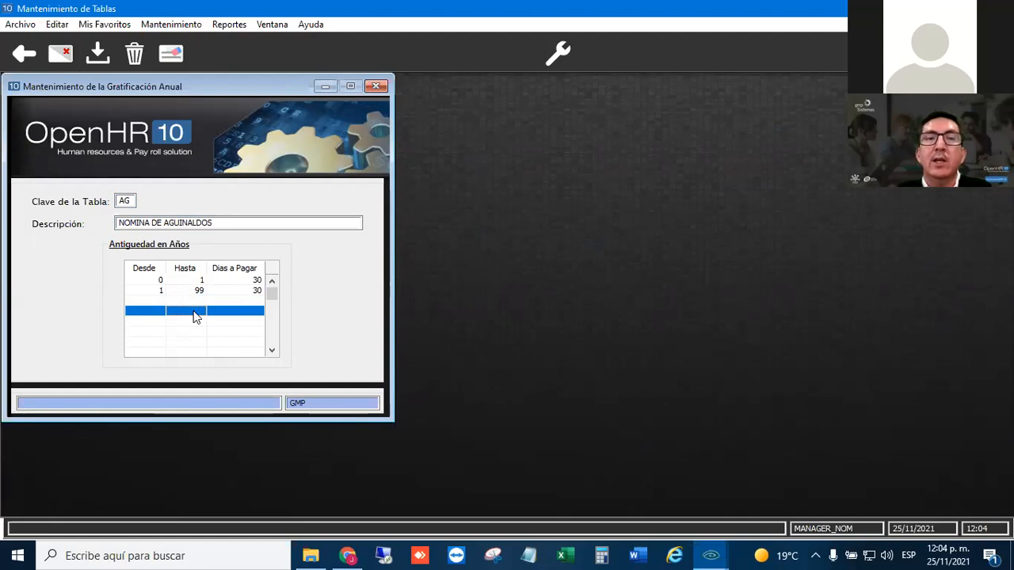
left_click(377, 86)
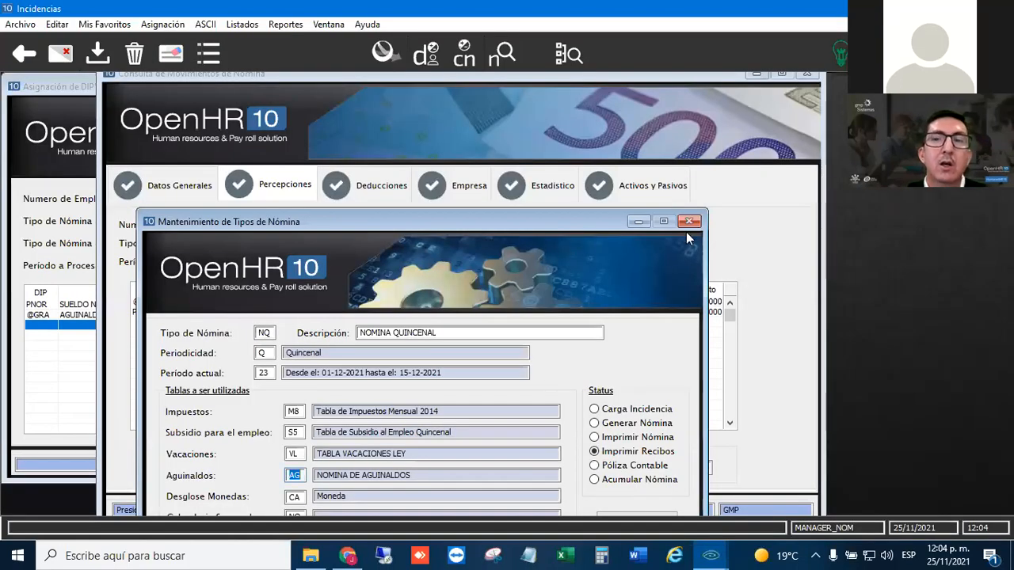
left_click(689, 222)
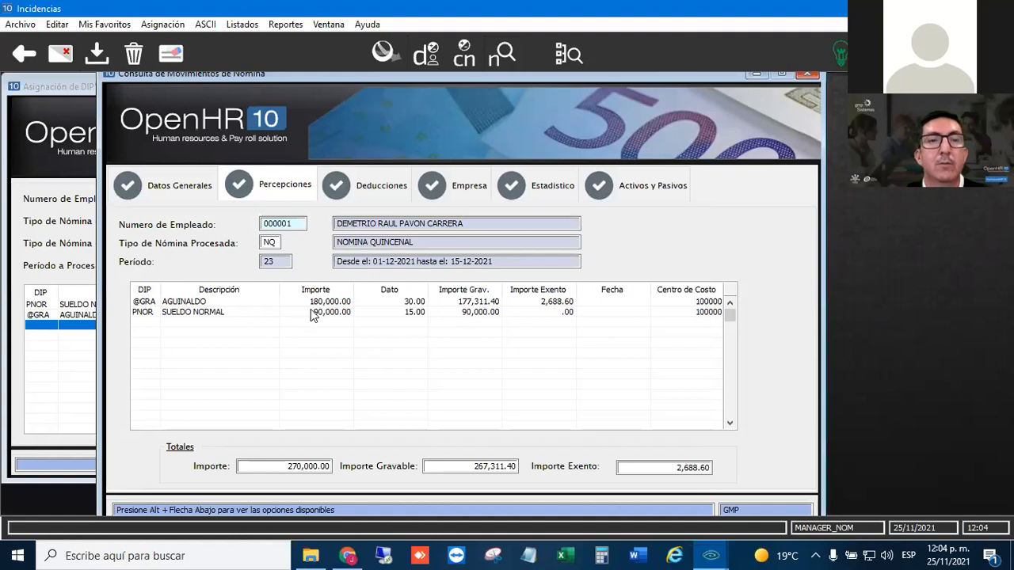
- Review the deductions, company and statistical concepts of the employee's NQ payroll movements, and close the query
left_click(365, 187)
left_click(465, 188)
left_click(562, 185)
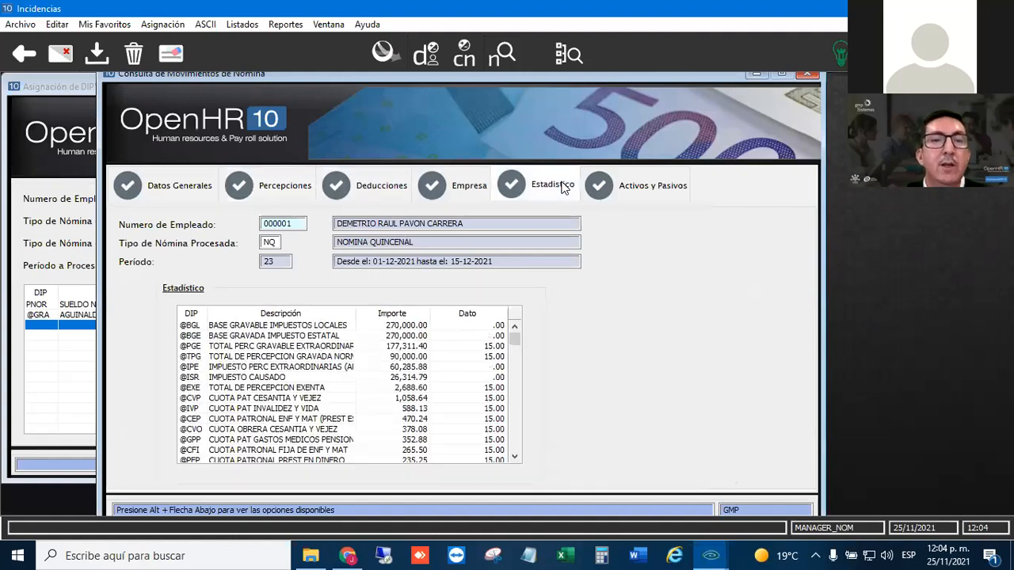
left_click(480, 185)
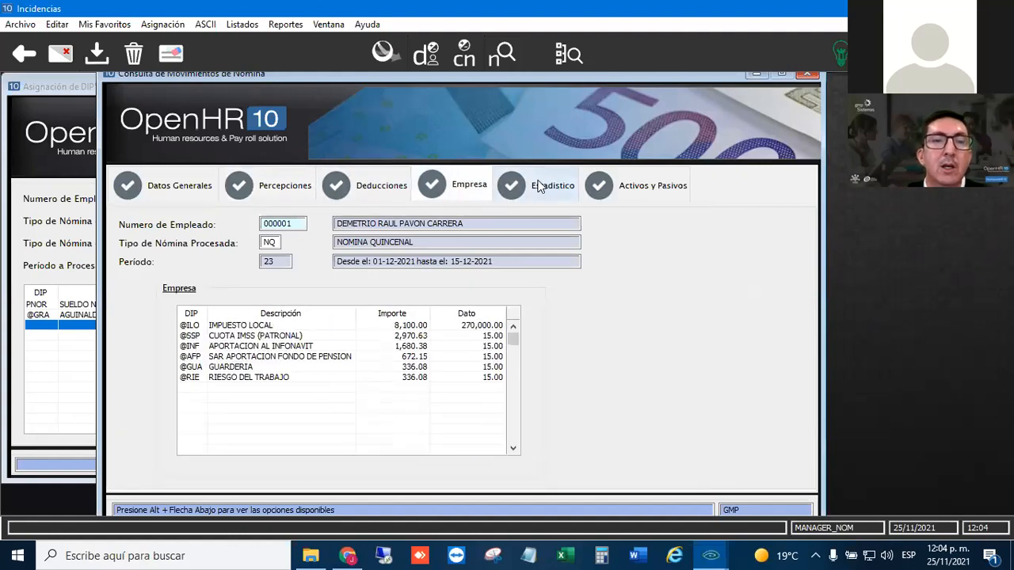
left_click(538, 185)
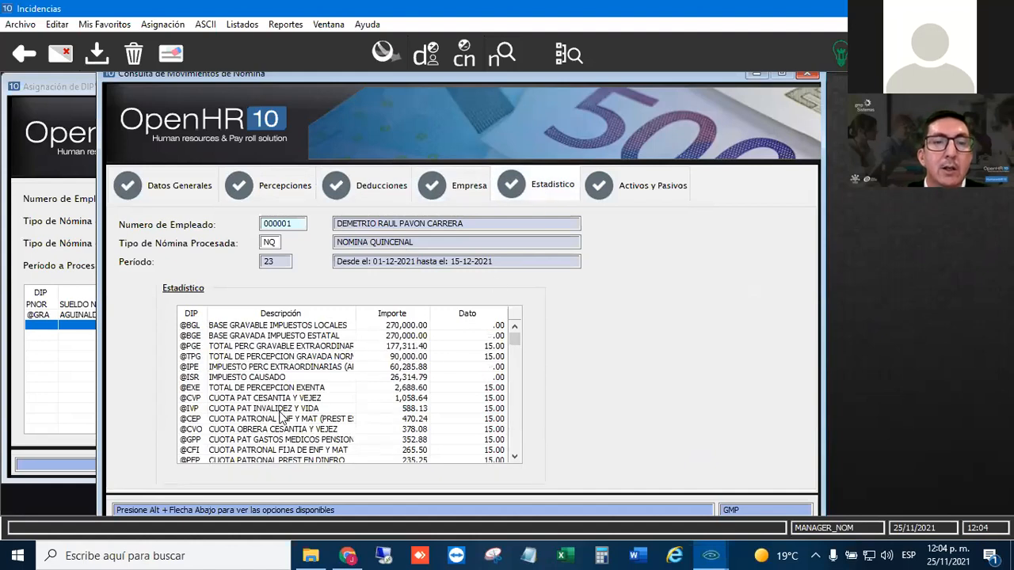
scroll(282, 412, "down", 2)
scroll(279, 411, "down", 1)
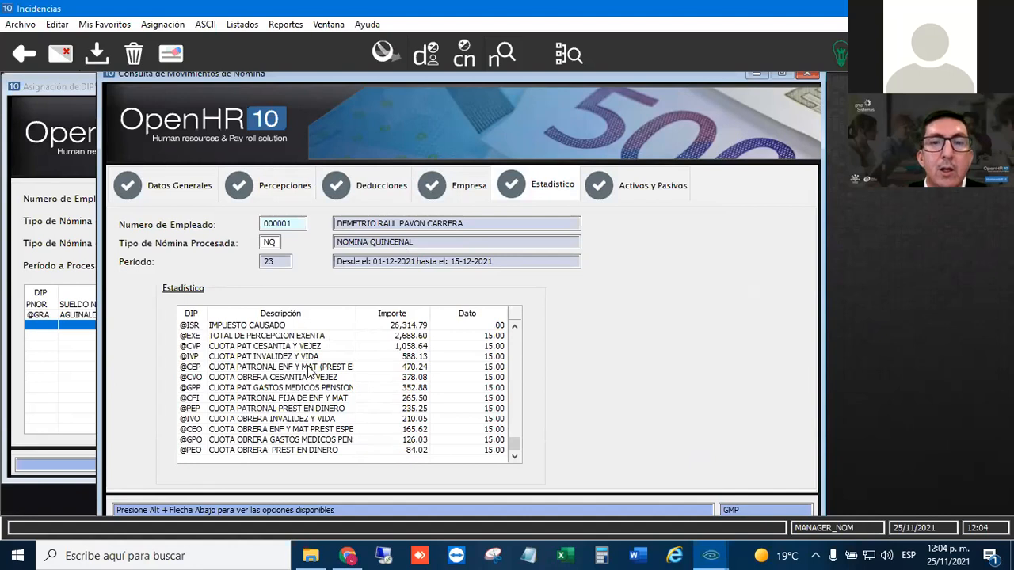
scroll(316, 379, "up", 2)
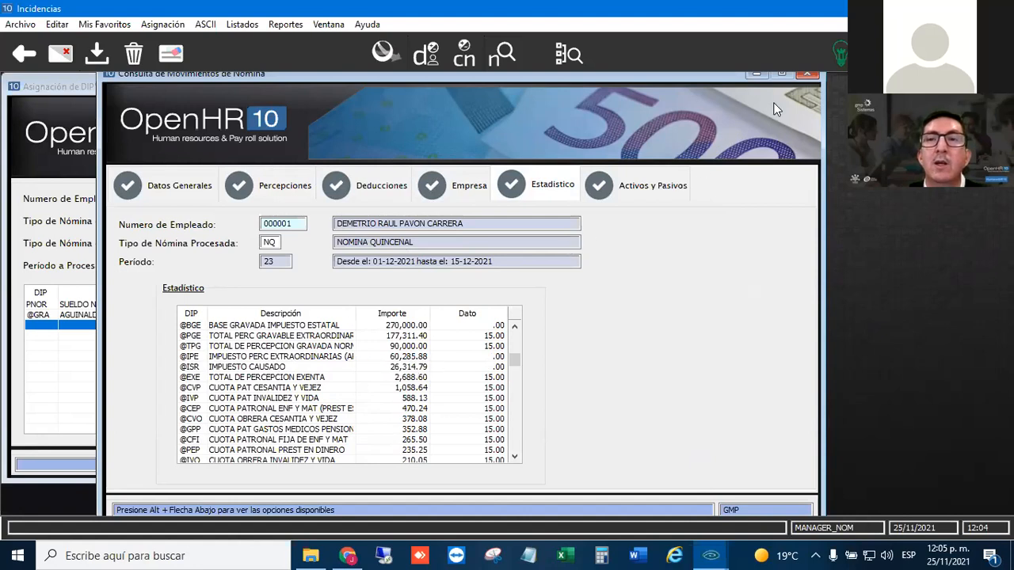
left_click(806, 74)
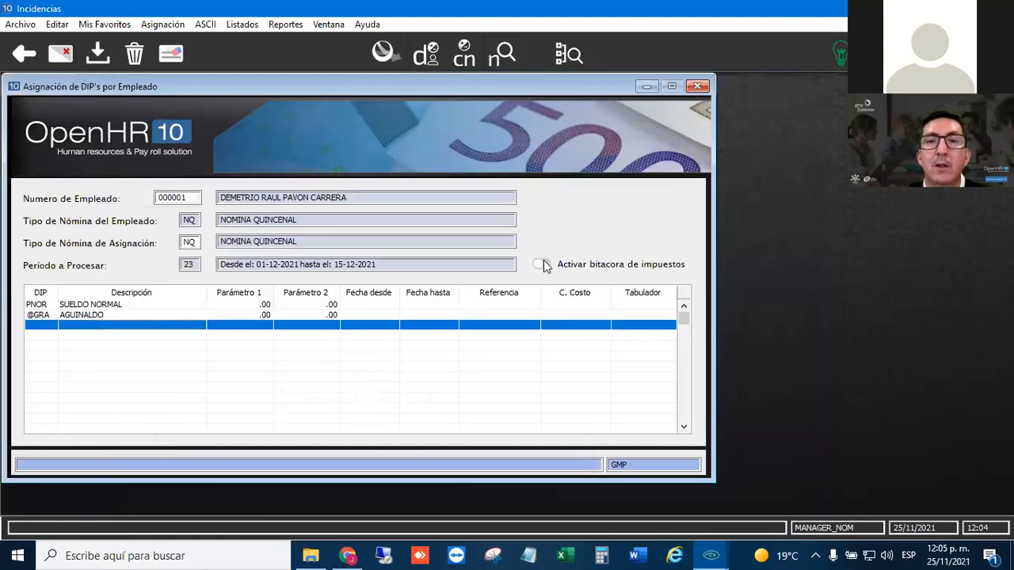
- Recalculate the employee's NQ payroll with the tax log active and examine the log's current-period base and ISR sections
left_click(471, 61)
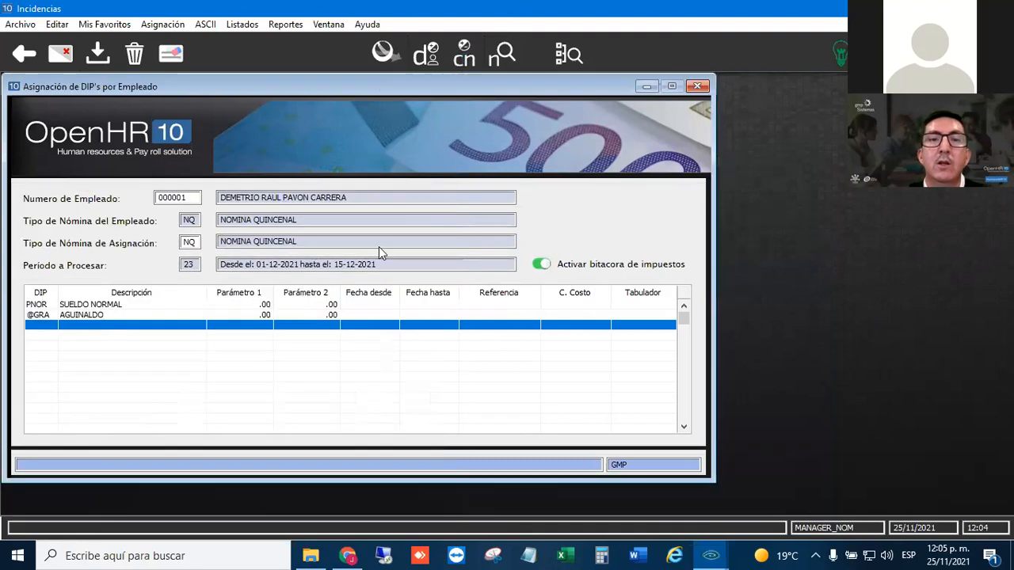
left_click_drag(239, 184, 237, 295)
scroll(253, 380, "down", 4)
mouse_move(239, 235)
left_mouse_down()
mouse_move(241, 327)
mouse_move(245, 216)
left_mouse_up()
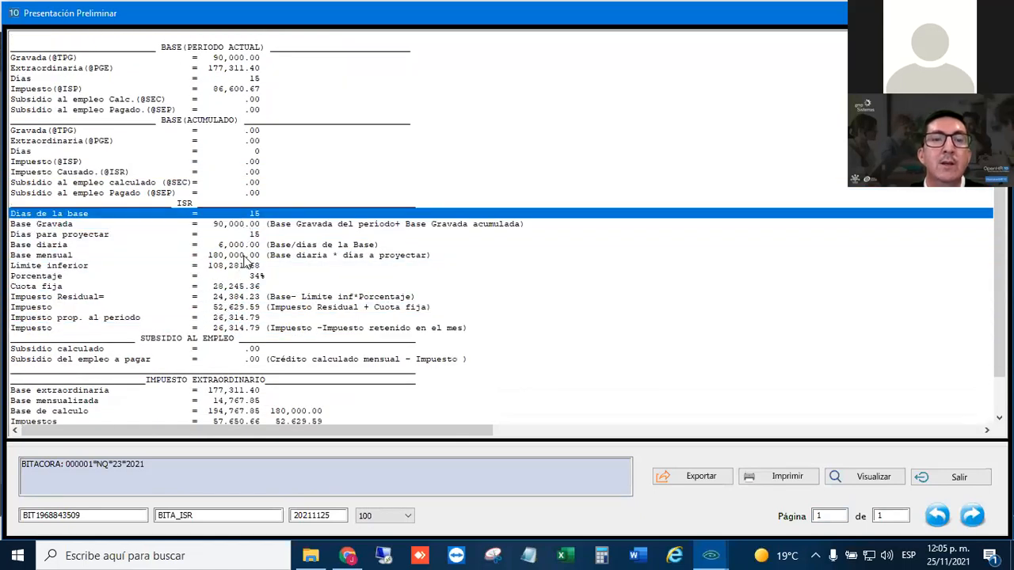
- Examine the extraordinary tax calculation against the ISR in the tax log, then close the log and the employee's DIP assignment
scroll(287, 359, "down", 1)
scroll(288, 358, "down", 1)
left_click_drag(237, 348, 243, 408)
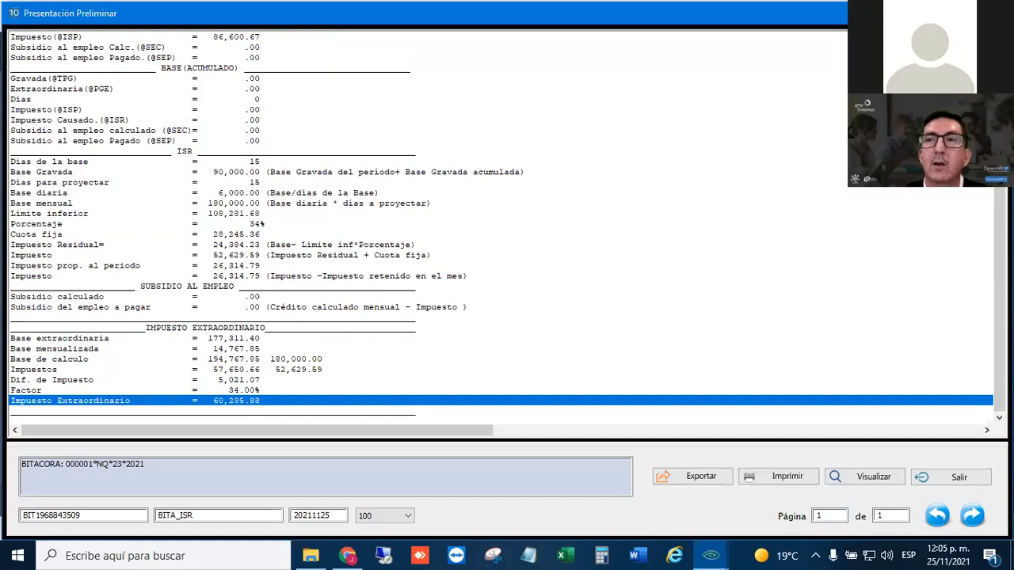
left_click(353, 339)
left_click(542, 255)
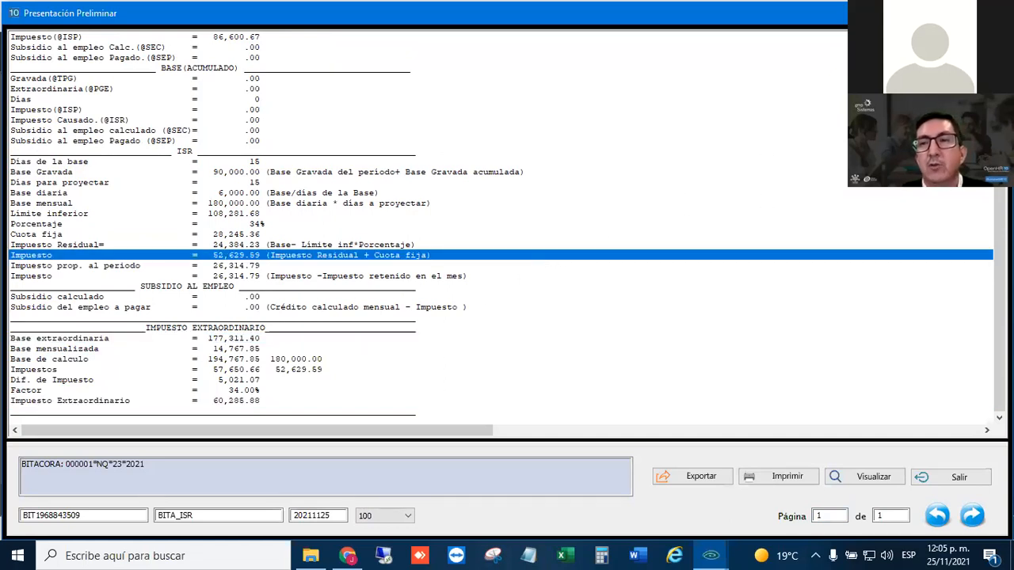
key("Escape")
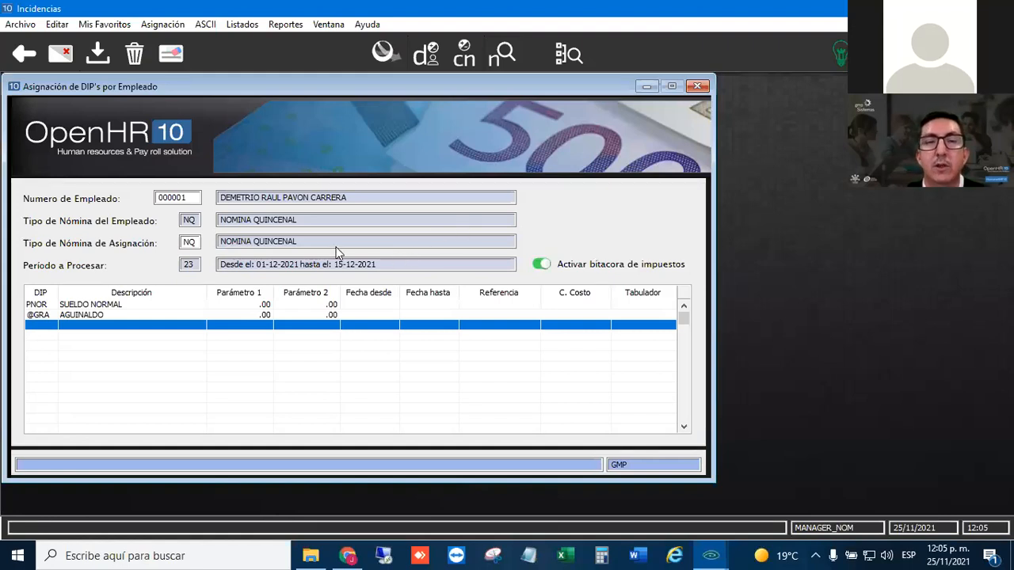
left_click(697, 87)
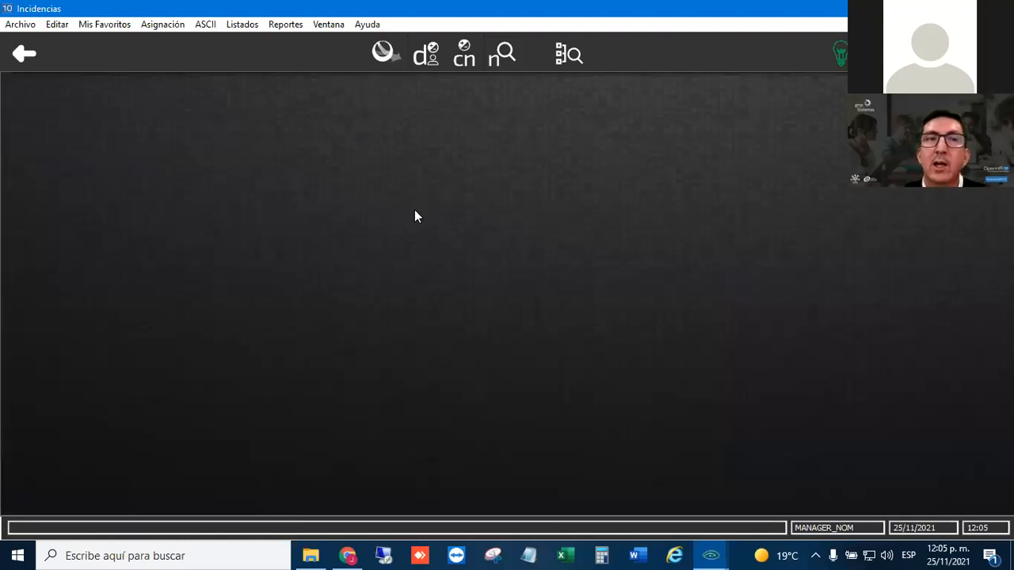
key("alt+Tab")
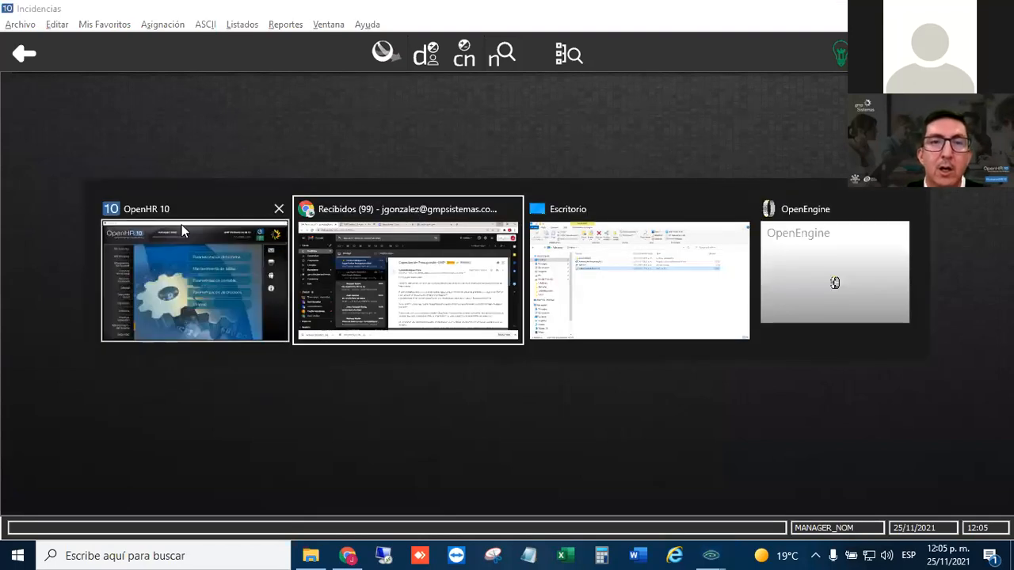
key("Escape")
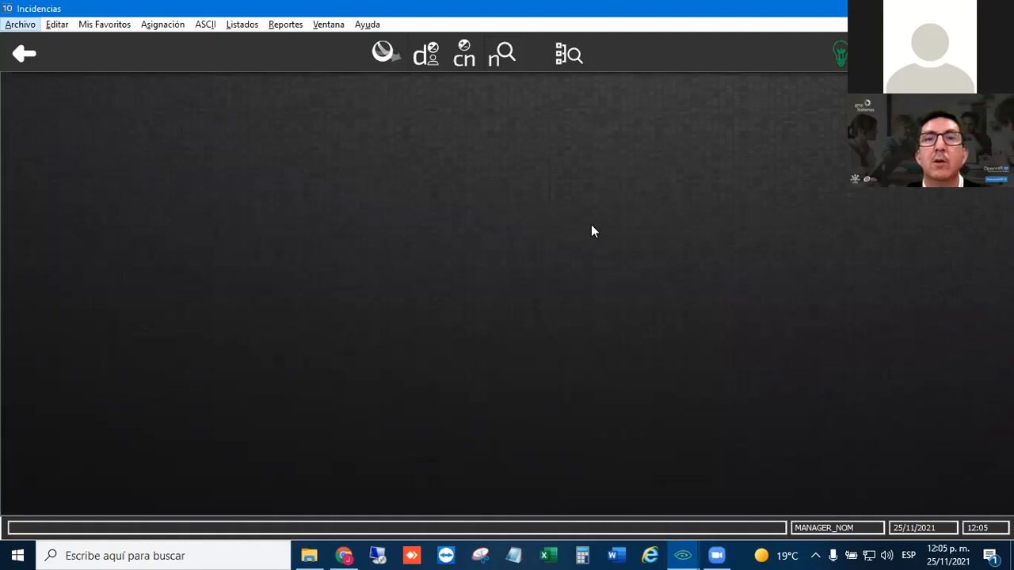
key("alt+Tab")
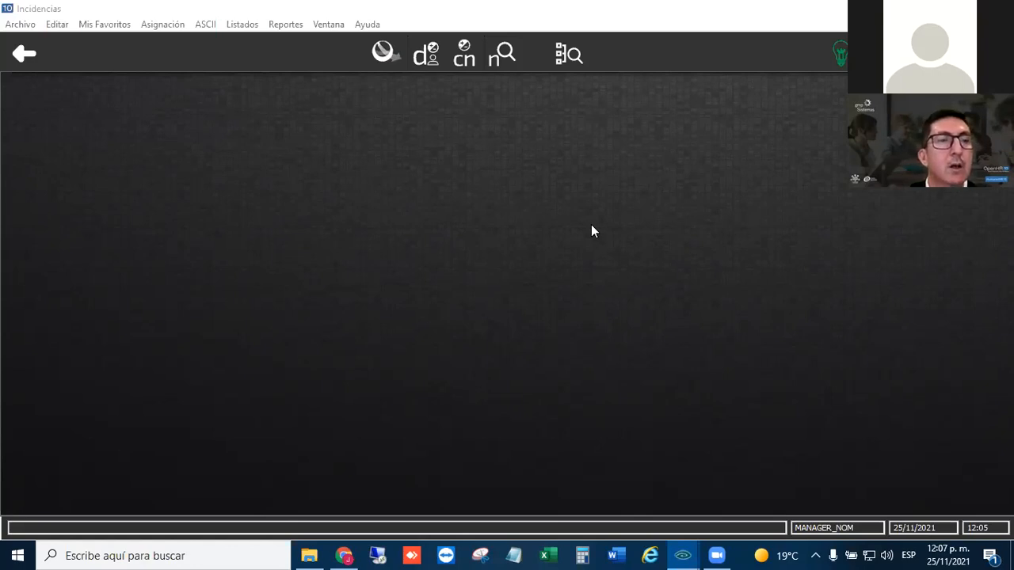
key("alt+Tab")
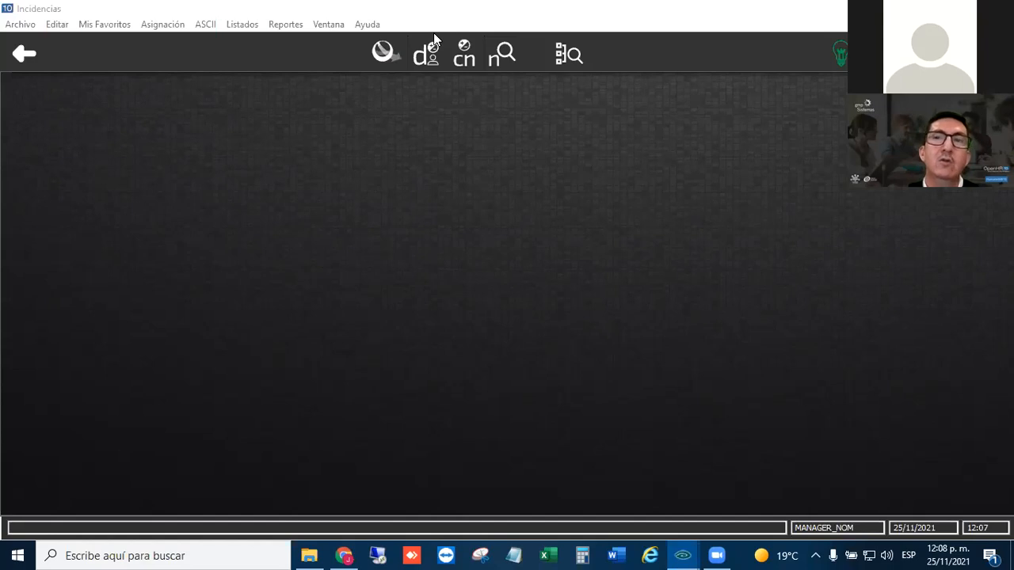
left_click(404, 265)
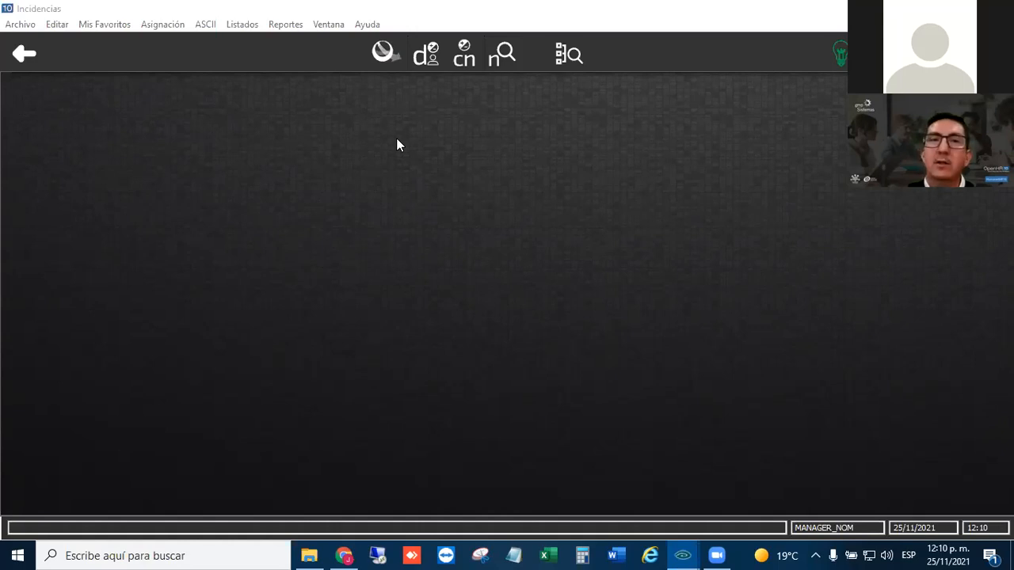
left_click(350, 267)
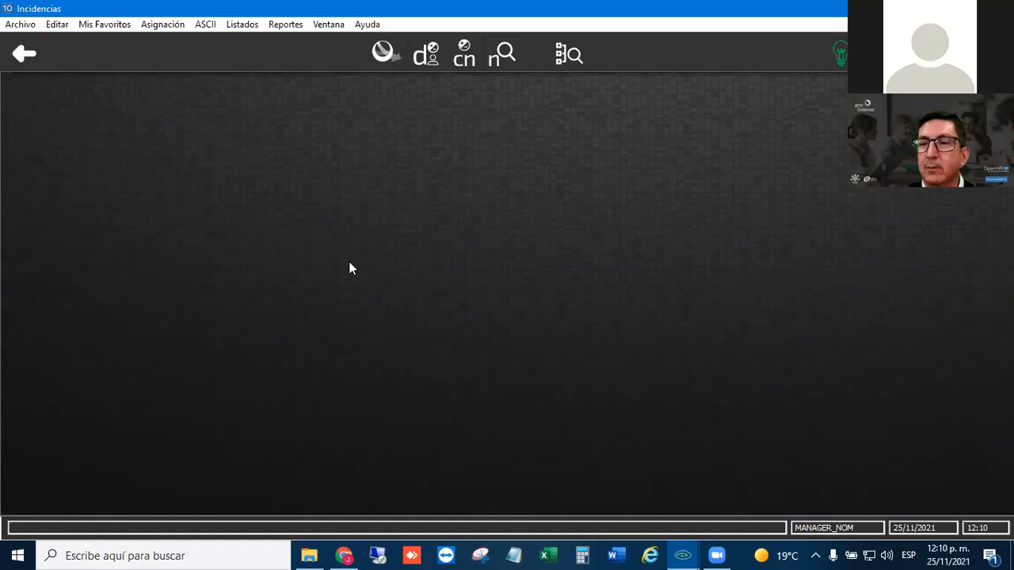